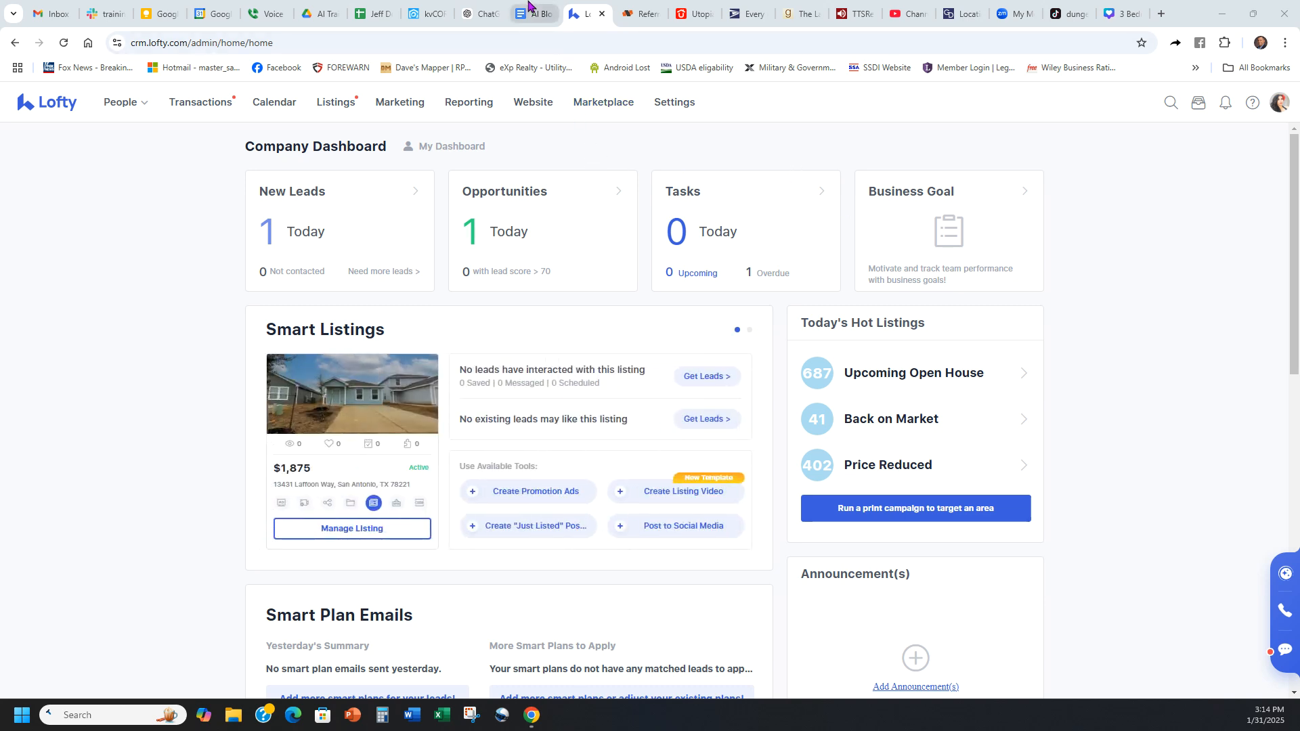
Step: Copy the whole blog-ideas prompt from the AI Blog Prompts document in Google Docs and paste it into a new ChatGPT message
{"action": "left_click", "coordinate": [737, 155]}
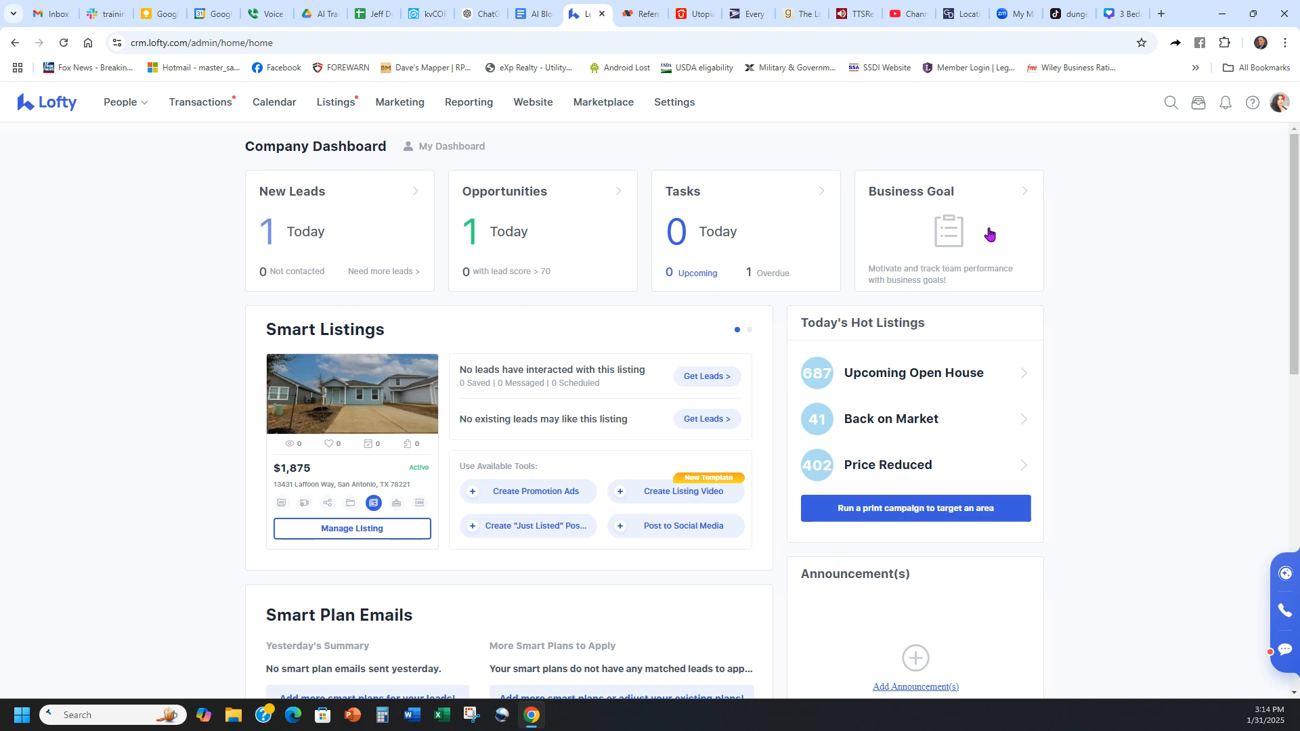
{"action": "left_click", "coordinate": [532, 8]}
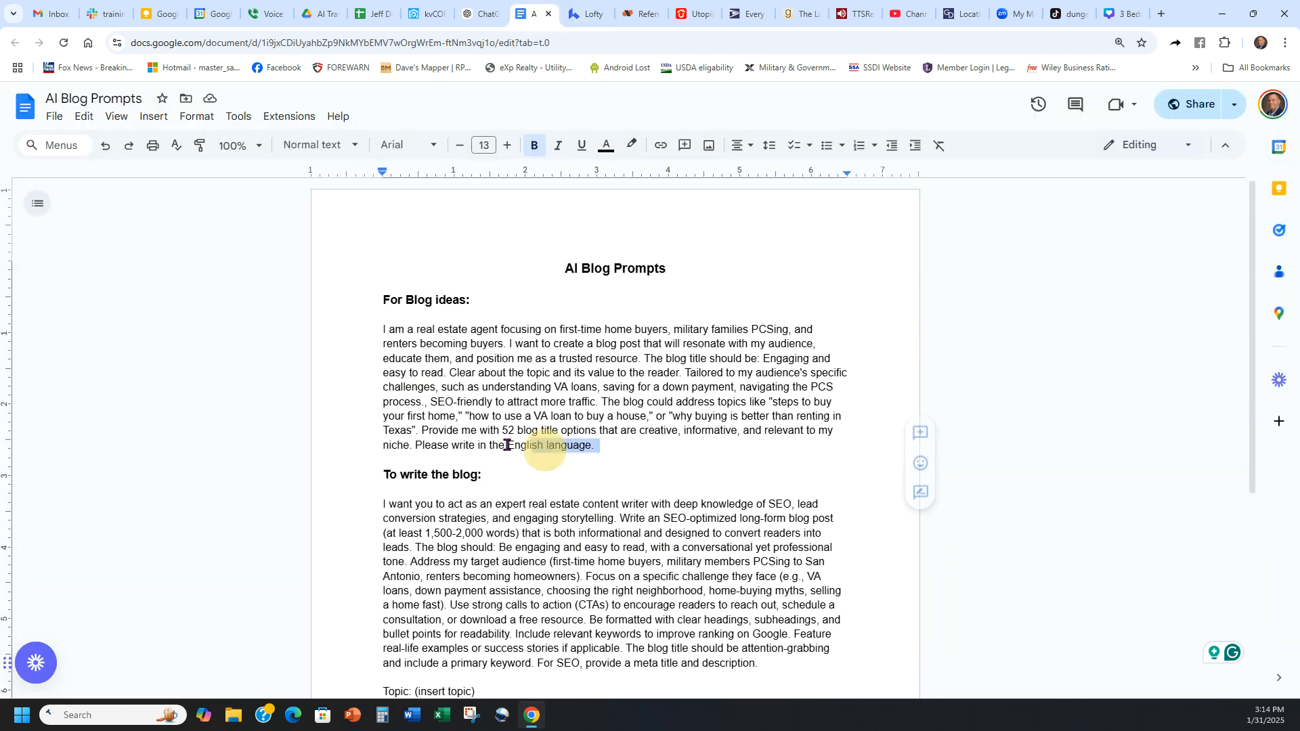
{"action": "left_click_drag", "start_coordinate": [596, 445], "coordinate": [383, 330]}
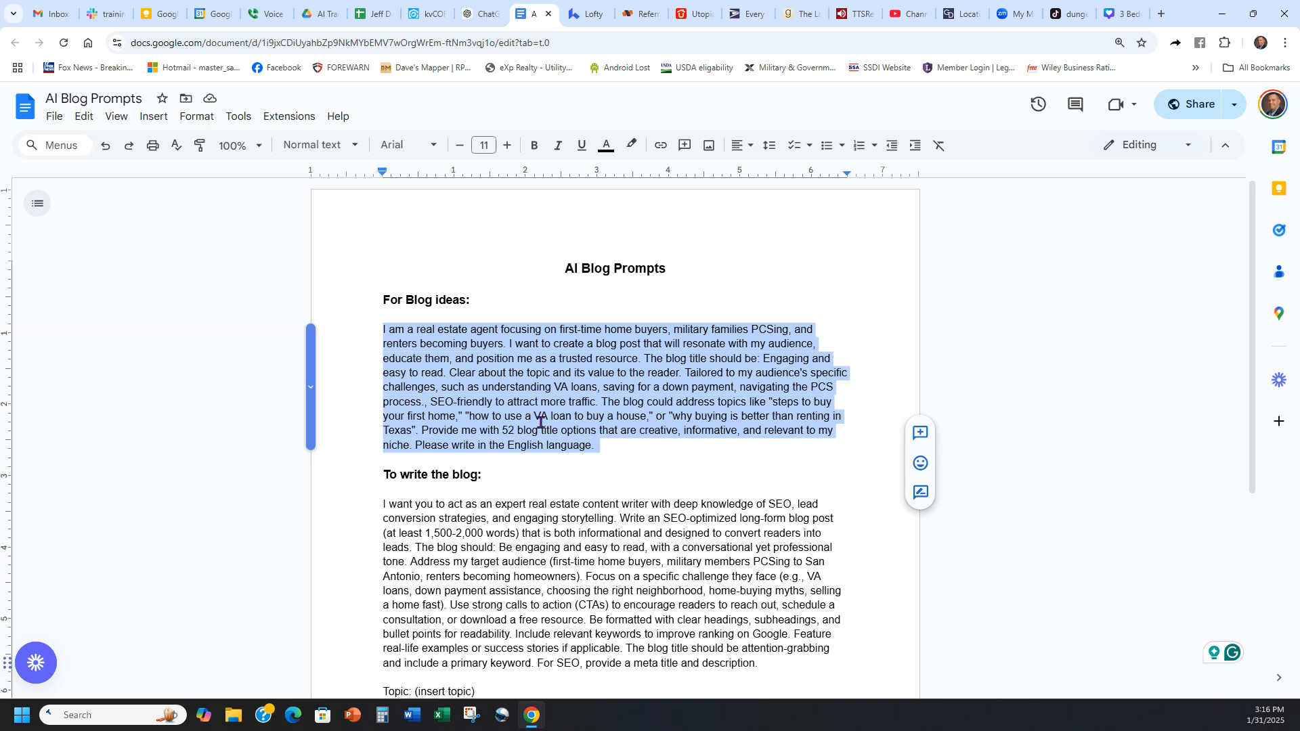
{"action": "left_click", "coordinate": [619, 444]}
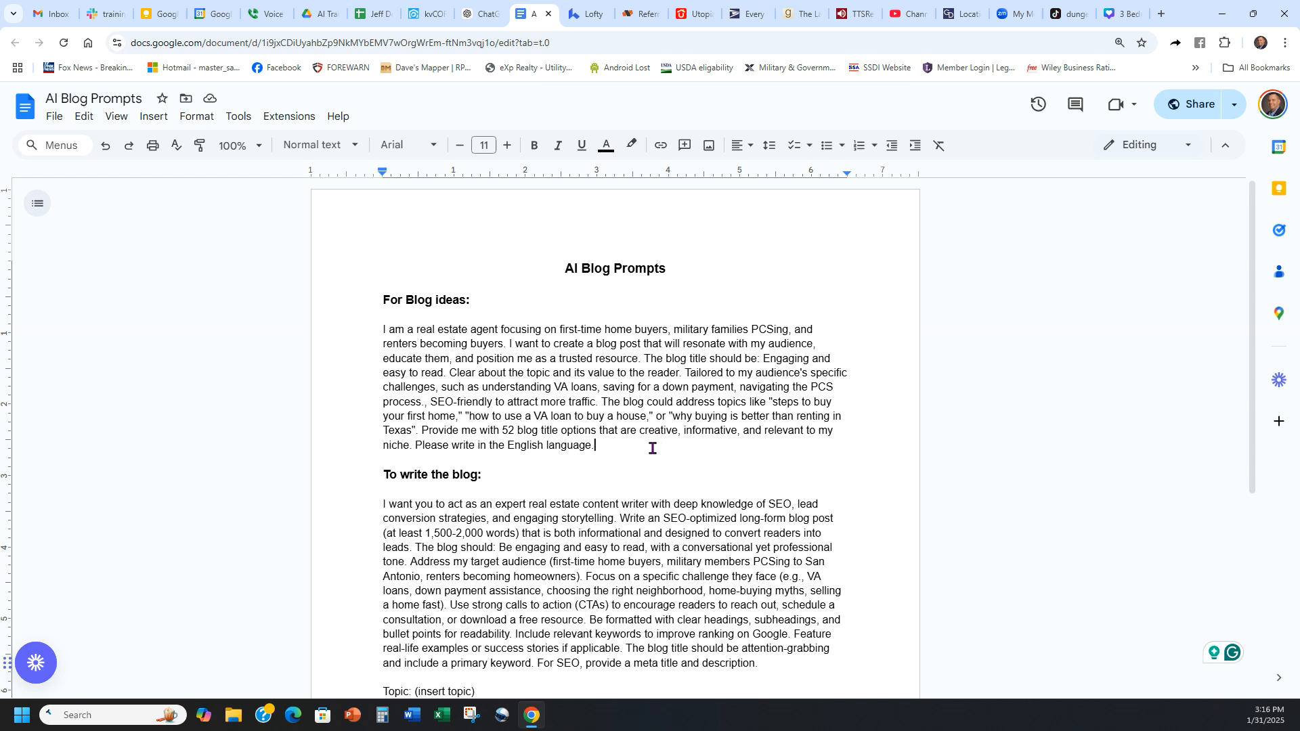
{"action": "left_click_drag", "start_coordinate": [596, 445], "coordinate": [377, 335]}
{"action": "key", "text": "ctrl+c"}
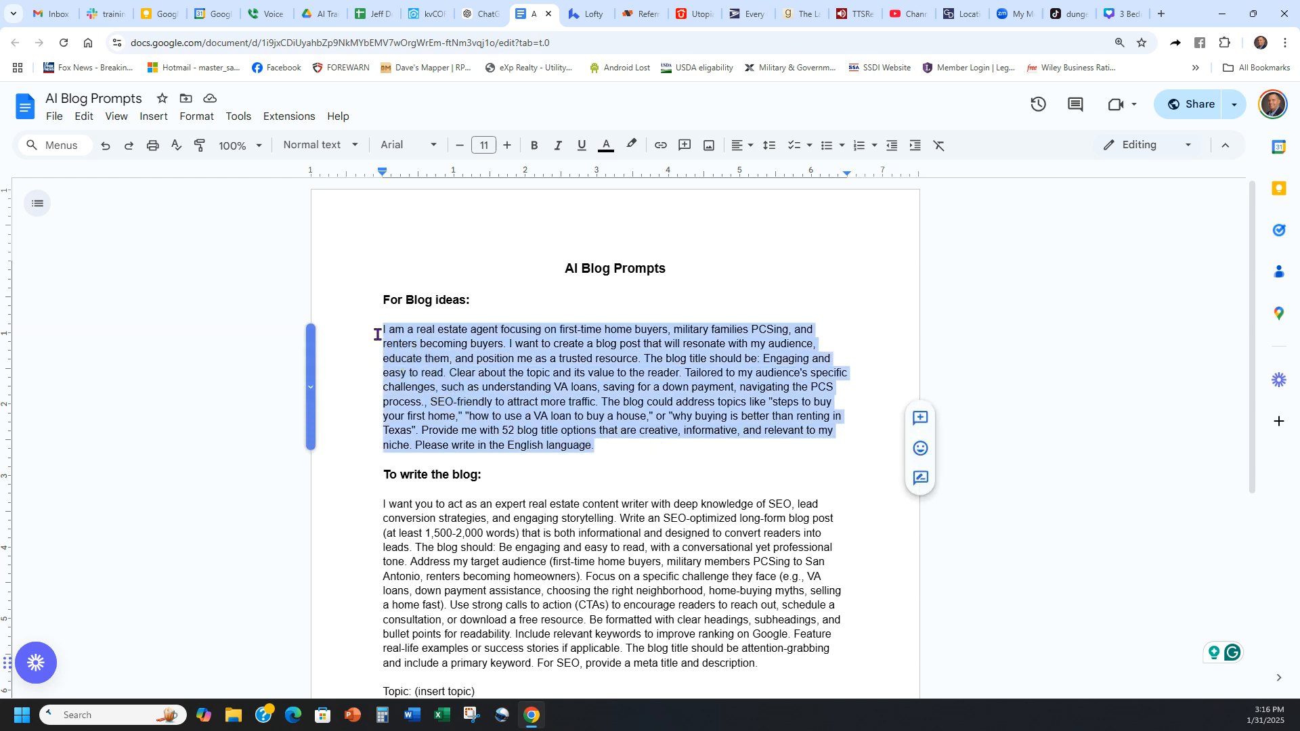
{"action": "left_click", "coordinate": [476, 13]}
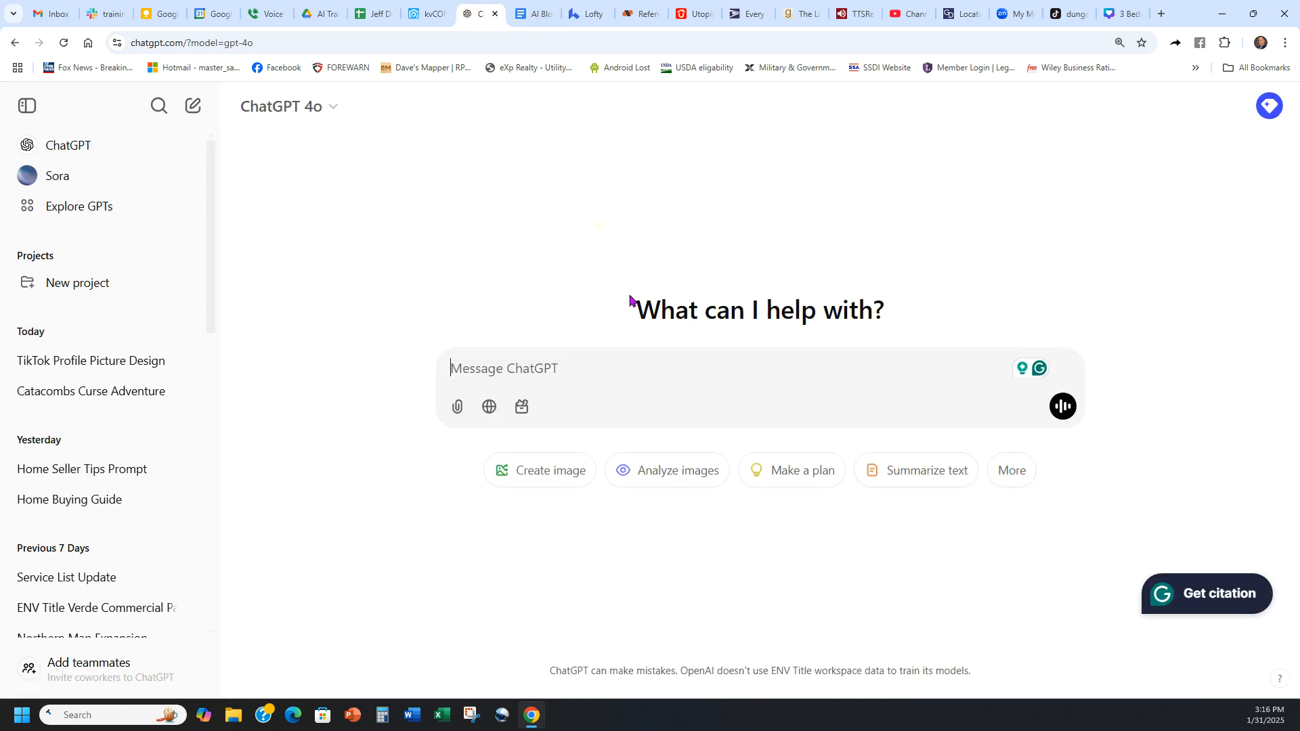
{"action": "left_click", "coordinate": [577, 372]}
{"action": "key", "text": "ctrl+v"}
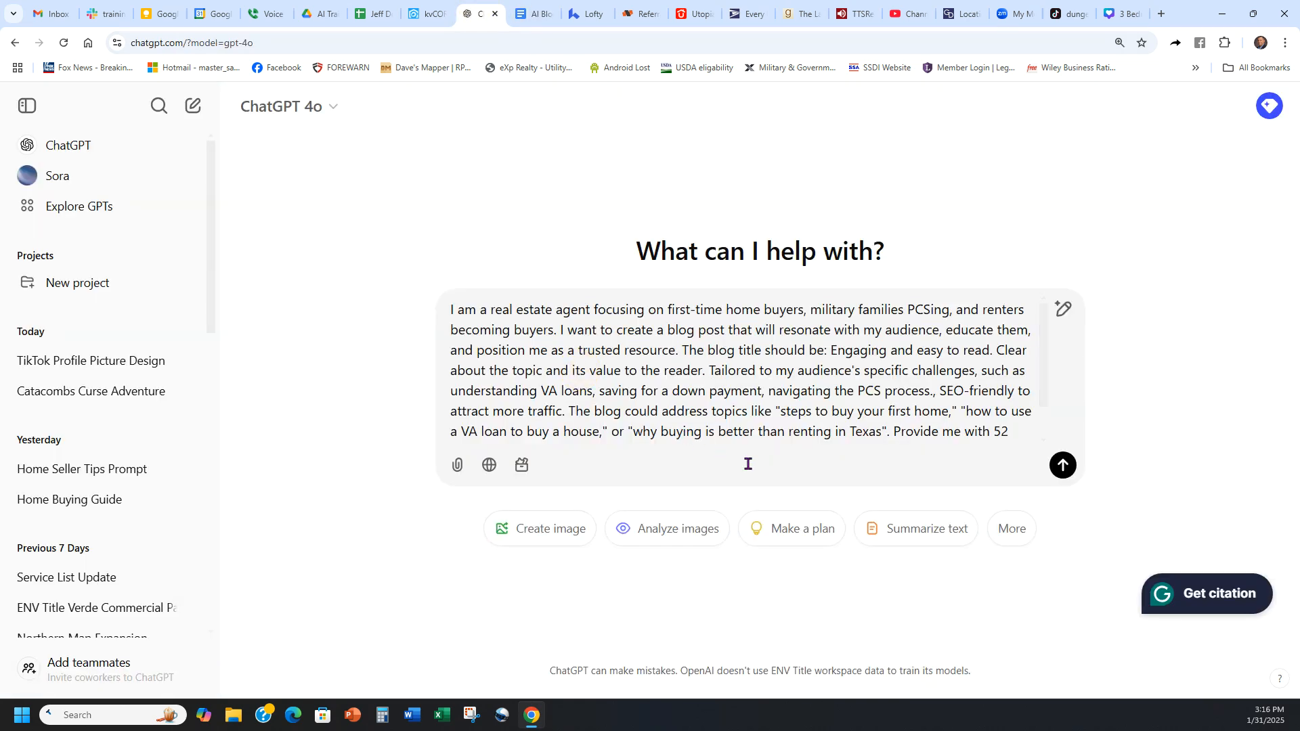
Step: Change the number of requested blog titles in the prompt to 10 and submit it
{"action": "double_click", "coordinate": [1002, 389]}
{"action": "left_click", "coordinate": [969, 429]}
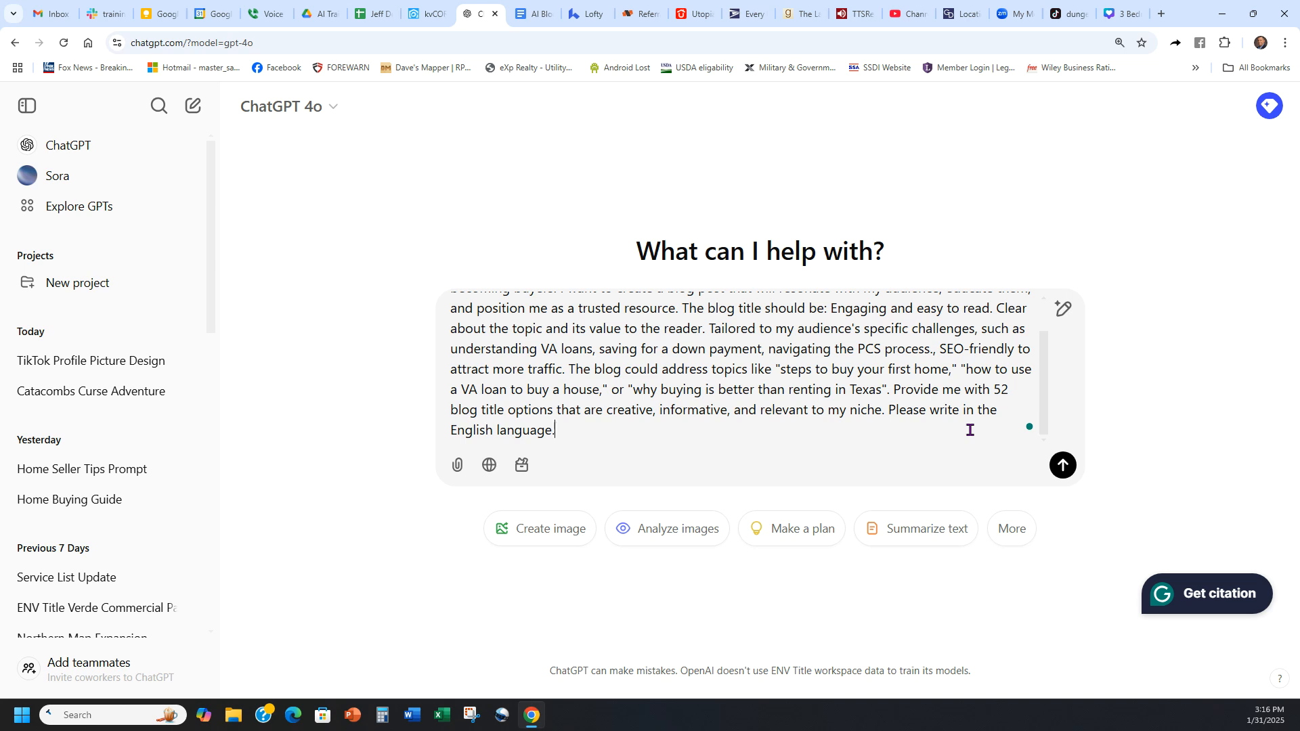
{"action": "left_click", "coordinate": [1002, 387]}
{"action": "key", "text": "BackSpace"}
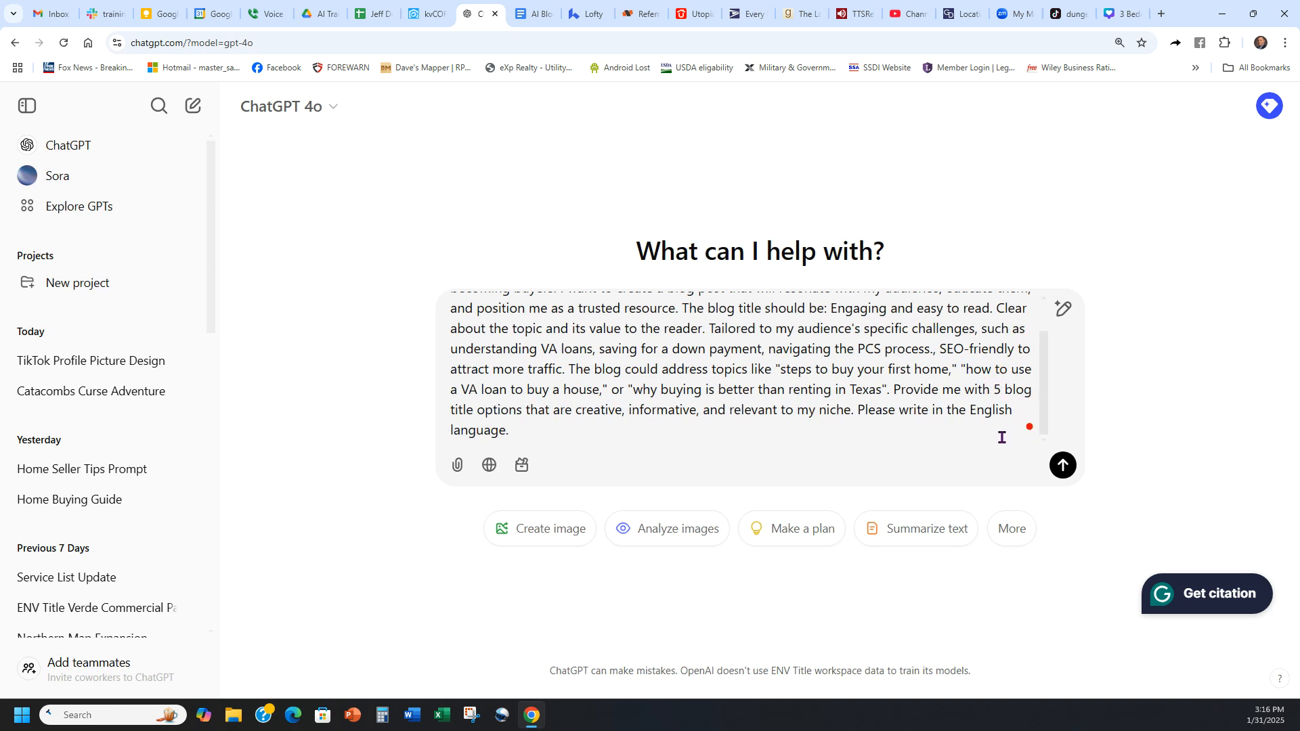
{"action": "key", "text": "BackSpace"}
{"action": "type", "text": "10"}
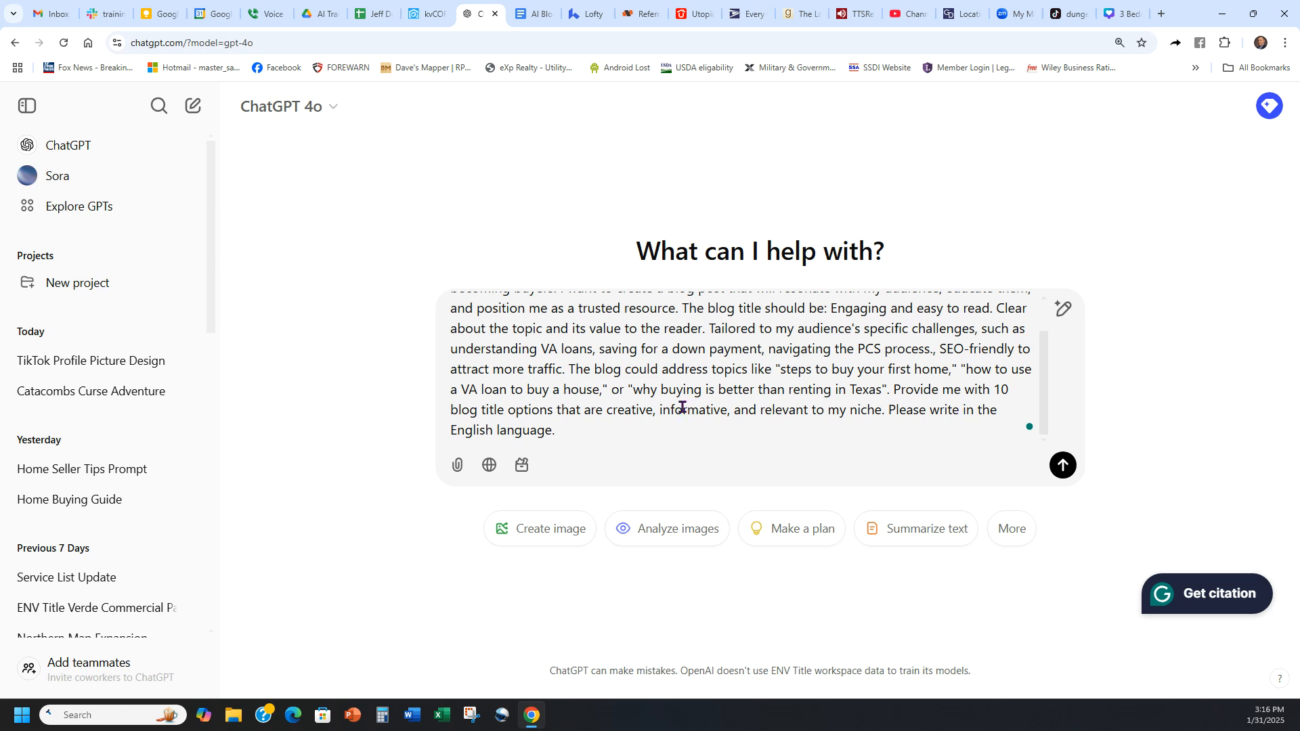
{"action": "scroll", "coordinate": [760, 369], "scroll_direction": "up", "scroll_amount": 1}
{"action": "left_click", "coordinate": [1063, 465]}
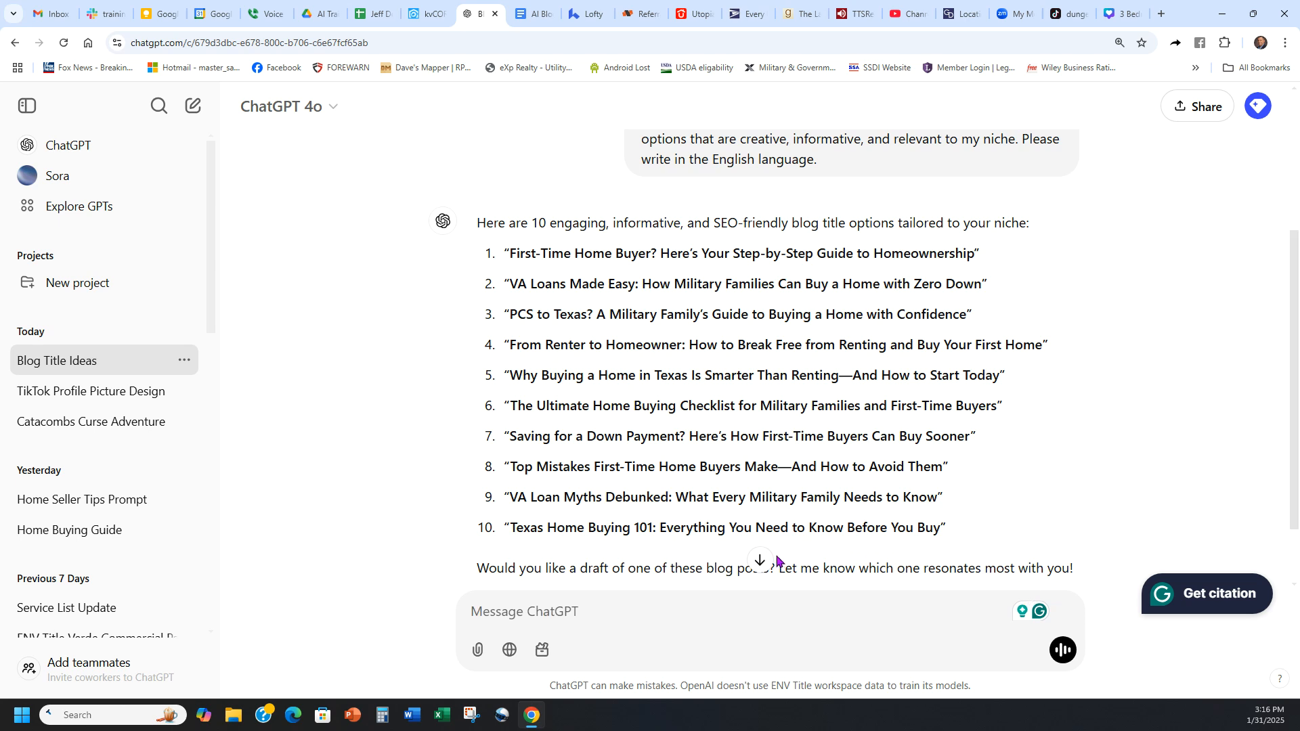
Step: Review the generated titles, then copy the blog-writing prompt with its topic and keyword lines from the AI Blog Prompts document in Google Docs
{"action": "scroll", "coordinate": [785, 564], "scroll_direction": "down", "scroll_amount": 1}
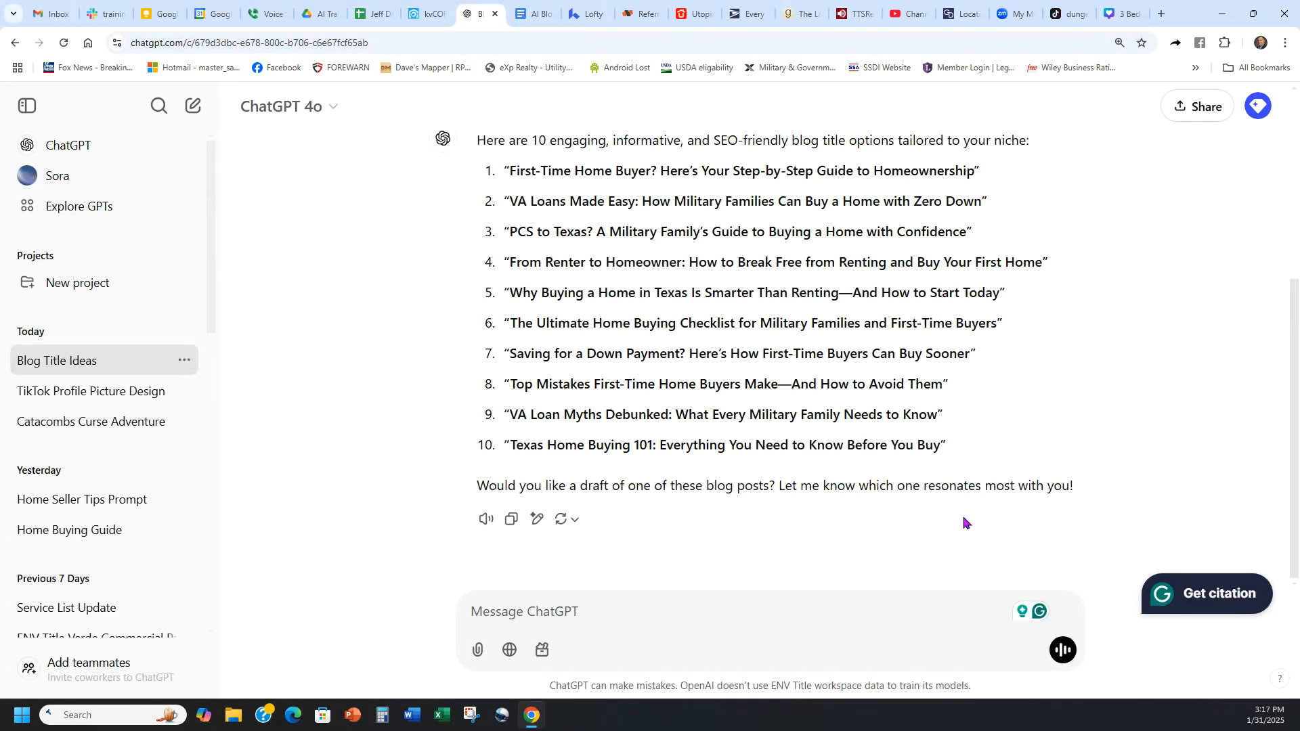
{"action": "scroll", "coordinate": [1087, 472], "scroll_direction": "up", "scroll_amount": 2}
{"action": "scroll", "coordinate": [1086, 471], "scroll_direction": "down", "scroll_amount": 2}
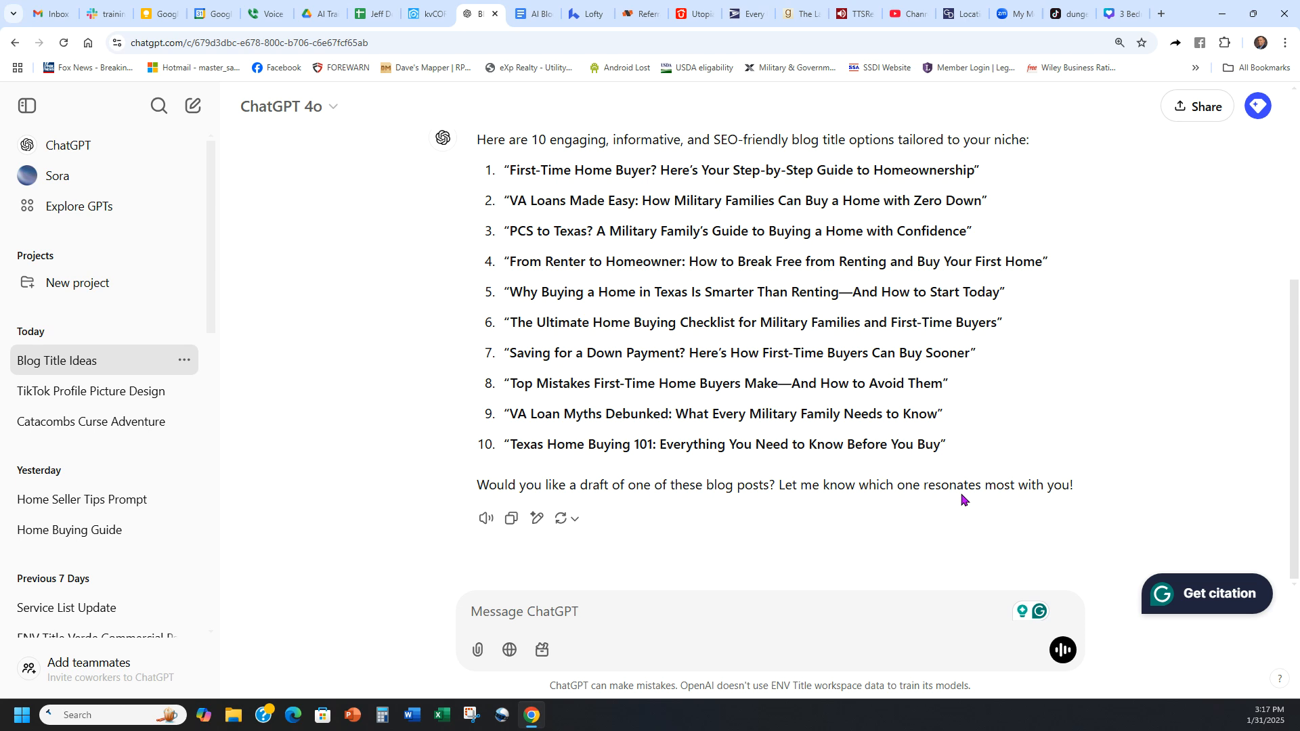
{"action": "scroll", "coordinate": [865, 484], "scroll_direction": "up", "scroll_amount": 2}
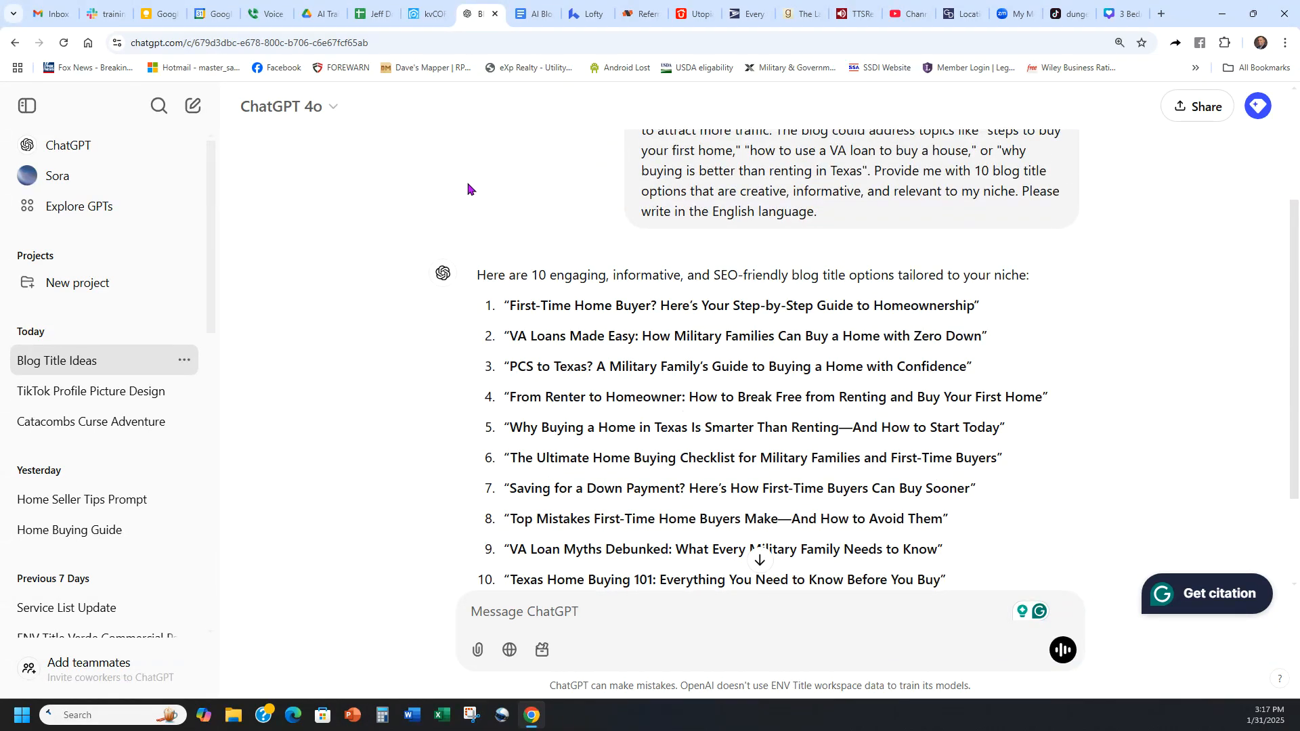
{"action": "left_click", "coordinate": [541, 7]}
{"action": "left_click", "coordinate": [696, 280]}
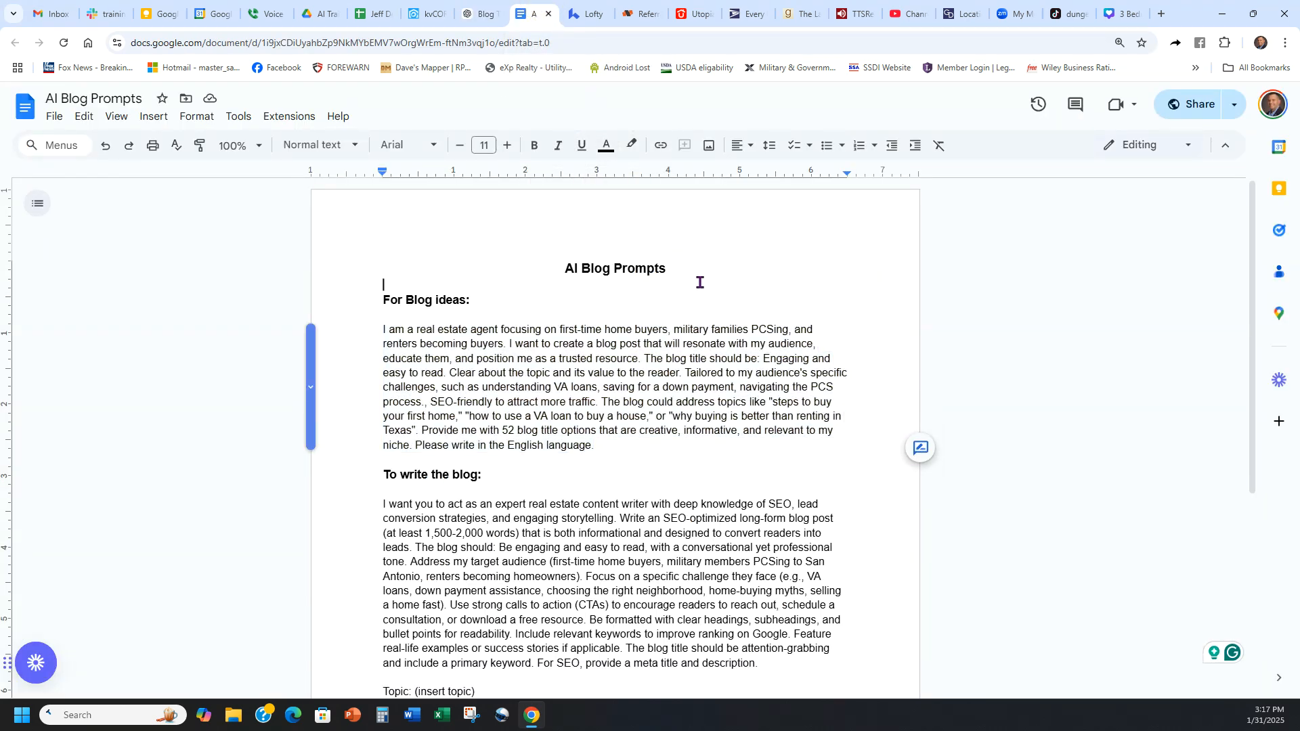
{"action": "scroll", "coordinate": [587, 316], "scroll_direction": "down", "scroll_amount": 2}
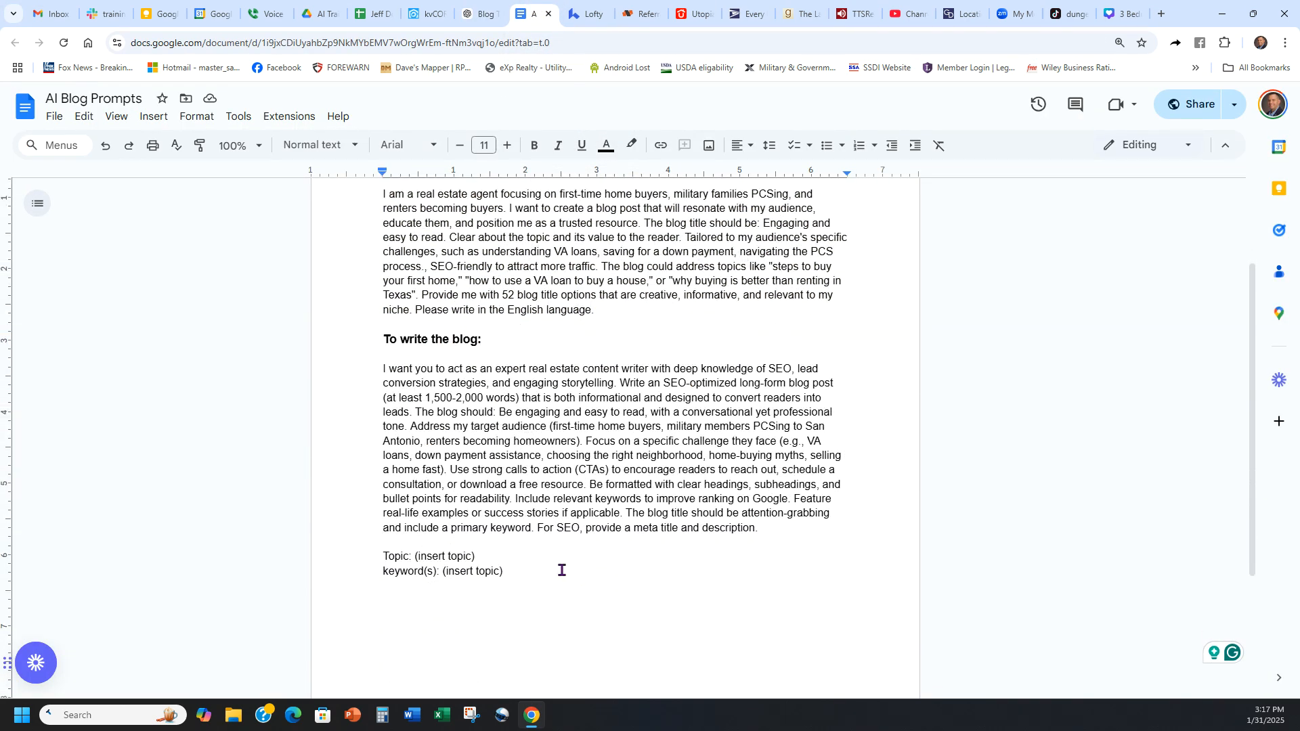
{"action": "left_click_drag", "start_coordinate": [510, 572], "coordinate": [342, 382]}
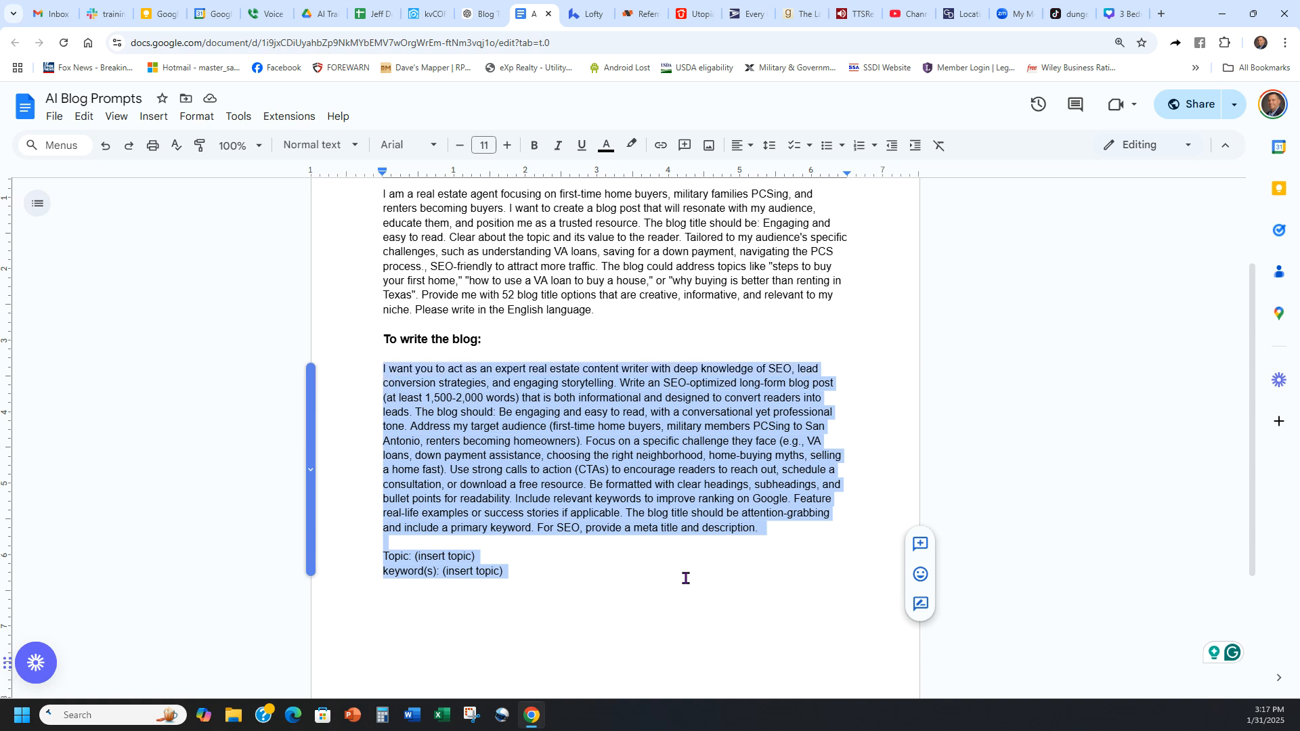
{"action": "left_click", "coordinate": [806, 529]}
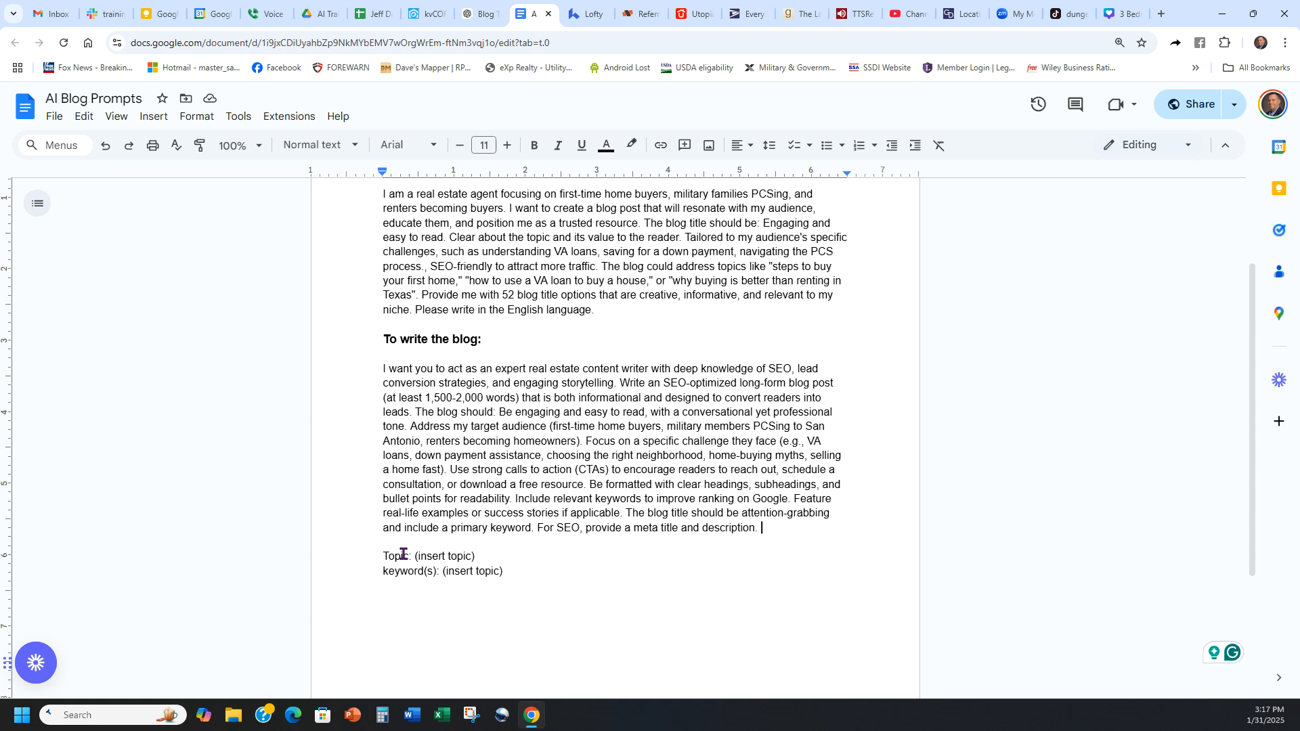
Step: Change the topic placeholder in the document to "(insert title)" and delete the placeholder after "keyword(s):"
{"action": "left_click", "coordinate": [470, 556]}
{"action": "key", "text": "BackSpace"}
{"action": "key", "text": "BackSpace"}
{"action": "key", "text": "BackSpace"}
{"action": "key", "text": "BackSpace"}
{"action": "left_click", "coordinate": [529, 573]}
{"action": "left_click_drag", "start_coordinate": [507, 573], "coordinate": [443, 576]}
{"action": "key", "text": "BackSpace"}
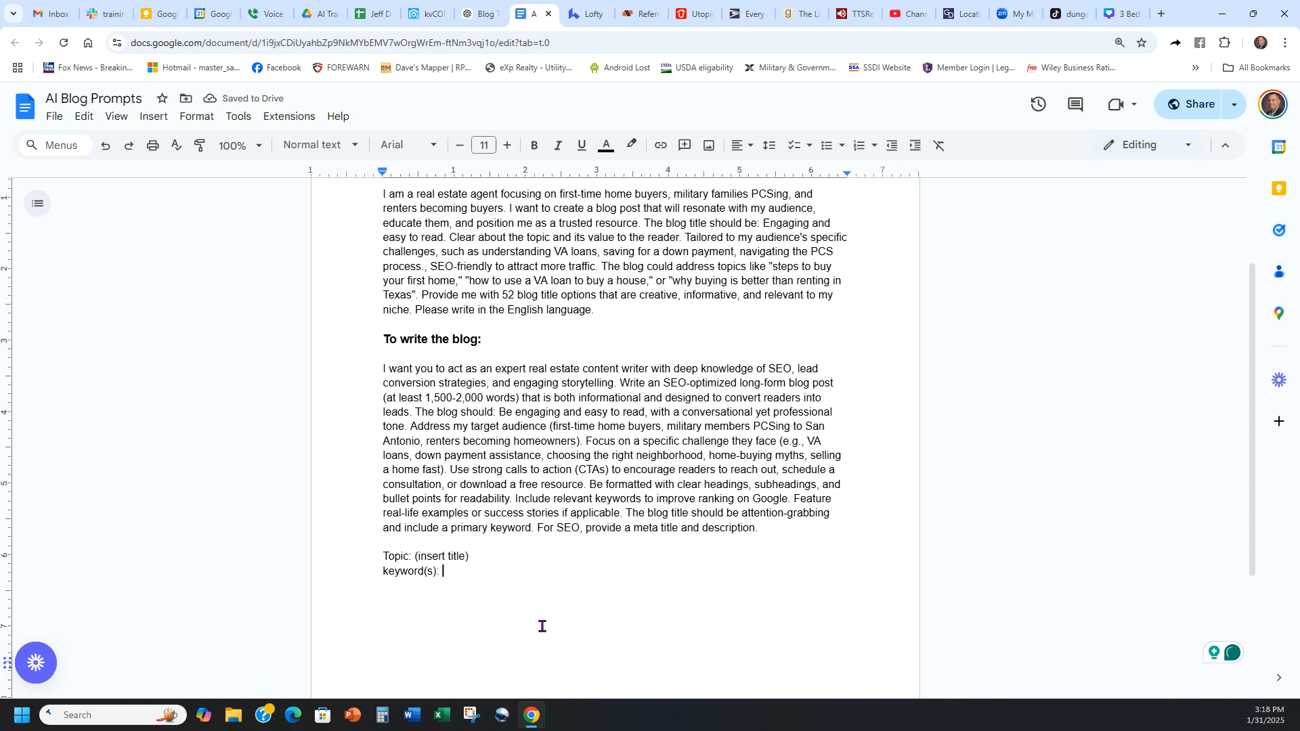
{"action": "left_click", "coordinate": [638, 559]}
Step: Switch to the ChatGPT conversation and paste the blog-writing prompt into a follow-up message
{"action": "left_click", "coordinate": [483, 14]}
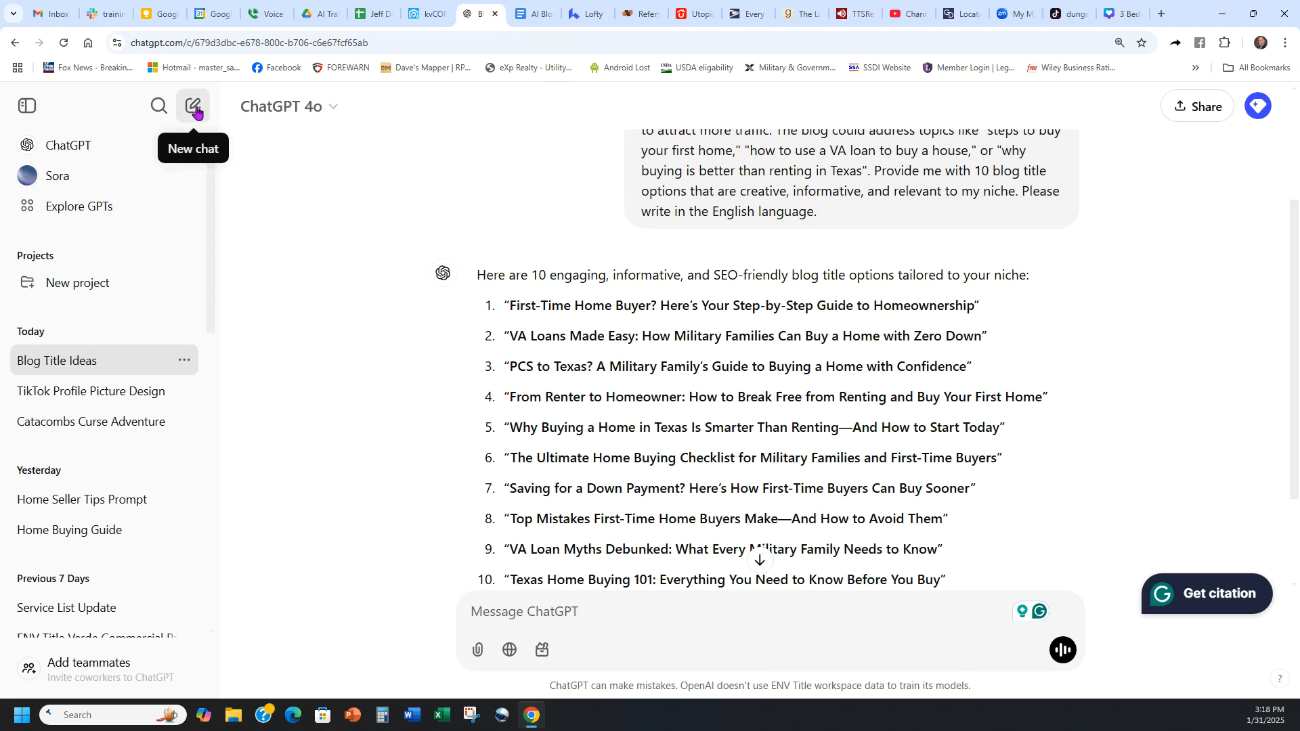
{"action": "left_click", "coordinate": [619, 610]}
{"action": "key", "text": "ctrl+v"}
Step: Copy the title "VA Loan Myths Debunked: What Every Military Family Needs to Know" into the prompt's Topic line
{"action": "scroll", "coordinate": [914, 420], "scroll_direction": "up", "scroll_amount": 1}
{"action": "scroll", "coordinate": [896, 418], "scroll_direction": "down", "scroll_amount": 1}
{"action": "scroll", "coordinate": [762, 336], "scroll_direction": "down", "scroll_amount": 3}
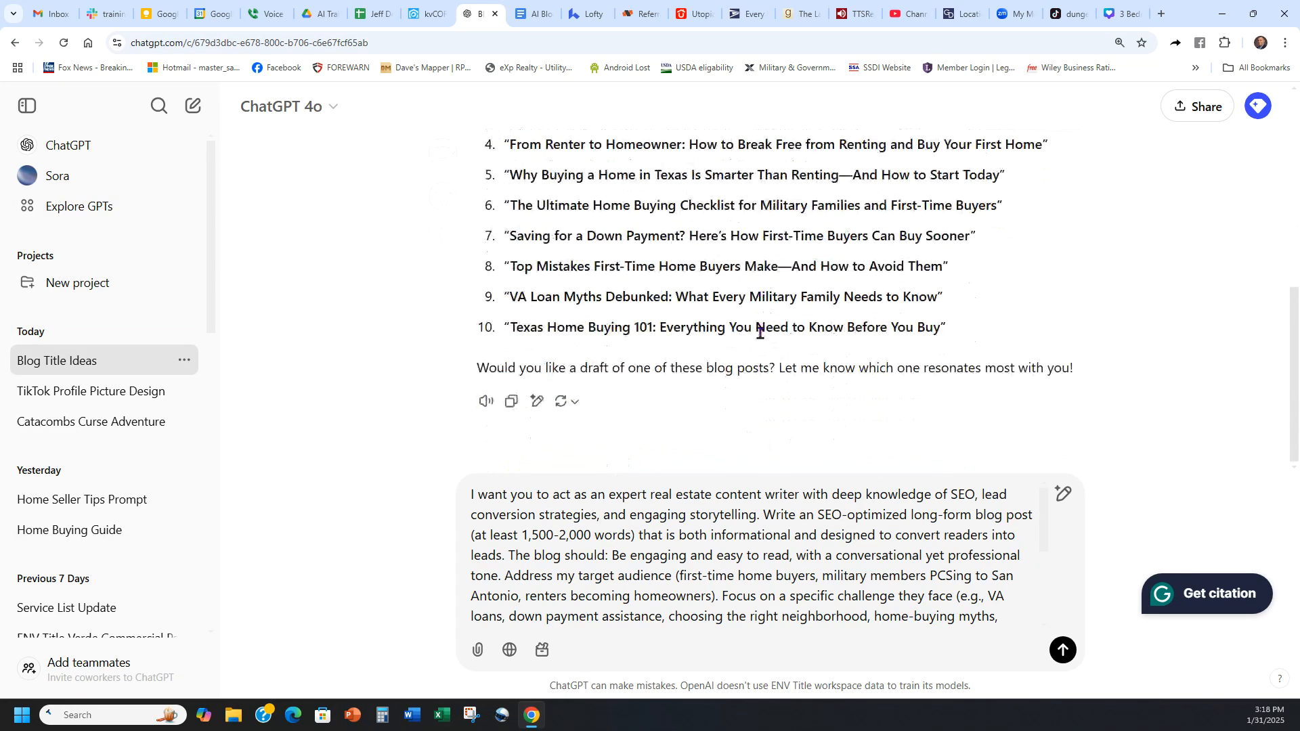
{"action": "left_click_drag", "start_coordinate": [937, 296], "coordinate": [508, 298]}
{"action": "key", "text": "ctrl+c"}
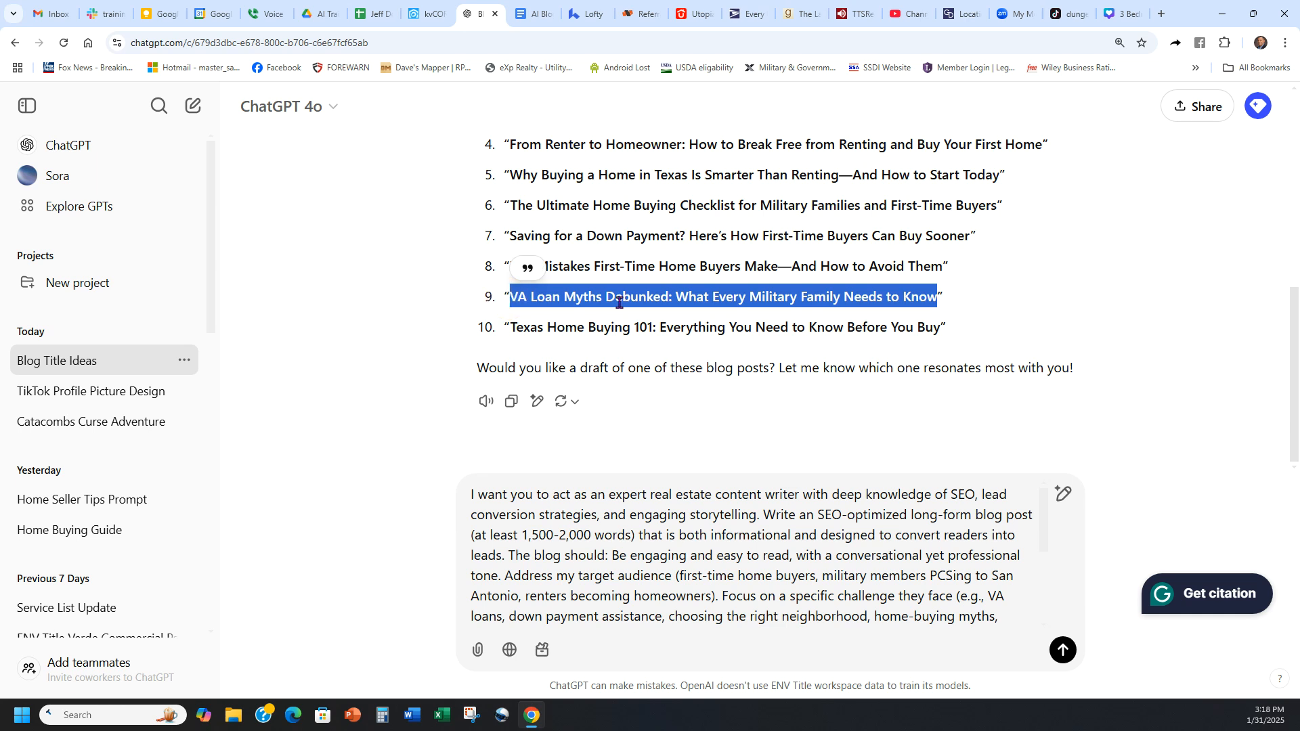
{"action": "scroll", "coordinate": [859, 603], "scroll_direction": "down", "scroll_amount": 3}
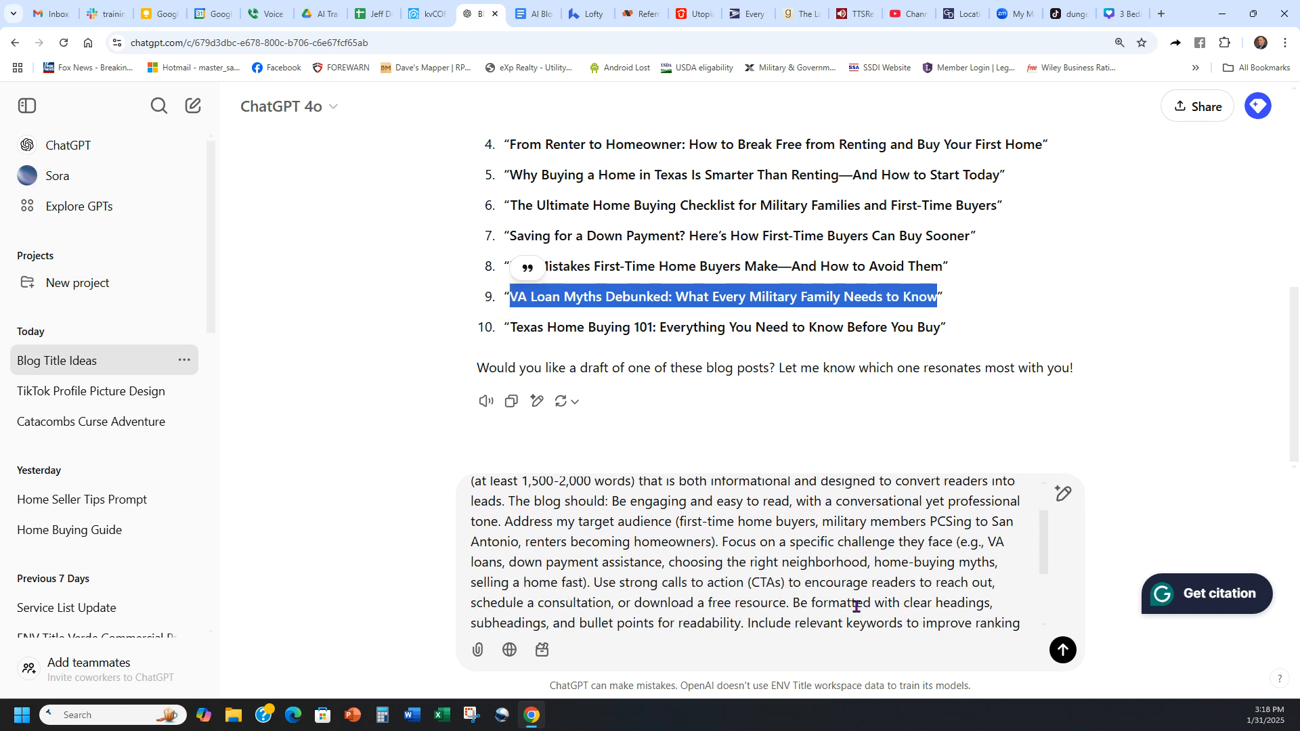
{"action": "left_click", "coordinate": [656, 593]}
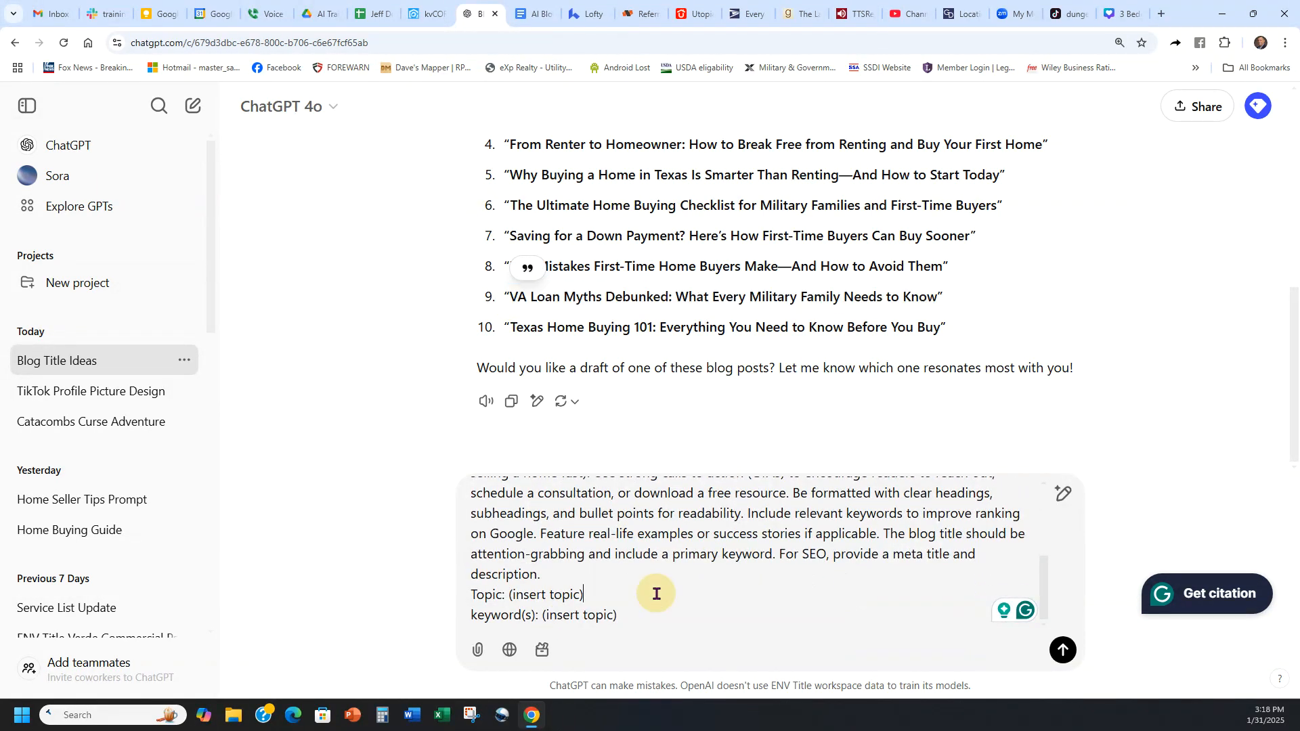
{"action": "key", "text": "ctrl+v"}
Step: Add the keywords "VA loans, military buyers, pcsing" to the keyword line and submit the blog-writing prompt
{"action": "left_click", "coordinate": [702, 612]}
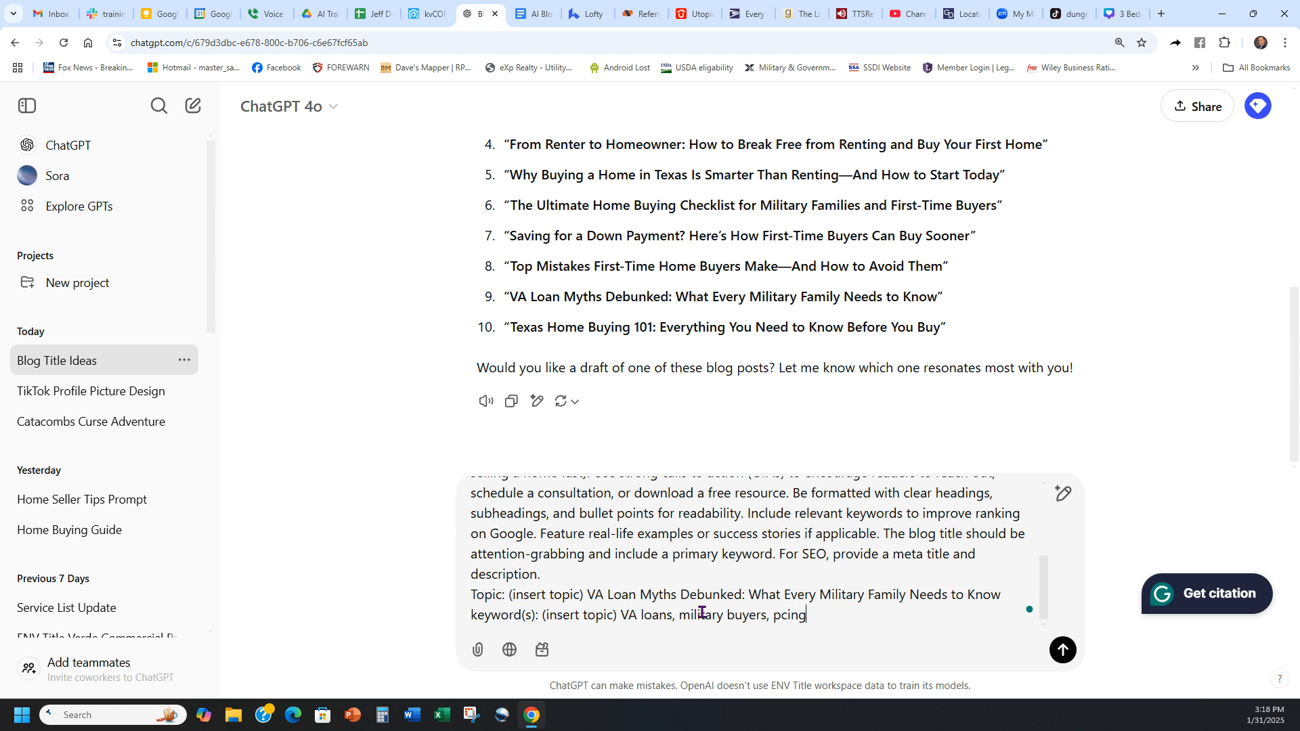
{"action": "left_click", "coordinate": [787, 614]}
{"action": "type", "text": "s"}
{"action": "left_click", "coordinate": [1063, 650]}
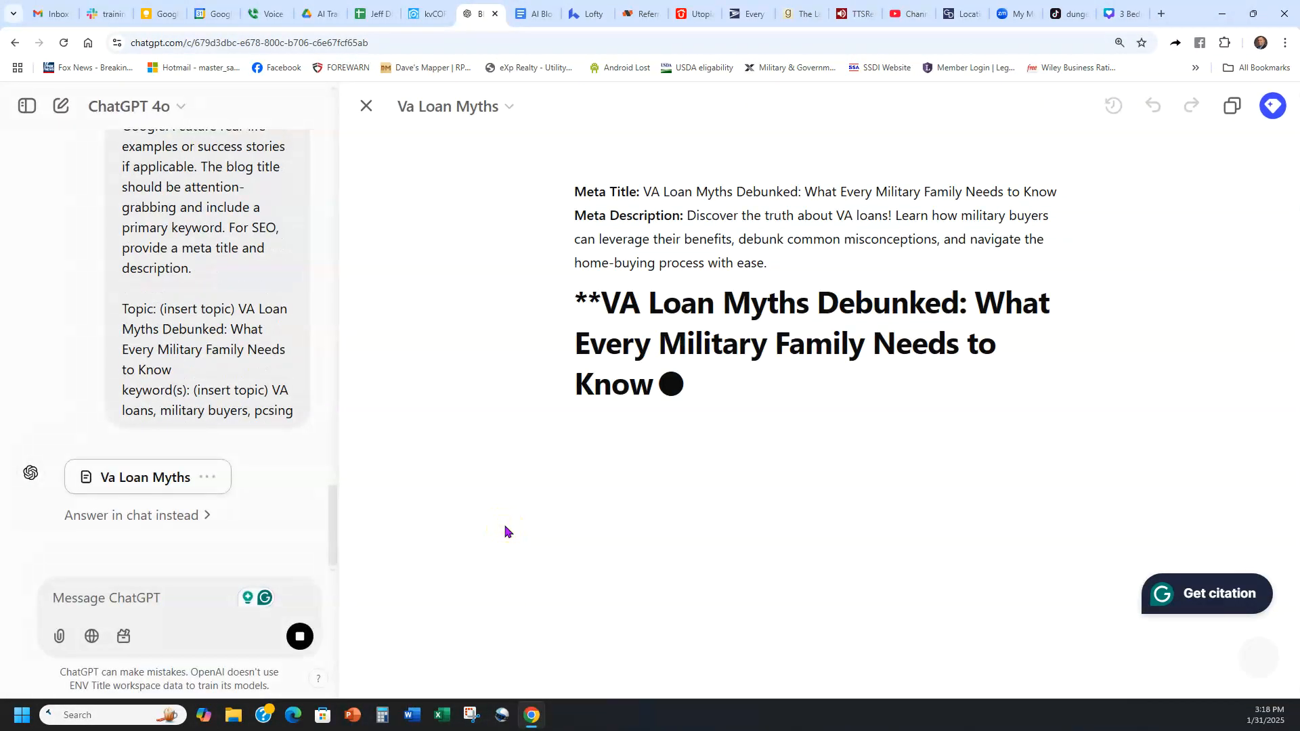
Step: Have the blog post written in the chat instead of the canvas and jump to the newest text
{"action": "left_click", "coordinate": [126, 516]}
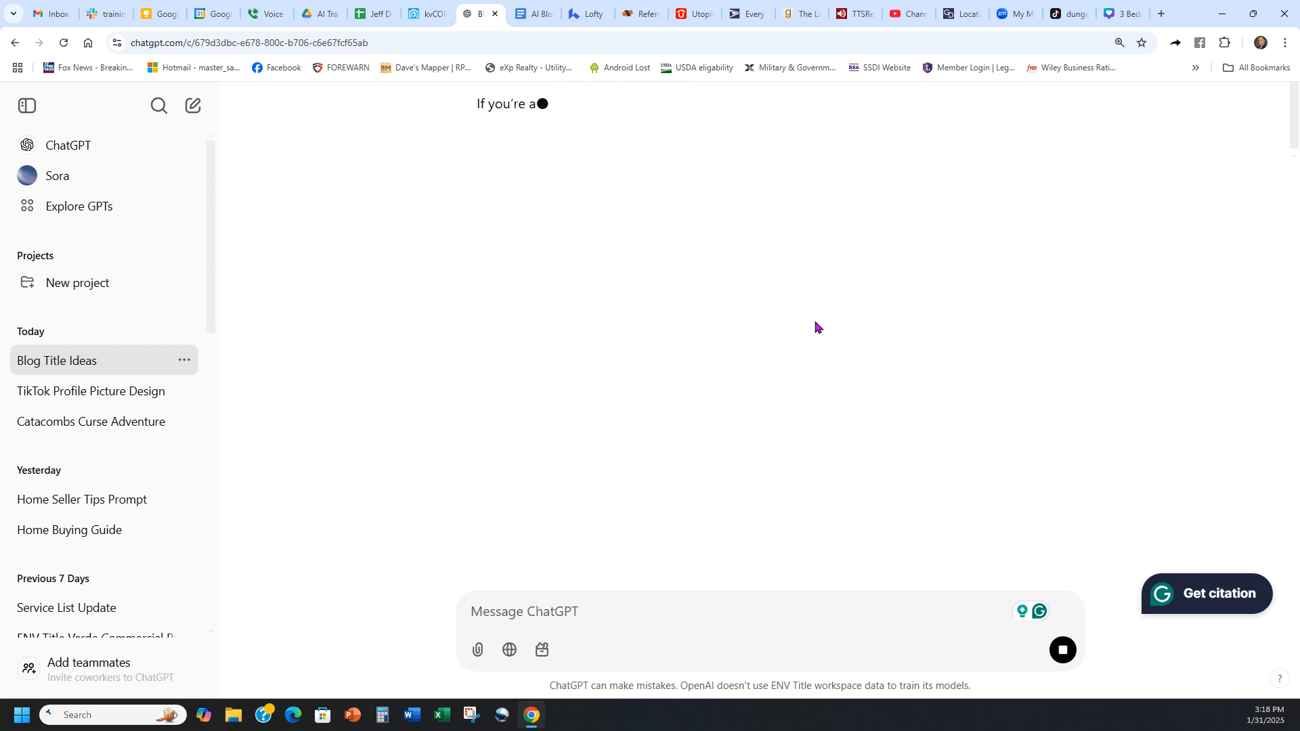
{"action": "left_click", "coordinate": [693, 357]}
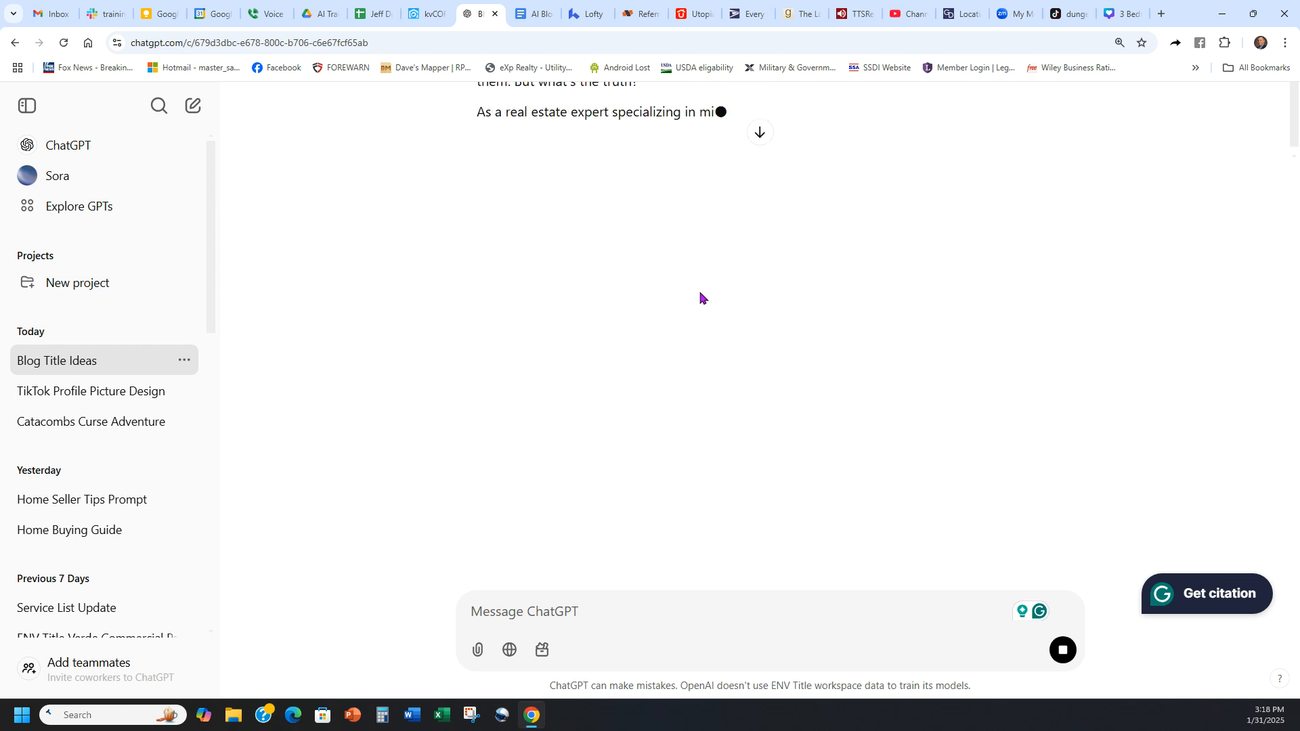
{"action": "left_click", "coordinate": [760, 133]}
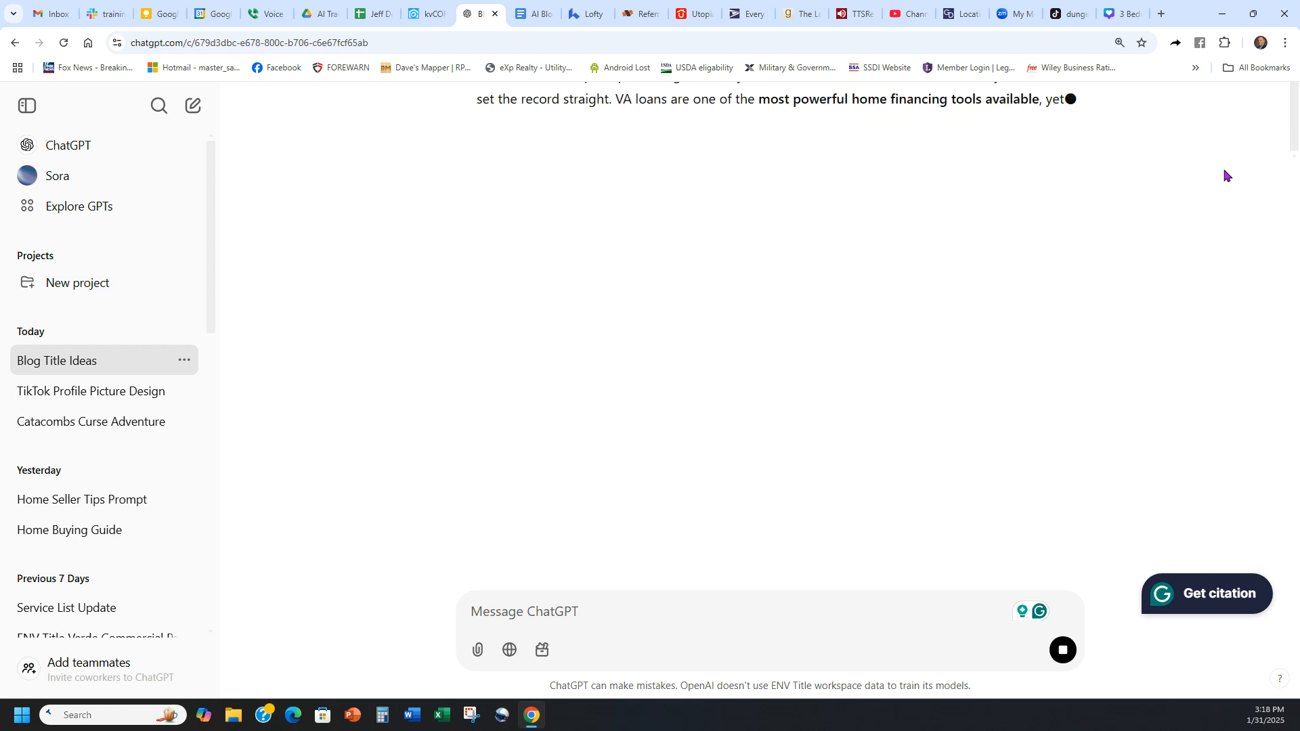
Step: Refresh the cut-off conversation display by leaving for a new chat and reopening the Blog Title Ideas conversation
{"action": "scroll", "coordinate": [757, 131], "scroll_direction": "up", "scroll_amount": 4}
{"action": "scroll", "coordinate": [887, 133], "scroll_direction": "up", "scroll_amount": 3}
{"action": "scroll", "coordinate": [887, 134], "scroll_direction": "down", "scroll_amount": 5}
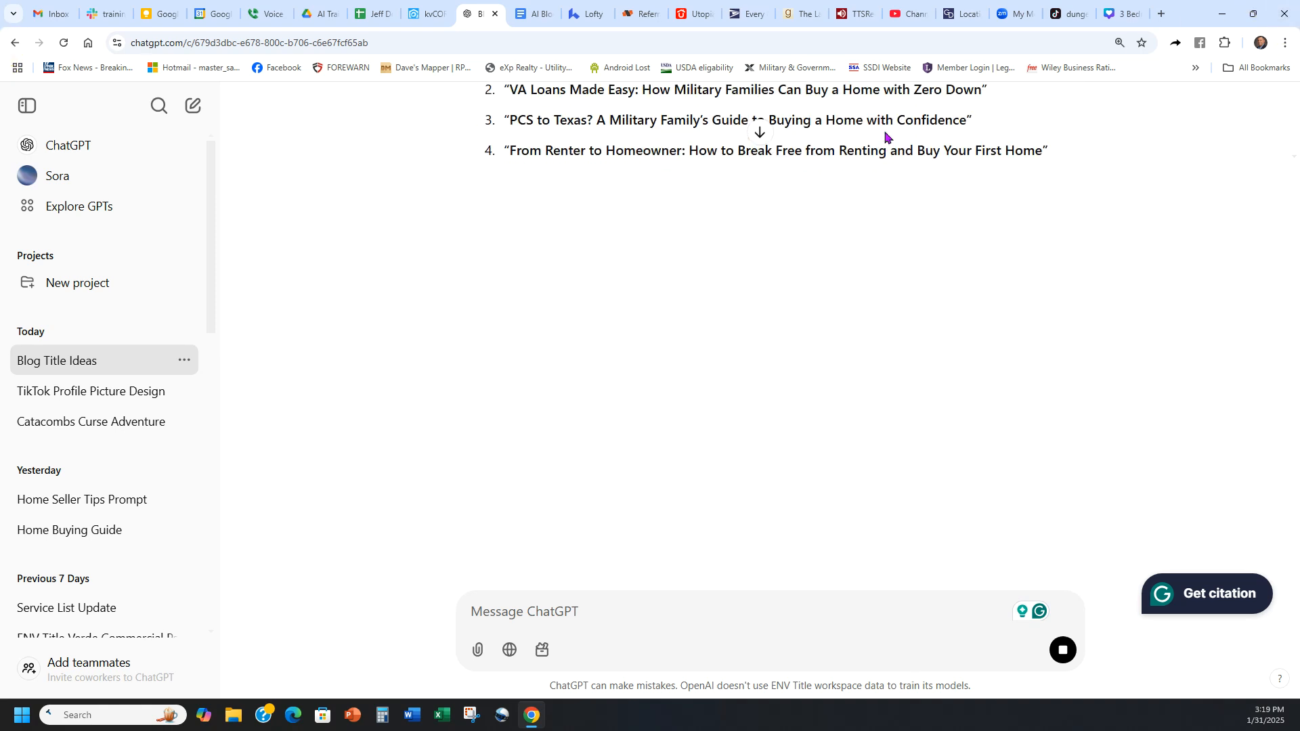
{"action": "left_click", "coordinate": [760, 134]}
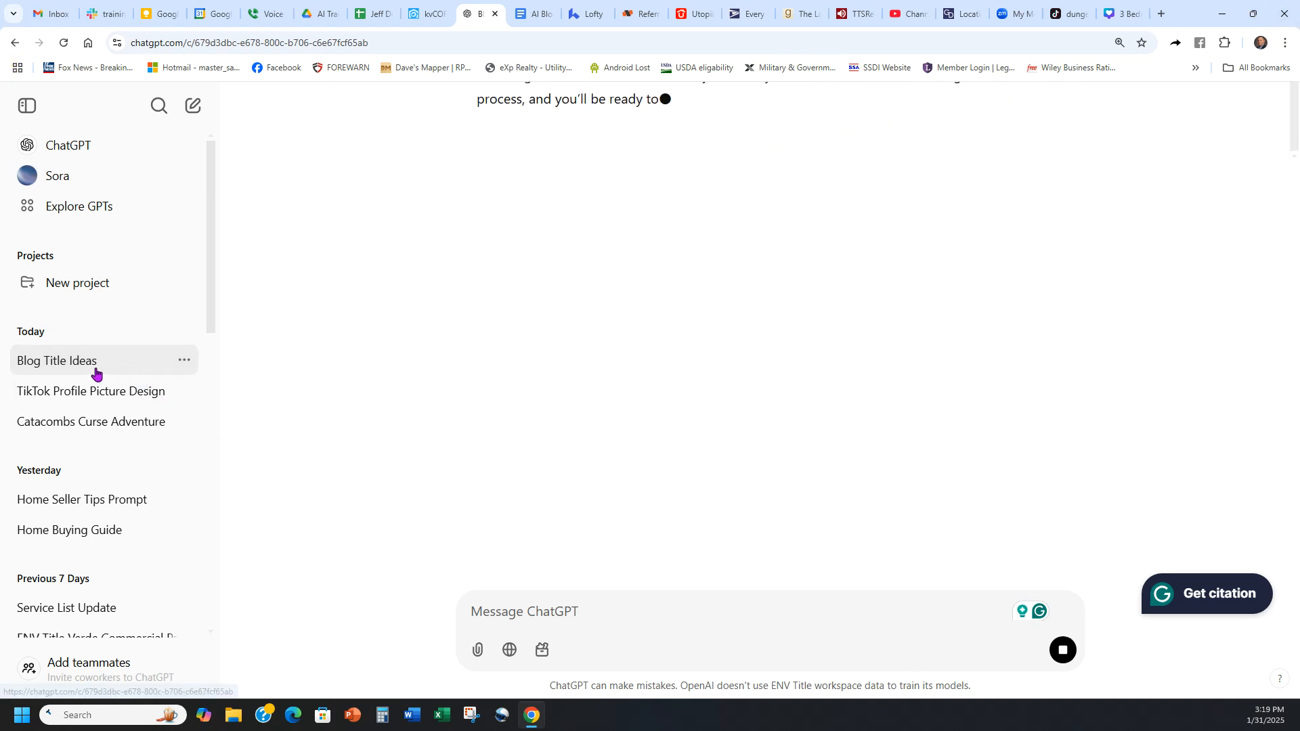
{"action": "left_click", "coordinate": [194, 115]}
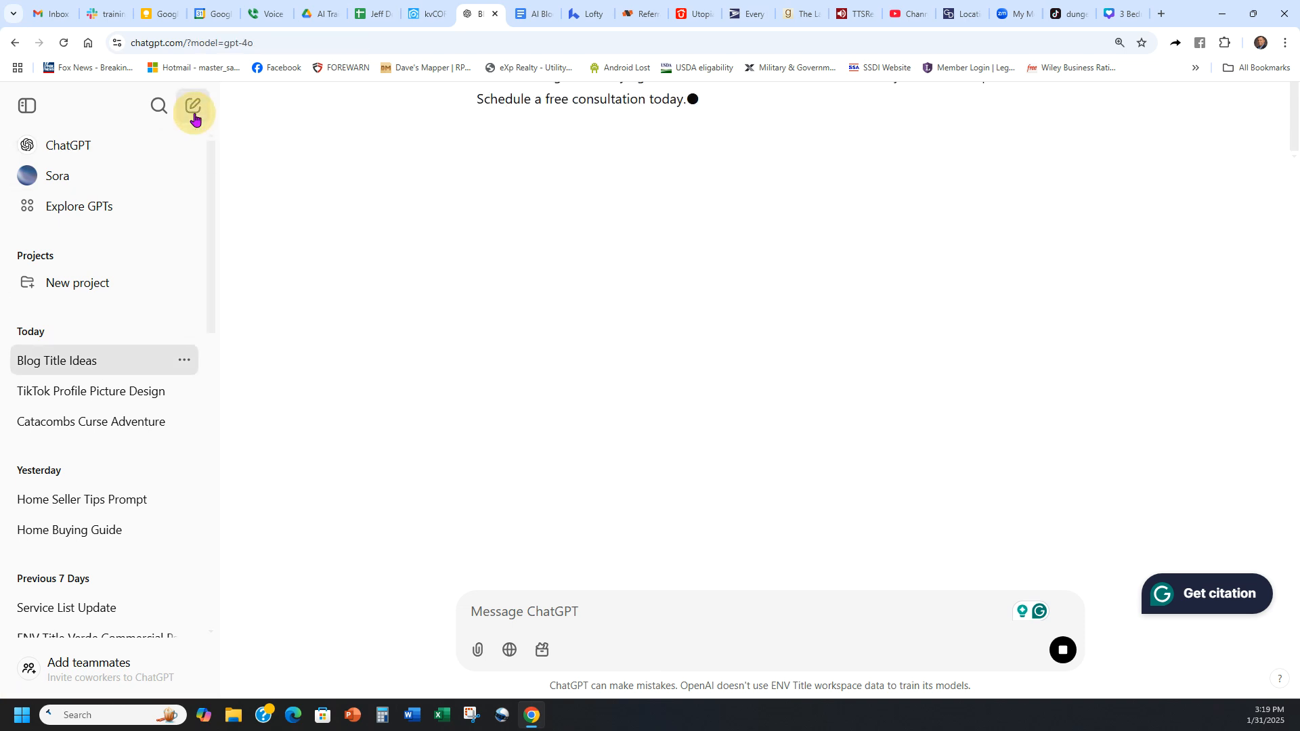
{"action": "left_click", "coordinate": [84, 369]}
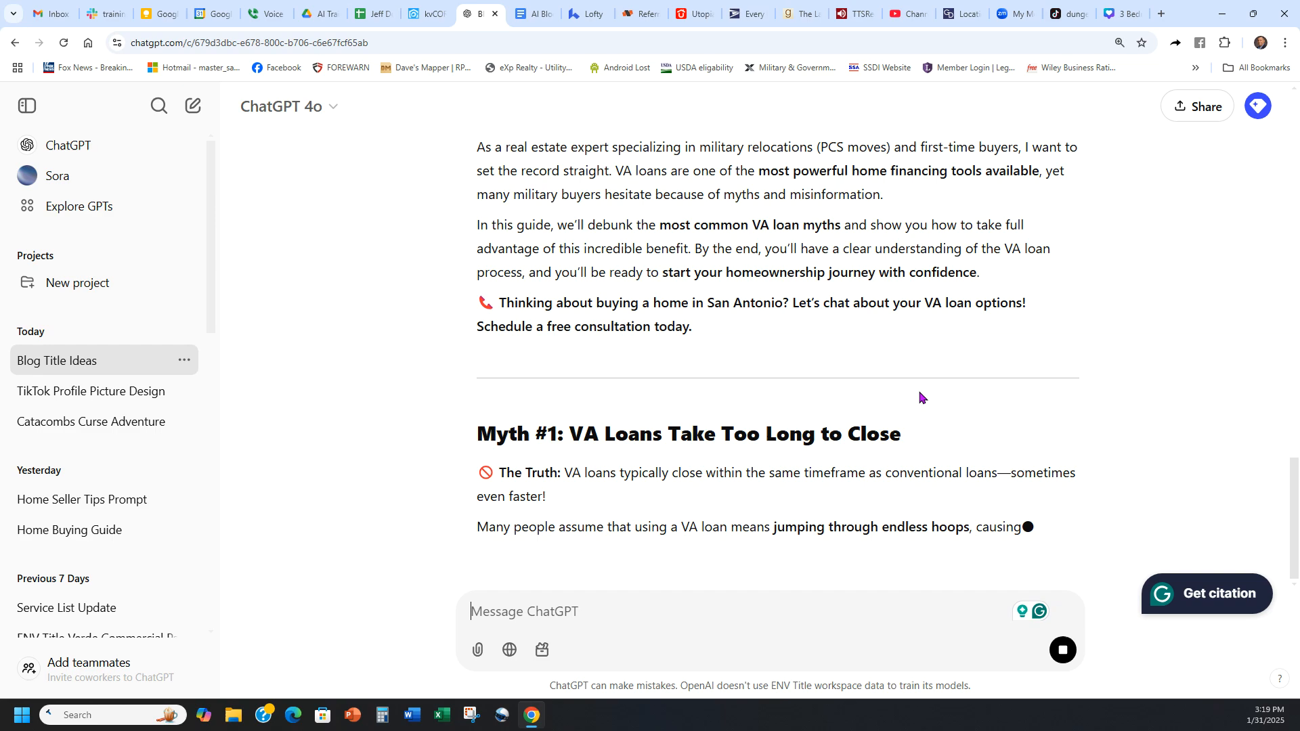
Step: Examine the meta title and meta description at the start of the generated VA loan blog post
{"action": "scroll", "coordinate": [850, 359], "scroll_direction": "up", "scroll_amount": 10}
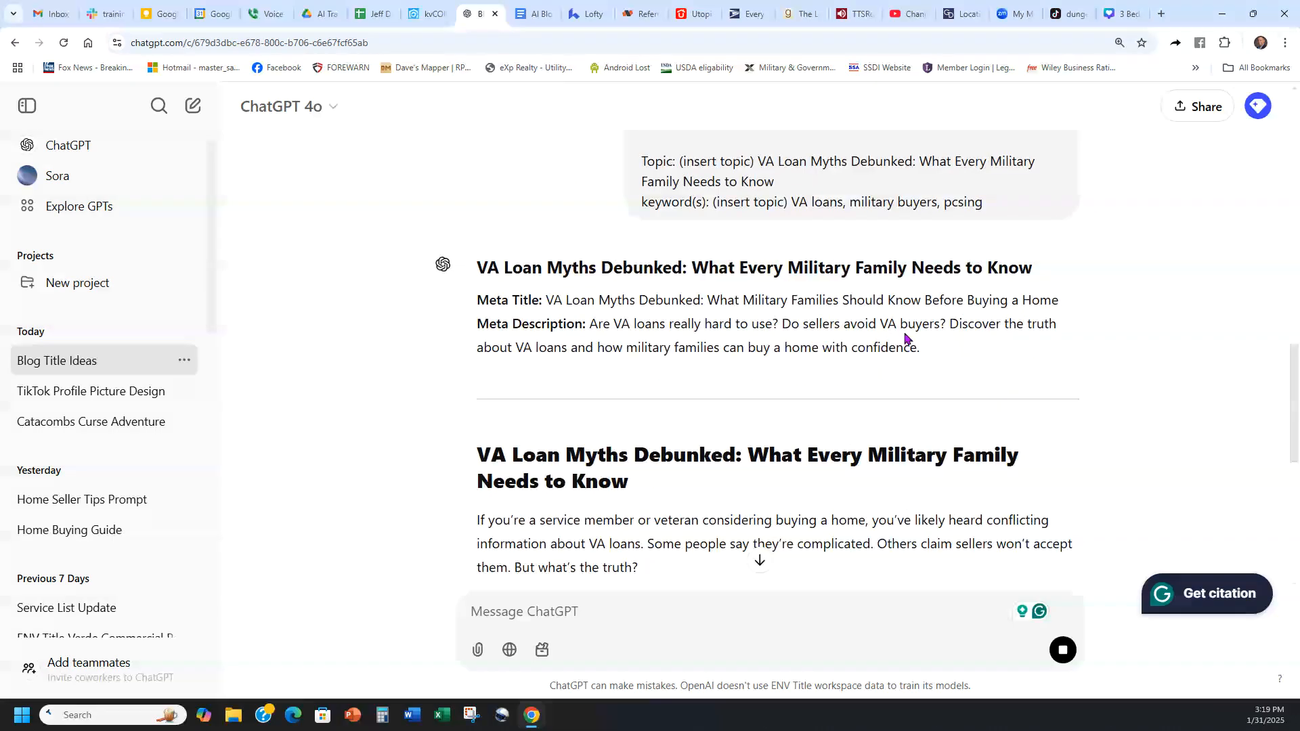
{"action": "scroll", "coordinate": [946, 331], "scroll_direction": "down", "scroll_amount": 5}
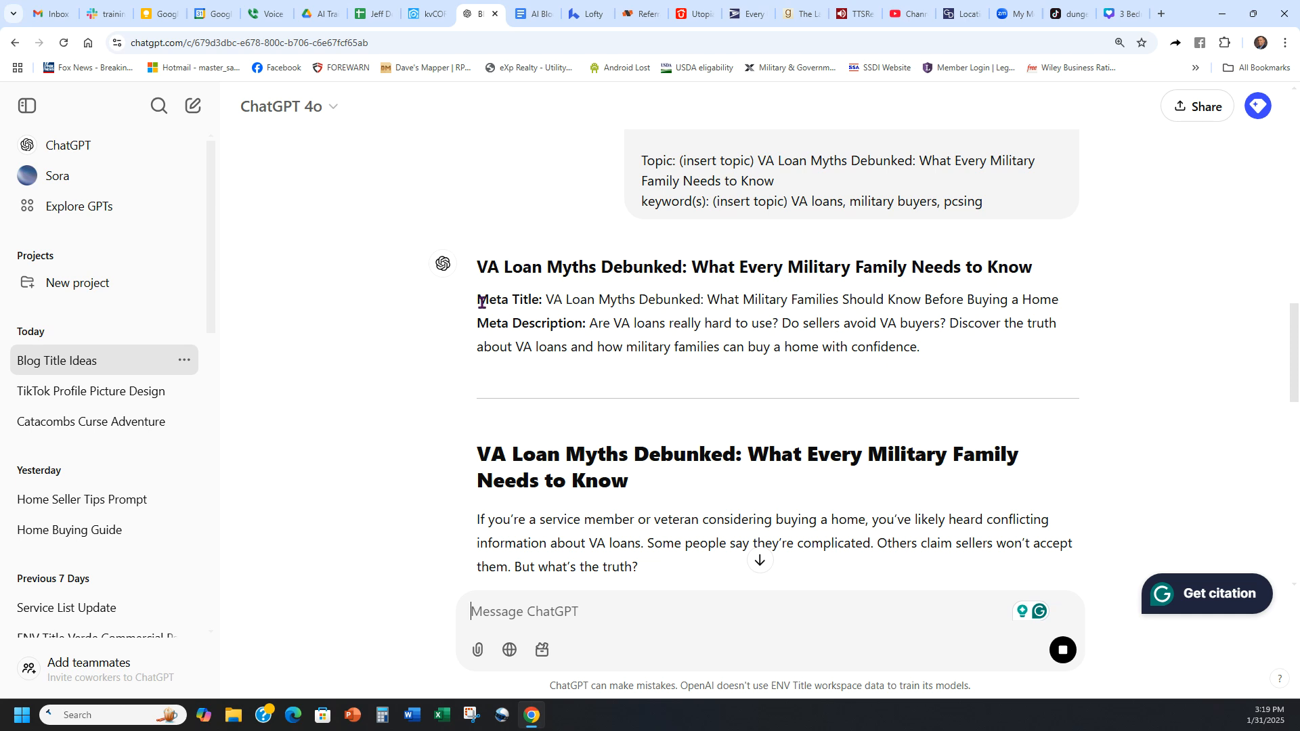
{"action": "left_click_drag", "start_coordinate": [475, 311], "coordinate": [577, 327]}
{"action": "left_click", "coordinate": [976, 324]}
{"action": "scroll", "coordinate": [789, 314], "scroll_direction": "down", "scroll_amount": 2}
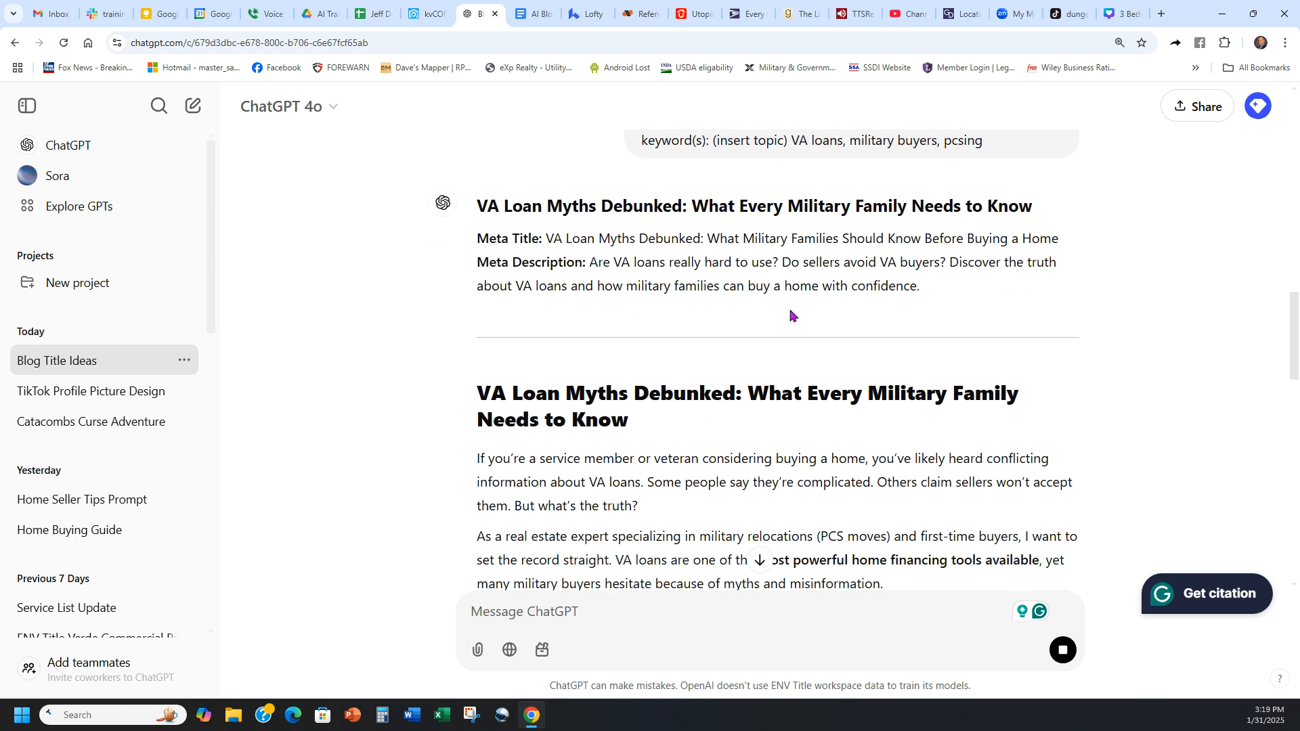
Step: Examine the generated VA loan post's meta details, main heading and myth sections to see where the blog text begins
{"action": "scroll", "coordinate": [806, 319], "scroll_direction": "up", "scroll_amount": 1}
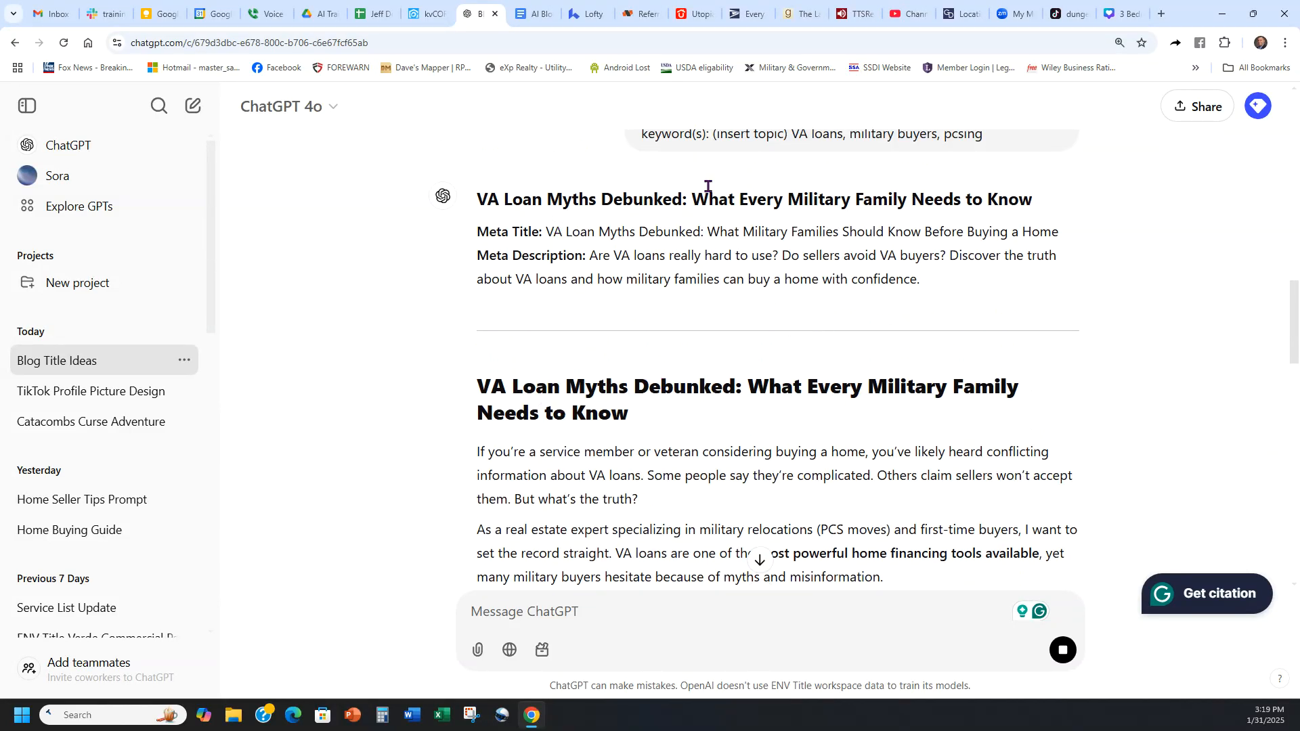
{"action": "scroll", "coordinate": [756, 378], "scroll_direction": "down", "scroll_amount": 1}
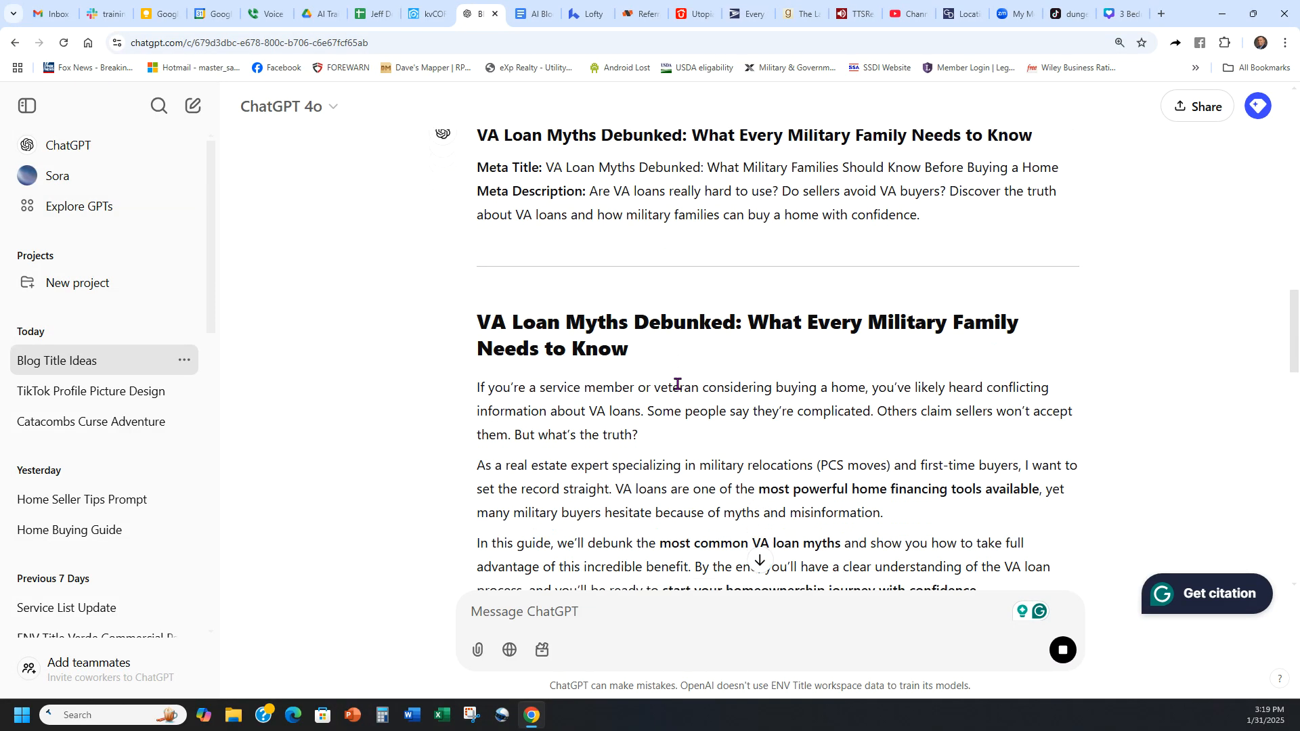
{"action": "left_click_drag", "start_coordinate": [479, 319], "coordinate": [925, 323]}
{"action": "scroll", "coordinate": [900, 348], "scroll_direction": "down", "scroll_amount": 5}
{"action": "scroll", "coordinate": [966, 328], "scroll_direction": "down", "scroll_amount": 15}
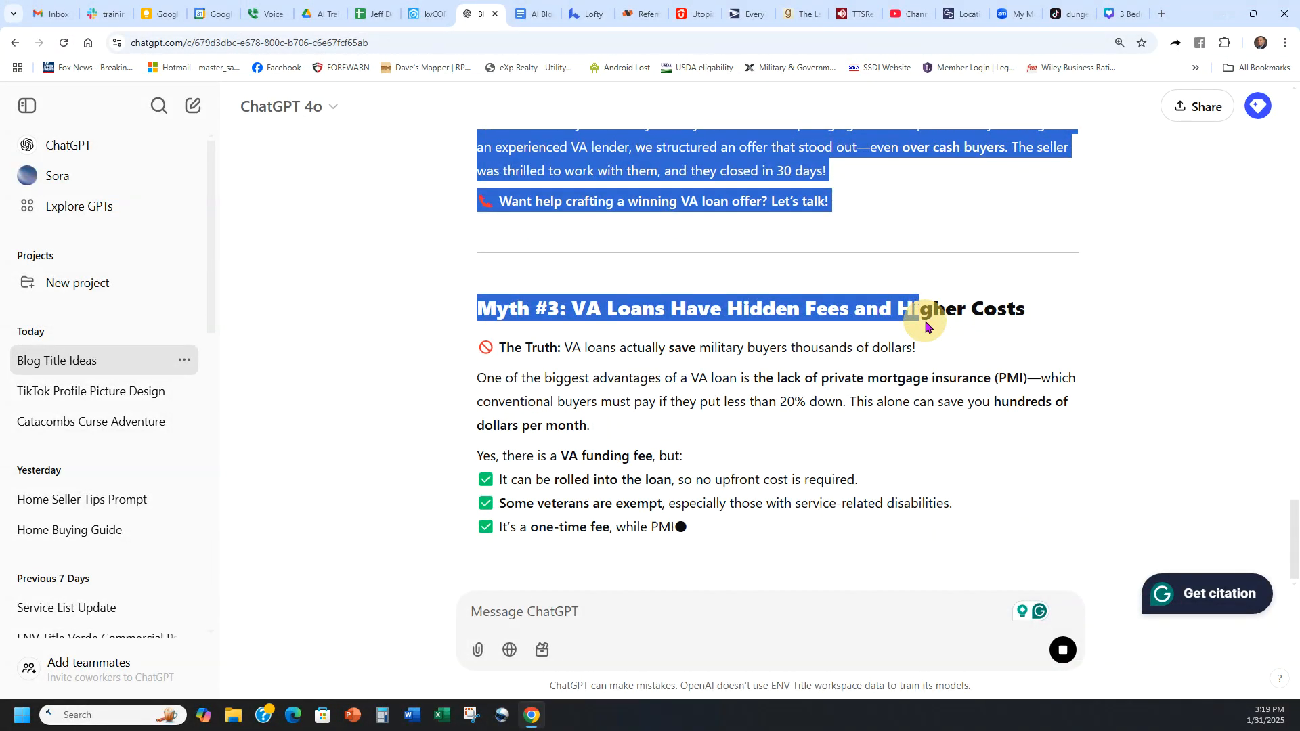
{"action": "scroll", "coordinate": [934, 404], "scroll_direction": "up", "scroll_amount": 15}
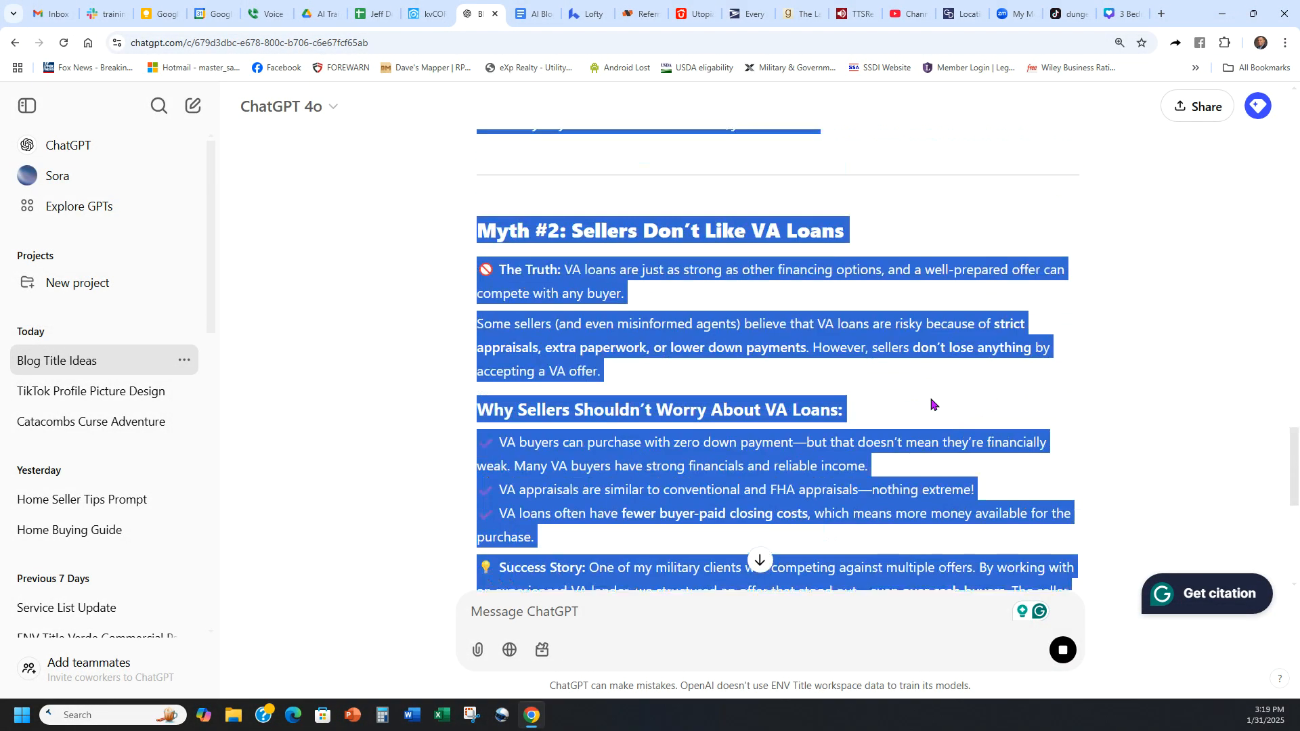
{"action": "left_click", "coordinate": [917, 401]}
{"action": "left_click_drag", "start_coordinate": [651, 355], "coordinate": [466, 324]}
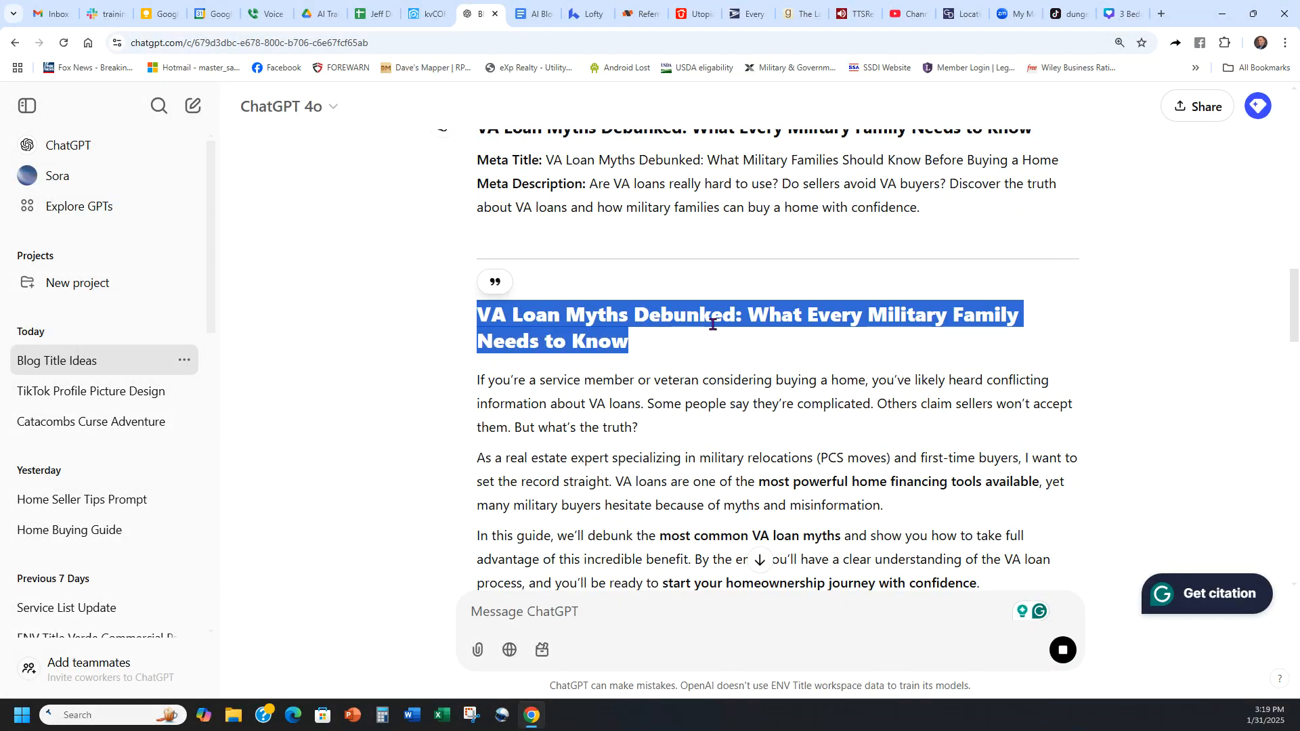
{"action": "left_click", "coordinate": [644, 341]}
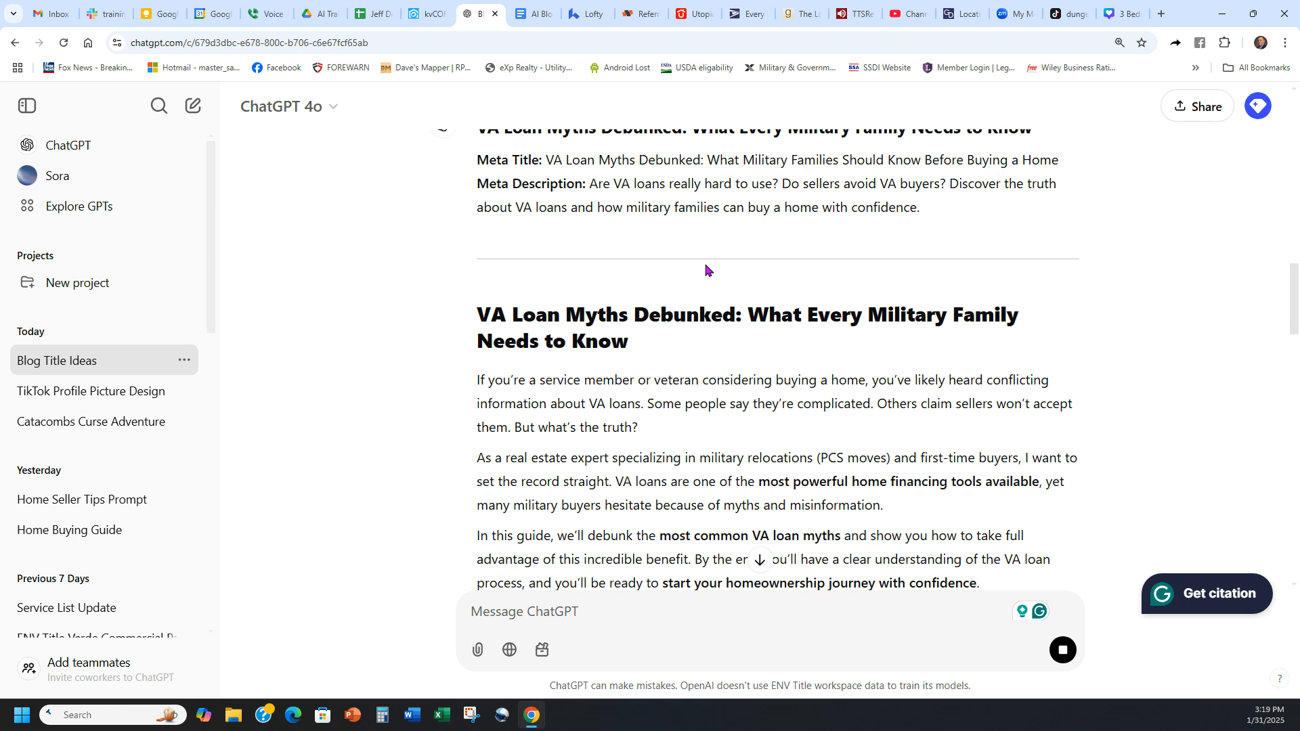
Step: Switch to Lofty, open the listed site in the website CMS and start a new blog post
{"action": "left_click", "coordinate": [589, 13]}
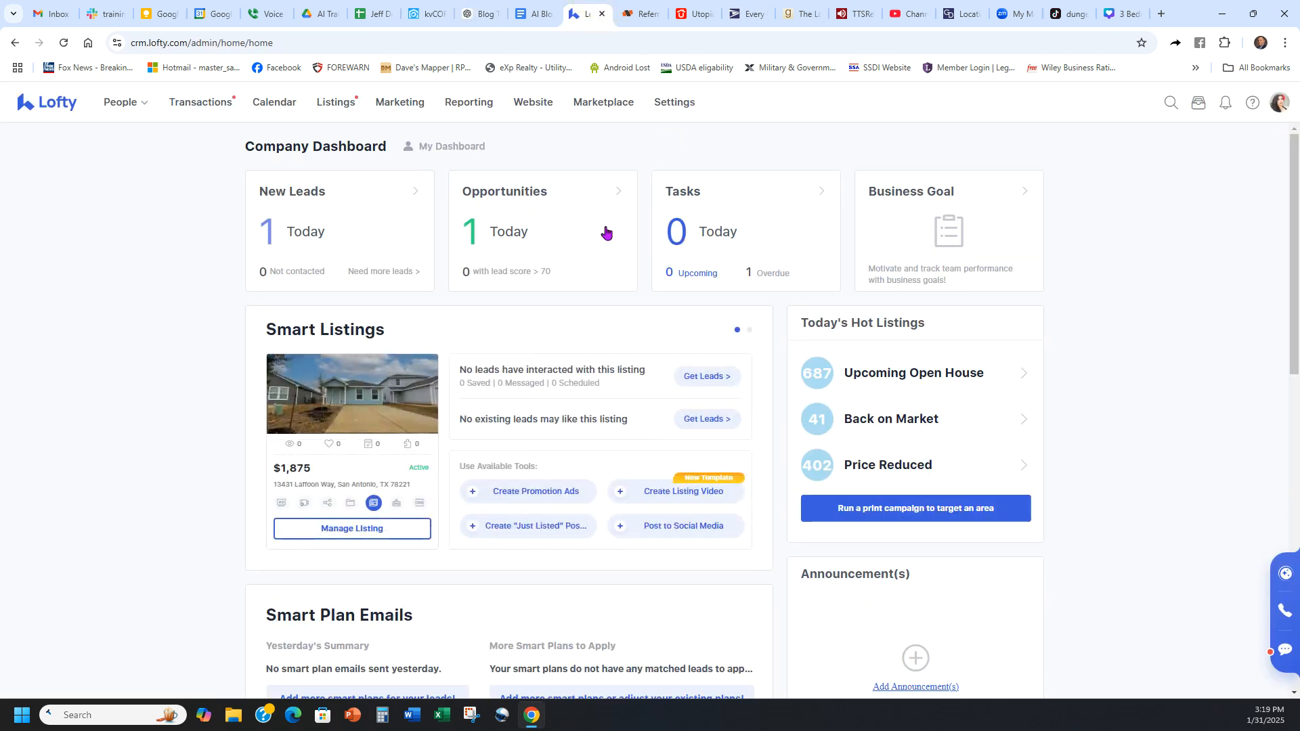
{"action": "left_click", "coordinate": [530, 103]}
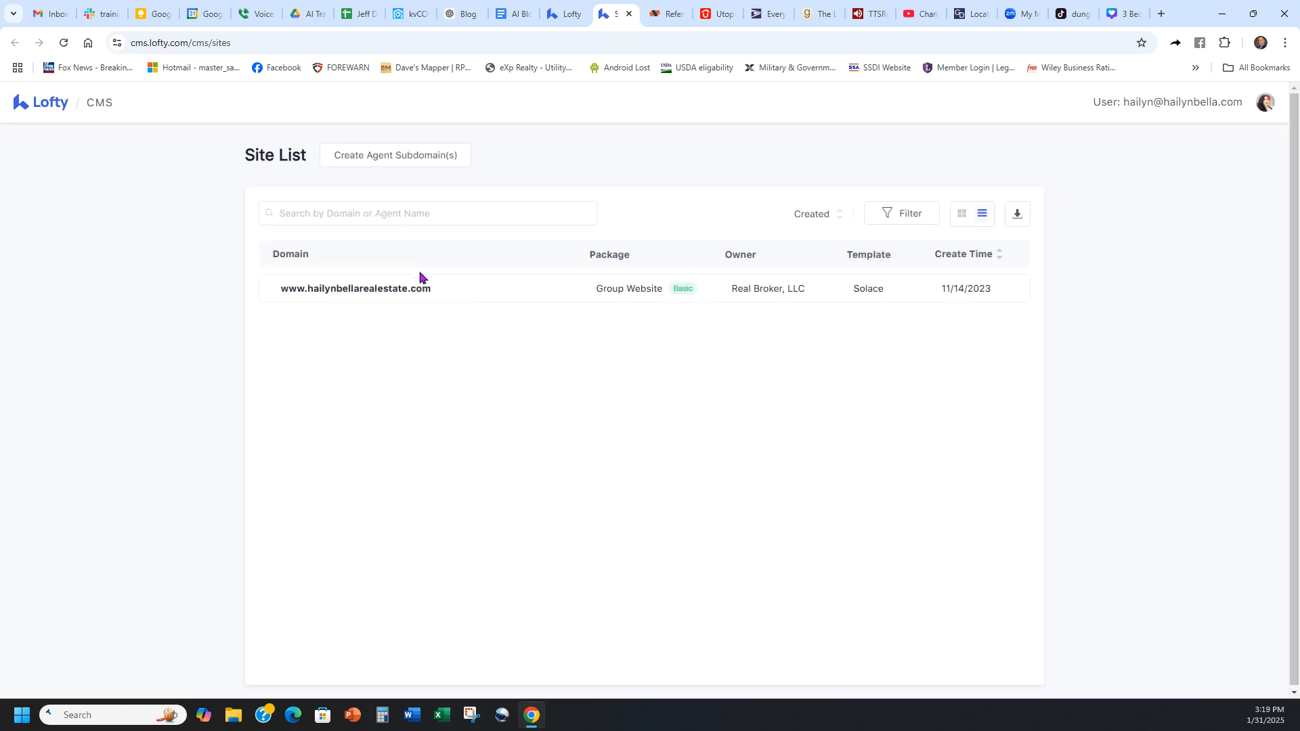
{"action": "left_click", "coordinate": [384, 290]}
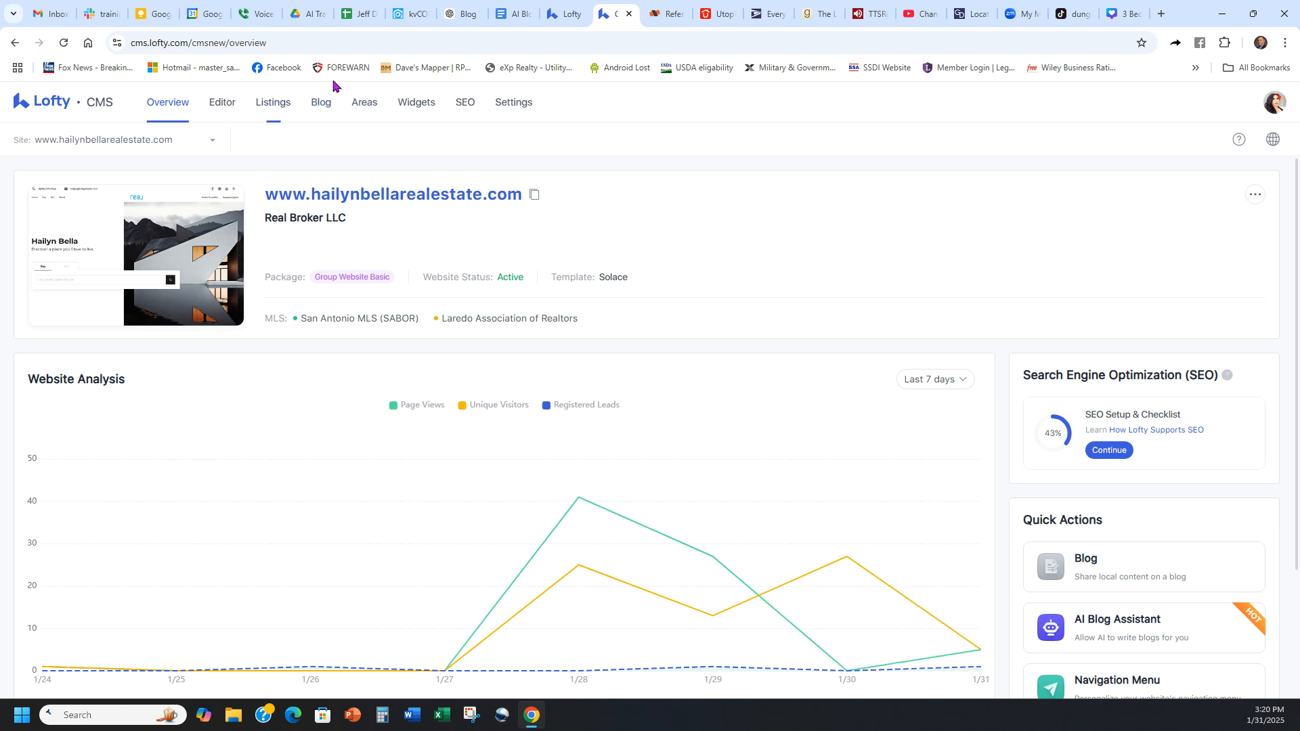
{"action": "left_click", "coordinate": [321, 101]}
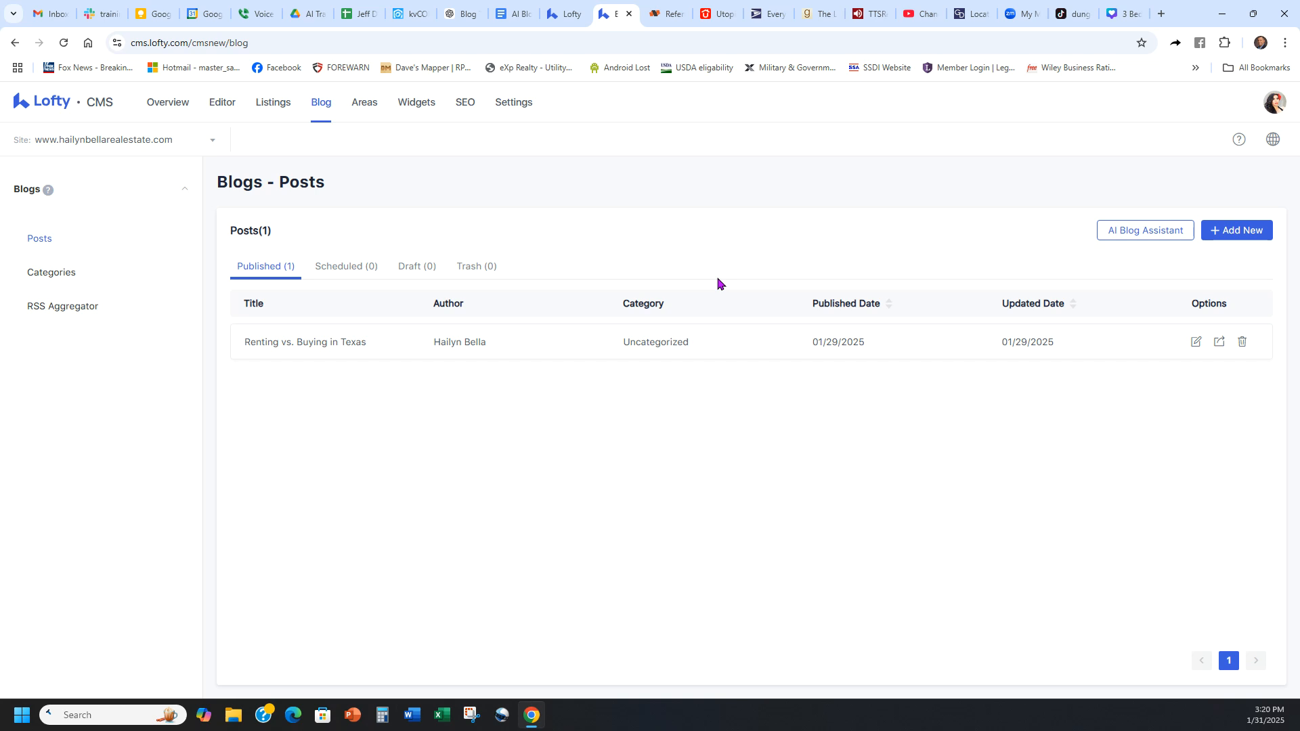
{"action": "left_click", "coordinate": [1237, 234]}
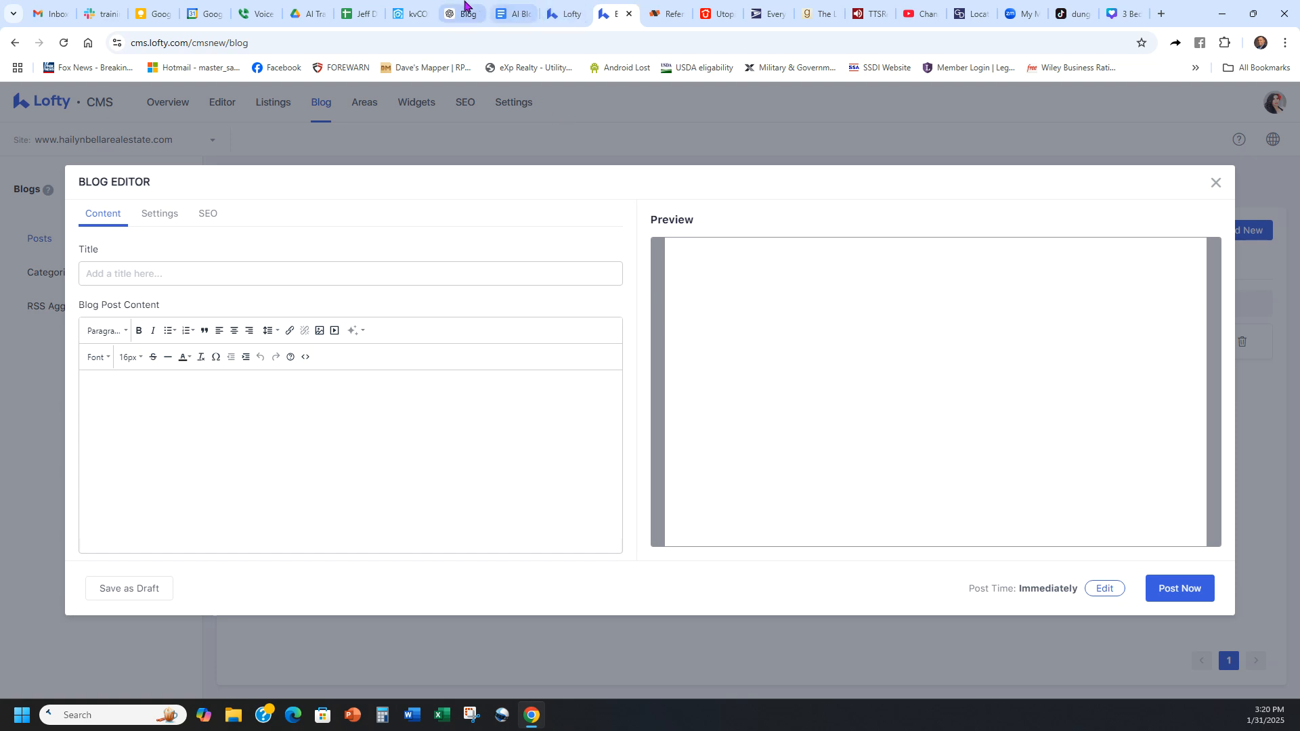
Step: Back in ChatGPT, copy the blog post from its large main heading through the last line of Final Thoughts
{"action": "left_click", "coordinate": [468, 8]}
{"action": "scroll", "coordinate": [744, 391], "scroll_direction": "up", "scroll_amount": 6}
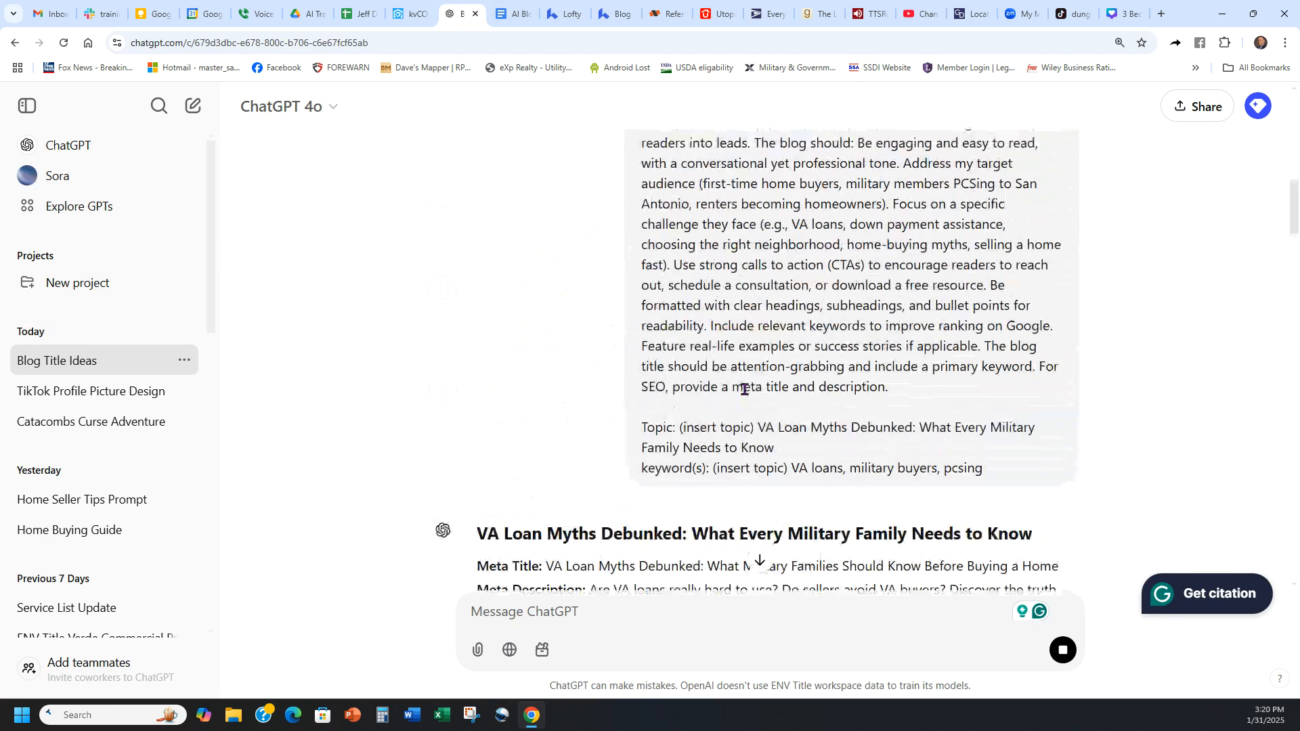
{"action": "scroll", "coordinate": [744, 389], "scroll_direction": "down", "scroll_amount": 5}
{"action": "left_click", "coordinate": [465, 378]}
{"action": "left_click_drag", "start_coordinate": [465, 383], "coordinate": [1043, 325]}
{"action": "scroll", "coordinate": [908, 383], "scroll_direction": "down", "scroll_amount": 15}
{"action": "scroll", "coordinate": [908, 313], "scroll_direction": "down", "scroll_amount": 20}
{"action": "scroll", "coordinate": [1077, 415], "scroll_direction": "down", "scroll_amount": 1}
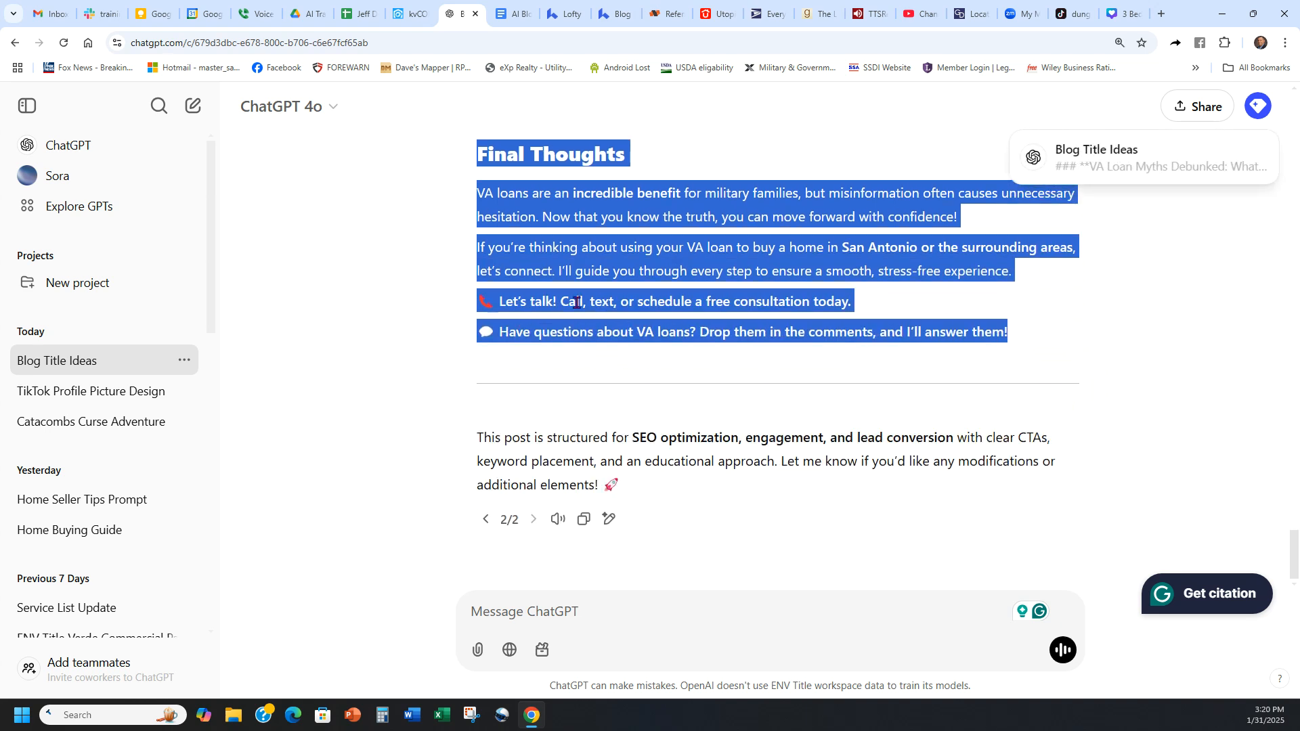
{"action": "left_click", "coordinate": [1055, 341]}
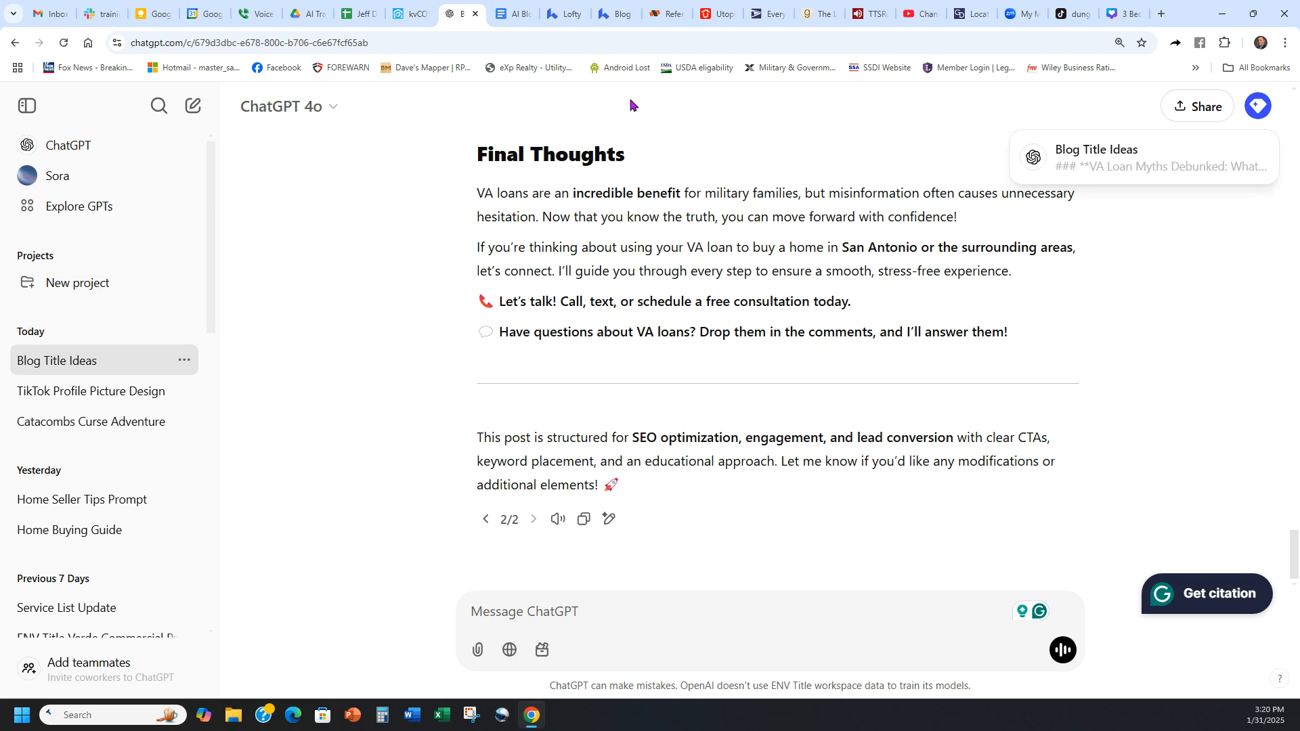
Step: Return to the Lofty blog editor and paste the copied article into the blog post content, then check it
{"action": "left_click", "coordinate": [410, 14]}
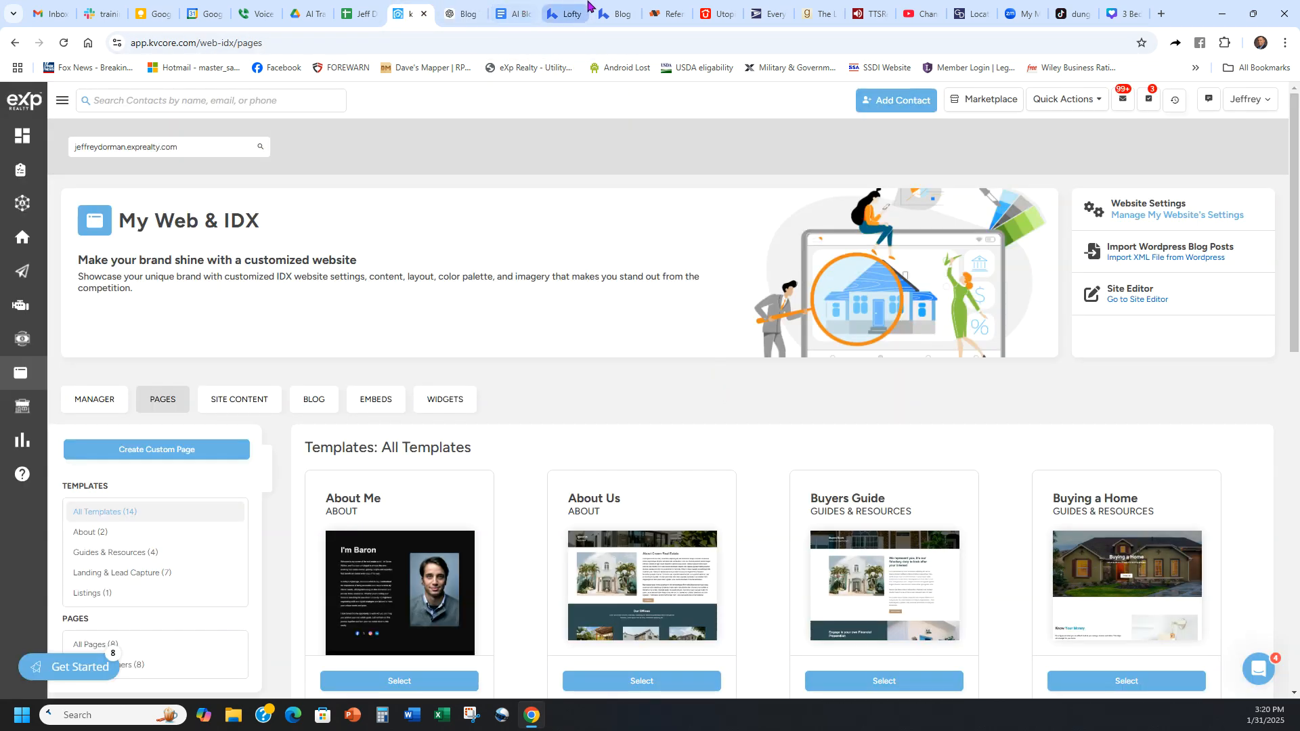
{"action": "left_click", "coordinate": [569, 13]}
{"action": "left_click", "coordinate": [616, 14]}
{"action": "left_click", "coordinate": [304, 406]}
{"action": "key", "text": "ctrl+v"}
{"action": "scroll", "coordinate": [414, 470], "scroll_direction": "up", "scroll_amount": 20}
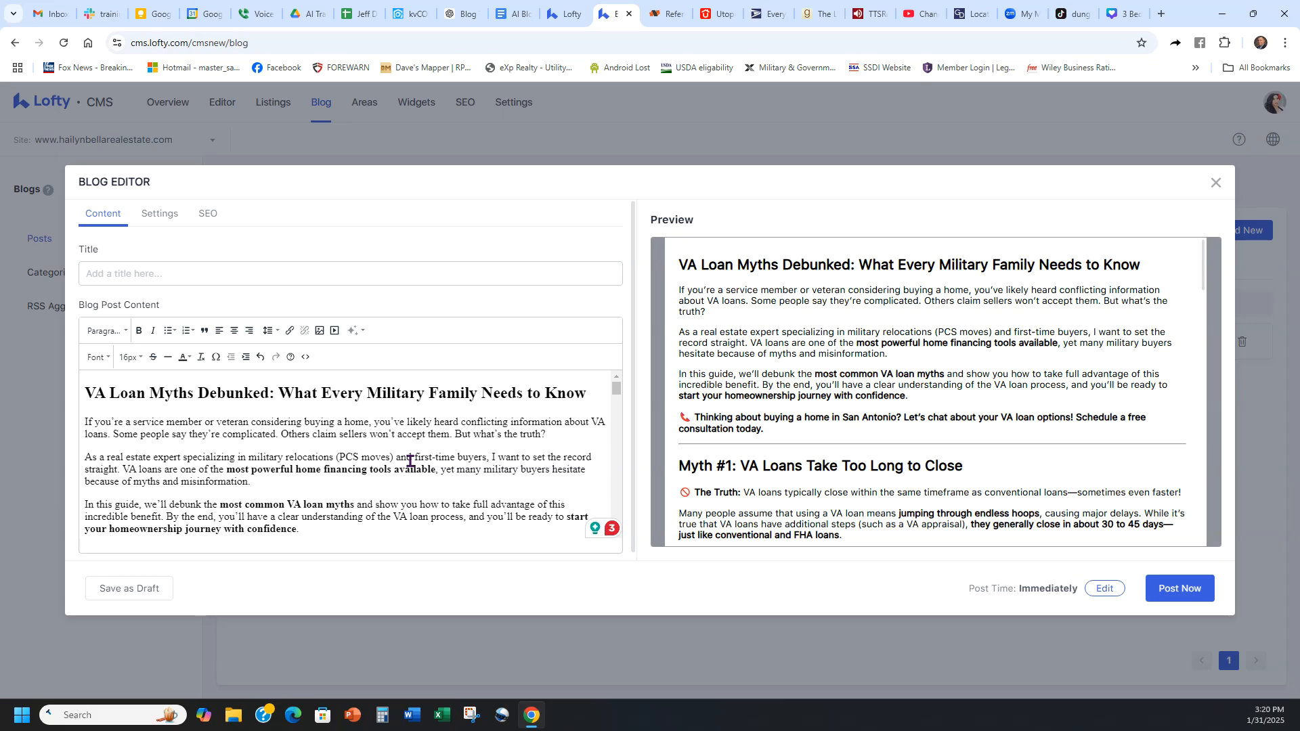
{"action": "scroll", "coordinate": [834, 376], "scroll_direction": "down", "scroll_amount": 7}
{"action": "scroll", "coordinate": [833, 376], "scroll_direction": "down", "scroll_amount": 10}
Step: Move the heading "VA Loan Myths Debunked: What Every Military Family Needs to Know" from the post content into the title field
{"action": "scroll", "coordinate": [899, 374], "scroll_direction": "up", "scroll_amount": 15}
{"action": "left_click", "coordinate": [307, 398]}
{"action": "left_click_drag", "start_coordinate": [588, 394], "coordinate": [87, 393]}
{"action": "key", "text": "ctrl+c"}
{"action": "key", "text": "BackSpace"}
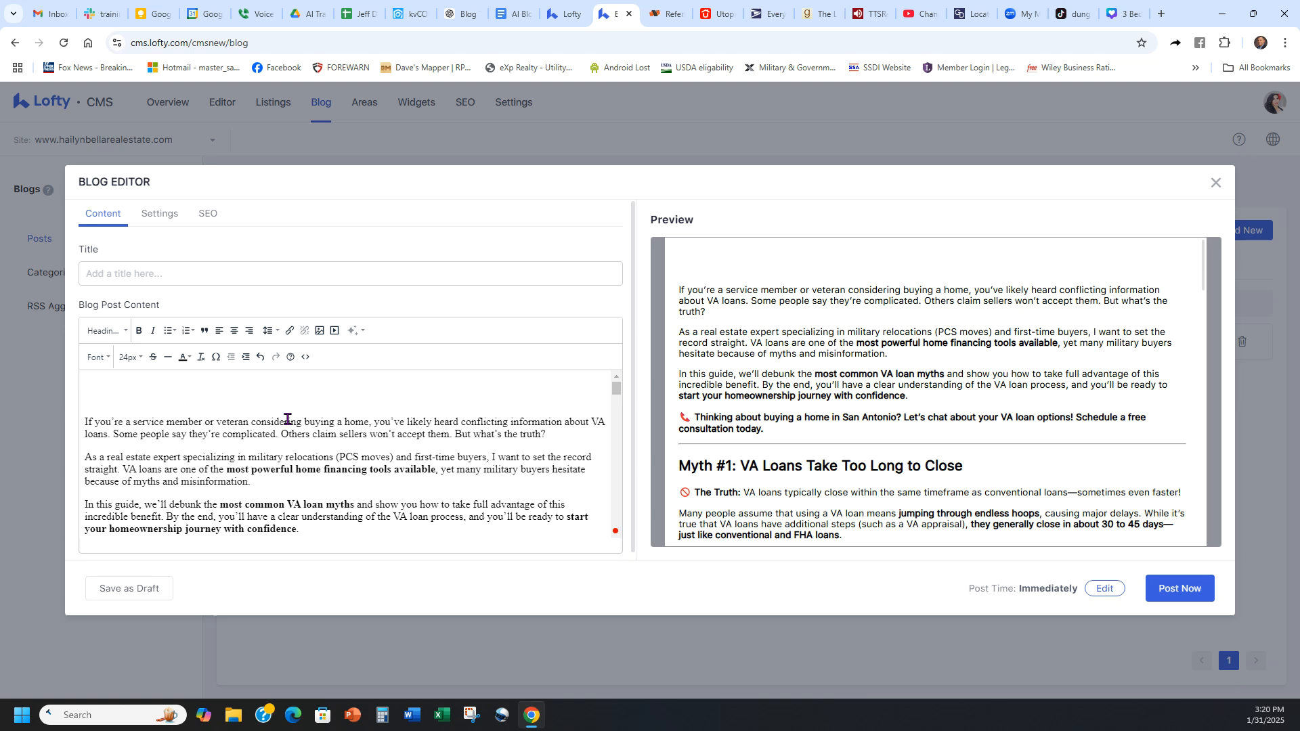
{"action": "key", "text": "BackSpace"}
{"action": "left_click", "coordinate": [309, 267]}
{"action": "key", "text": "ctrl+v"}
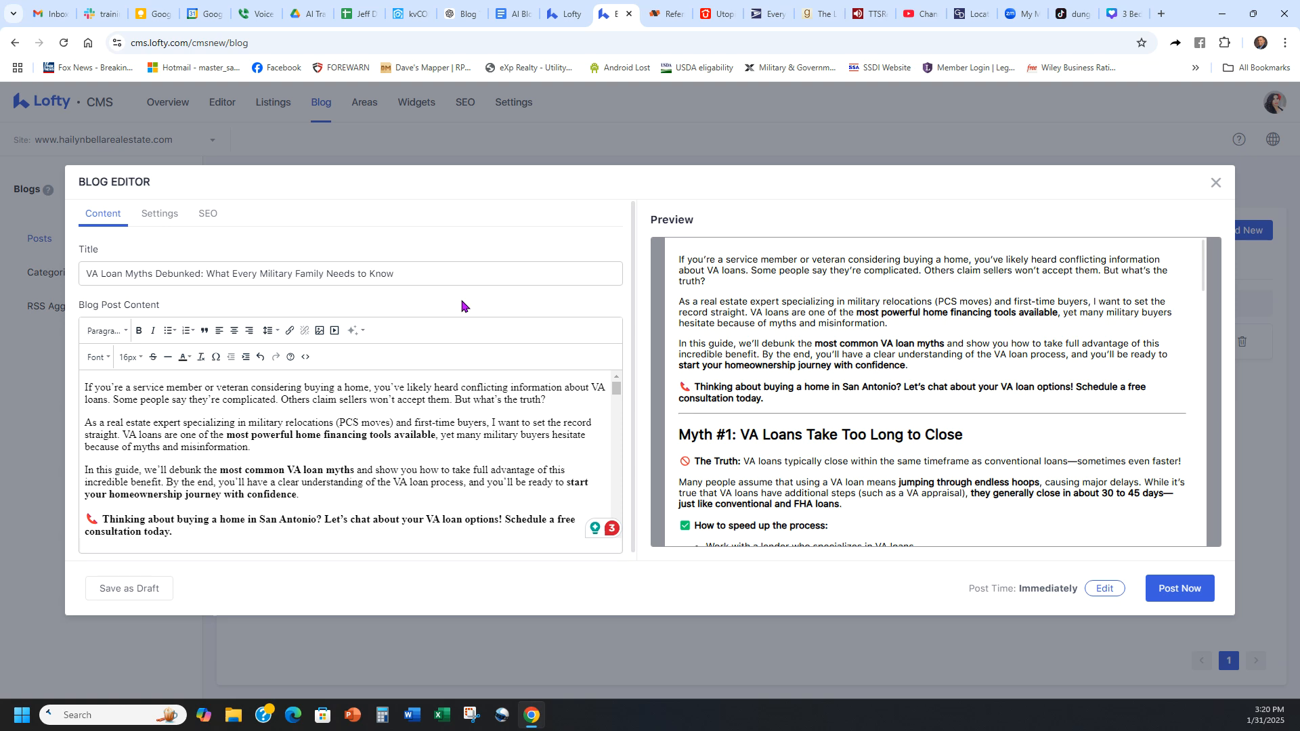
Step: Switch to the ChatGPT conversation and ask it to make a picture for the blog
{"action": "left_click", "coordinate": [463, 14]}
{"action": "left_click", "coordinate": [716, 614]}
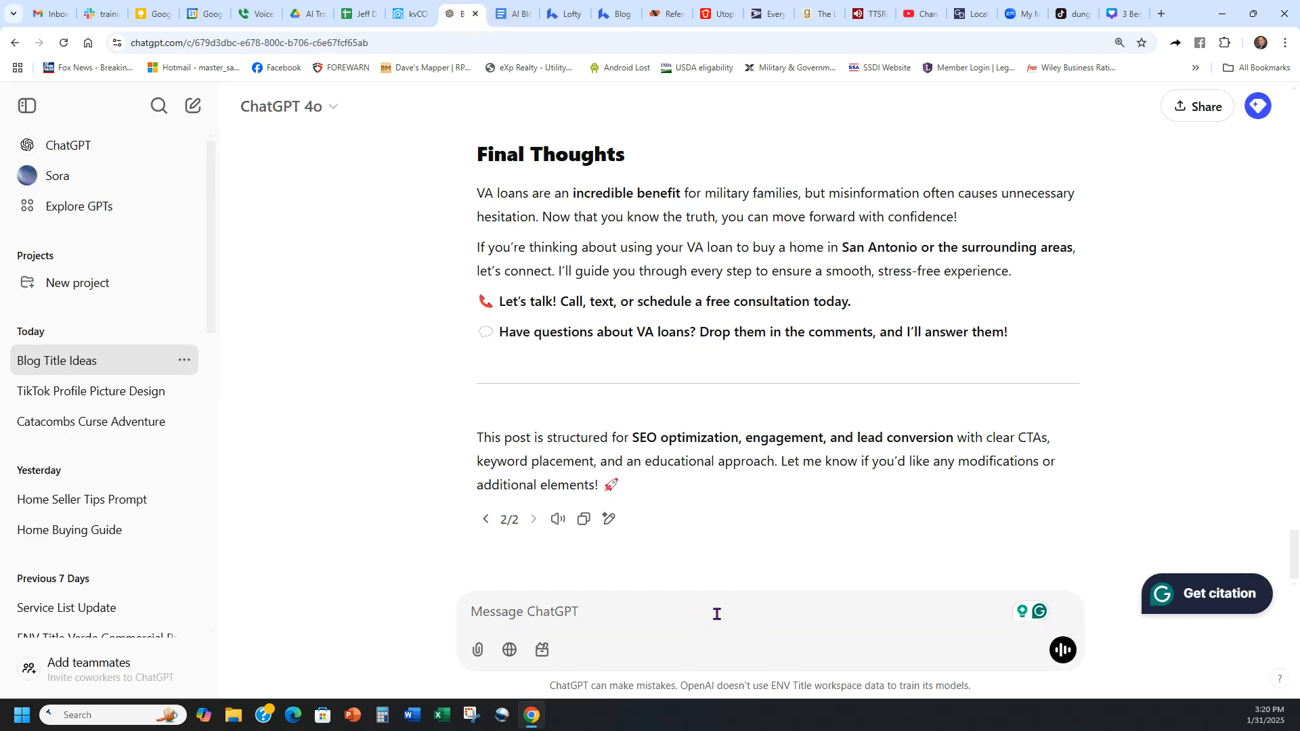
{"action": "type", "text": "please make me  a p"}
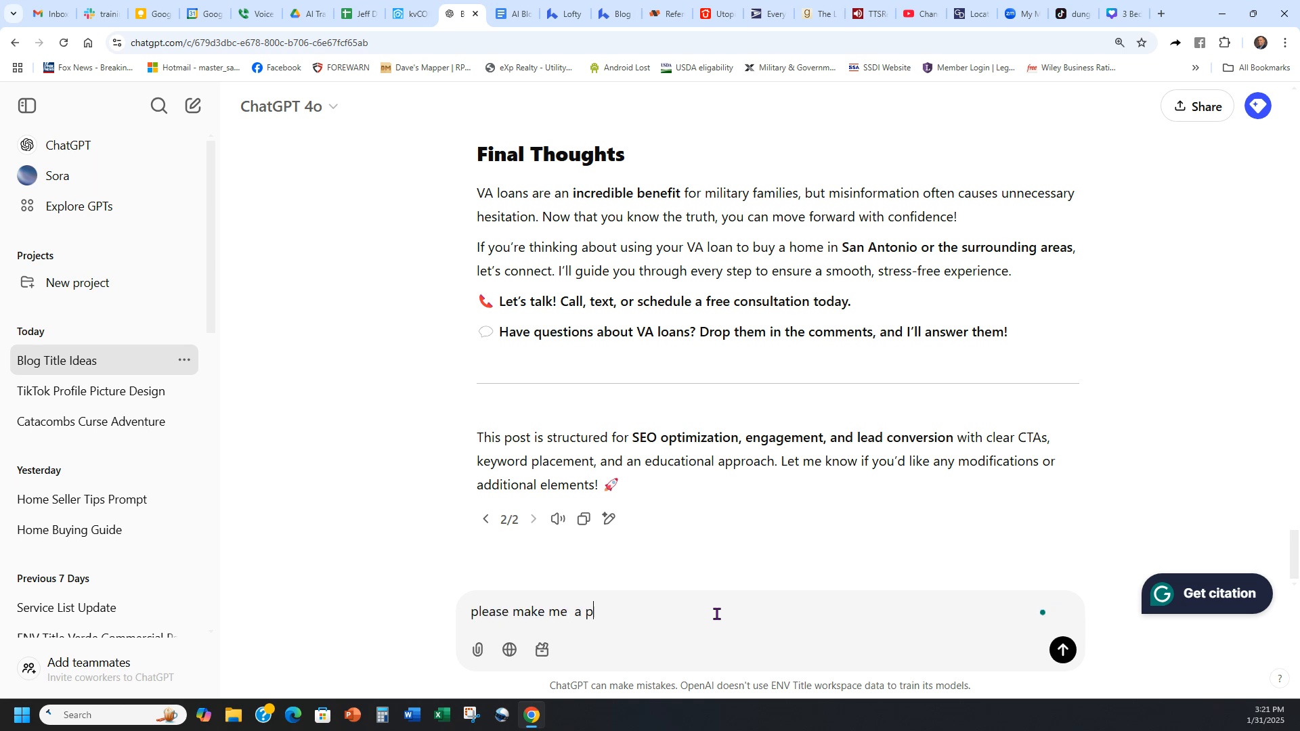
{"action": "type", "text": "icturwe for t"}
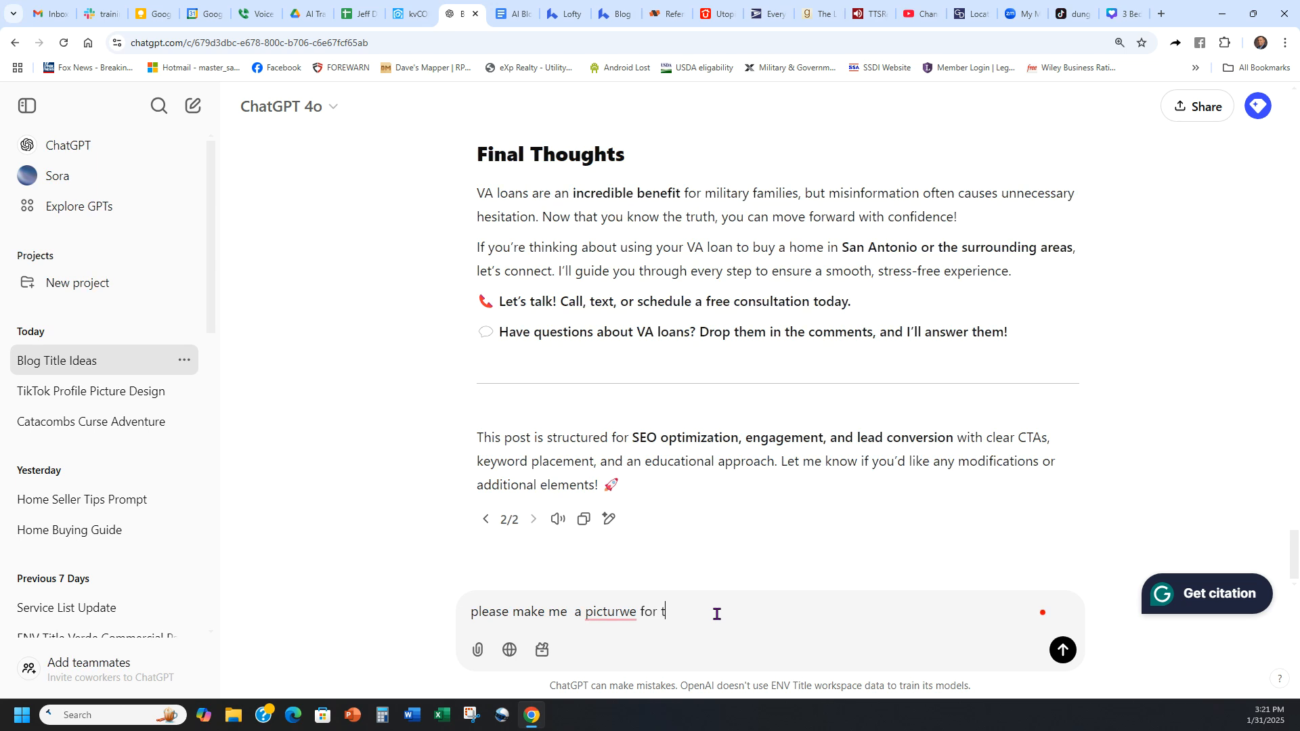
{"action": "type", "text": "he blog"}
{"action": "key", "text": "Return"}
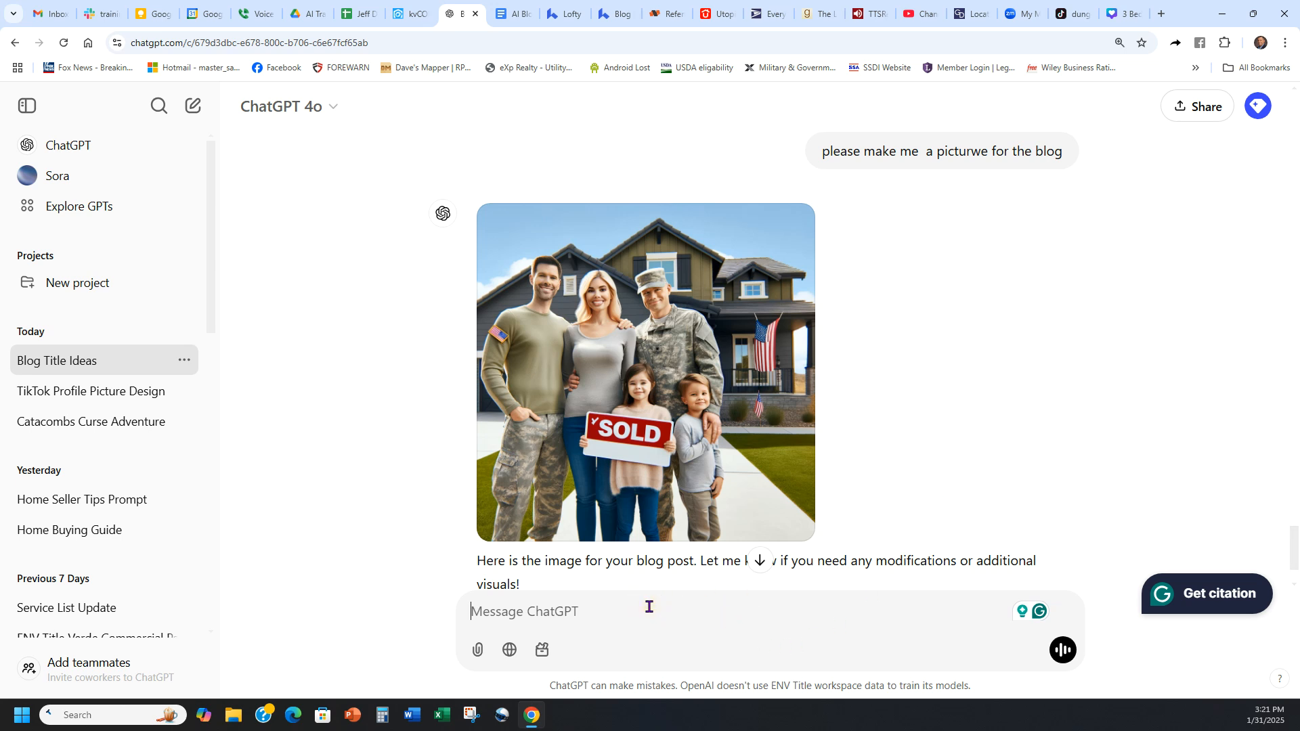
Step: Request a revised image with the message "not so many people" and go to the newest reply
{"action": "type", "text": "not so many people"}
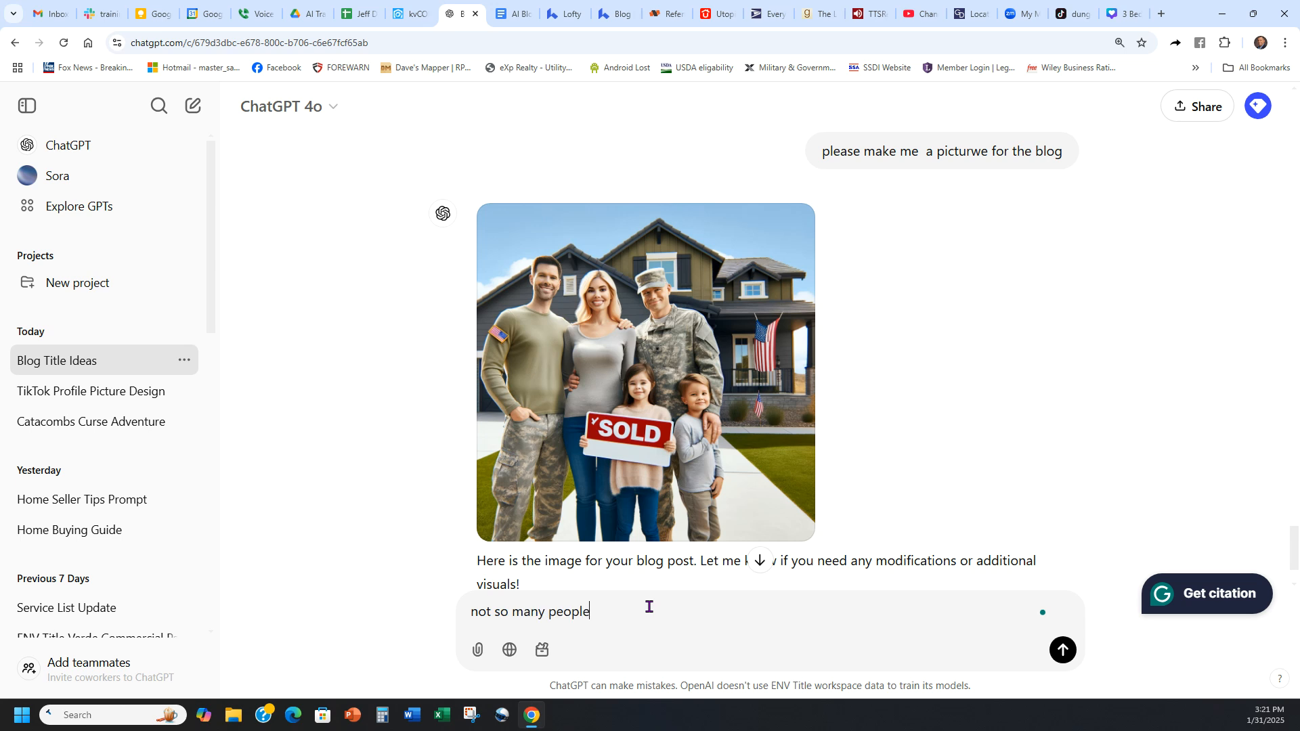
{"action": "key", "text": "Return"}
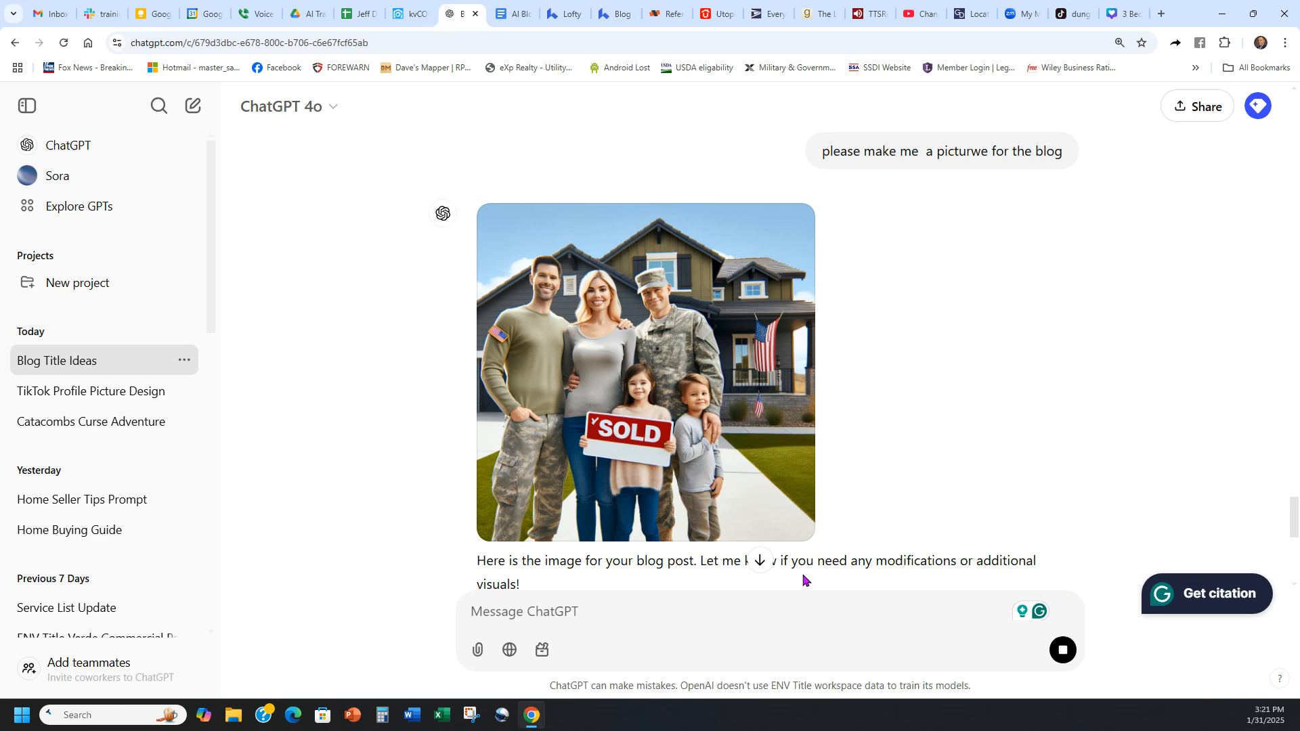
{"action": "left_click", "coordinate": [761, 562]}
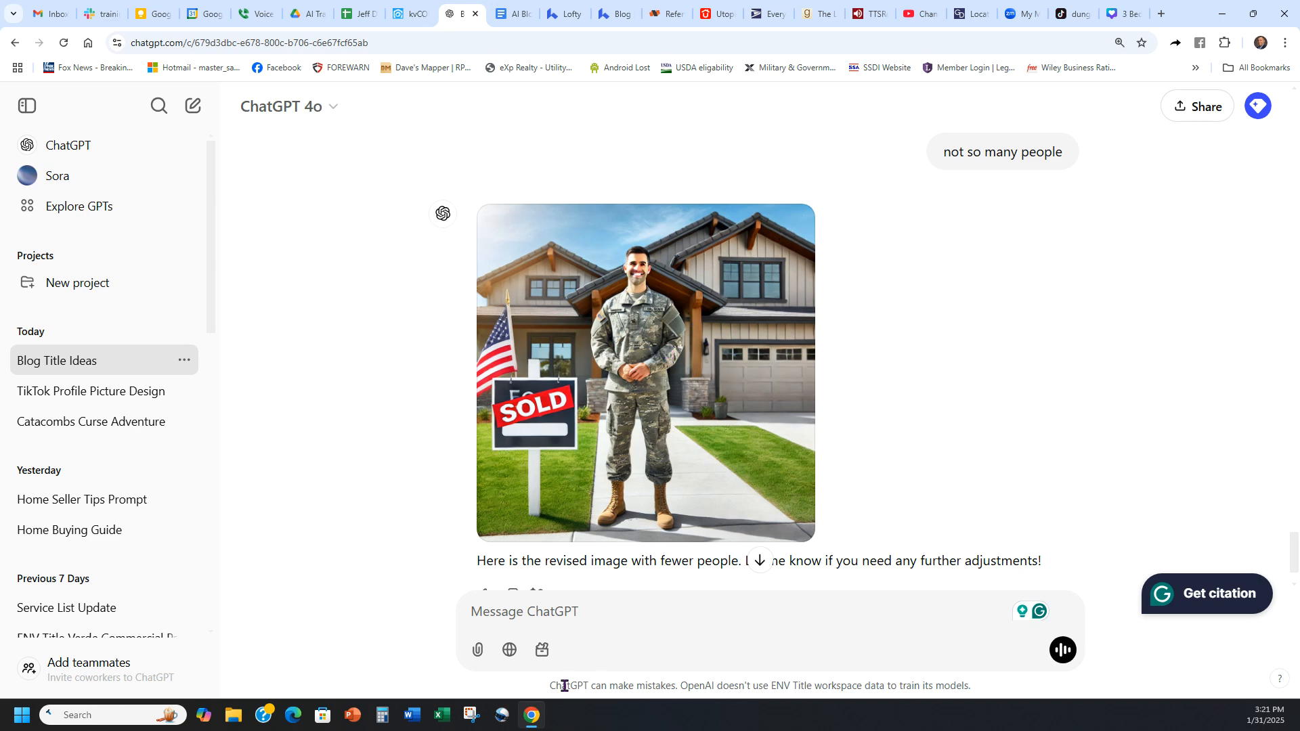
Step: Enlarge the revised soldier image and capture it with the Snipping Tool
{"action": "left_click", "coordinate": [644, 431]}
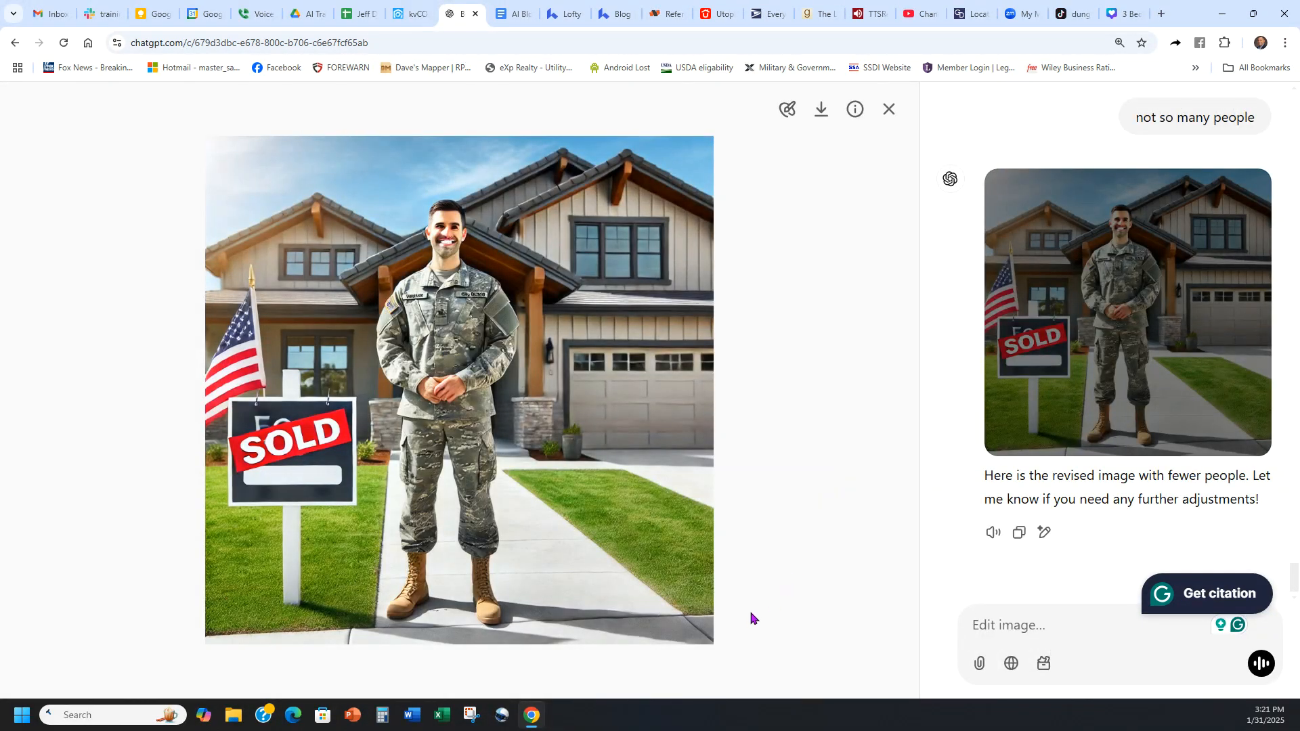
{"action": "left_click", "coordinate": [472, 715]}
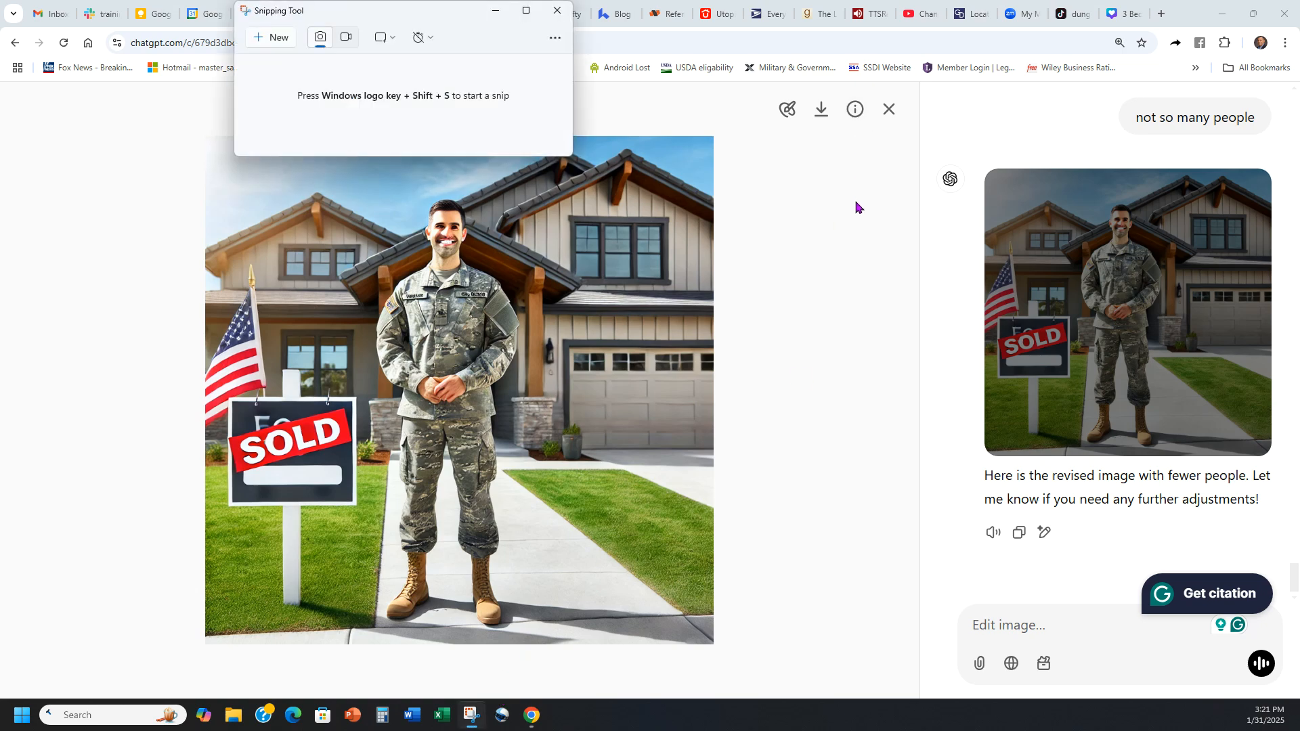
{"action": "left_click", "coordinate": [281, 40]}
{"action": "left_click_drag", "start_coordinate": [217, 144], "coordinate": [706, 642]}
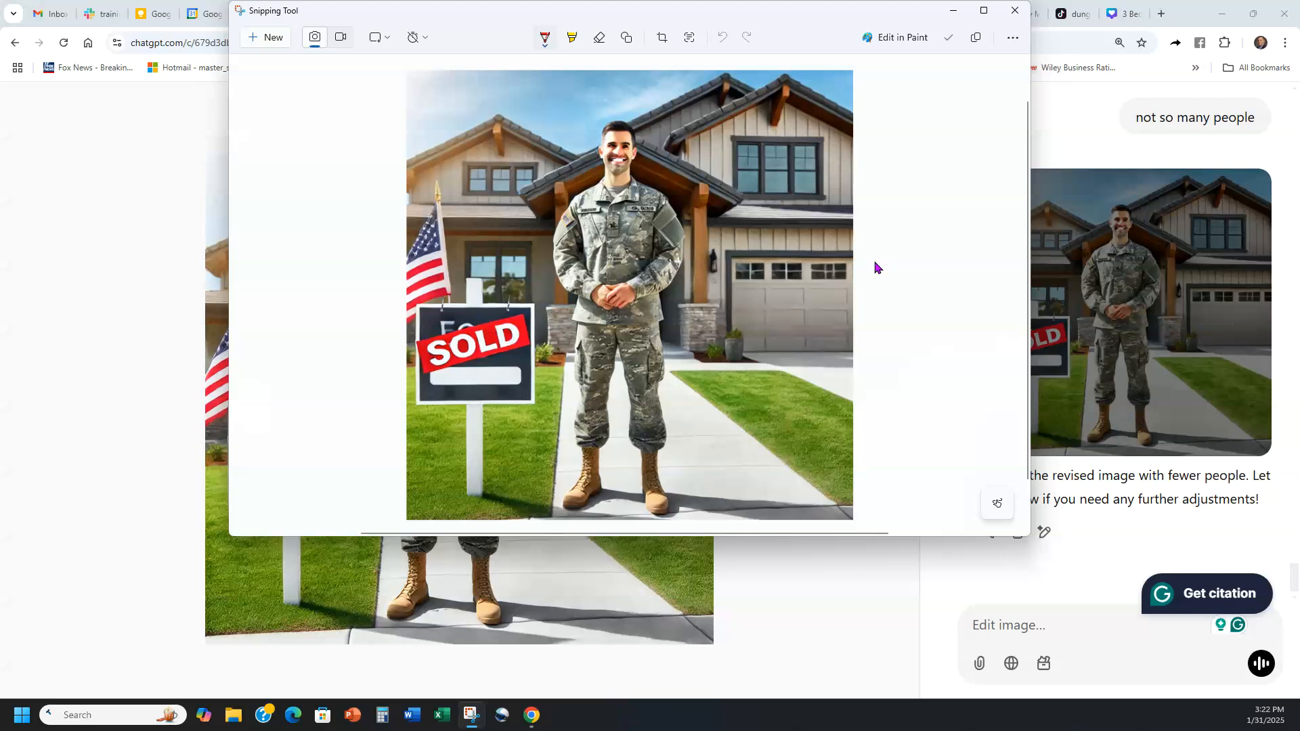
Step: Save the snip as a JPG in the Downloads folder, then close the Snipping Tool and the enlarged image
{"action": "left_click", "coordinate": [948, 39]}
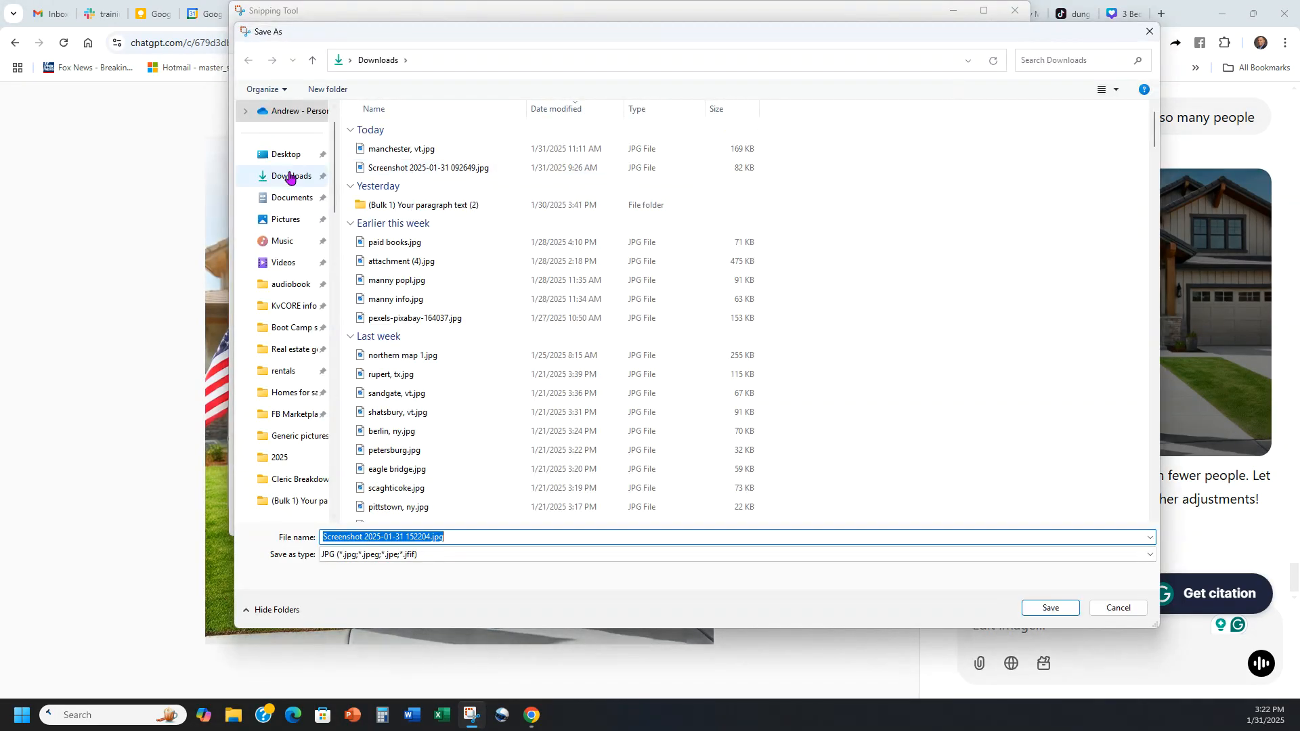
{"action": "left_click", "coordinate": [290, 178]}
{"action": "left_click", "coordinate": [1049, 607]}
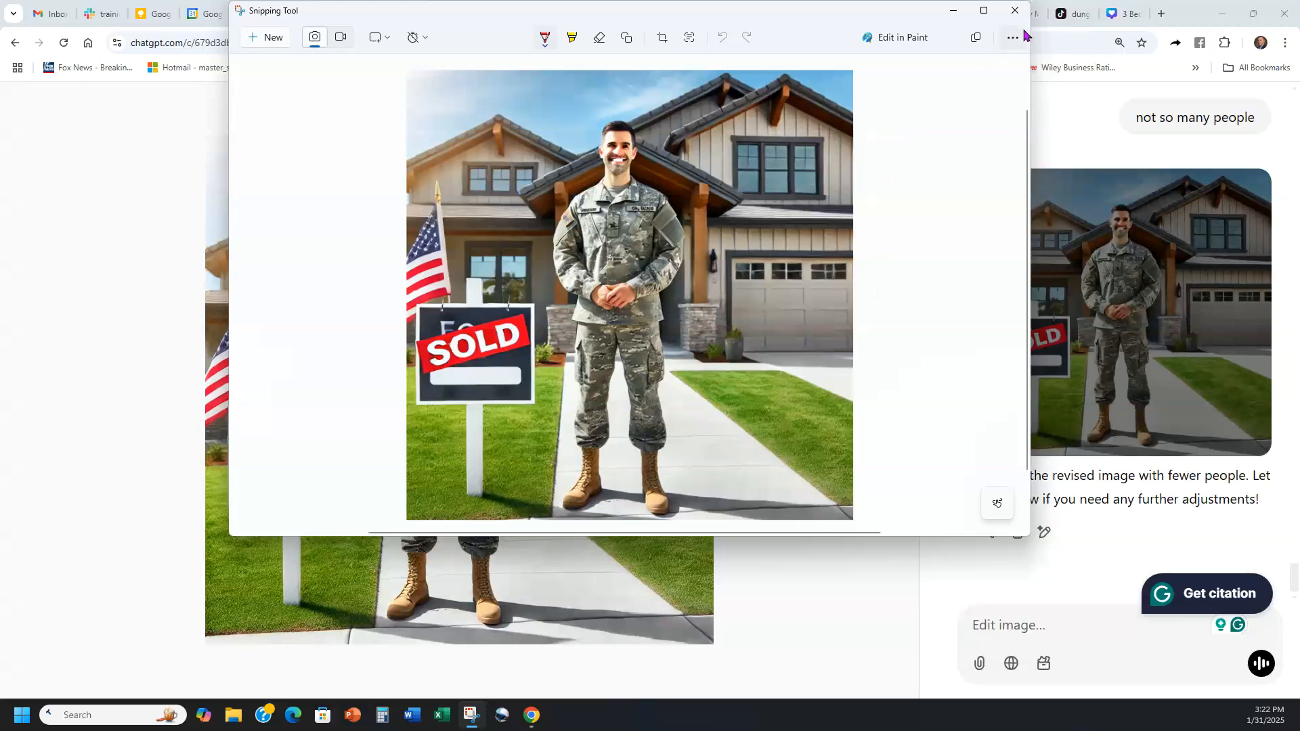
{"action": "left_click", "coordinate": [984, 10]}
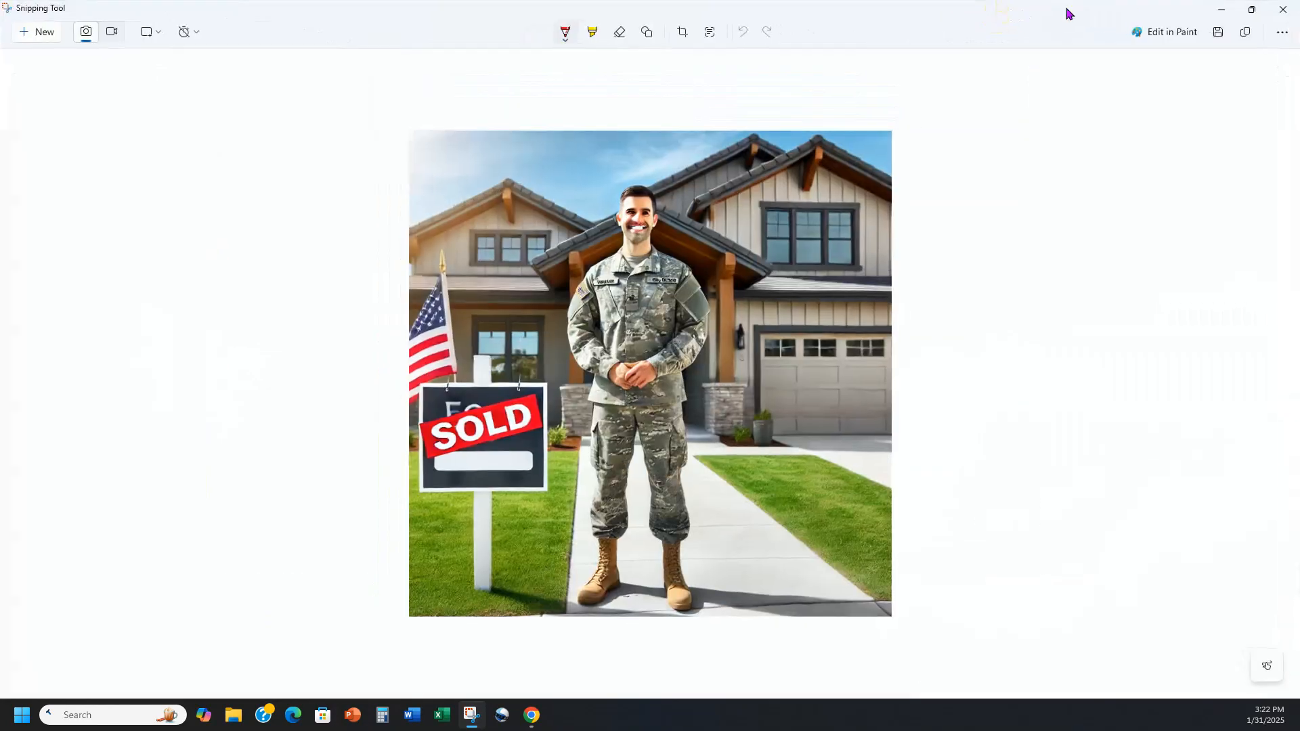
{"action": "left_click", "coordinate": [1283, 9]}
{"action": "left_click", "coordinate": [891, 107]}
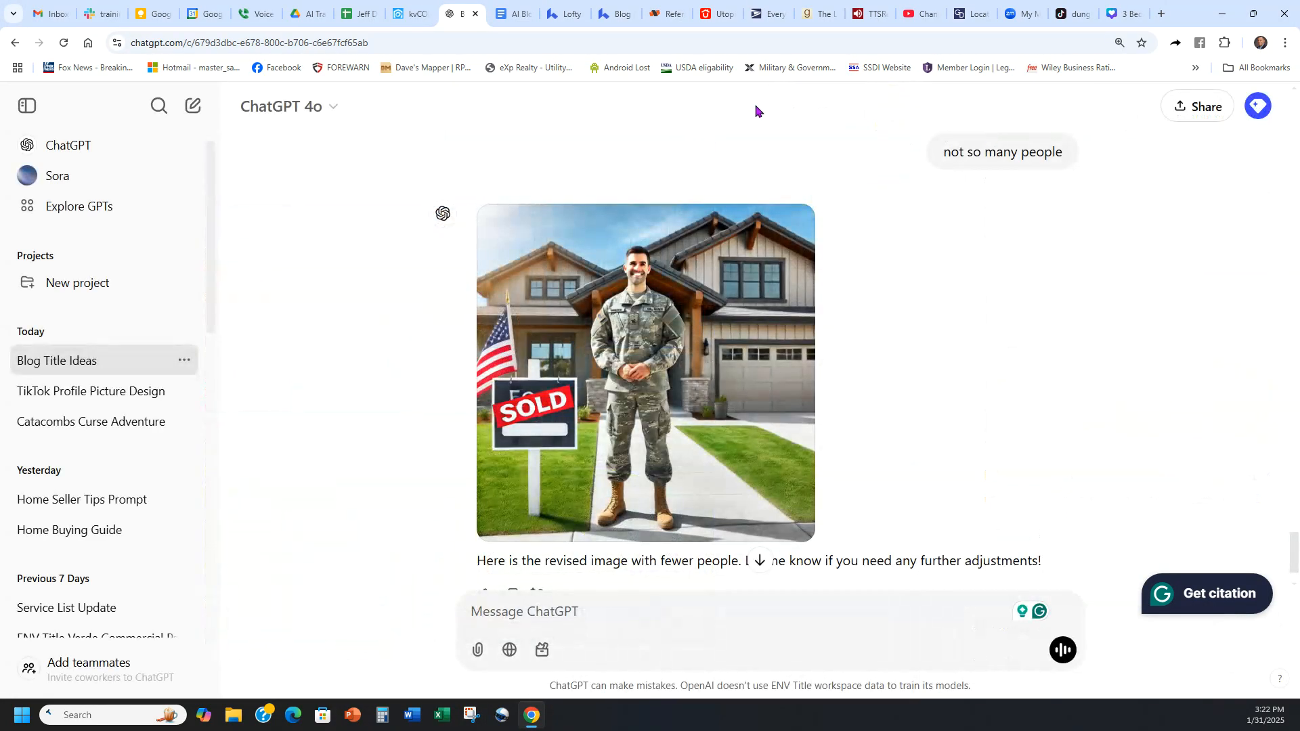
Step: Return to the Lofty blog editor and add an empty line above the first paragraph of the post content
{"action": "left_click", "coordinate": [563, 8]}
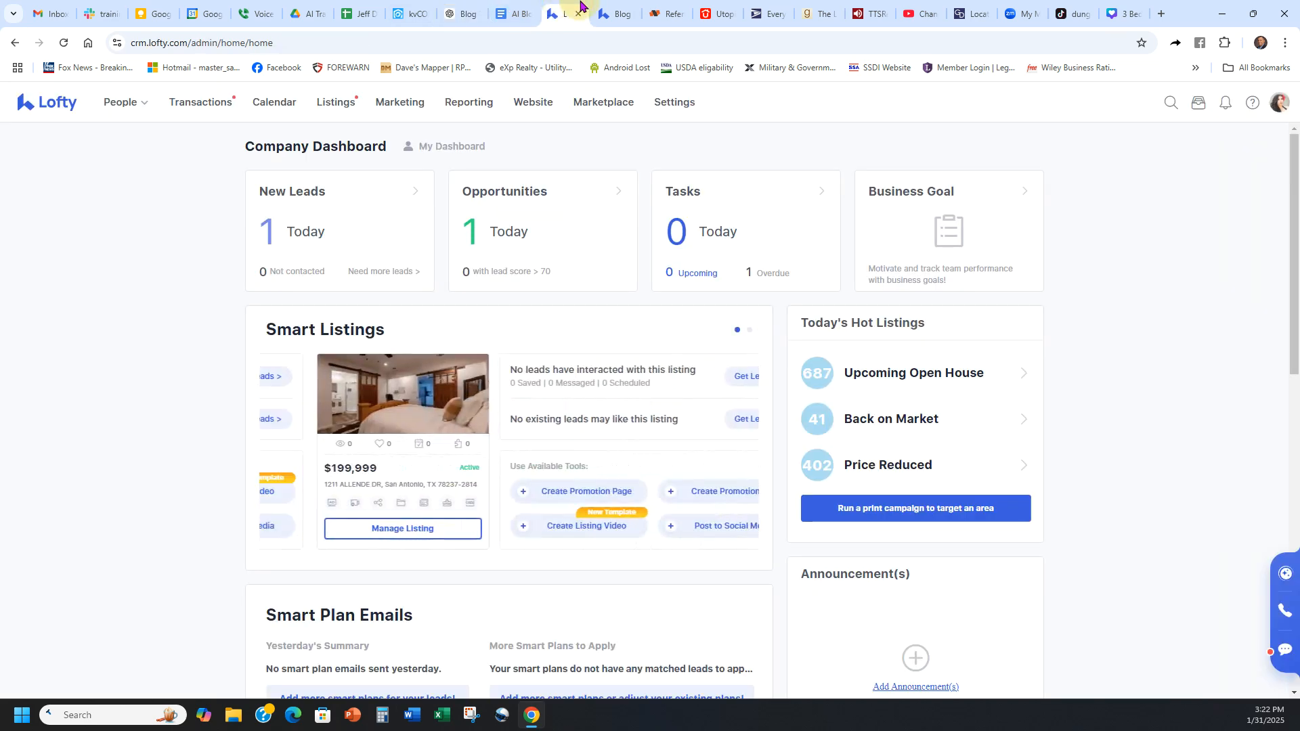
{"action": "left_click", "coordinate": [616, 14]}
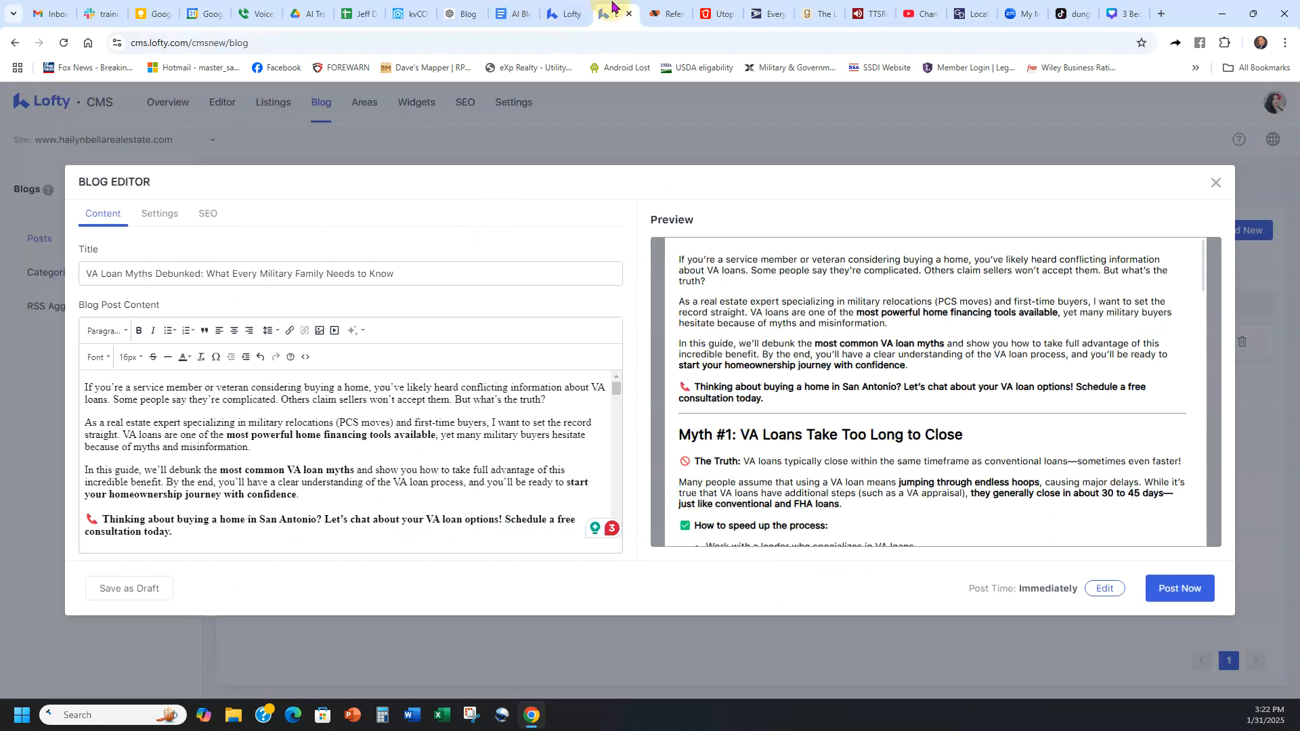
{"action": "left_click", "coordinate": [86, 389]}
{"action": "key", "text": "Return"}
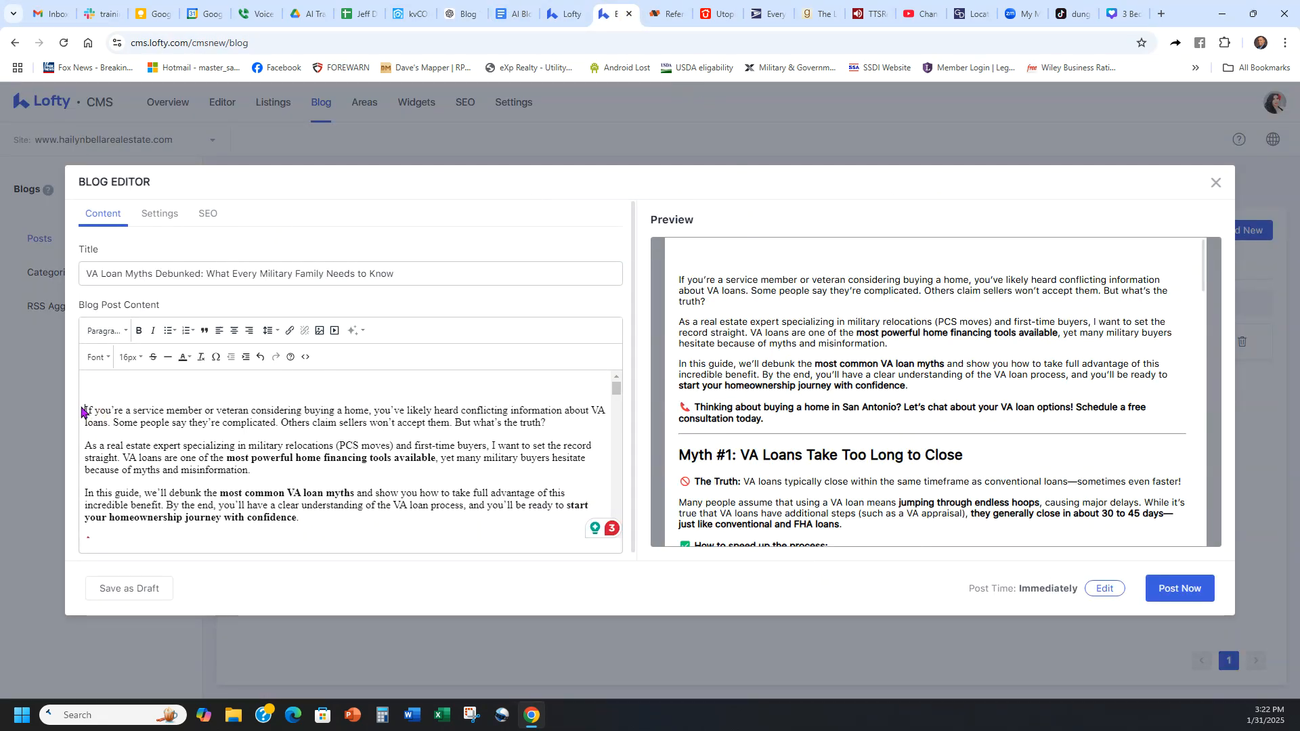
Step: Insert Screenshot 2025-01-31 152204.jpg from the Downloads folder at the start of the post content, keeping the full crop
{"action": "left_click", "coordinate": [319, 332]}
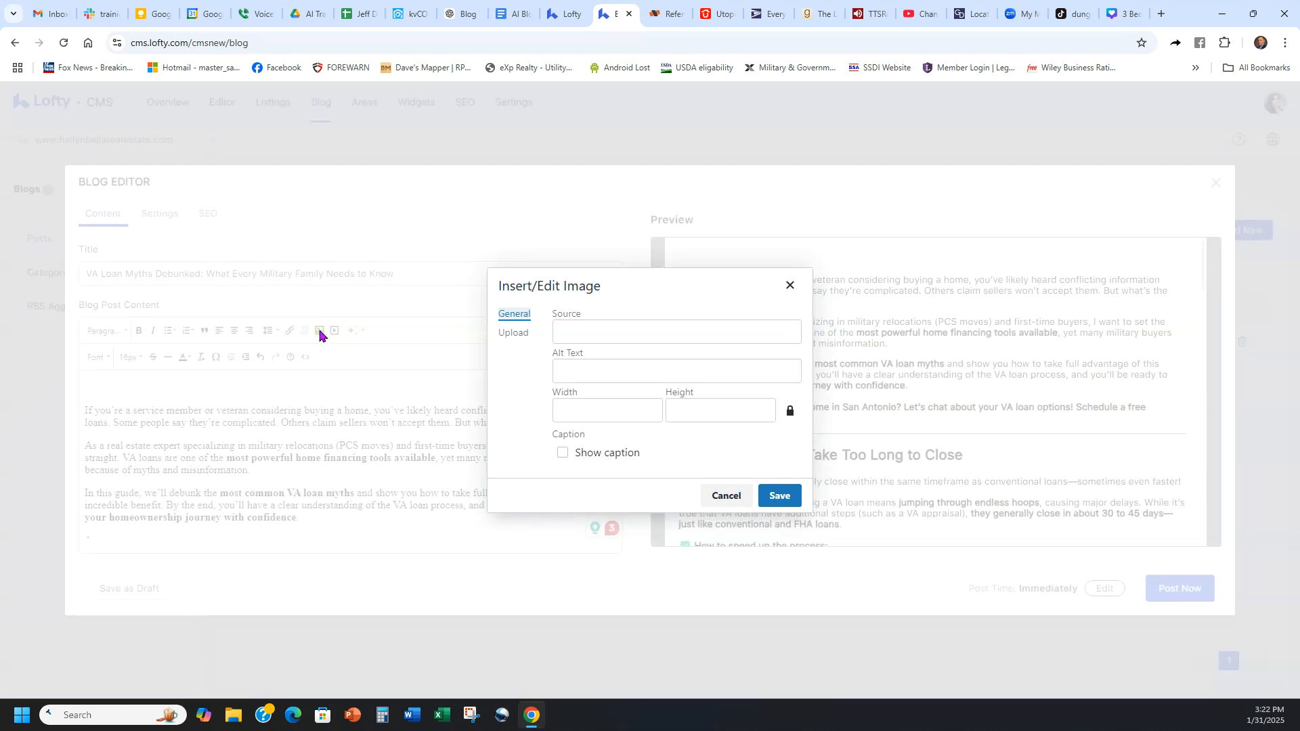
{"action": "left_click", "coordinate": [512, 333]}
{"action": "left_click", "coordinate": [675, 397]}
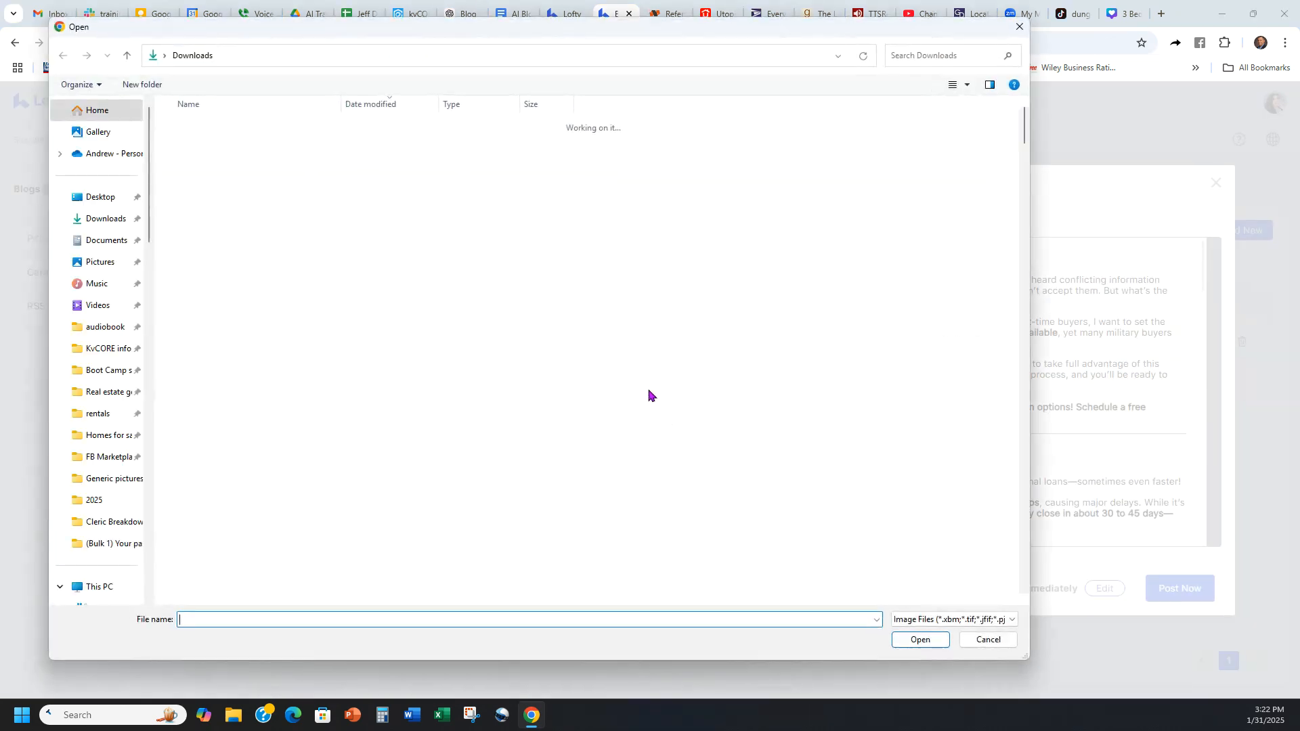
{"action": "left_click", "coordinate": [226, 144]}
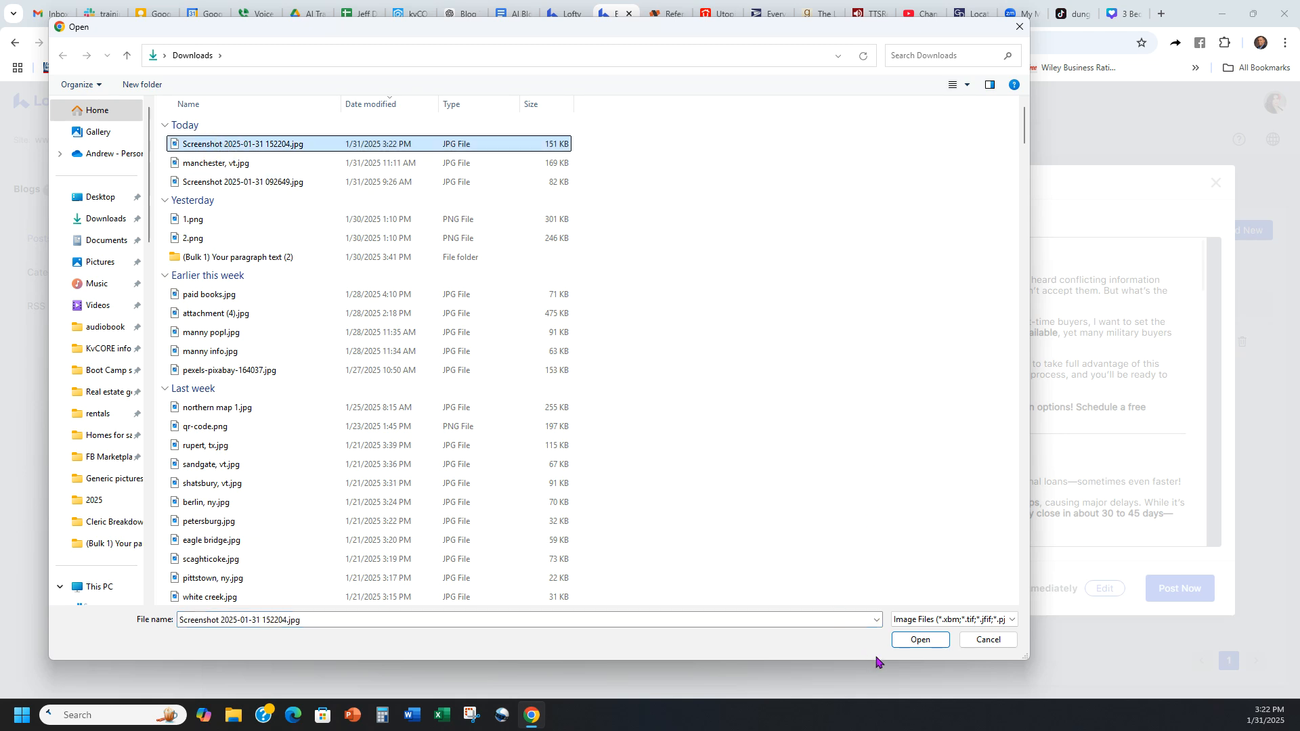
{"action": "left_click", "coordinate": [919, 640]}
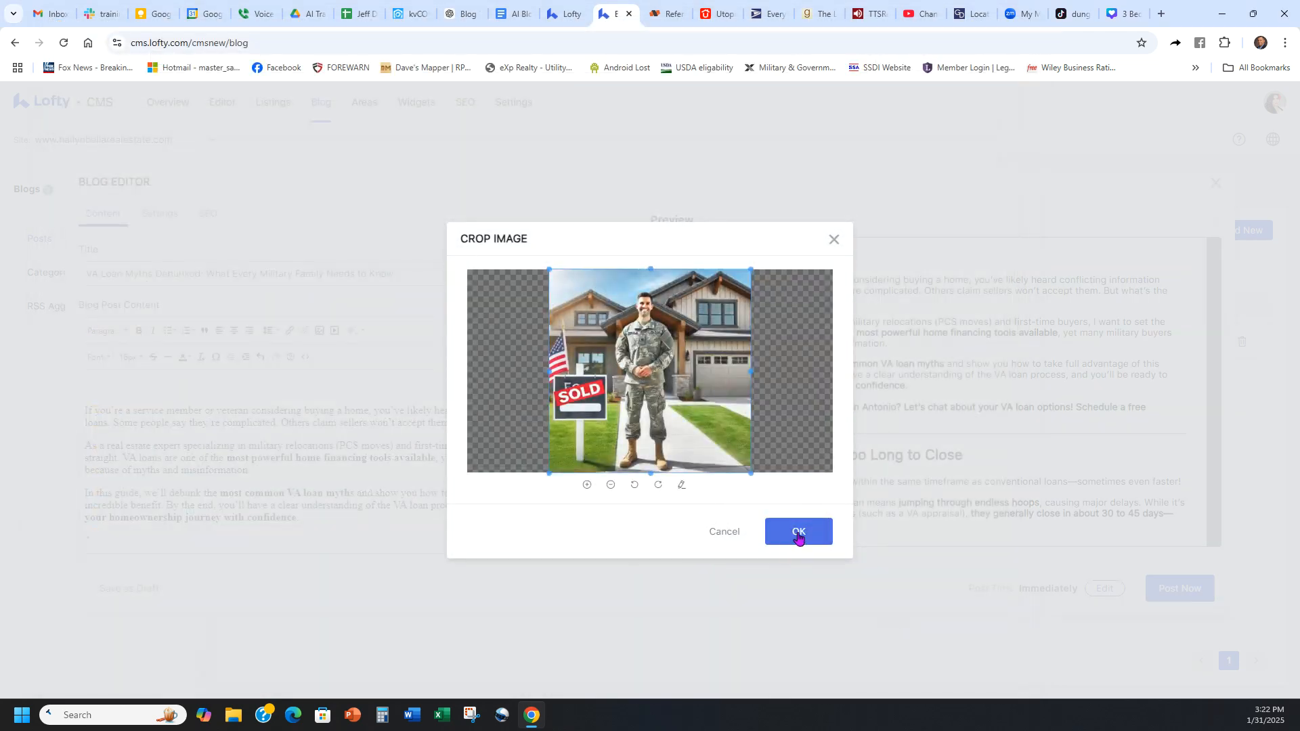
{"action": "left_click", "coordinate": [799, 532]}
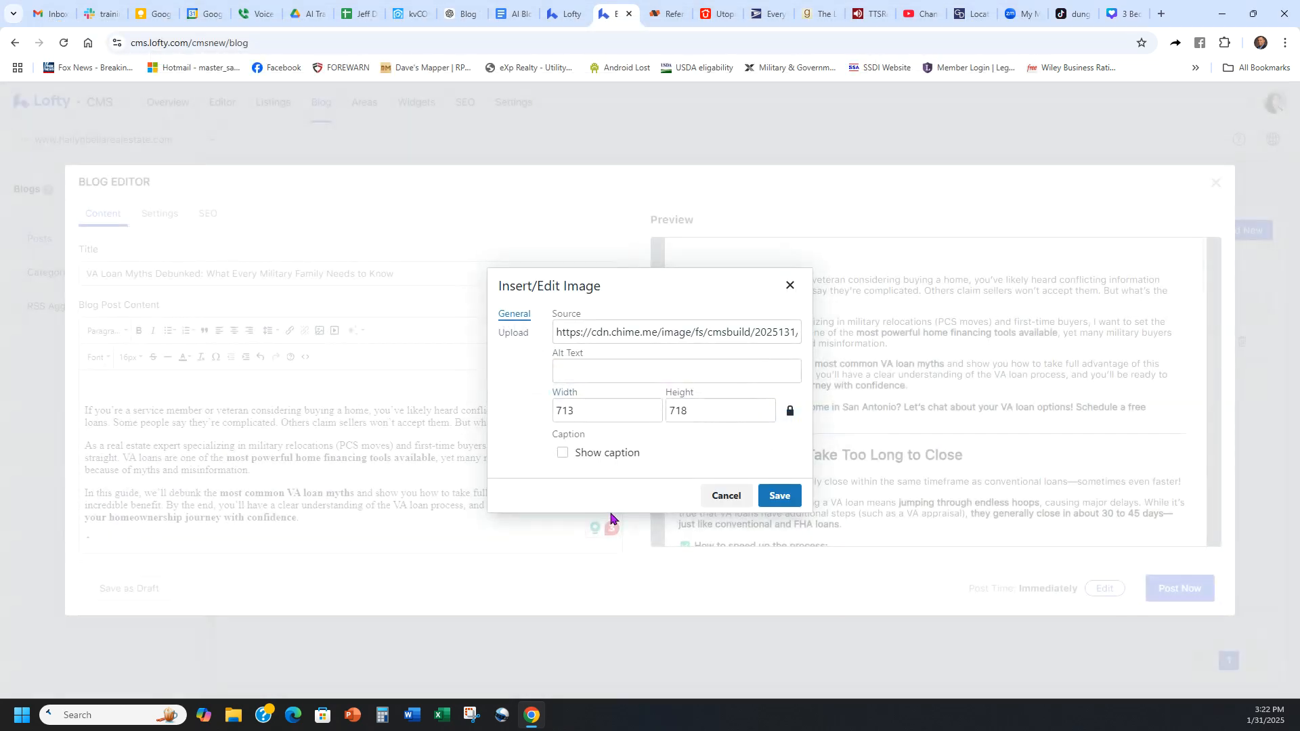
{"action": "left_click", "coordinate": [780, 494]}
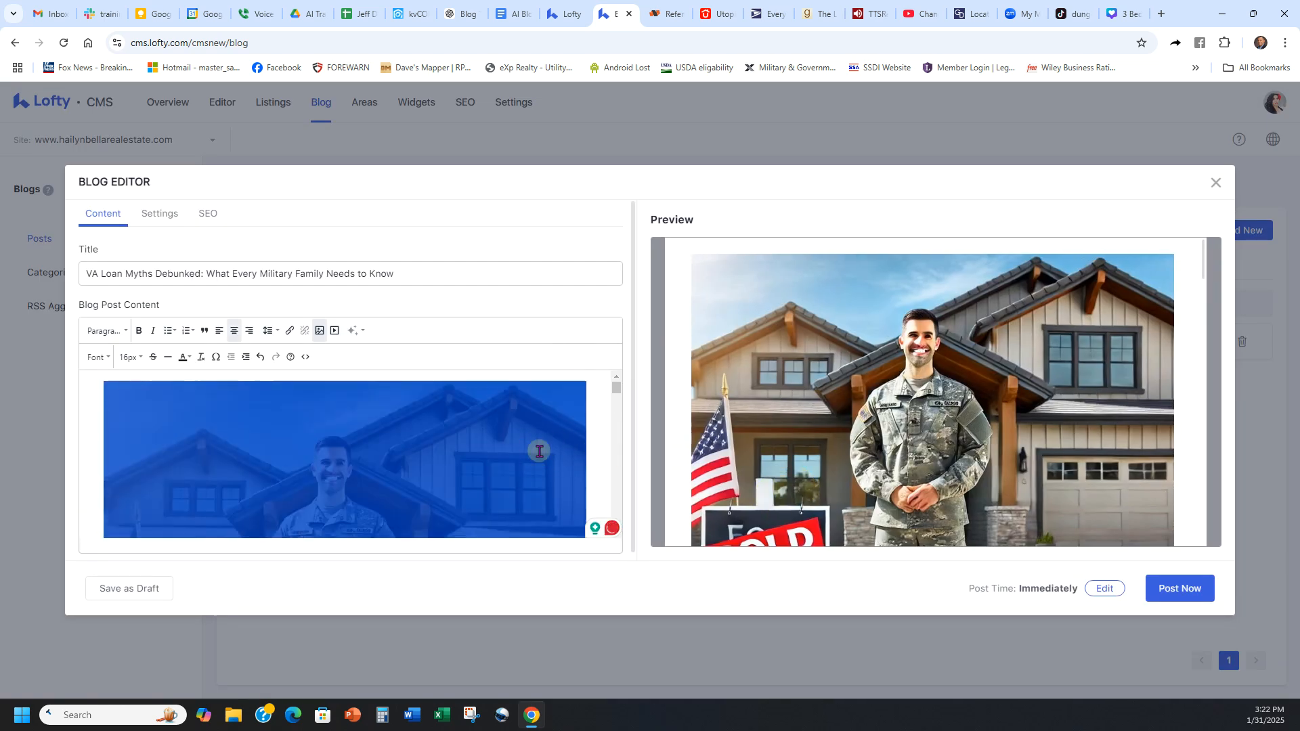
Step: Try to shrink the inserted soldier image by its corner in the post content, and delete the image
{"action": "scroll", "coordinate": [409, 444], "scroll_direction": "down", "scroll_amount": 5}
{"action": "scroll", "coordinate": [413, 450], "scroll_direction": "up", "scroll_amount": 5}
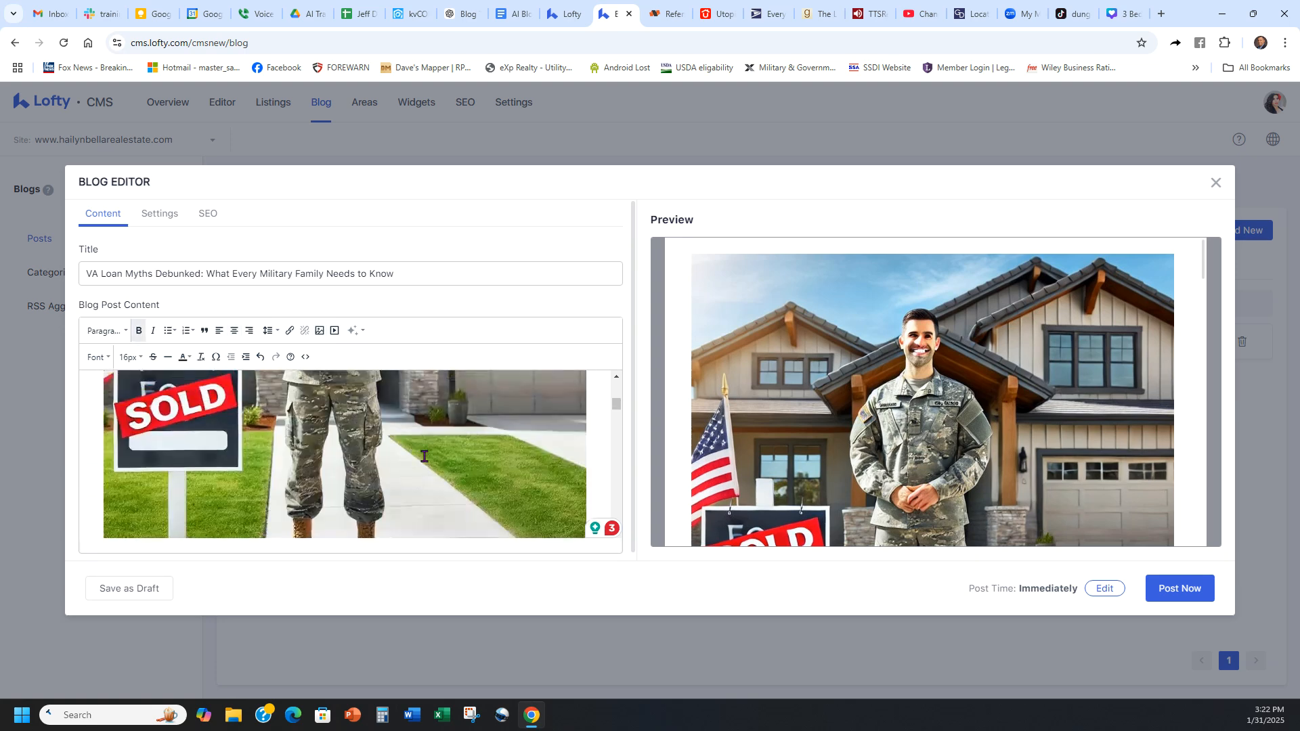
{"action": "left_click", "coordinate": [286, 480]}
{"action": "scroll", "coordinate": [286, 480], "scroll_direction": "up", "scroll_amount": 2}
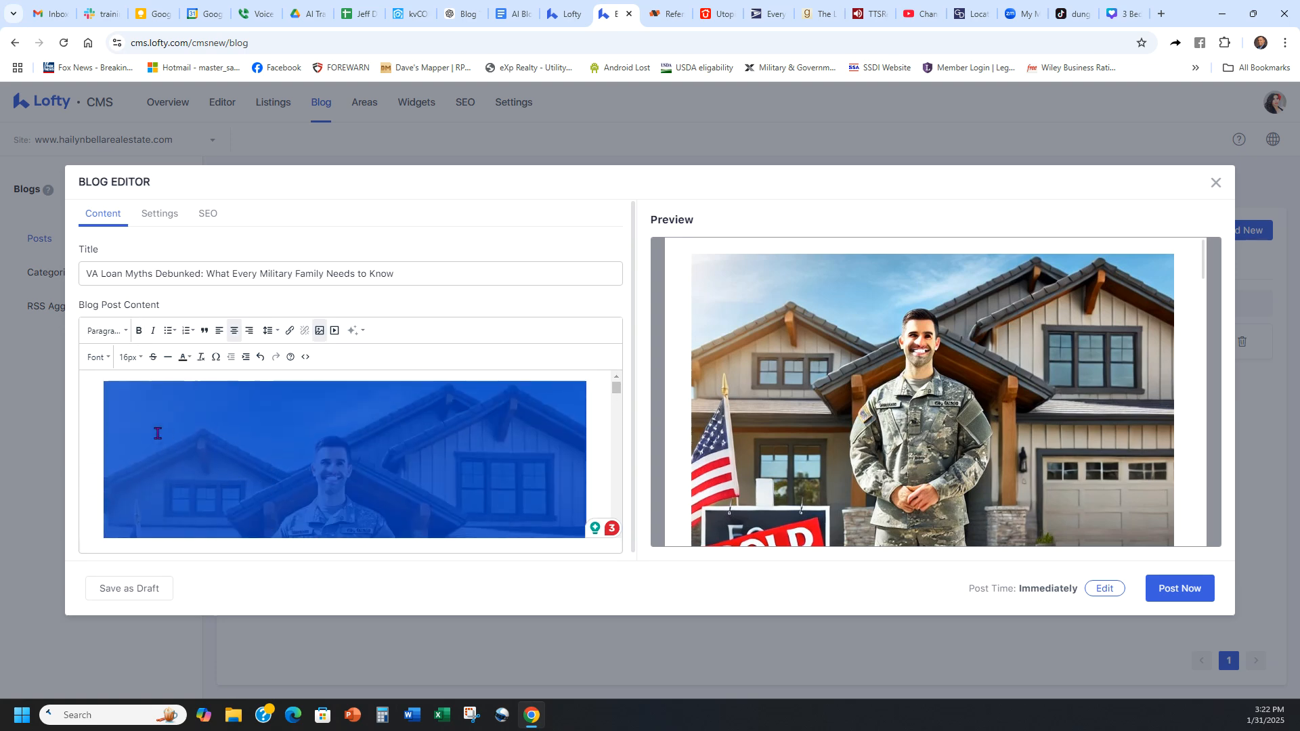
{"action": "left_click", "coordinate": [107, 381]}
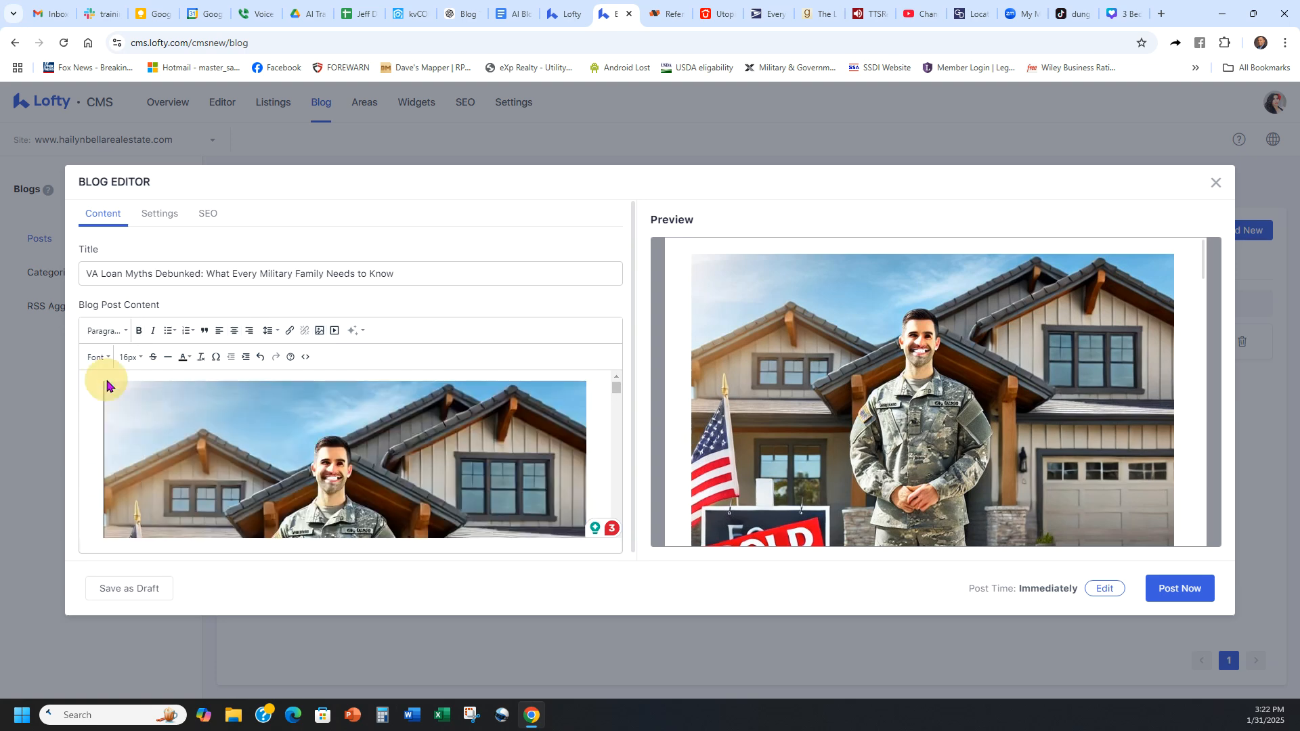
{"action": "left_click", "coordinate": [456, 468]}
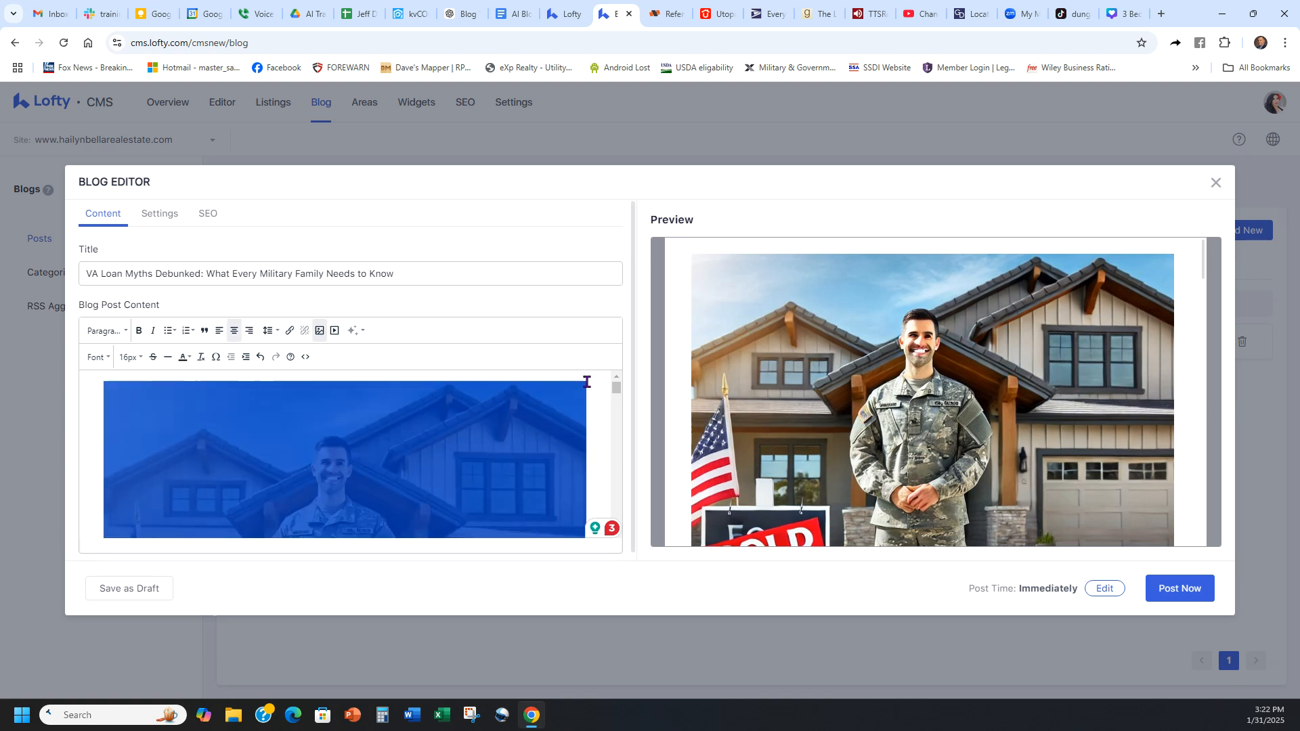
{"action": "left_click_drag", "start_coordinate": [569, 385], "coordinate": [551, 435]}
{"action": "left_click", "coordinate": [594, 450]}
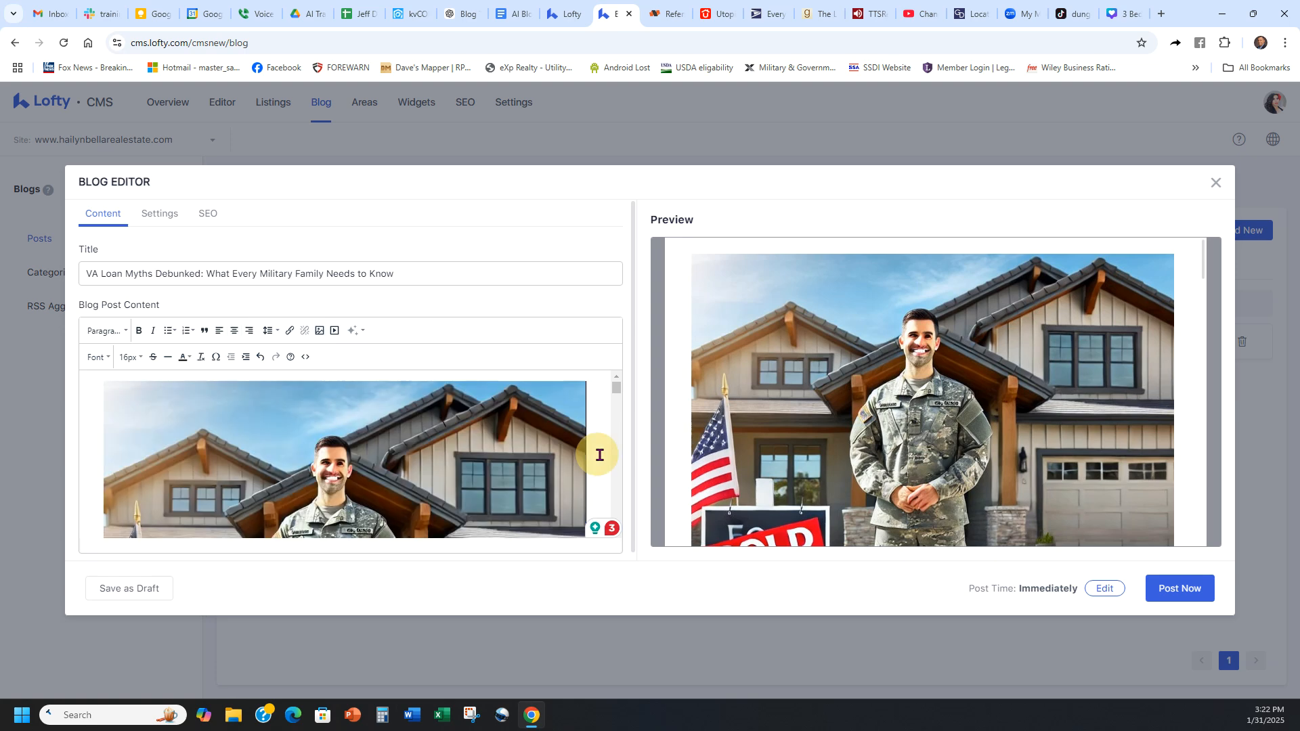
{"action": "left_click", "coordinate": [521, 440]}
{"action": "key", "text": "Delete"}
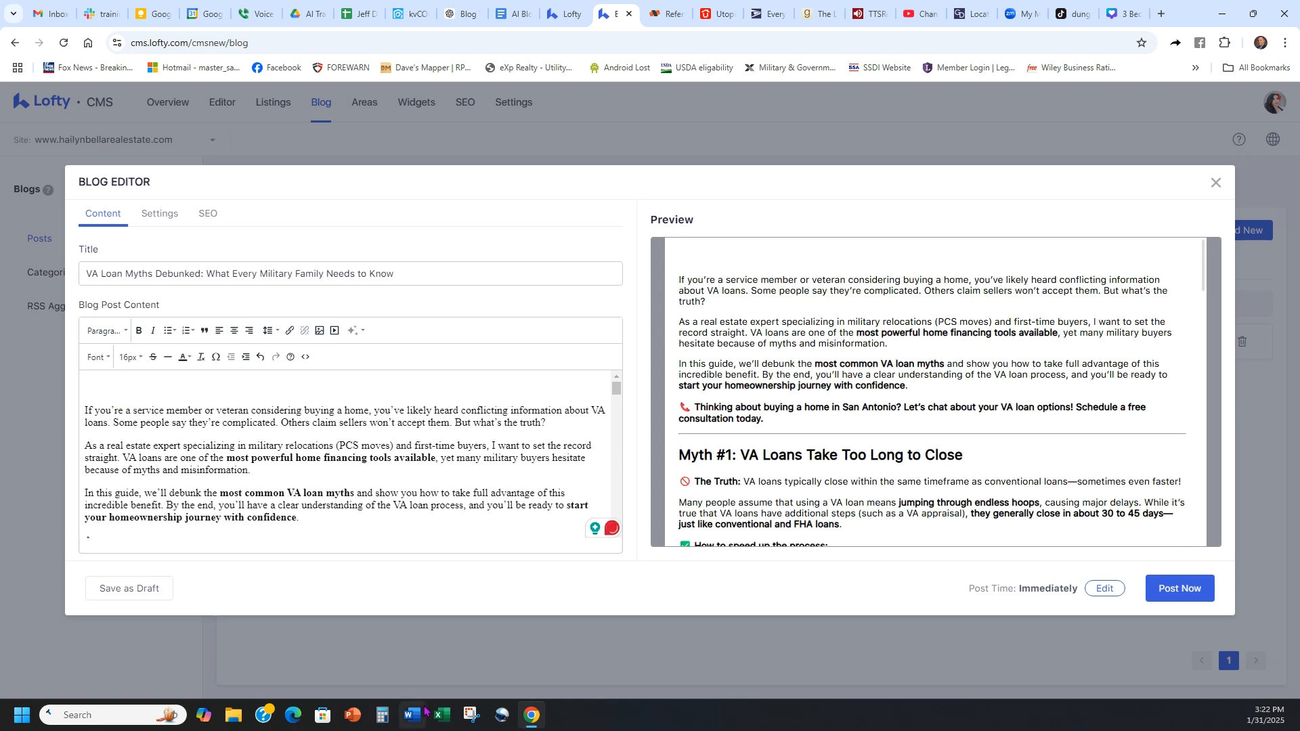
Step: Launch Paint and open Screenshot 2025-01-31 152204.jpg from the Downloads folder
{"action": "left_click", "coordinate": [95, 715]}
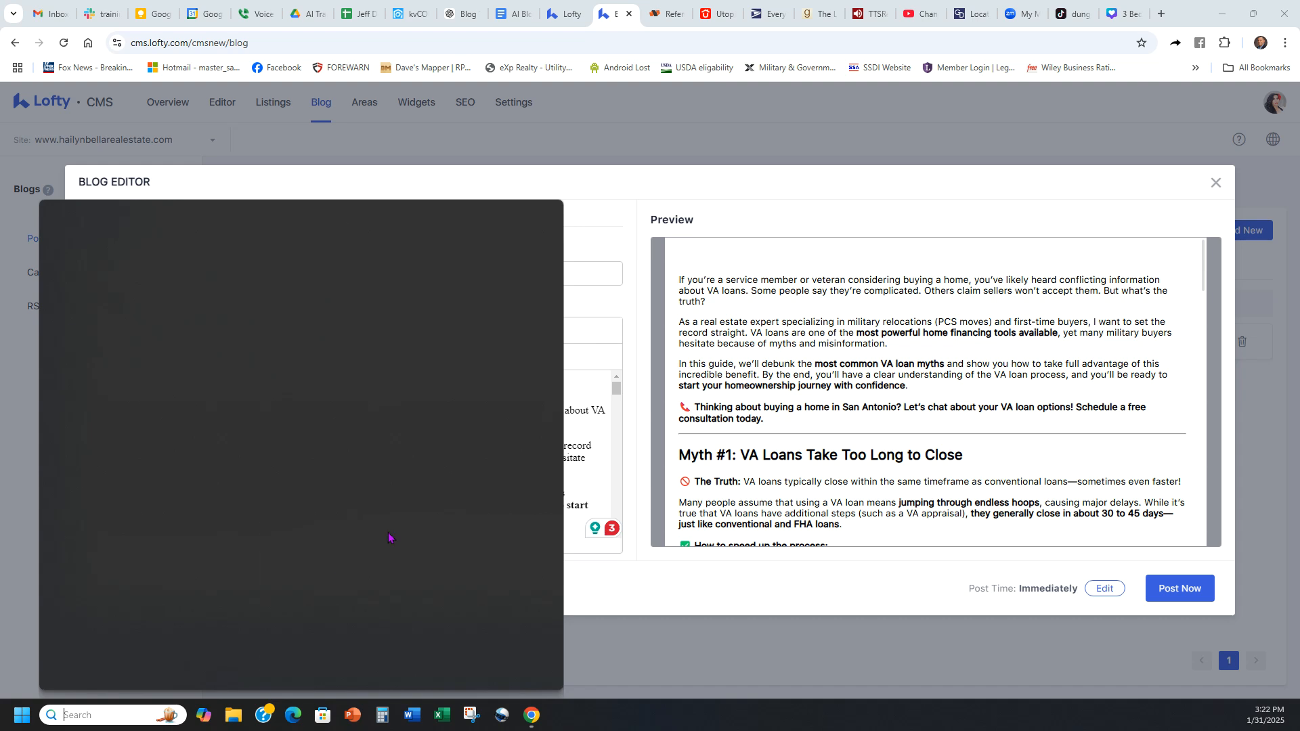
{"action": "type", "text": "painy"}
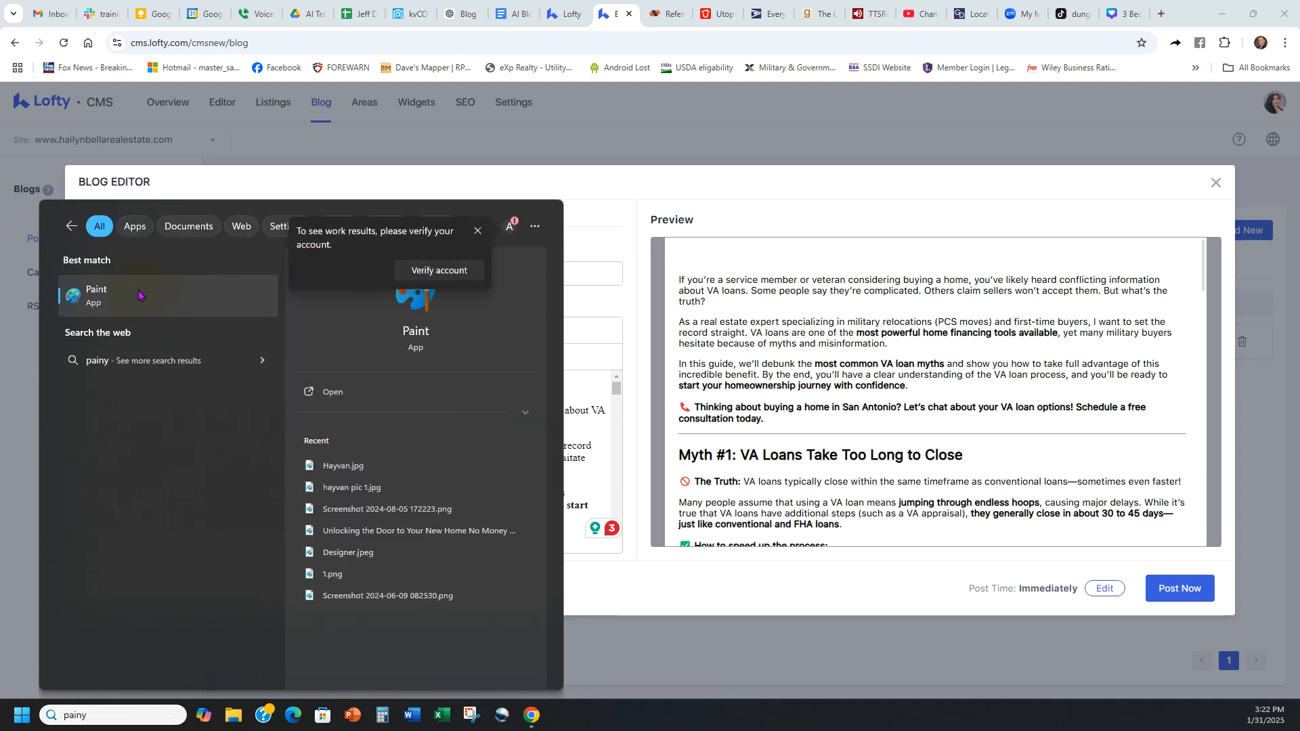
{"action": "left_click", "coordinate": [140, 295]}
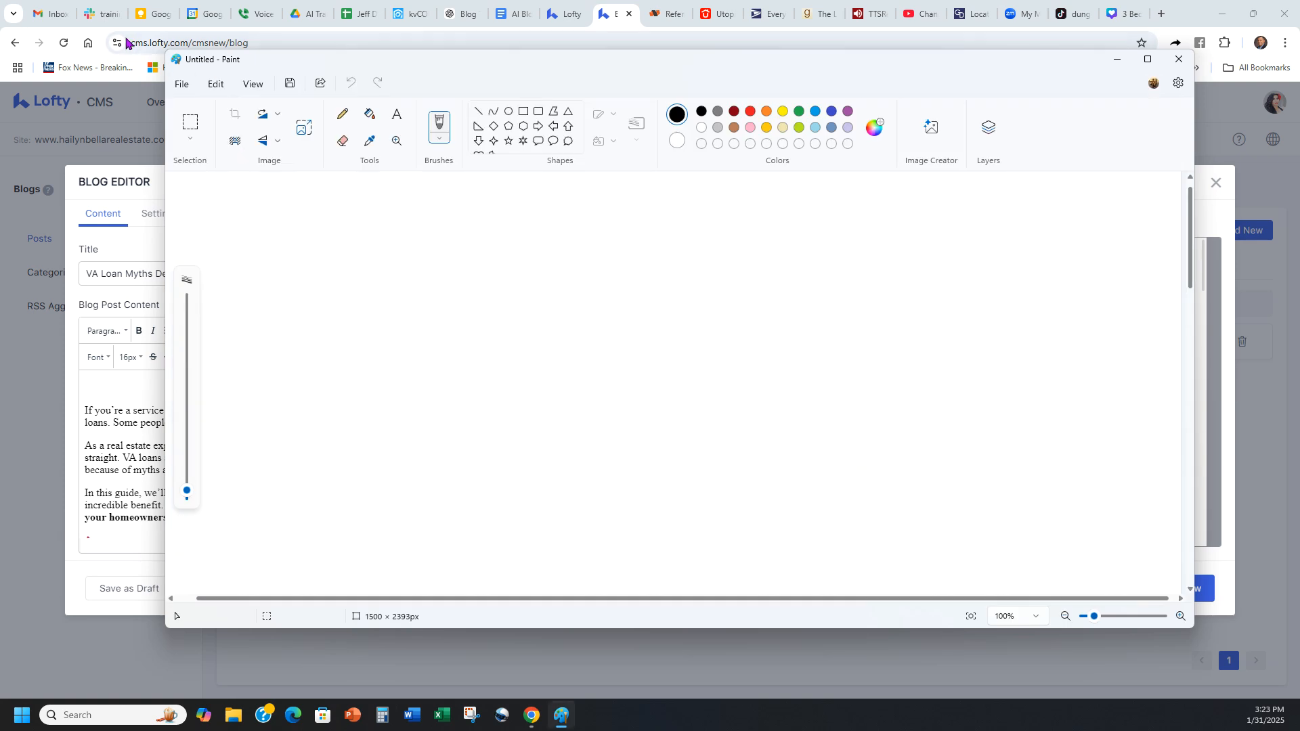
{"action": "left_click", "coordinate": [182, 84]}
{"action": "left_click", "coordinate": [214, 128]}
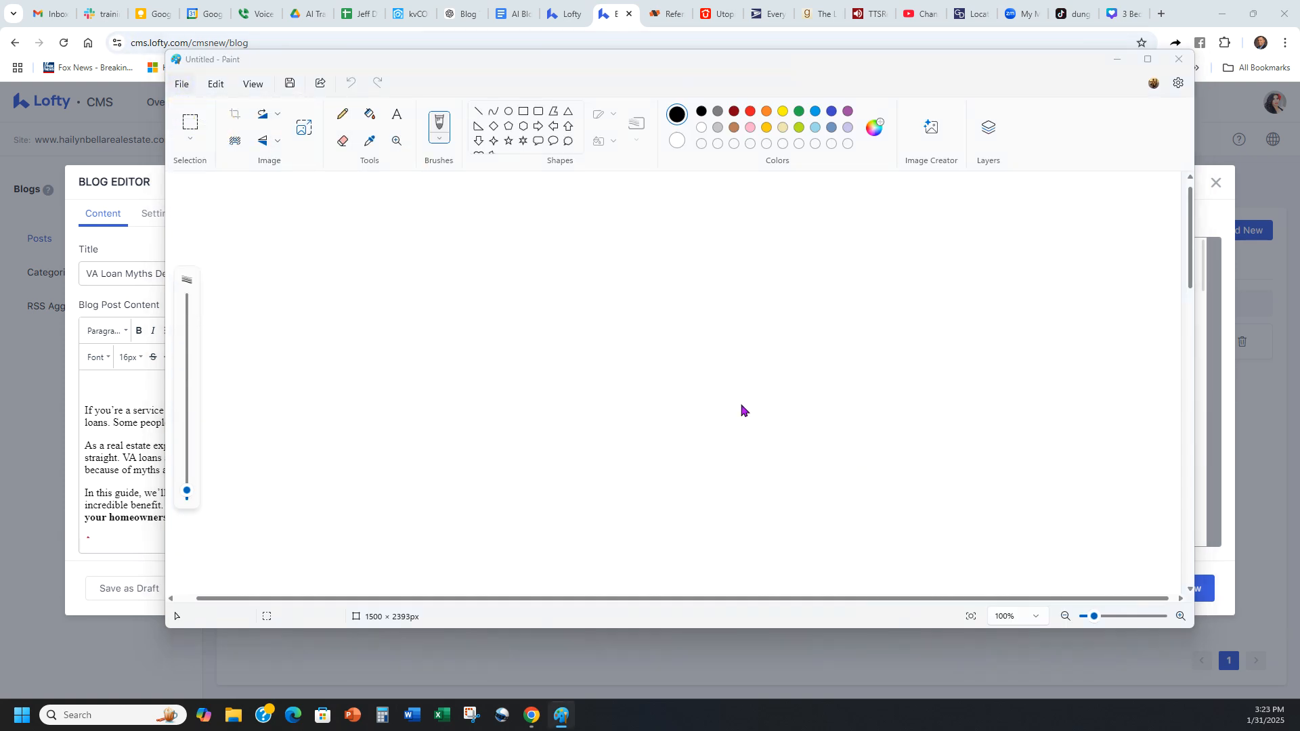
{"action": "left_click", "coordinate": [227, 226]}
{"action": "double_click", "coordinate": [359, 198]}
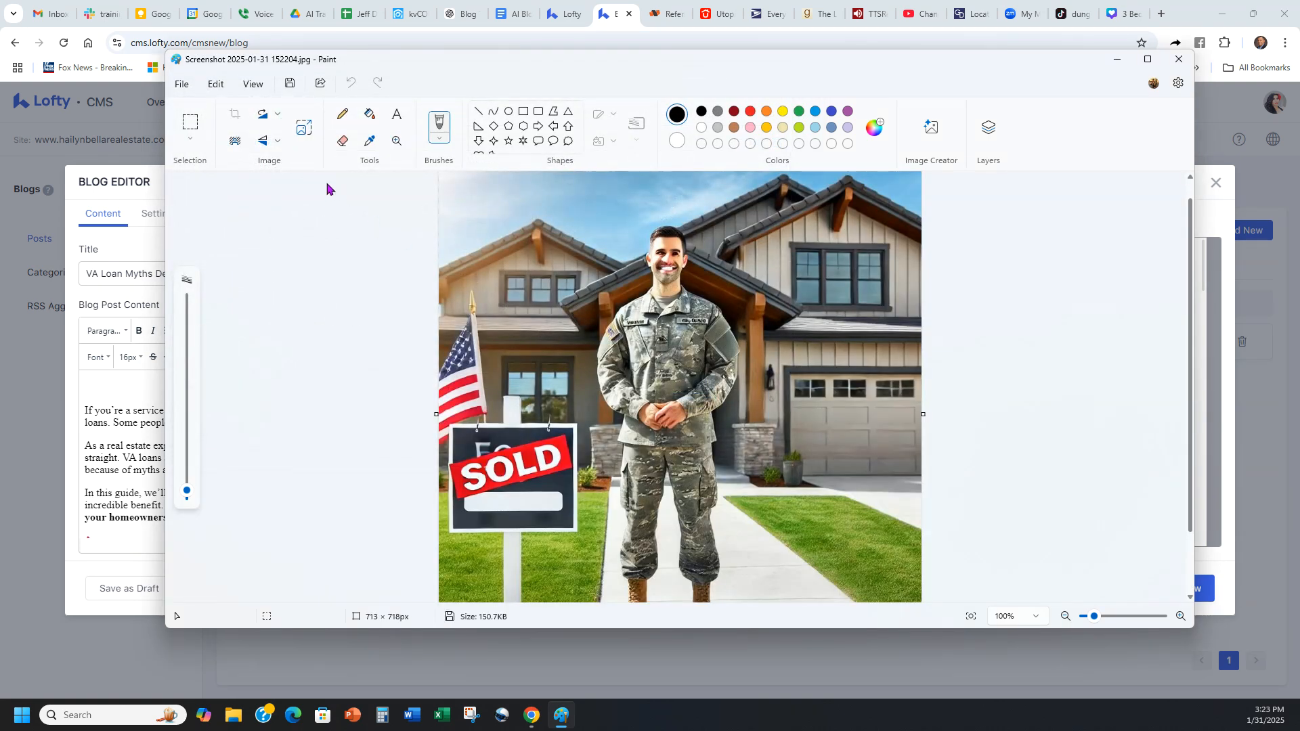
Step: Resize the image to 500 pixels wide, then try shrinking it further by its corner and undo that last change
{"action": "left_click", "coordinate": [304, 127]}
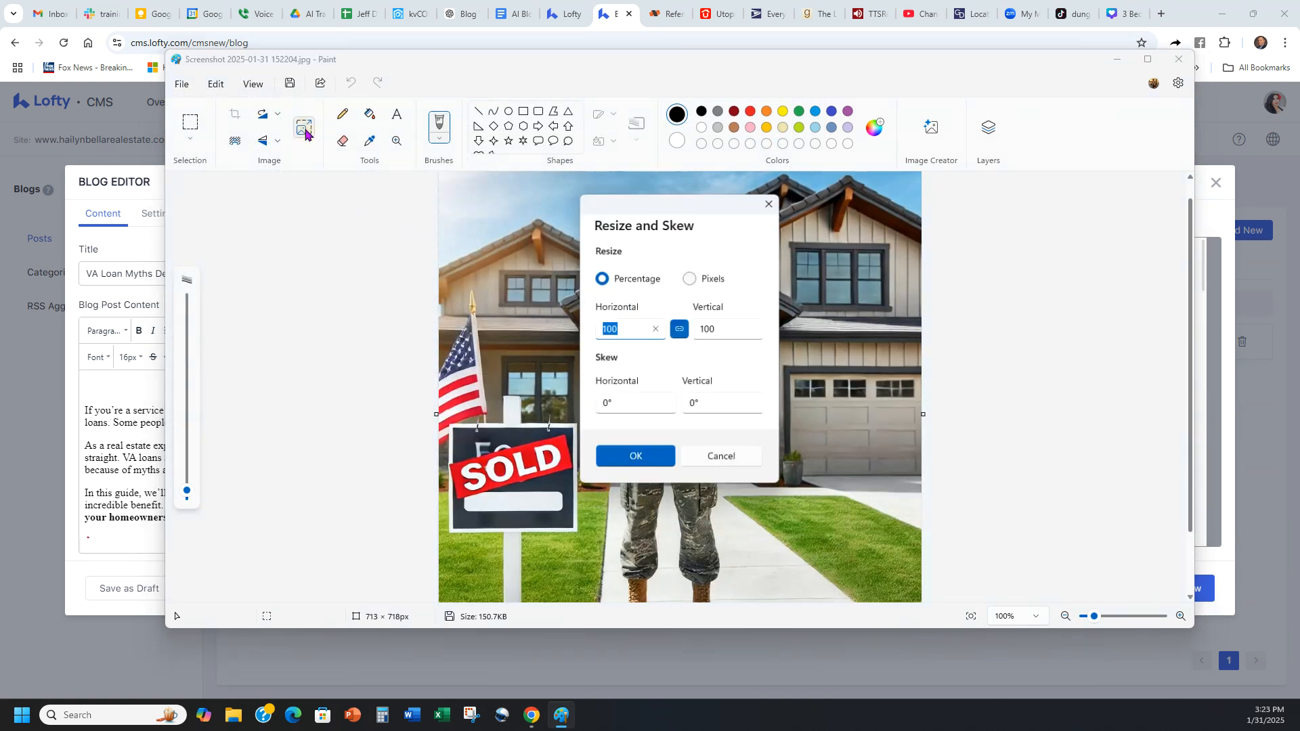
{"action": "left_click", "coordinate": [707, 281]}
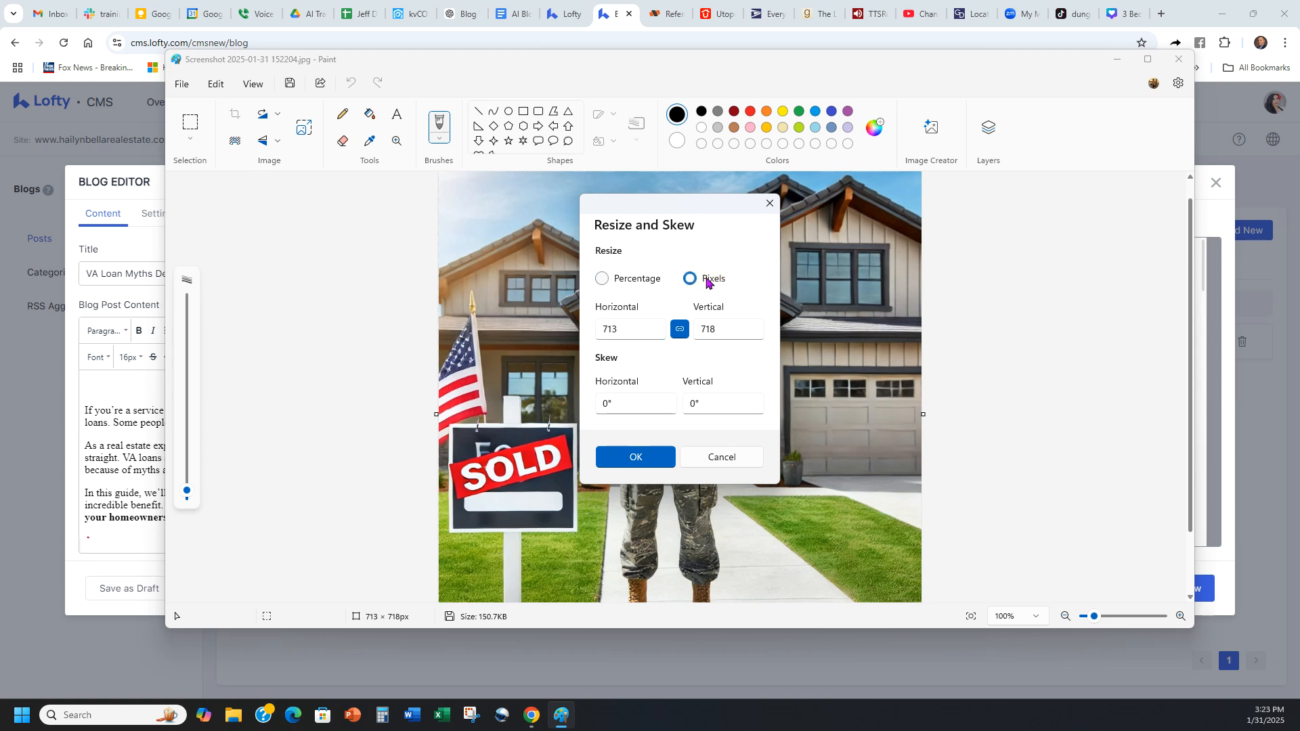
{"action": "left_click", "coordinate": [629, 333]}
{"action": "type", "text": "500"}
{"action": "left_click", "coordinate": [627, 457]}
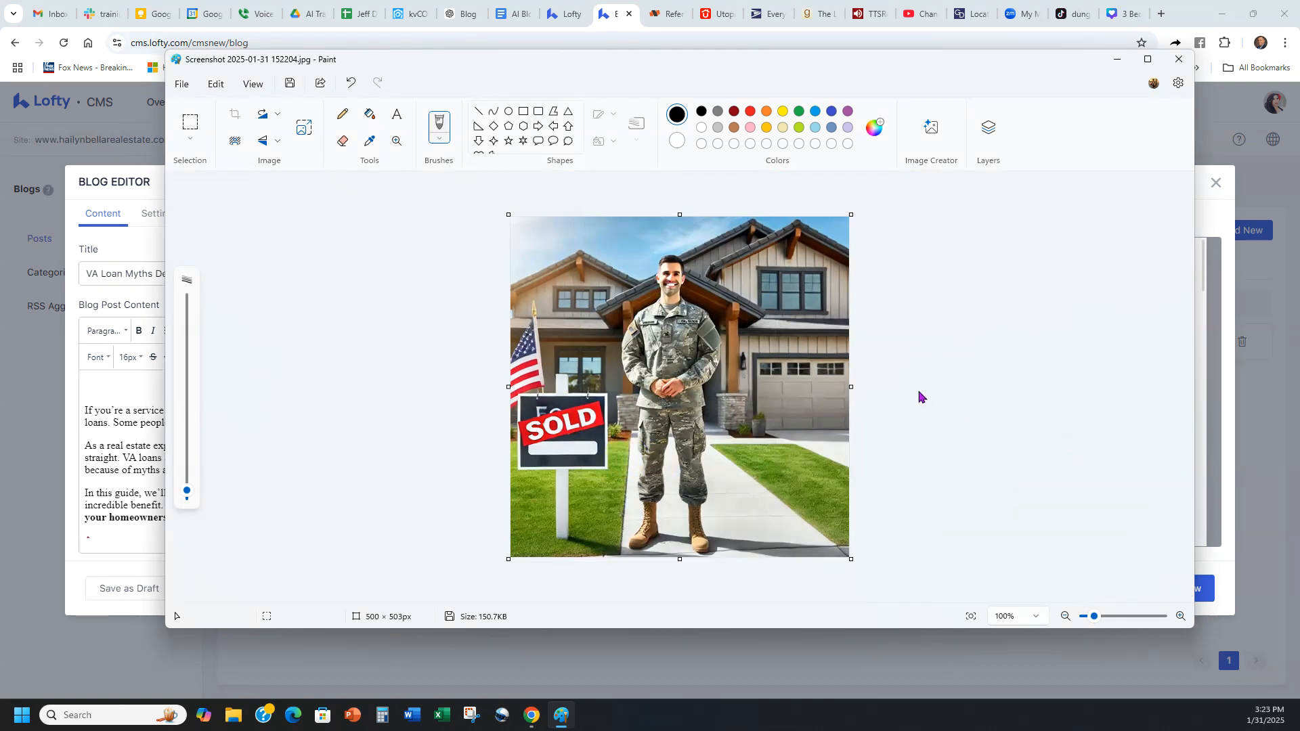
{"action": "left_click_drag", "start_coordinate": [850, 214], "coordinate": [717, 343]}
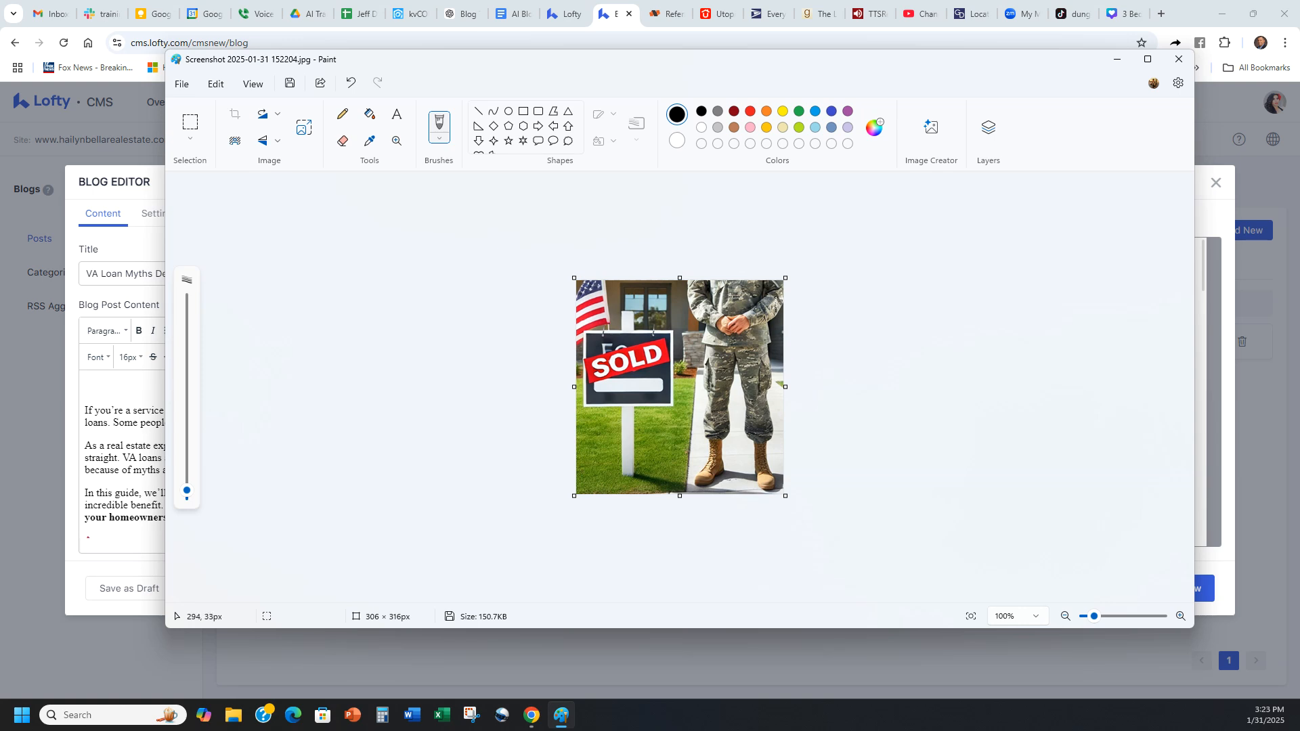
{"action": "key", "text": "ctrl+z"}
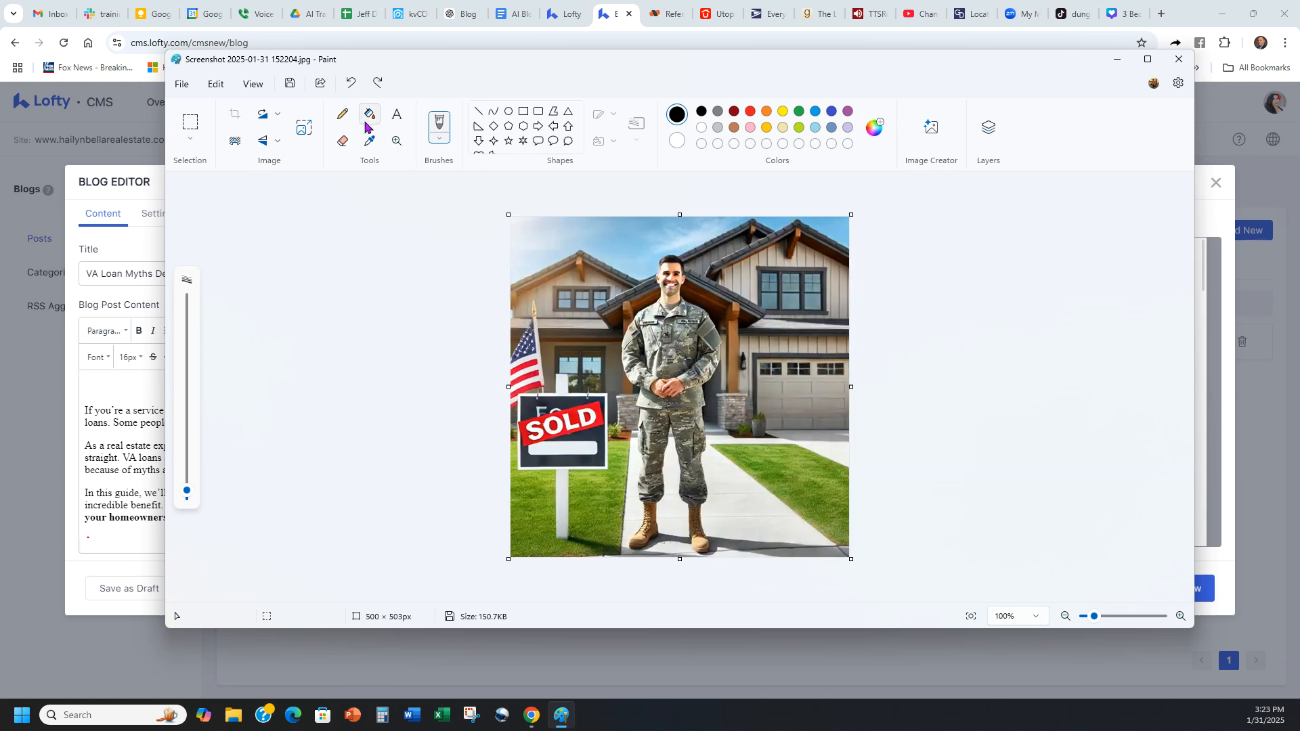
Step: Resize the soldier image to 350 pixels wide with proportions kept, save it over the original file, and close Paint
{"action": "left_click", "coordinate": [304, 128]}
{"action": "left_click", "coordinate": [709, 279]}
{"action": "left_click", "coordinate": [599, 330]}
{"action": "double_click", "coordinate": [625, 334]}
{"action": "type", "text": "350"}
{"action": "left_click", "coordinate": [636, 457]}
{"action": "left_click", "coordinate": [290, 83]}
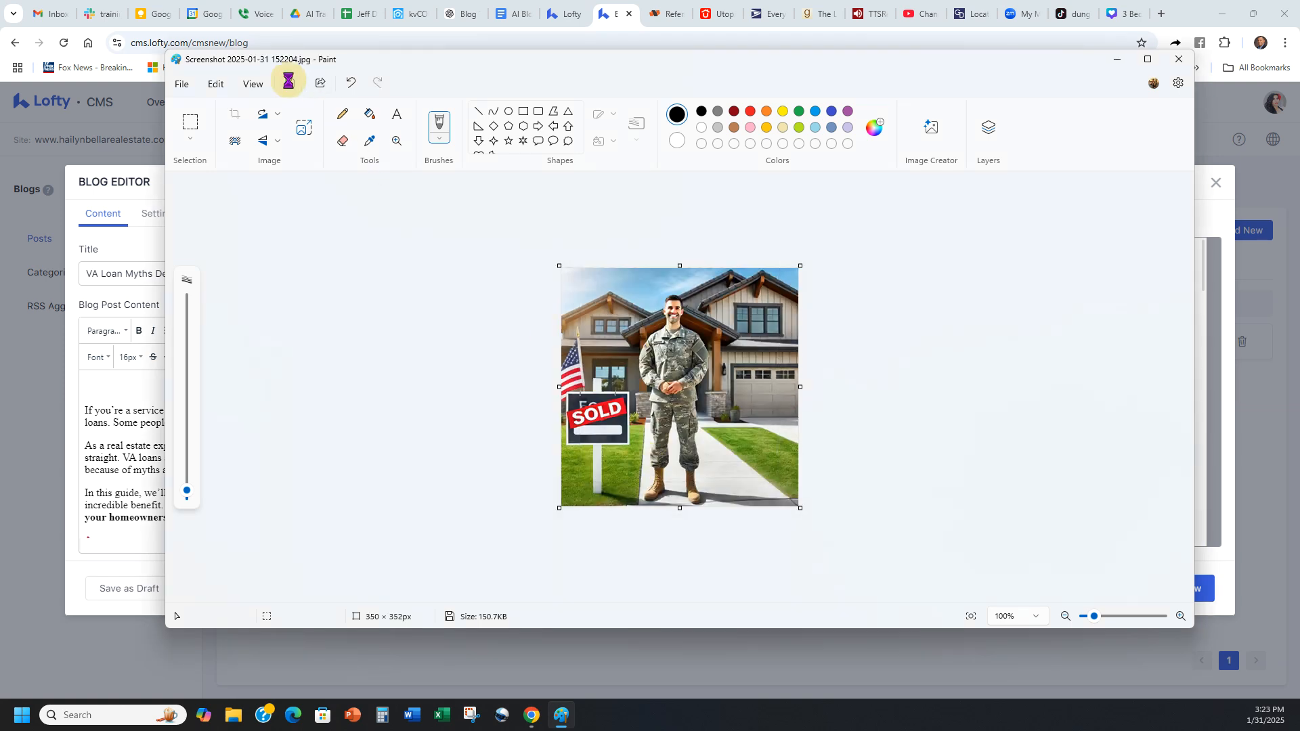
{"action": "left_click", "coordinate": [1179, 59]}
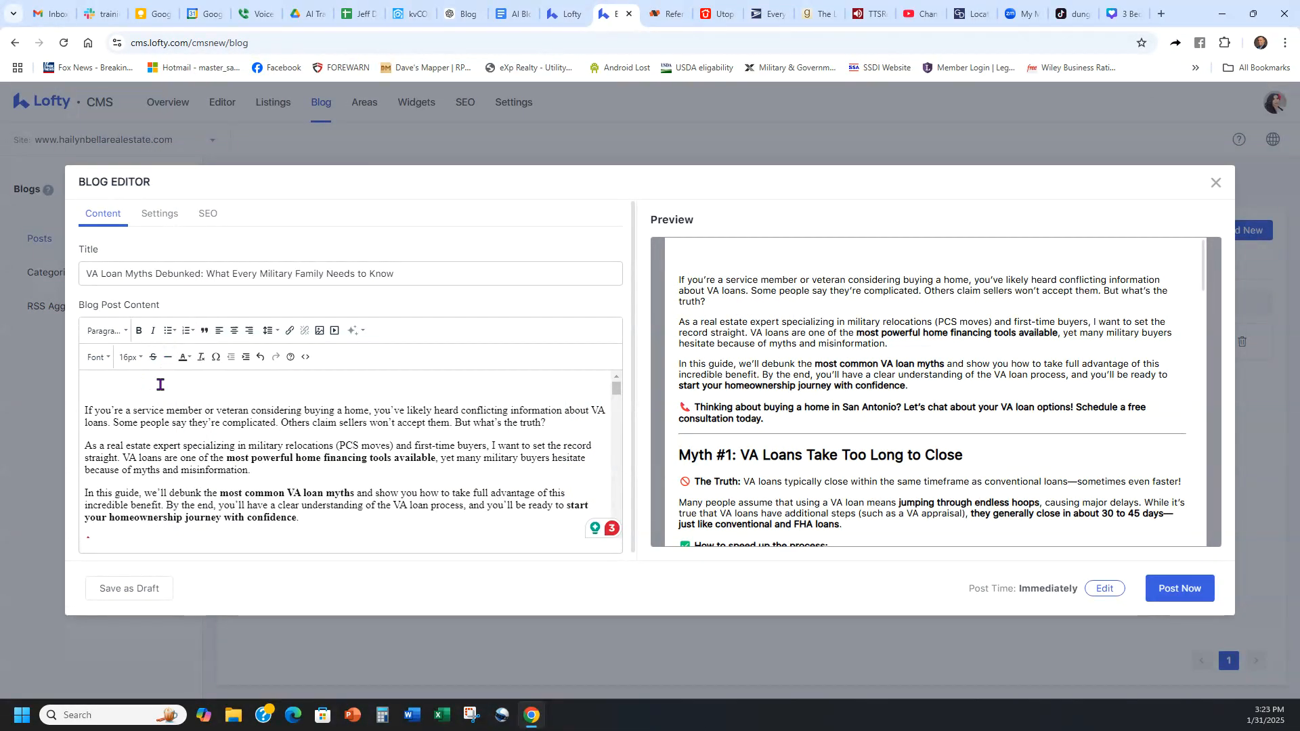
Step: Upload the resized Screenshot 2025-01-31 152204.jpg and insert it above the first paragraph of the blog post
{"action": "left_click", "coordinate": [322, 334]}
{"action": "left_click", "coordinate": [513, 332]}
{"action": "left_click", "coordinate": [648, 398]}
{"action": "double_click", "coordinate": [238, 152]}
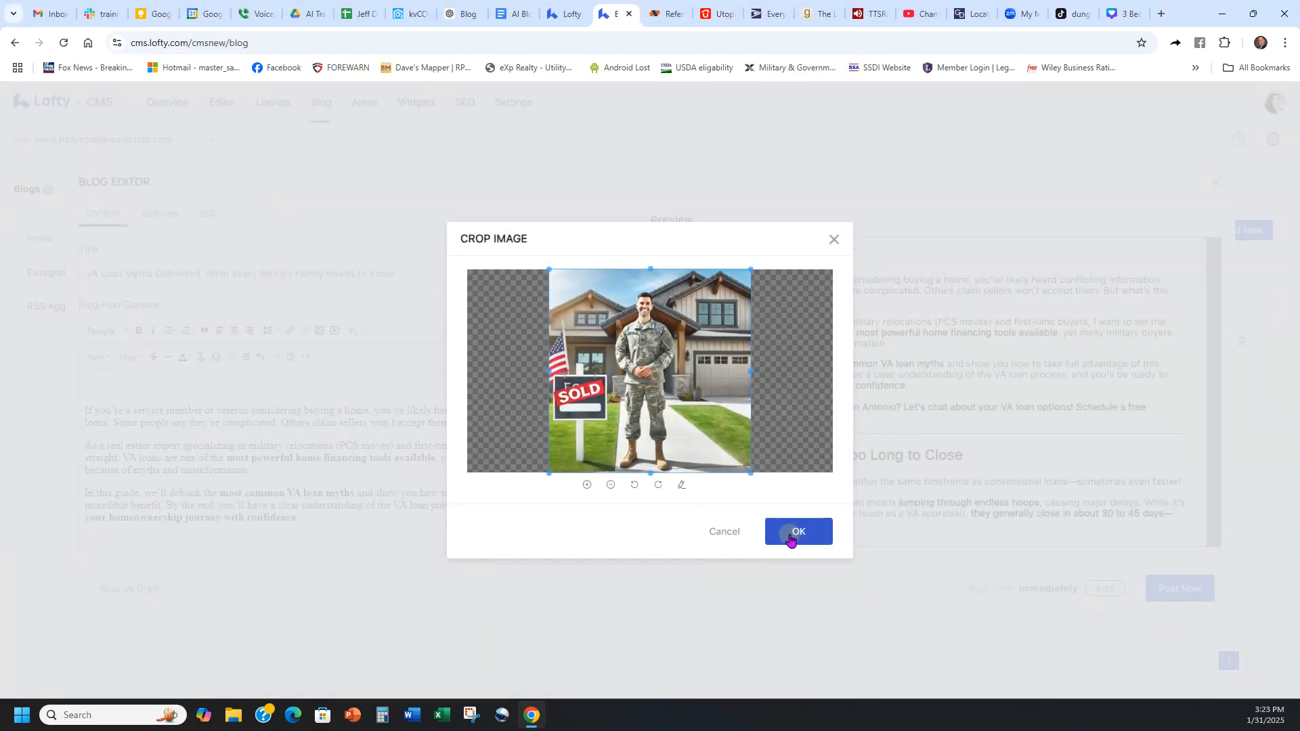
{"action": "left_click", "coordinate": [790, 536]}
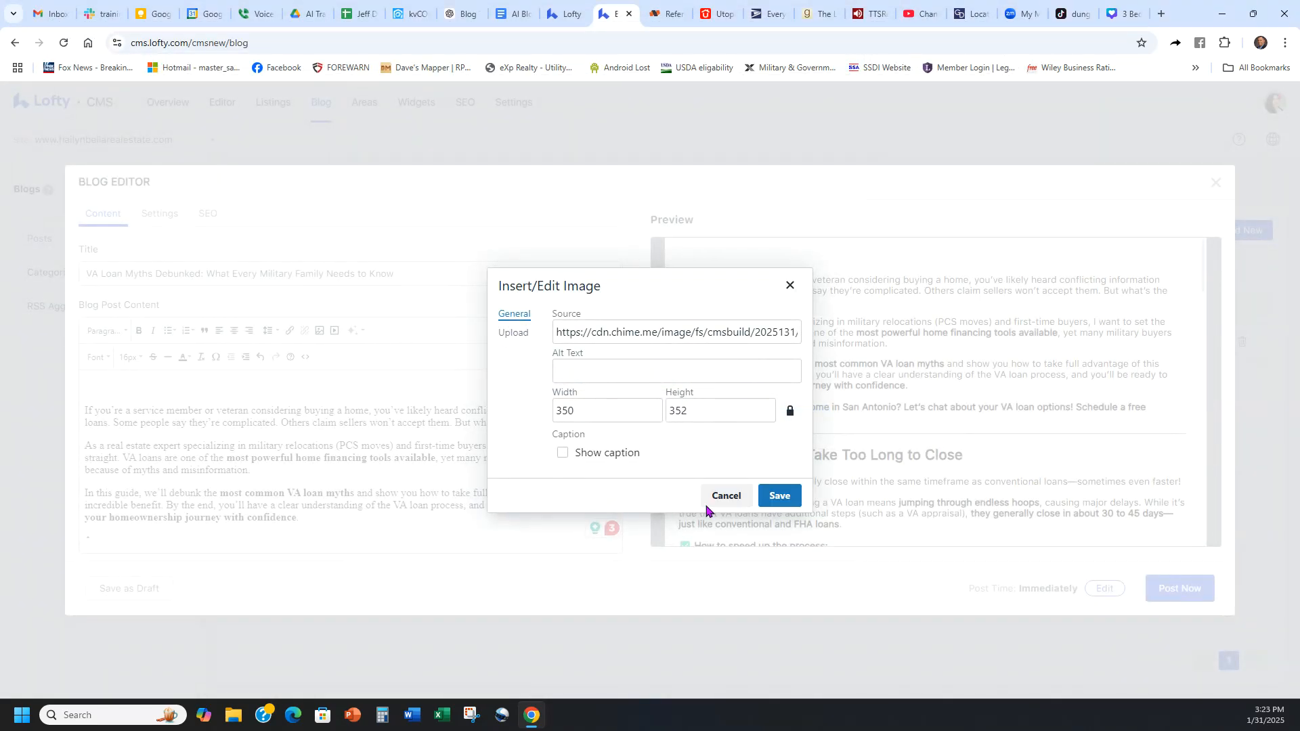
{"action": "left_click", "coordinate": [779, 496]}
Step: Review the inserted image and the post's text in the editor, and read through the preview down to the Final Thoughts section
{"action": "left_click", "coordinate": [497, 472]}
{"action": "scroll", "coordinate": [501, 467], "scroll_direction": "up", "scroll_amount": 1}
{"action": "scroll", "coordinate": [501, 440], "scroll_direction": "down", "scroll_amount": 4}
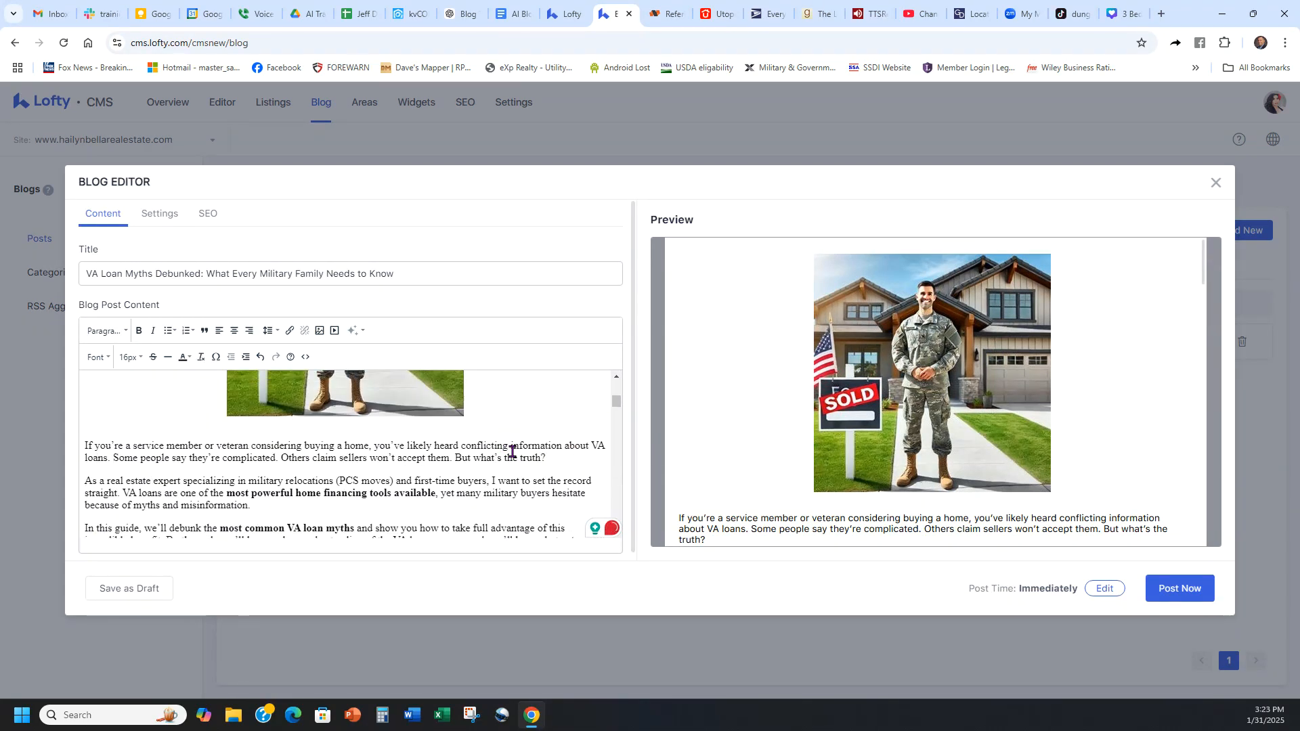
{"action": "scroll", "coordinate": [515, 433], "scroll_direction": "up", "scroll_amount": 4}
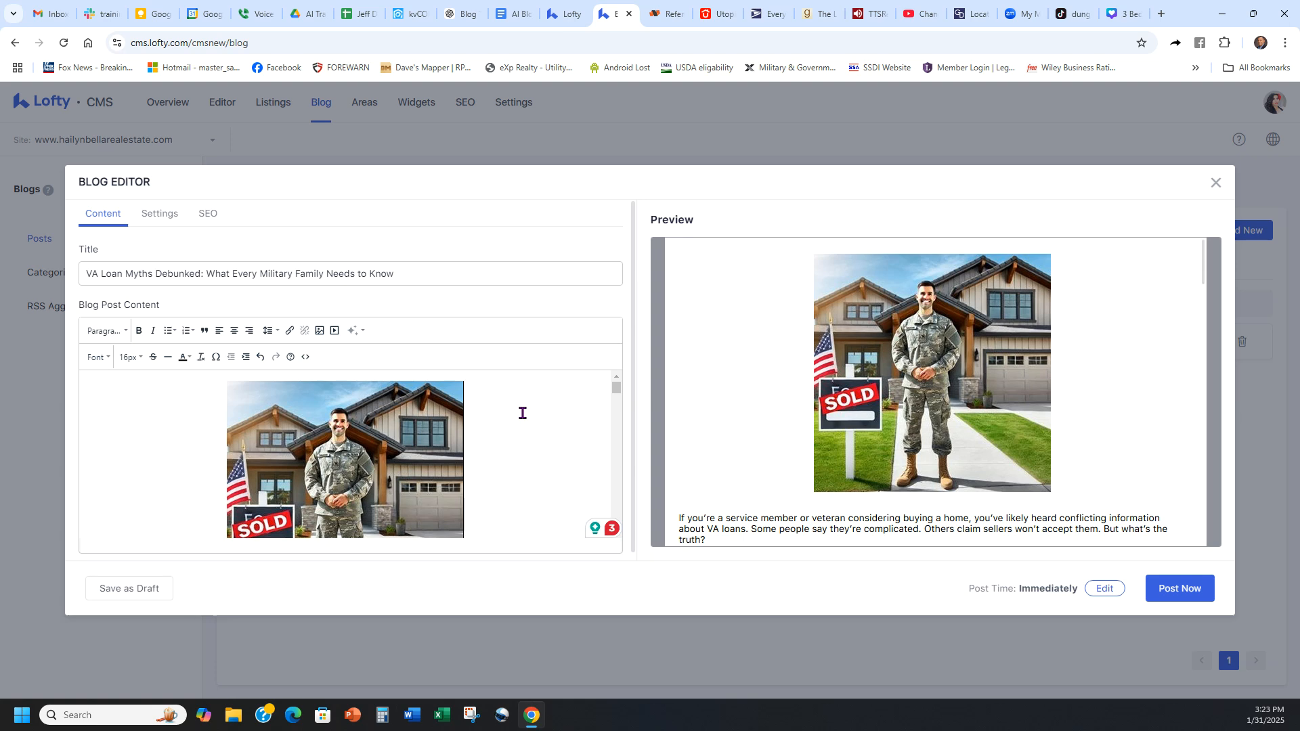
{"action": "scroll", "coordinate": [522, 420], "scroll_direction": "down", "scroll_amount": 4}
{"action": "scroll", "coordinate": [501, 441], "scroll_direction": "down", "scroll_amount": 10}
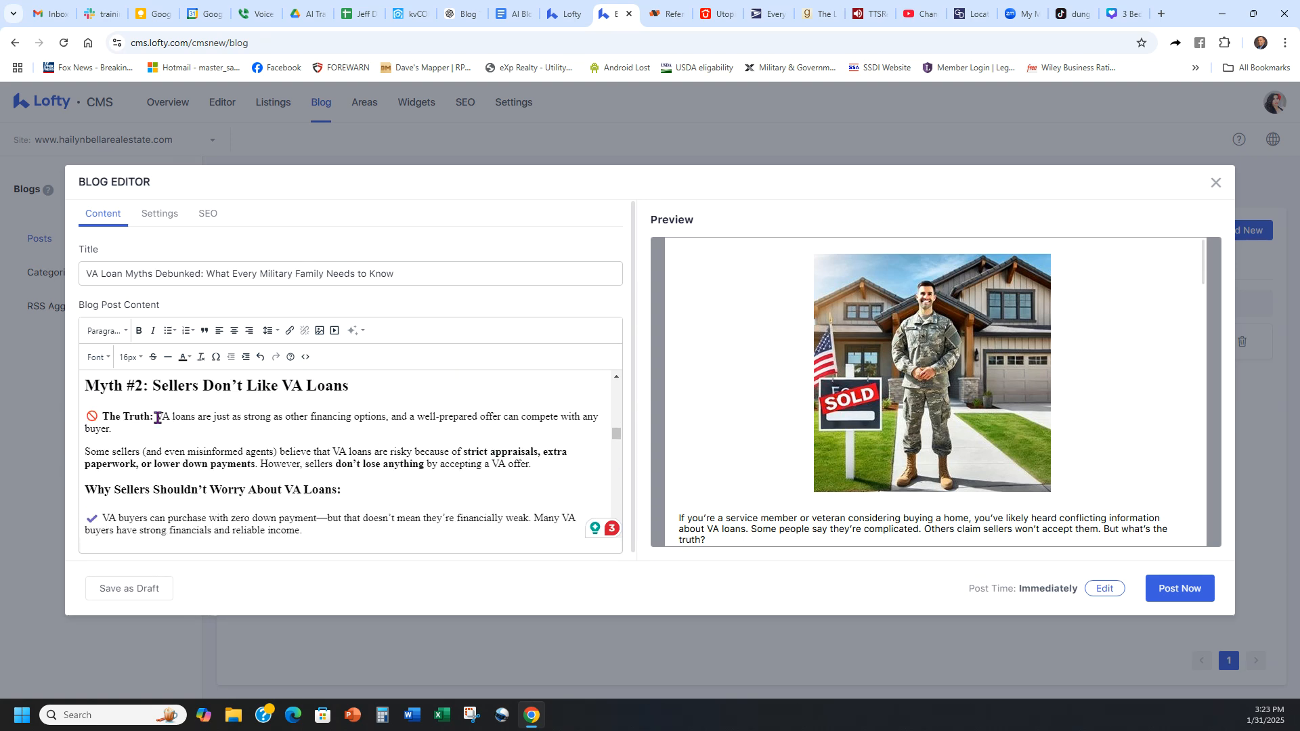
{"action": "scroll", "coordinate": [1043, 392], "scroll_direction": "down", "scroll_amount": 10}
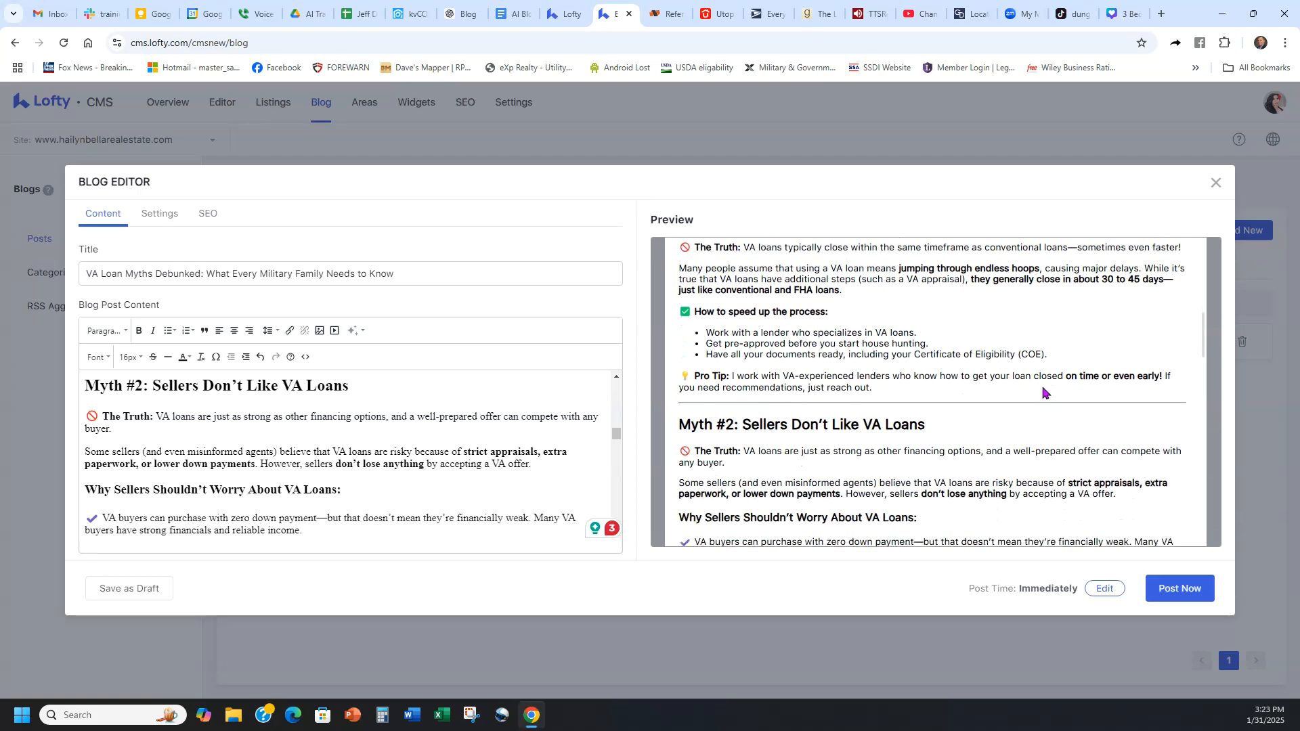
{"action": "scroll", "coordinate": [996, 413], "scroll_direction": "down", "scroll_amount": 15}
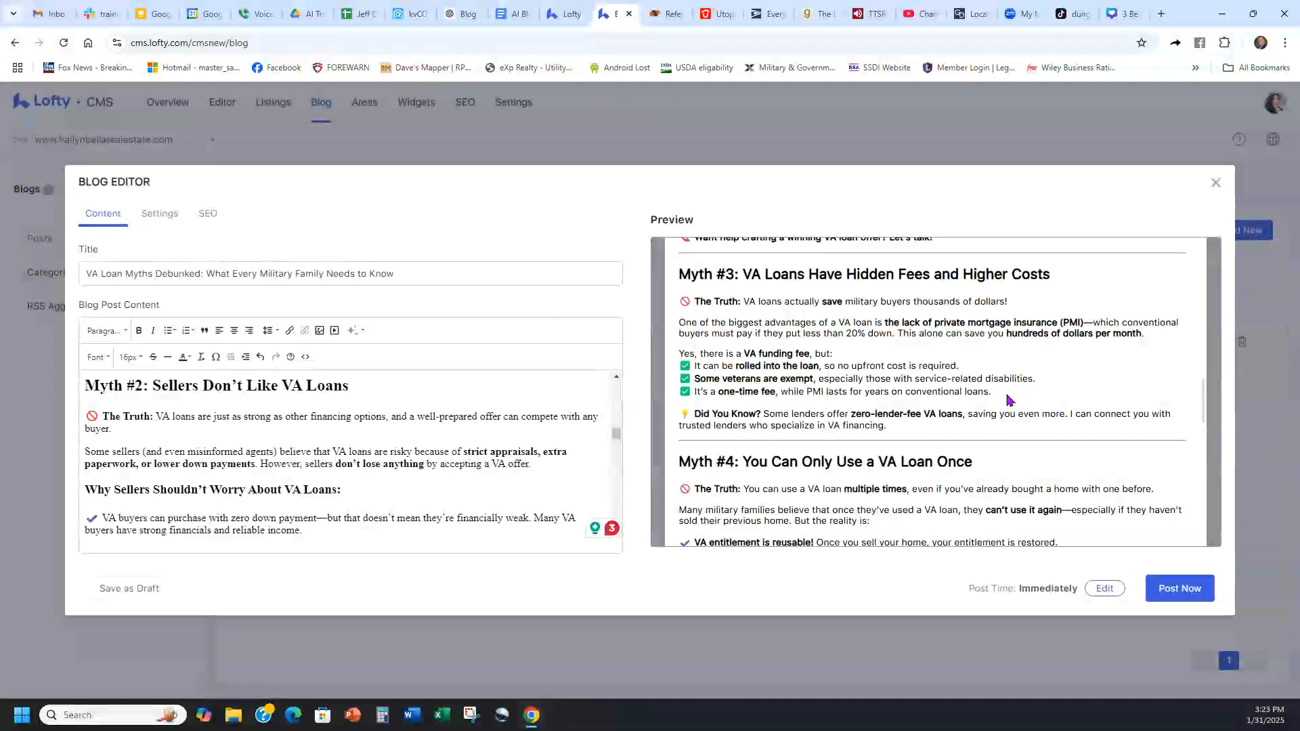
{"action": "scroll", "coordinate": [1007, 399], "scroll_direction": "down", "scroll_amount": 10}
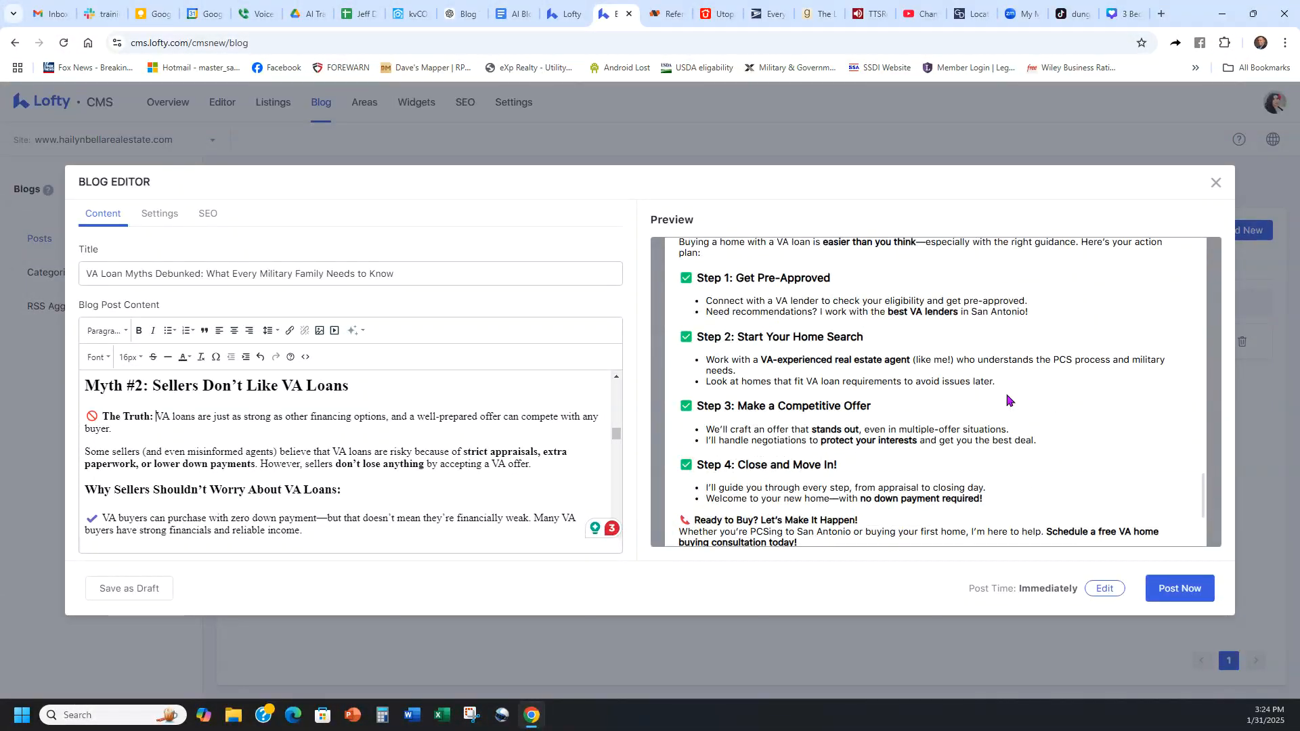
{"action": "scroll", "coordinate": [1006, 399], "scroll_direction": "down", "scroll_amount": 1}
{"action": "scroll", "coordinate": [863, 403], "scroll_direction": "down", "scroll_amount": 2}
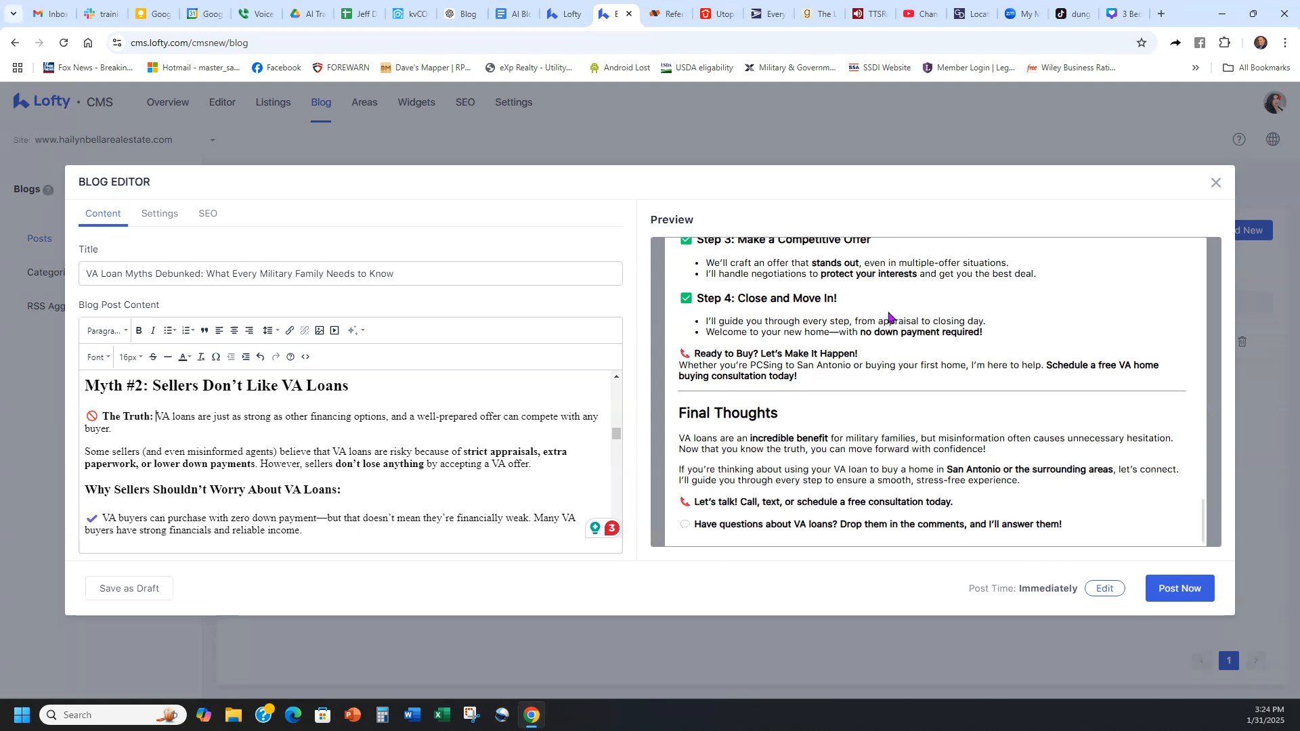
{"action": "scroll", "coordinate": [570, 461], "scroll_direction": "up", "scroll_amount": 3}
{"action": "scroll", "coordinate": [870, 391], "scroll_direction": "up", "scroll_amount": 15}
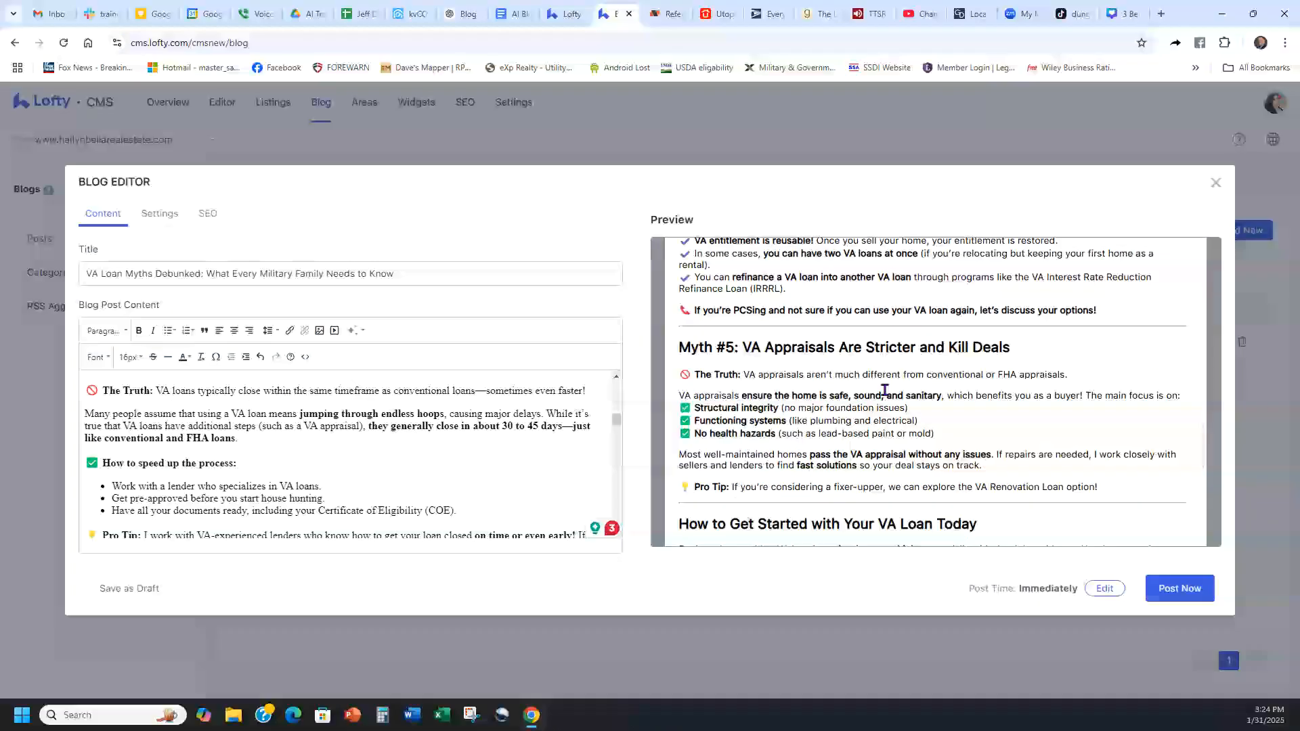
{"action": "scroll", "coordinate": [865, 390], "scroll_direction": "up", "scroll_amount": 8}
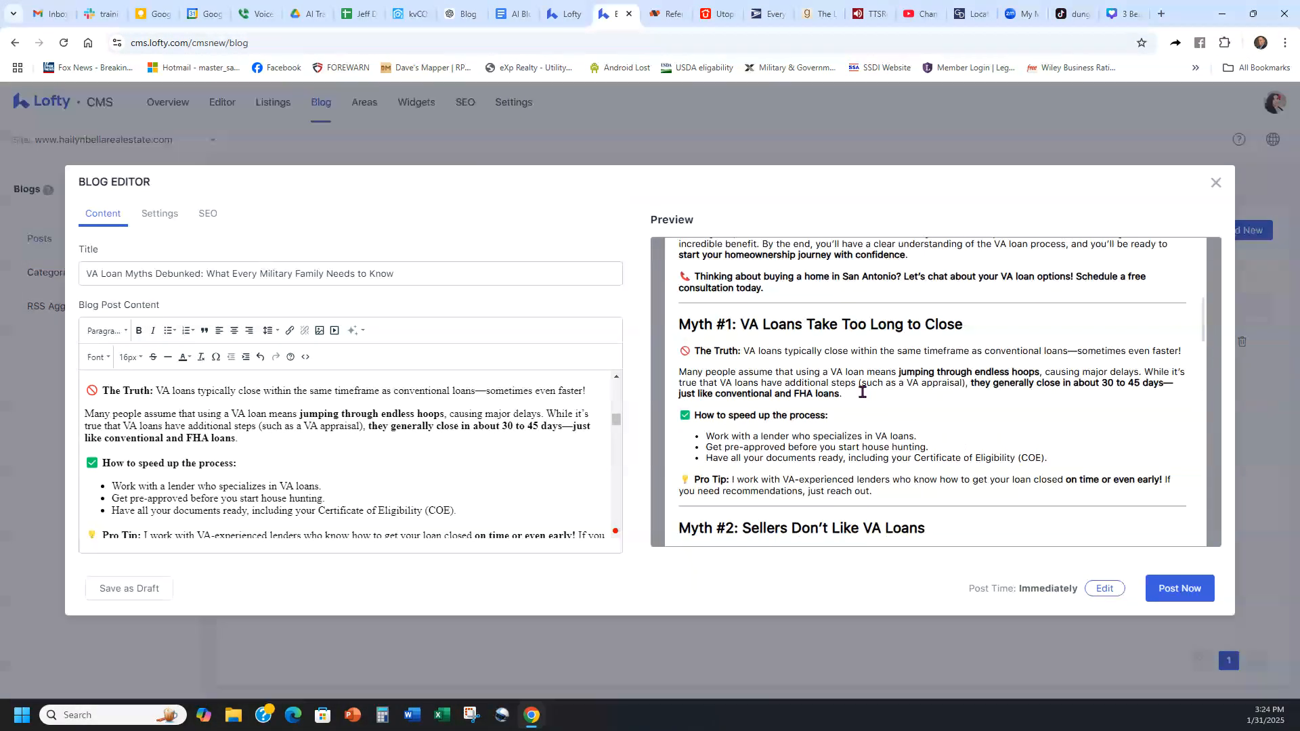
{"action": "scroll", "coordinate": [324, 397], "scroll_direction": "up", "scroll_amount": 1}
Step: Check the post's author, URL slug, categories and featured image in its settings
{"action": "left_click", "coordinate": [156, 222]}
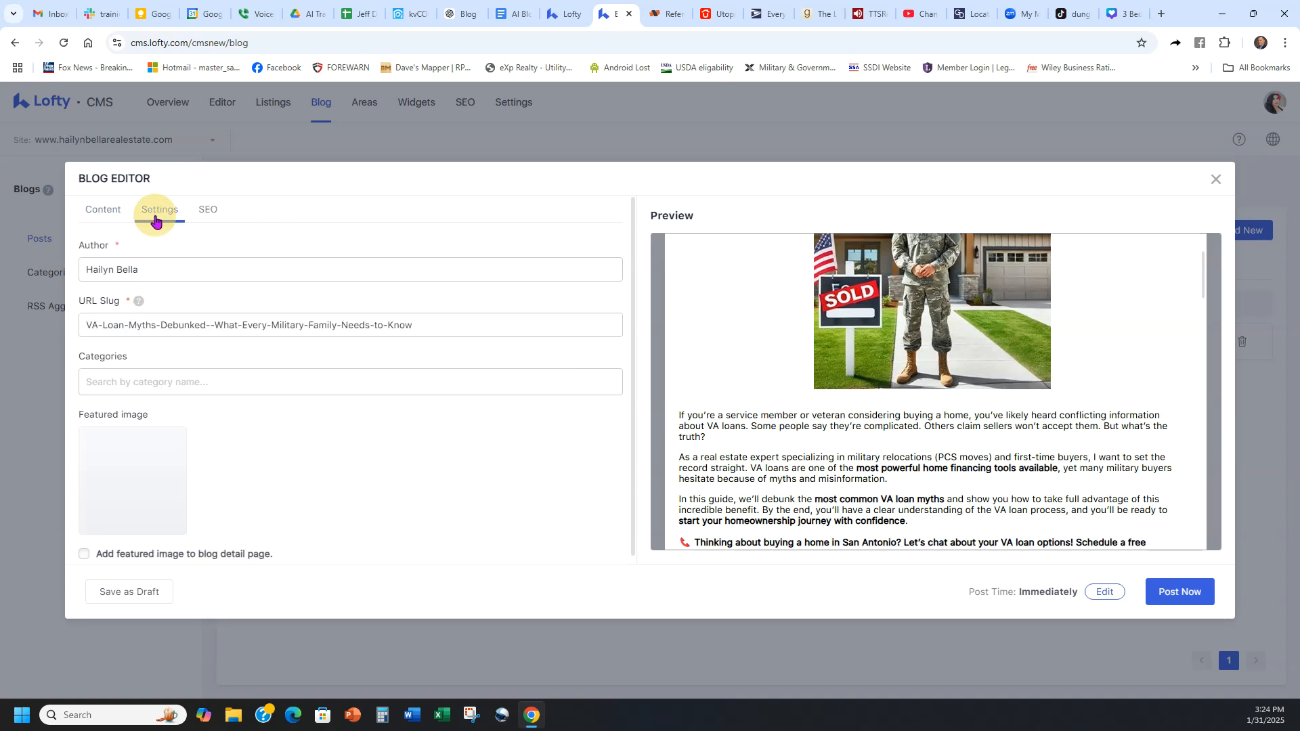
{"action": "left_click", "coordinate": [252, 382]}
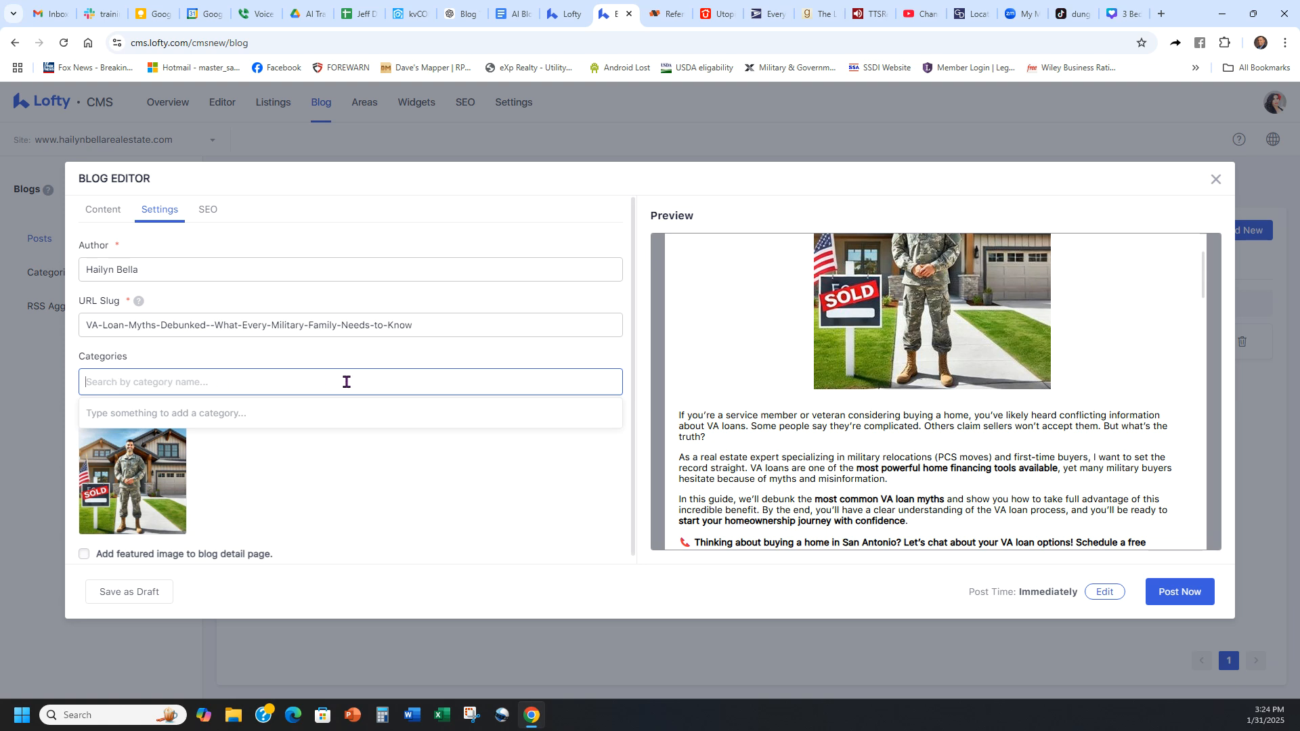
{"action": "left_click", "coordinate": [344, 333]}
{"action": "left_click", "coordinate": [336, 349]}
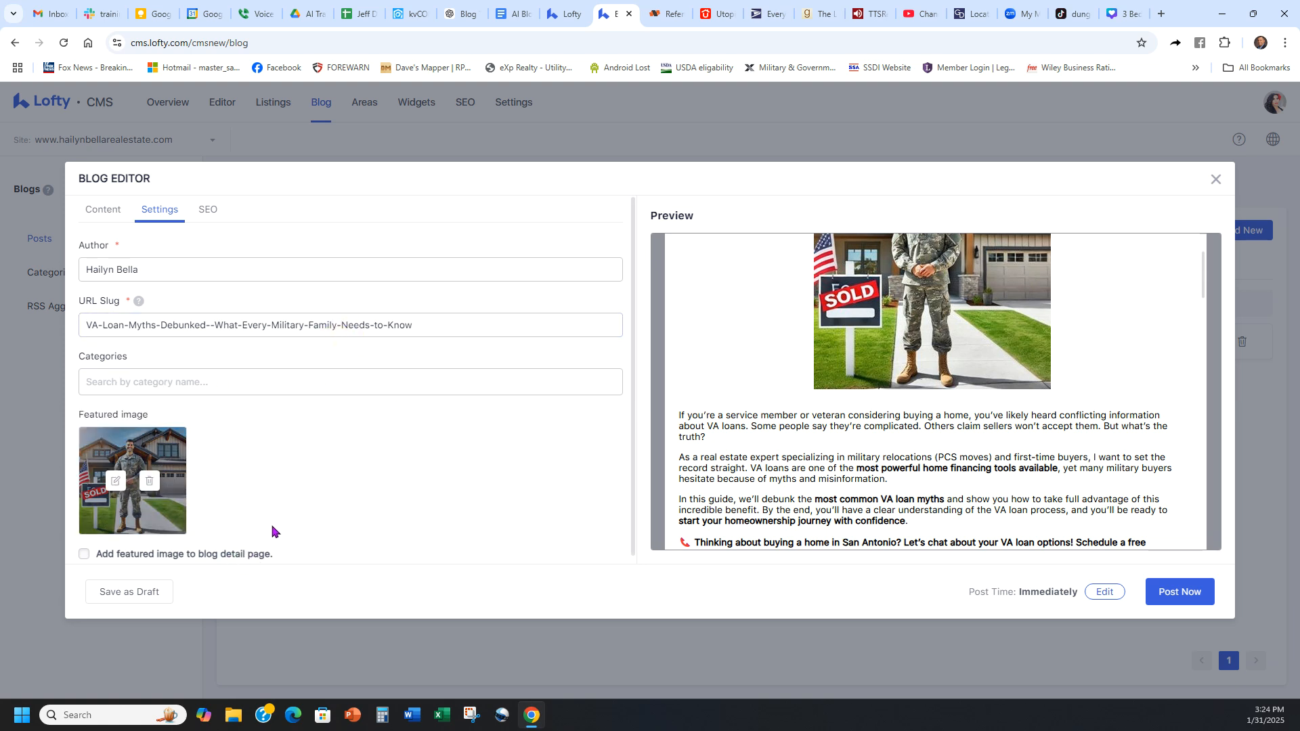
Step: Open the post's SEO fields, then find and copy the suggested meta title from the Blog Title Ideas conversation in ChatGPT
{"action": "left_click", "coordinate": [211, 210]}
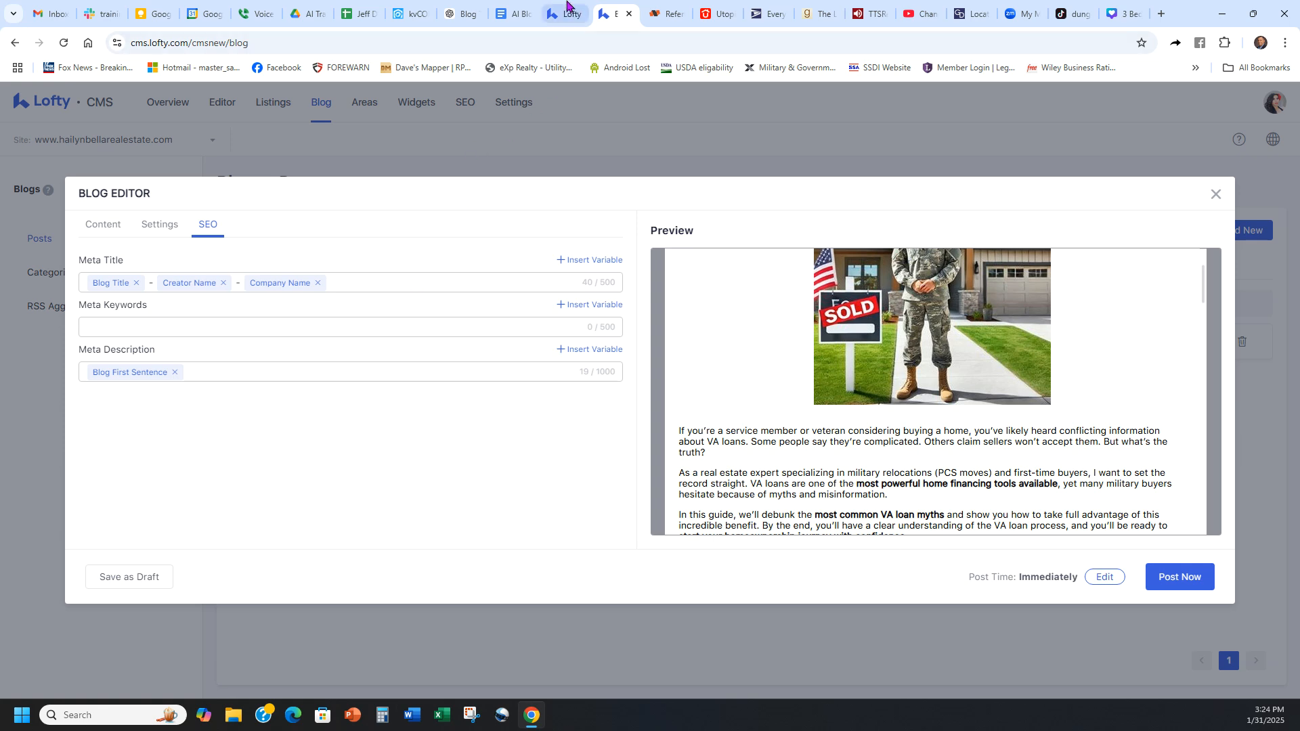
{"action": "left_click", "coordinate": [463, 14]}
{"action": "scroll", "coordinate": [880, 379], "scroll_direction": "up", "scroll_amount": 20}
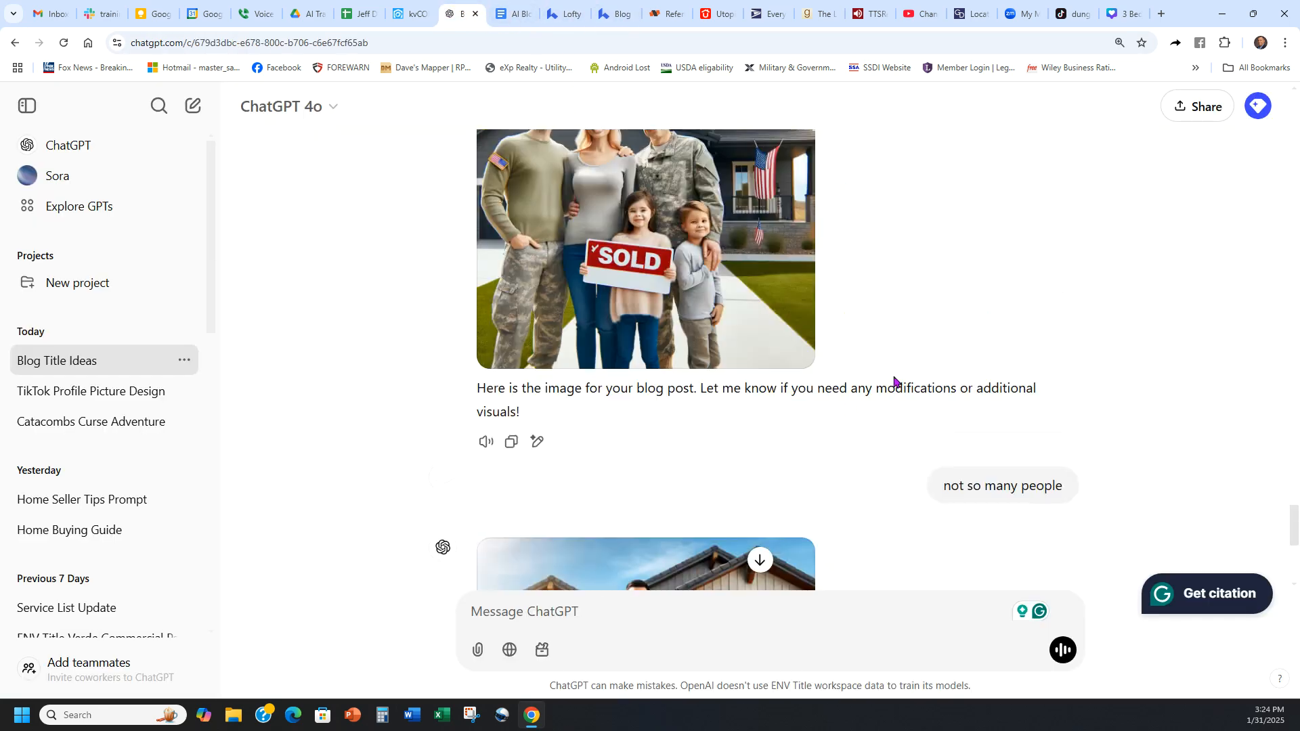
{"action": "scroll", "coordinate": [809, 380], "scroll_direction": "up", "scroll_amount": 20}
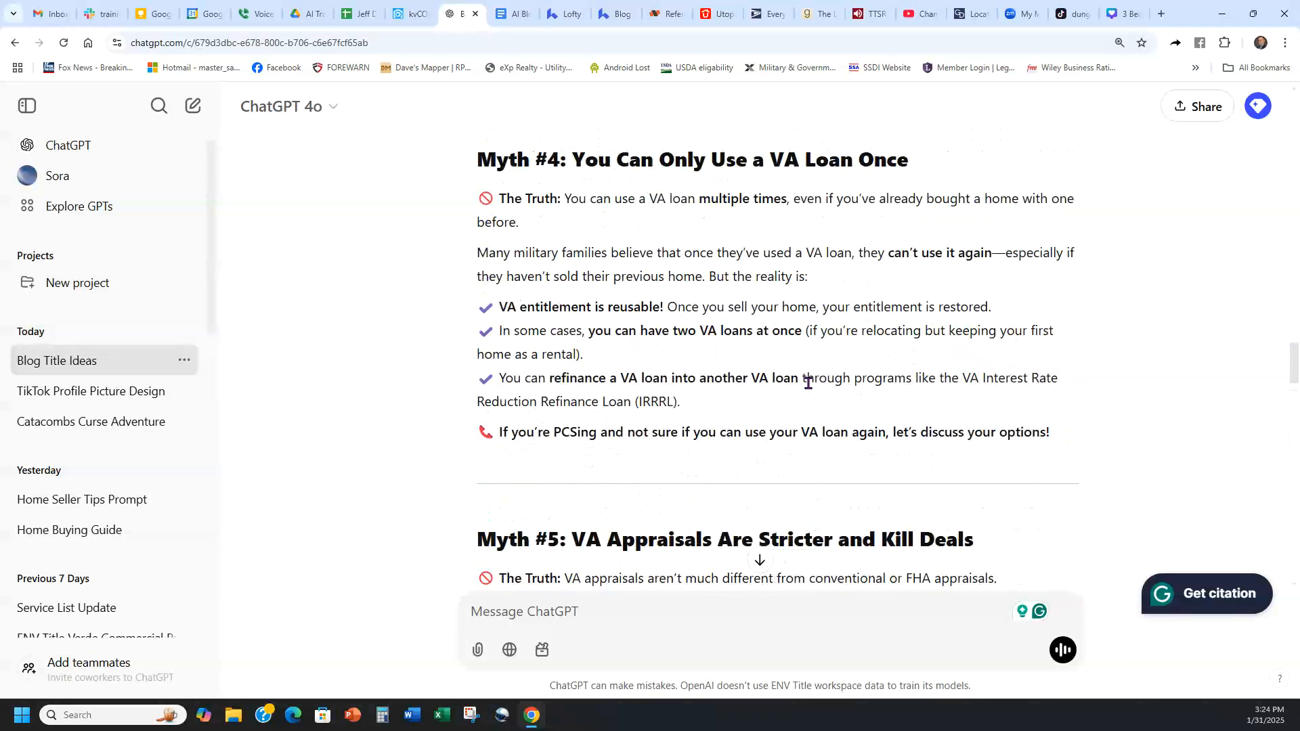
{"action": "scroll", "coordinate": [809, 380], "scroll_direction": "up", "scroll_amount": 20}
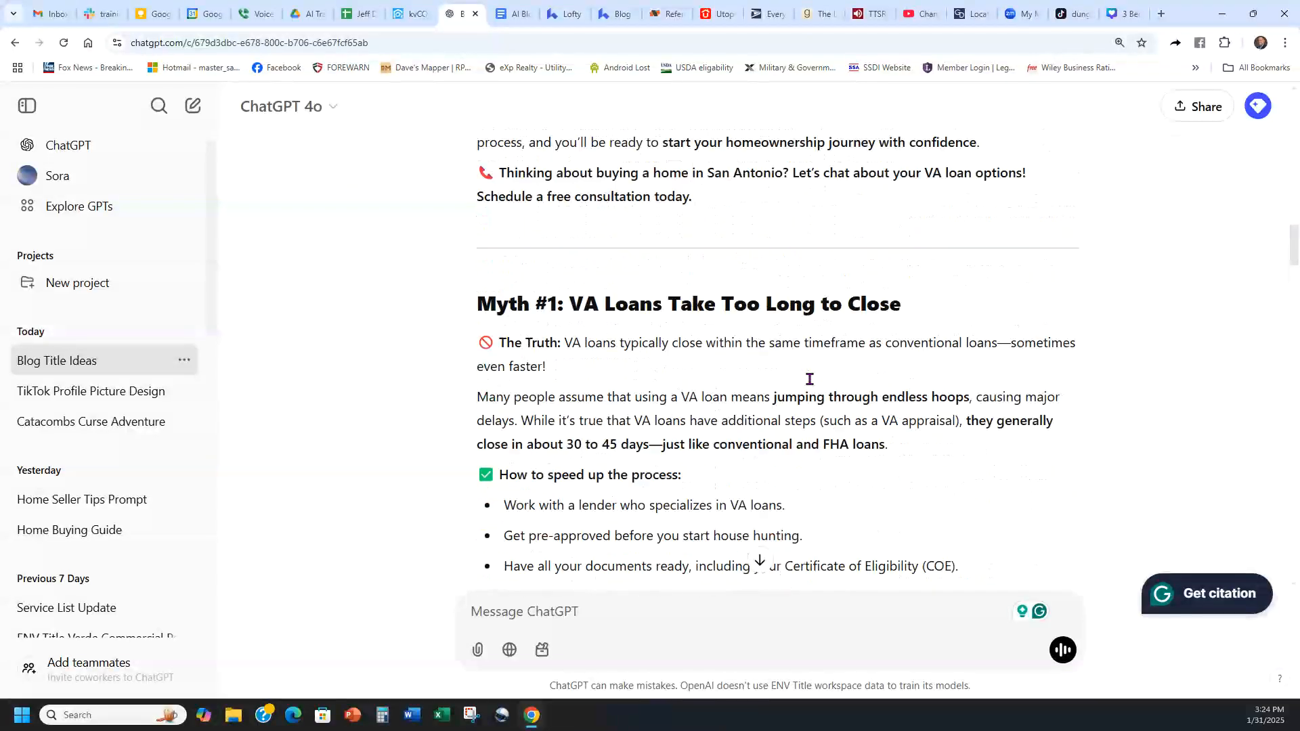
{"action": "scroll", "coordinate": [811, 383], "scroll_direction": "up", "scroll_amount": 1}
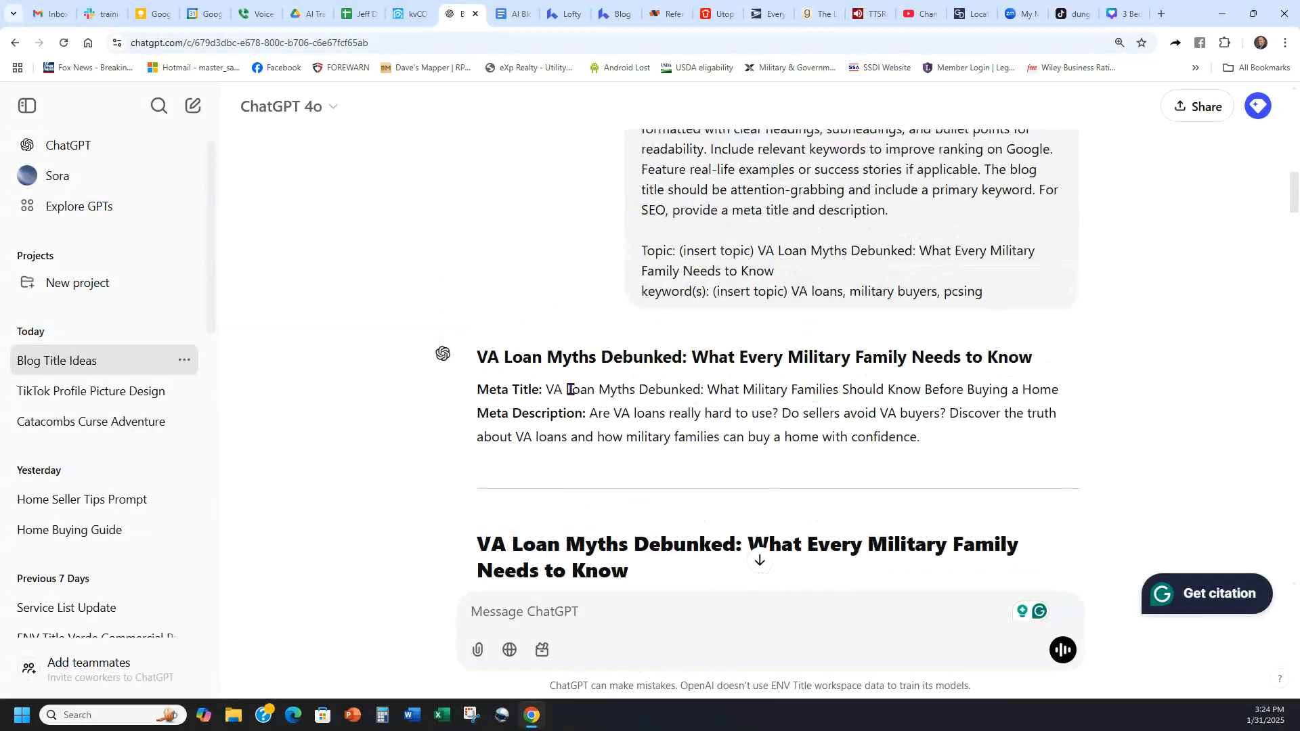
{"action": "left_click_drag", "start_coordinate": [1061, 391], "coordinate": [547, 391]}
{"action": "key", "text": "ctrl+c"}
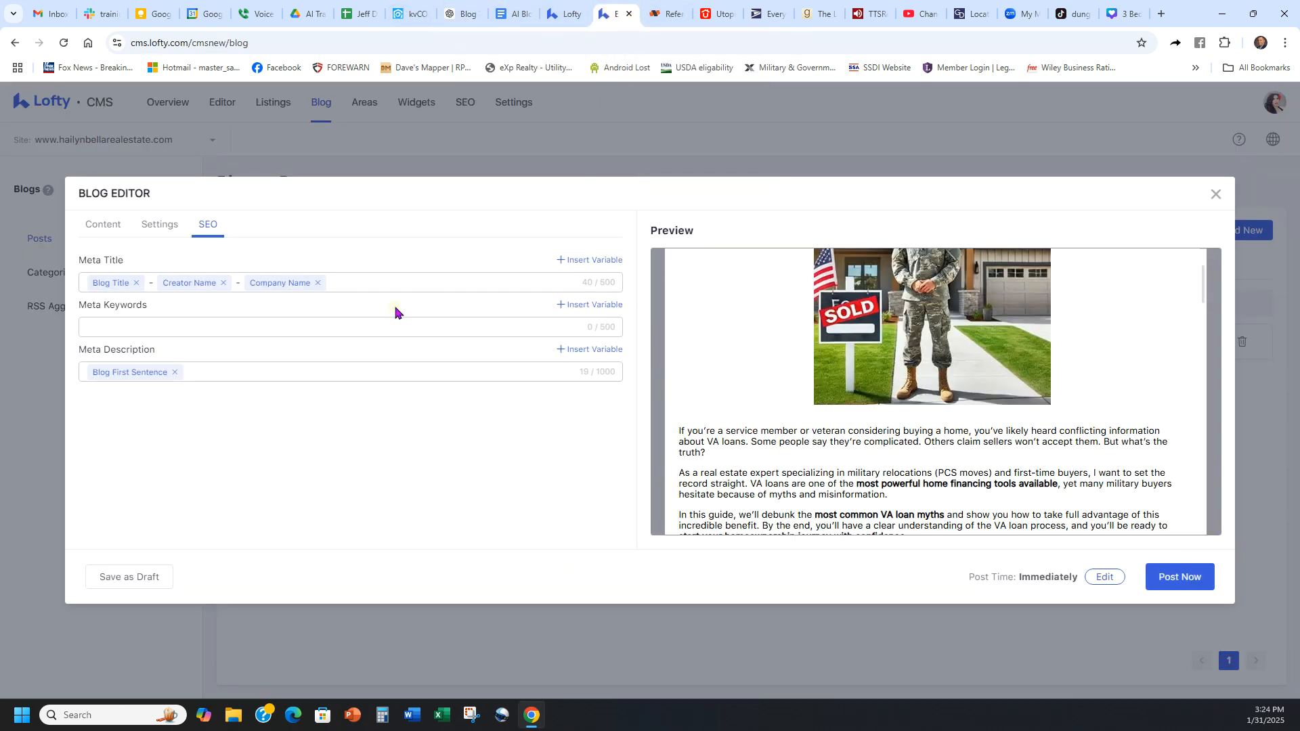
Step: Back in Lofty, replace all Meta Title variables and dashes with "VA Loan Myths Debunked: What Military Families Should Know Before Buying a Home"
{"action": "left_click", "coordinate": [613, 13]}
{"action": "left_click", "coordinate": [318, 283]}
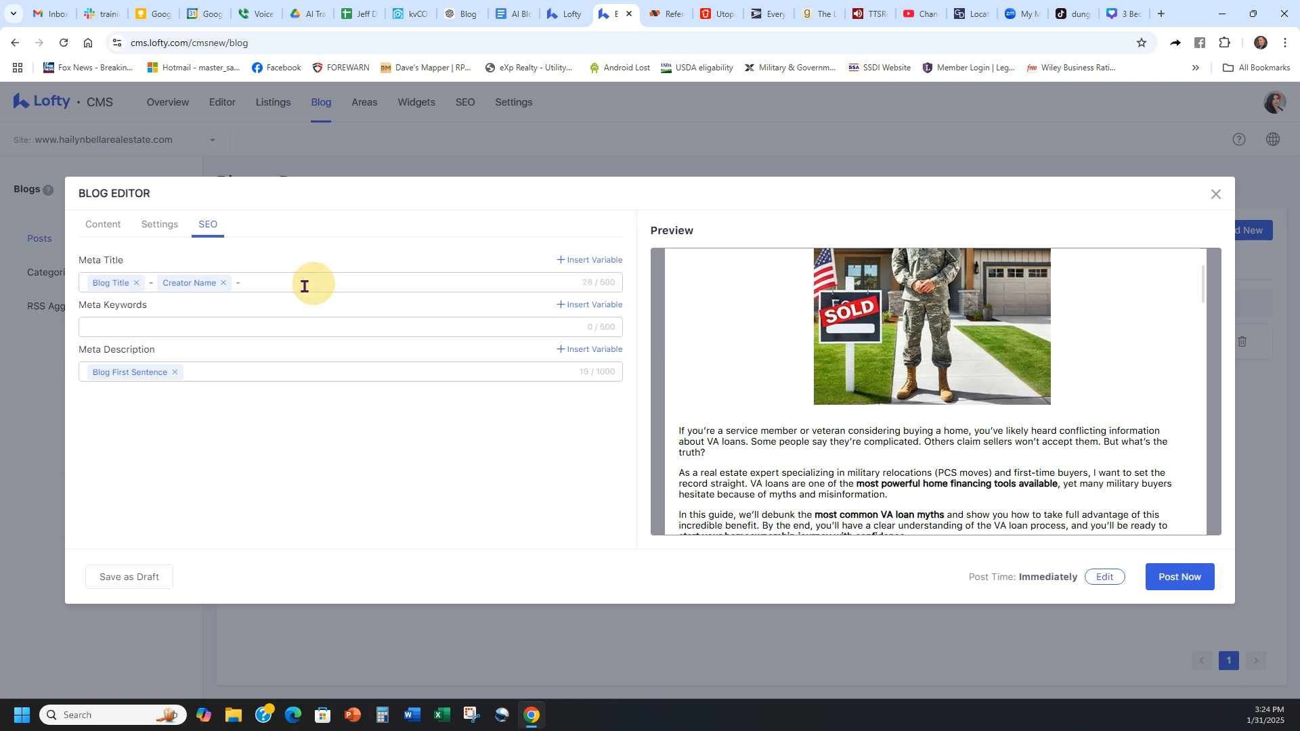
{"action": "left_click", "coordinate": [222, 283]}
{"action": "left_click", "coordinate": [136, 283]}
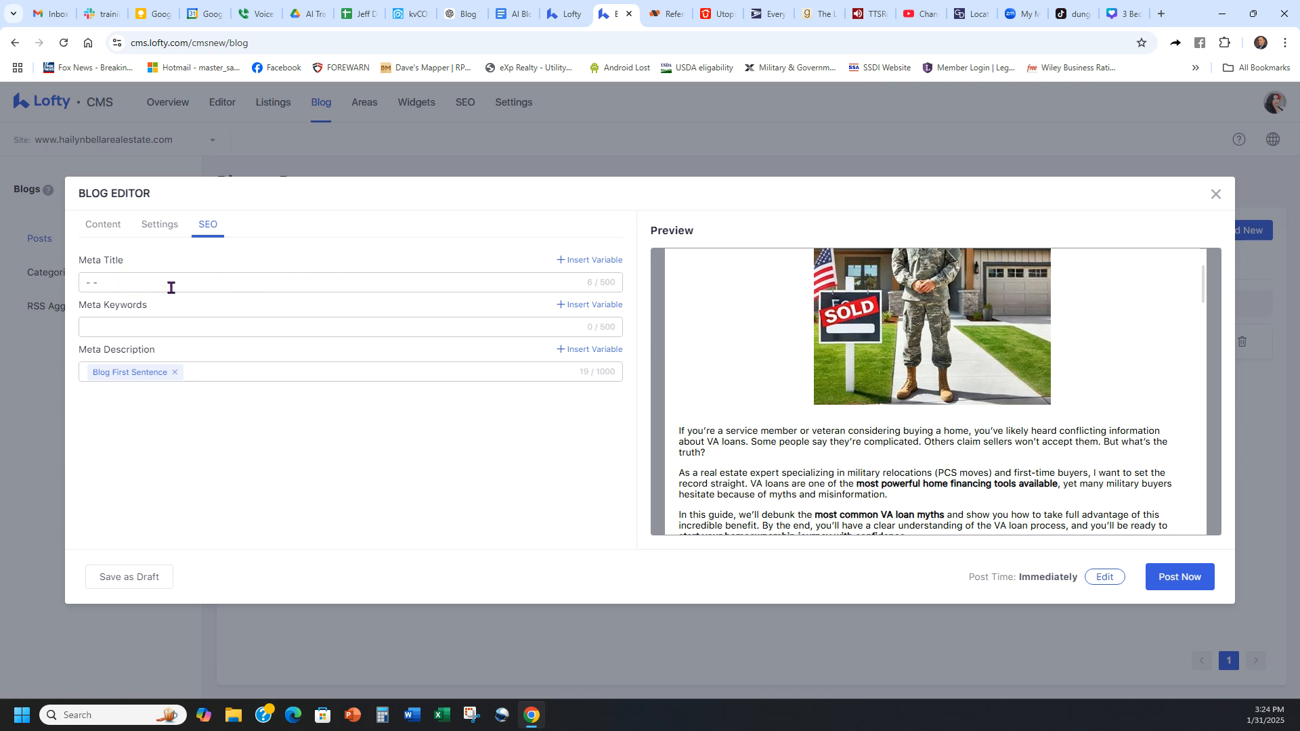
{"action": "left_click", "coordinate": [126, 282]}
{"action": "key", "text": "ctrl+v"}
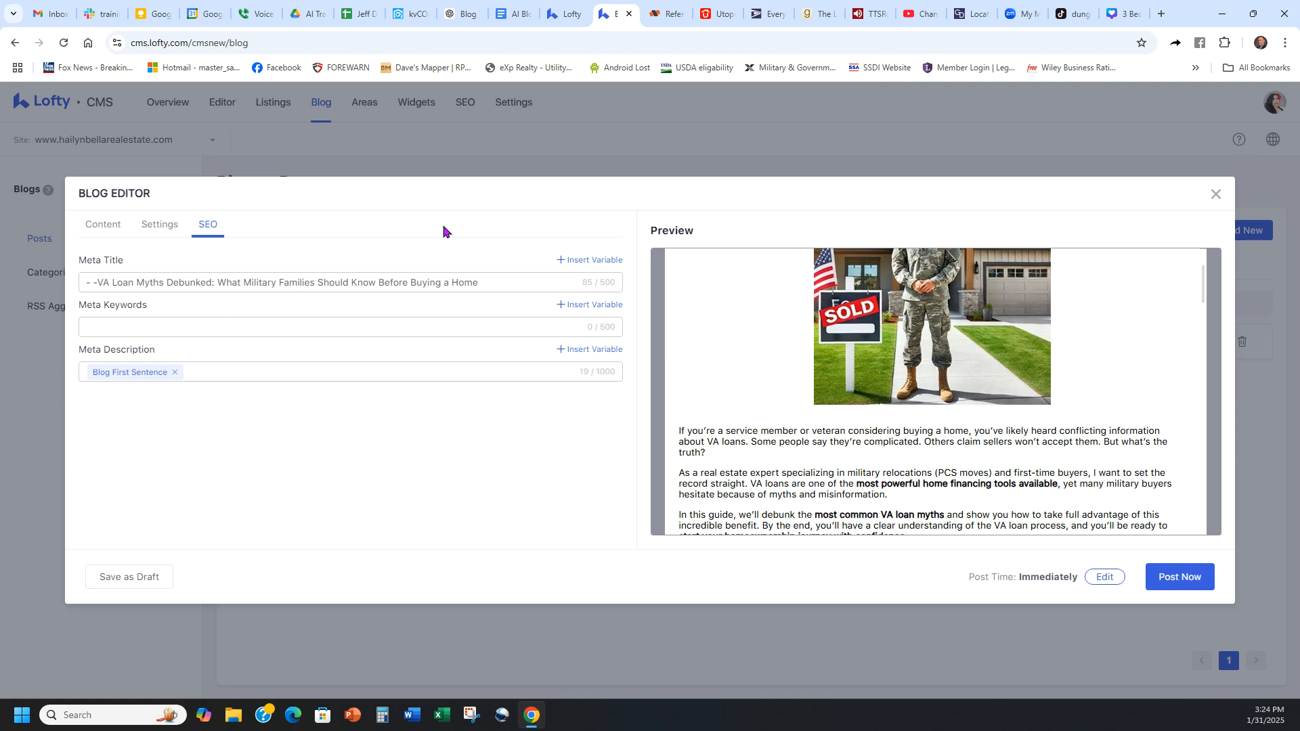
{"action": "left_click", "coordinate": [97, 283]}
{"action": "key", "text": "BackSpace"}
{"action": "key", "text": "BackSpace"}
{"action": "key", "text": "BackSpace"}
{"action": "key", "text": "BackSpace"}
{"action": "key", "text": "BackSpace"}
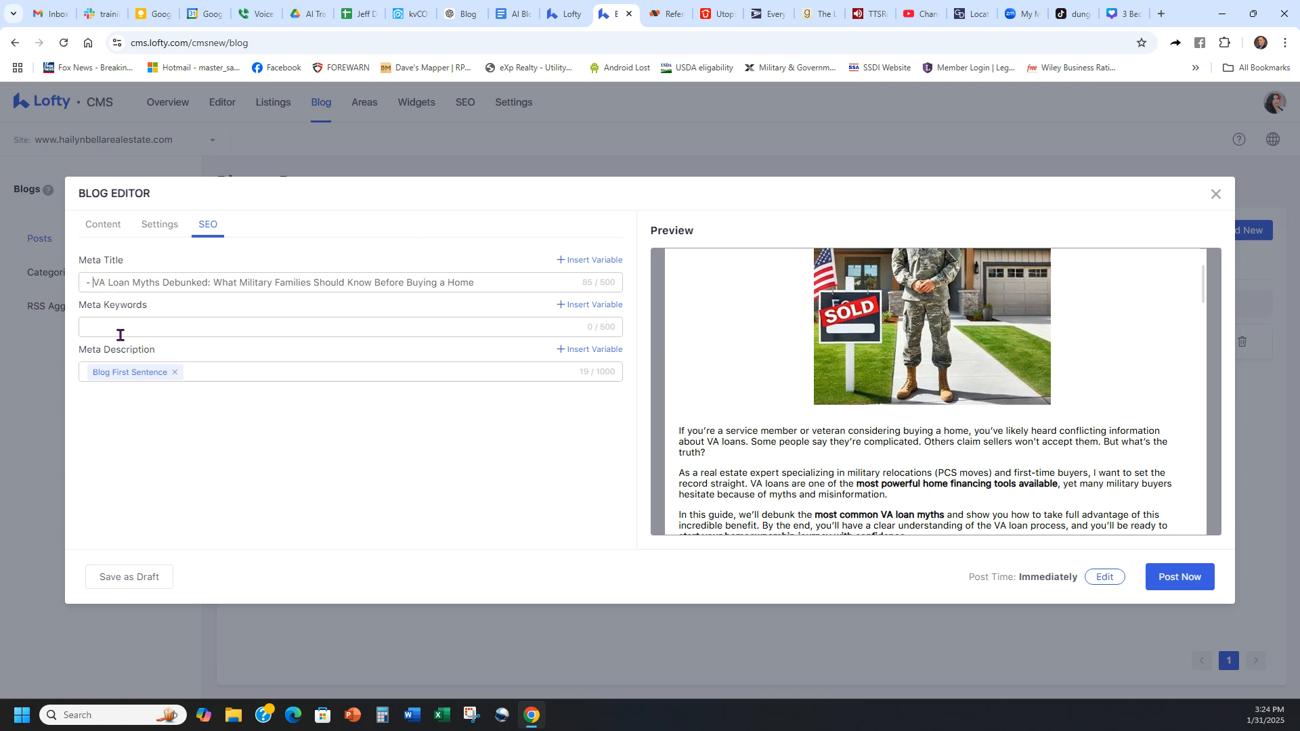
Step: Copy the suggested meta description from ChatGPT and paste it into the Meta Keywords field in Lofty
{"action": "left_click", "coordinate": [456, 12]}
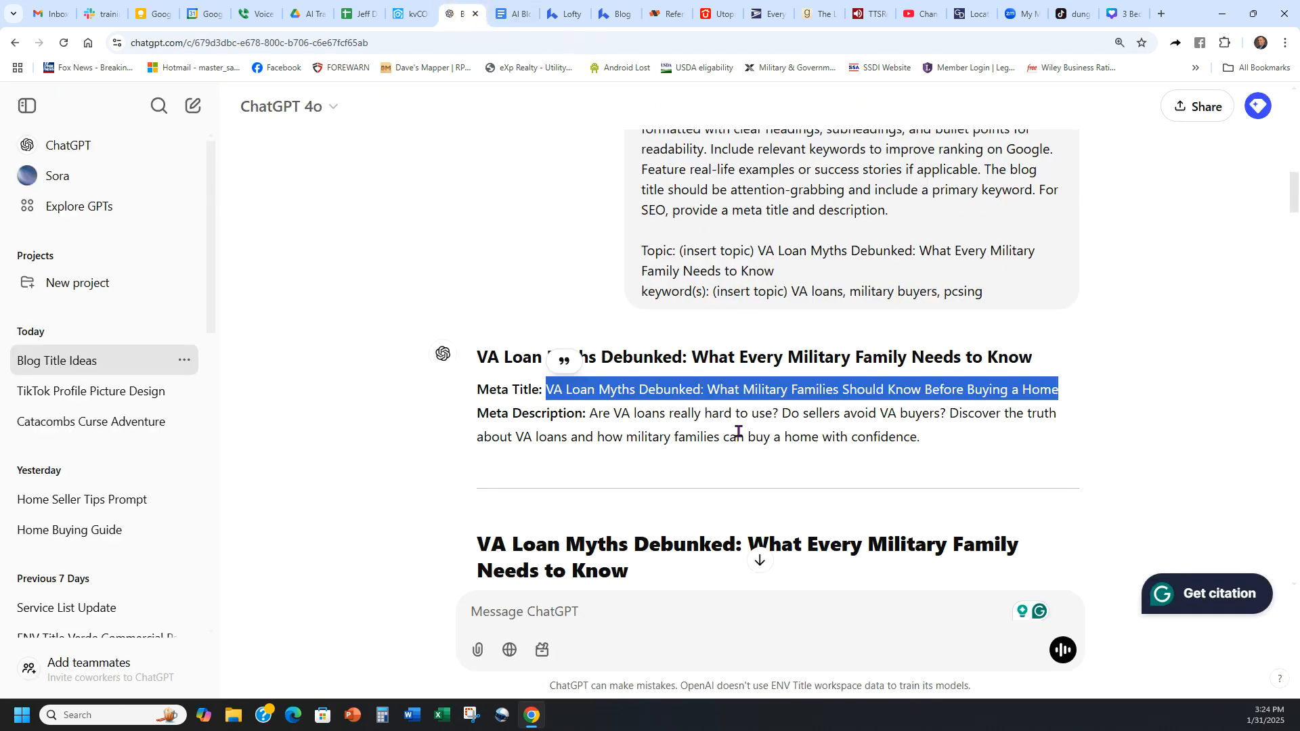
{"action": "left_click", "coordinate": [932, 441]}
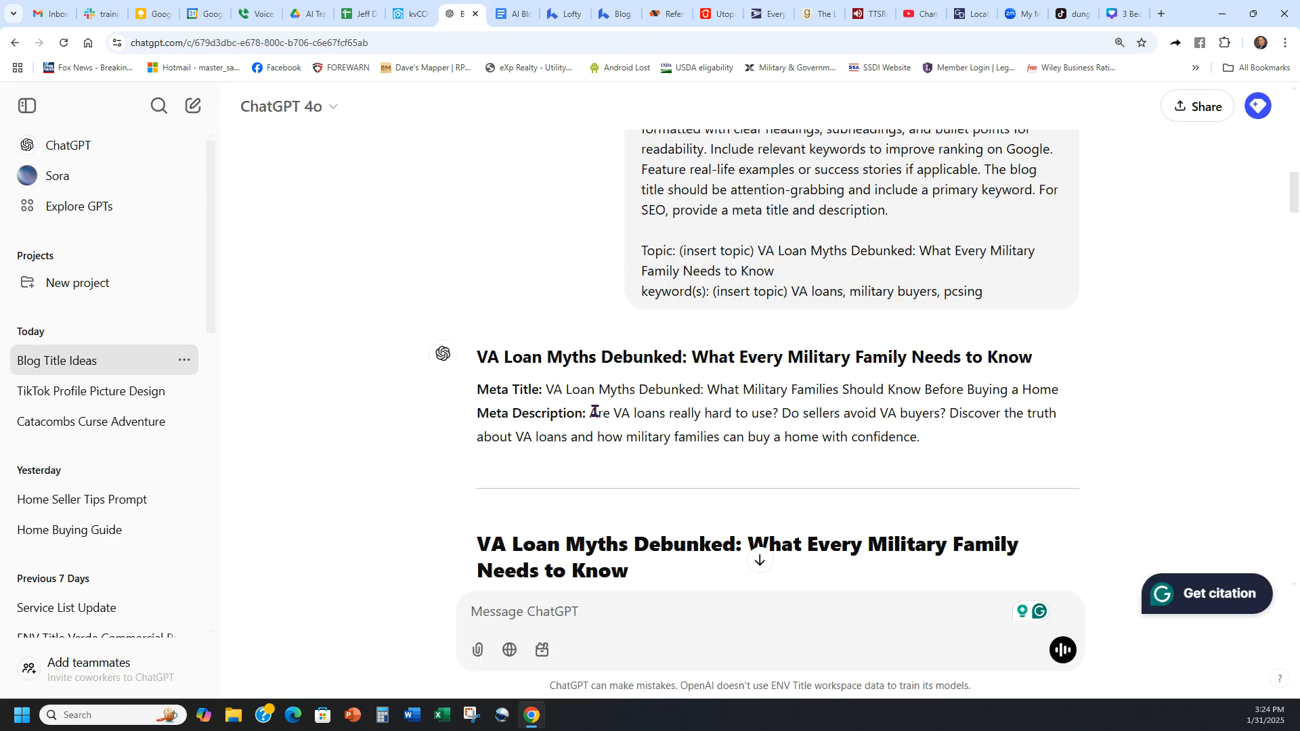
{"action": "left_click_drag", "start_coordinate": [591, 412], "coordinate": [955, 438]}
{"action": "key", "text": "ctrl+c"}
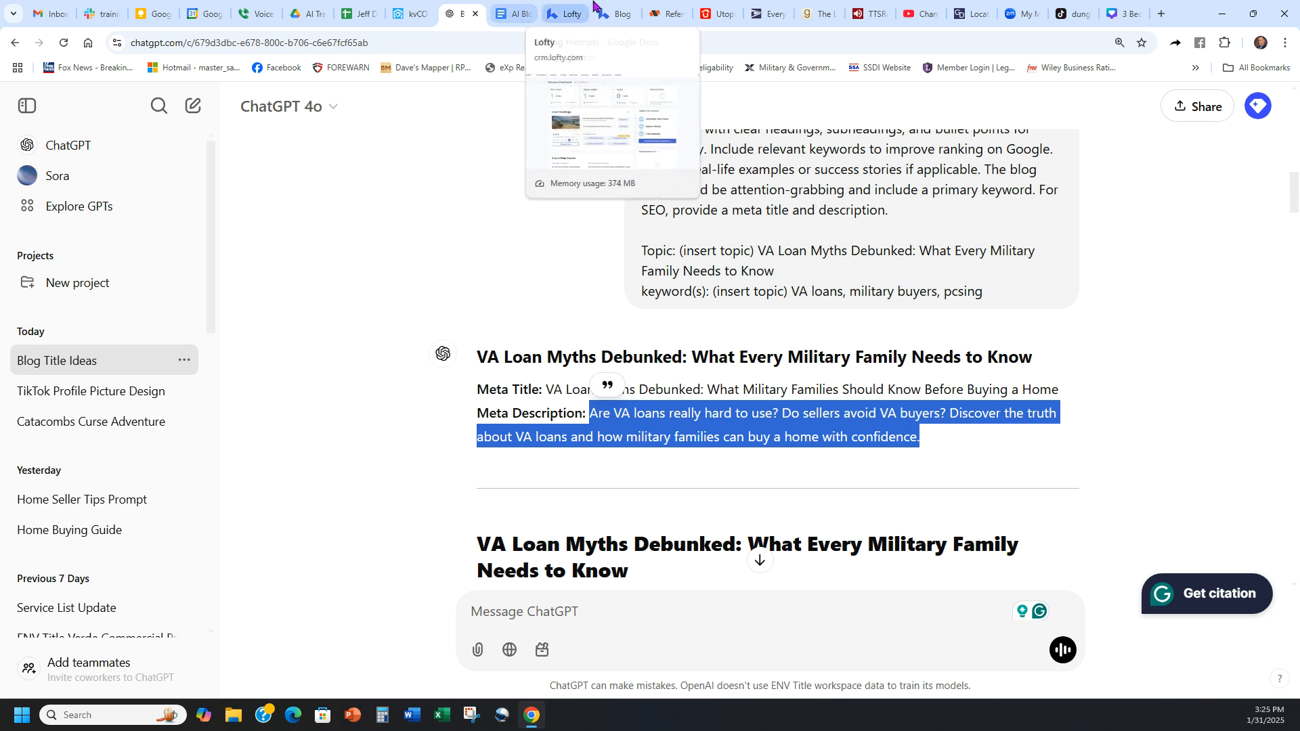
{"action": "left_click", "coordinate": [613, 14]}
{"action": "left_click", "coordinate": [181, 318]}
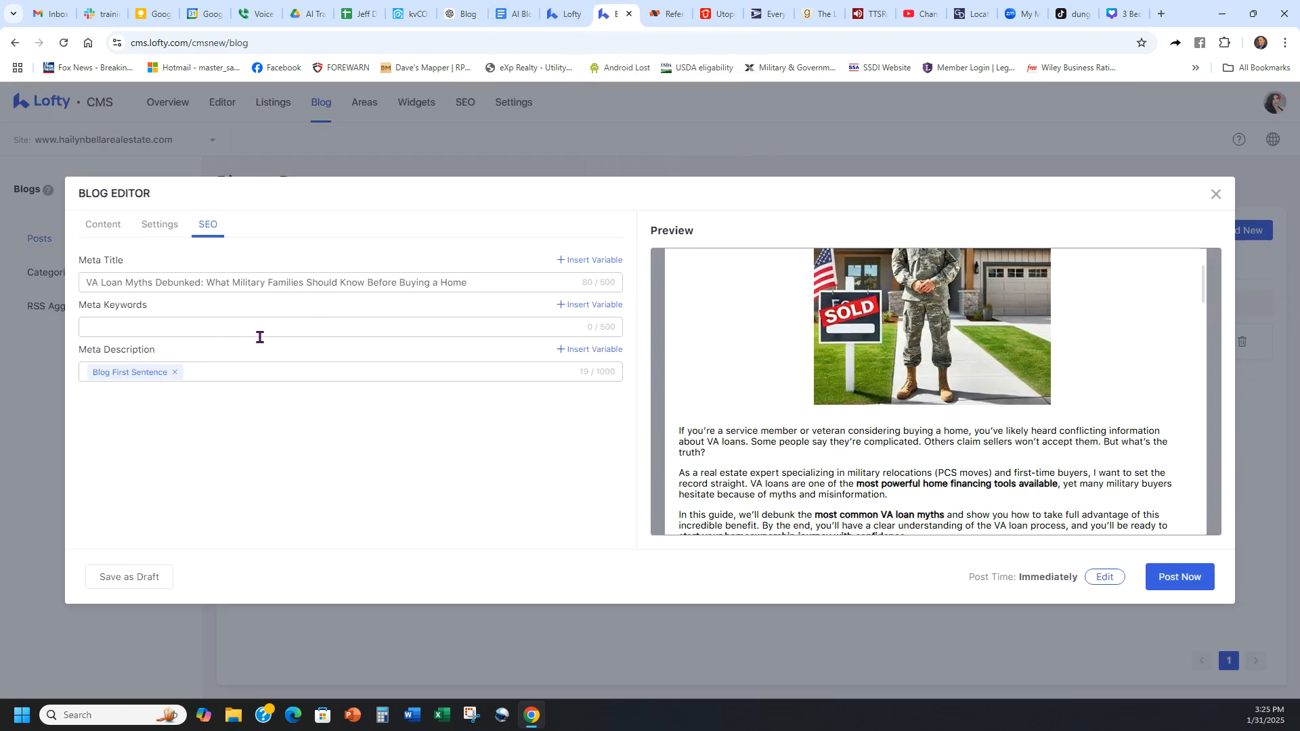
{"action": "key", "text": "ctrl+v"}
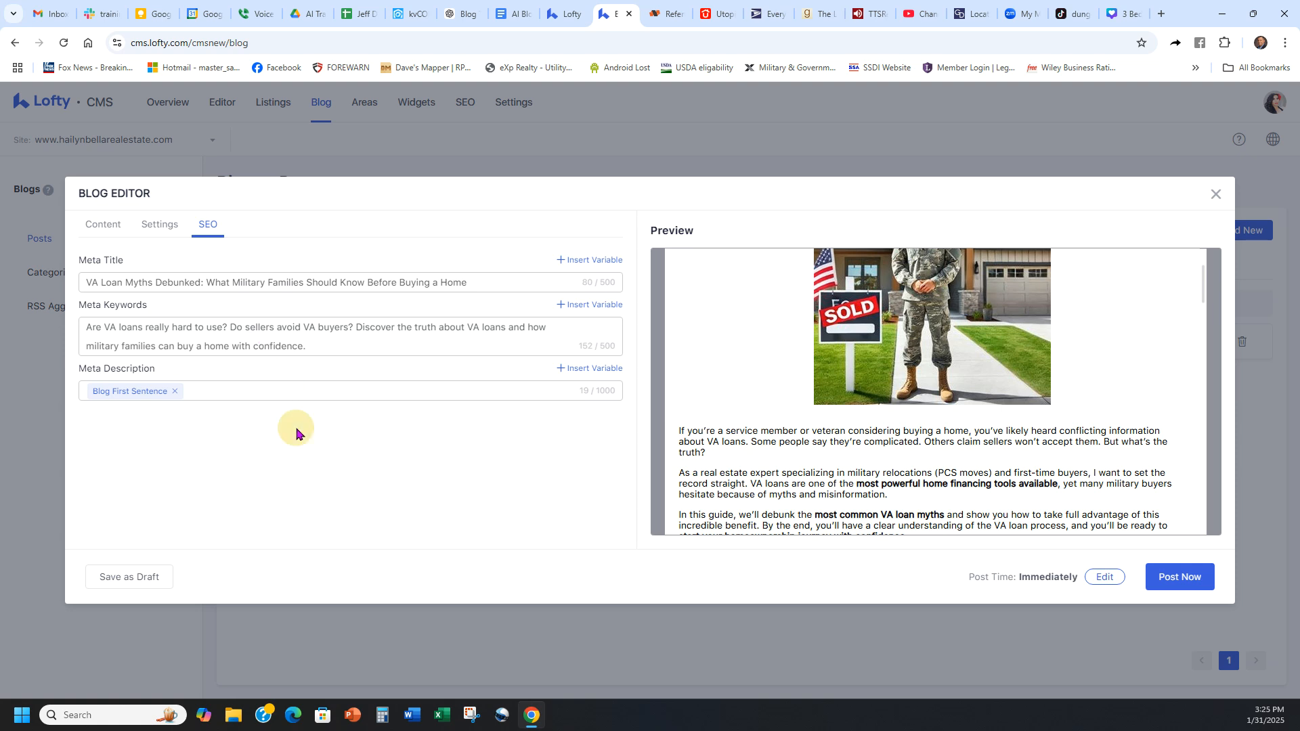
Step: Replace the Blog First Sentence variable in Meta Description with the copied description, and clear that text from Meta Keywords
{"action": "left_click", "coordinate": [174, 391]}
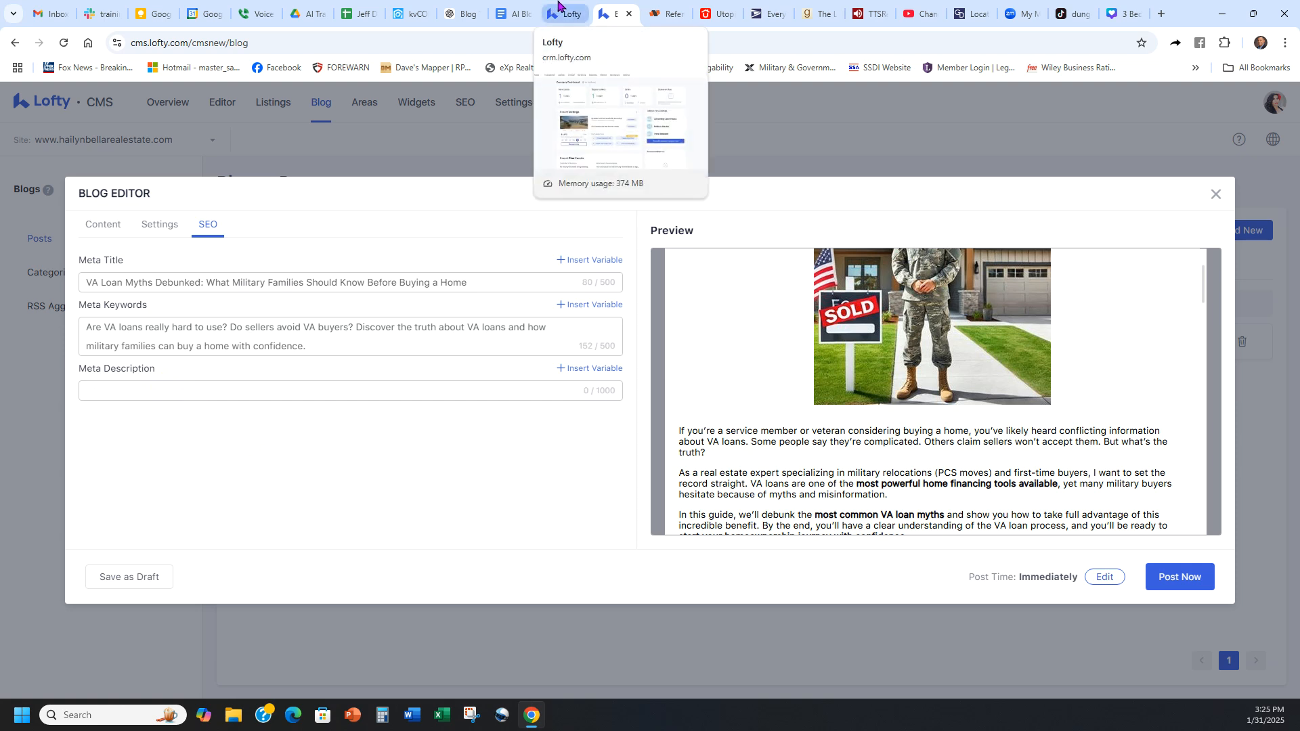
{"action": "left_click", "coordinate": [460, 14]}
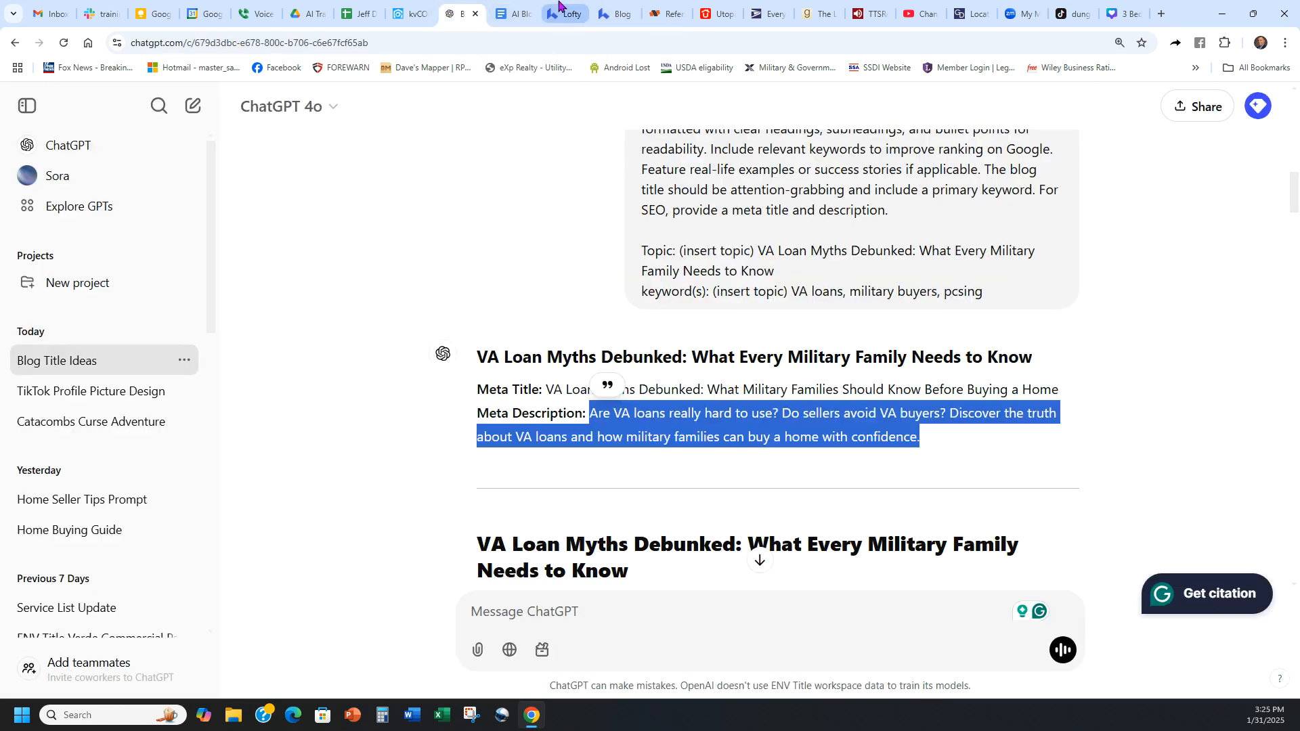
{"action": "left_click", "coordinate": [520, 8]}
{"action": "left_click", "coordinate": [565, 14]}
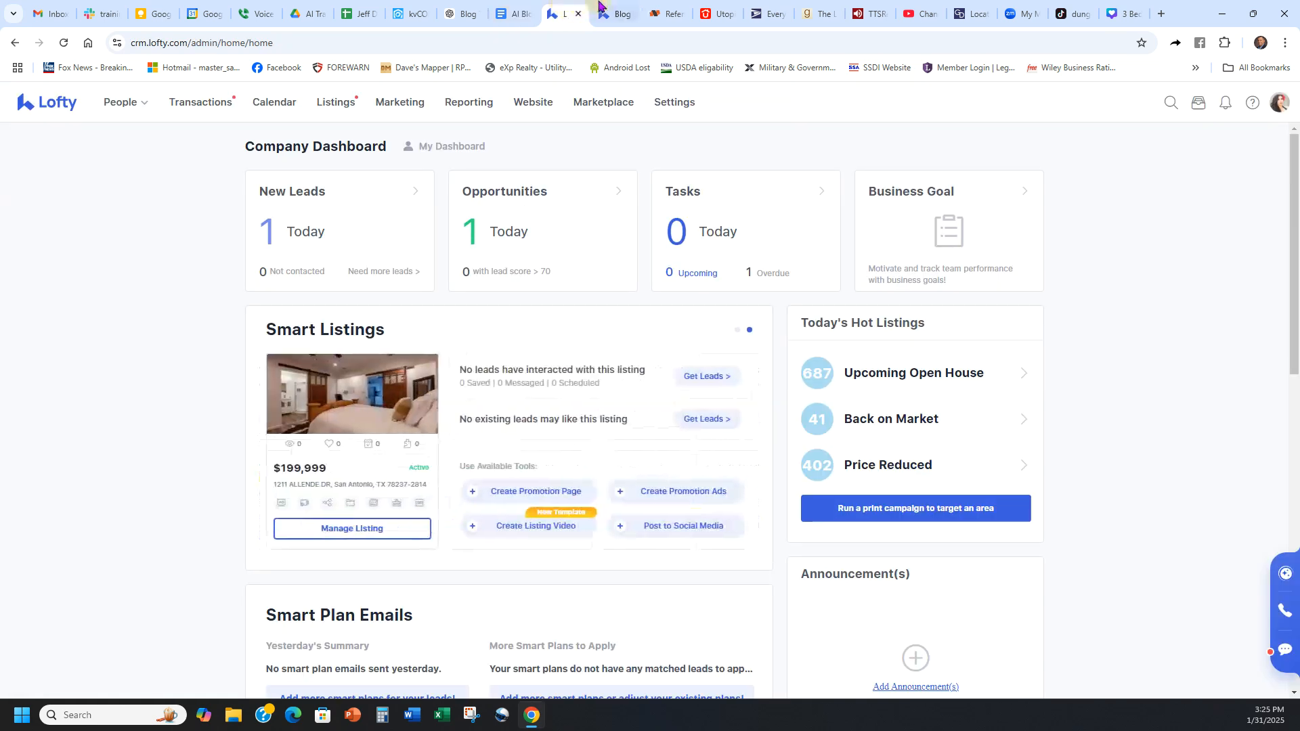
{"action": "left_click", "coordinate": [615, 13]}
{"action": "left_click", "coordinate": [210, 383]}
{"action": "key", "text": "ctrl+v"}
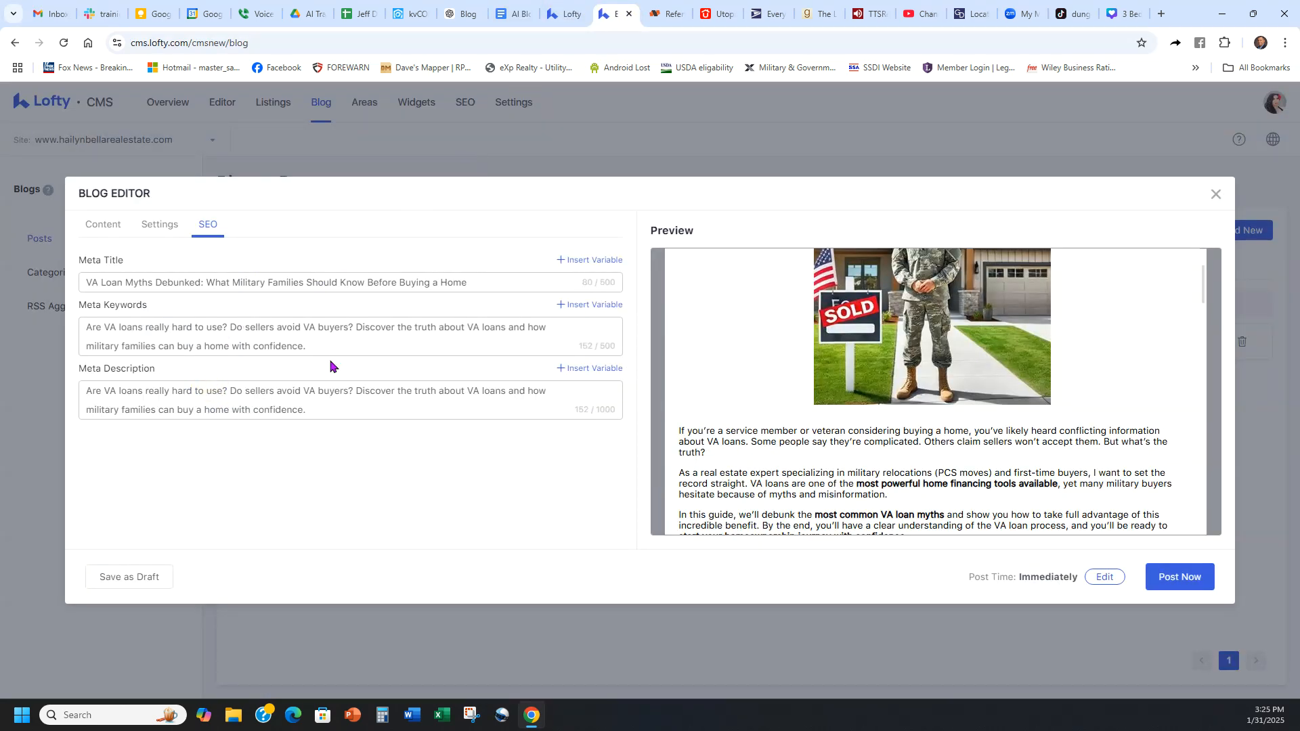
{"action": "left_click_drag", "start_coordinate": [311, 349], "coordinate": [87, 328]}
{"action": "key", "text": "BackSpace"}
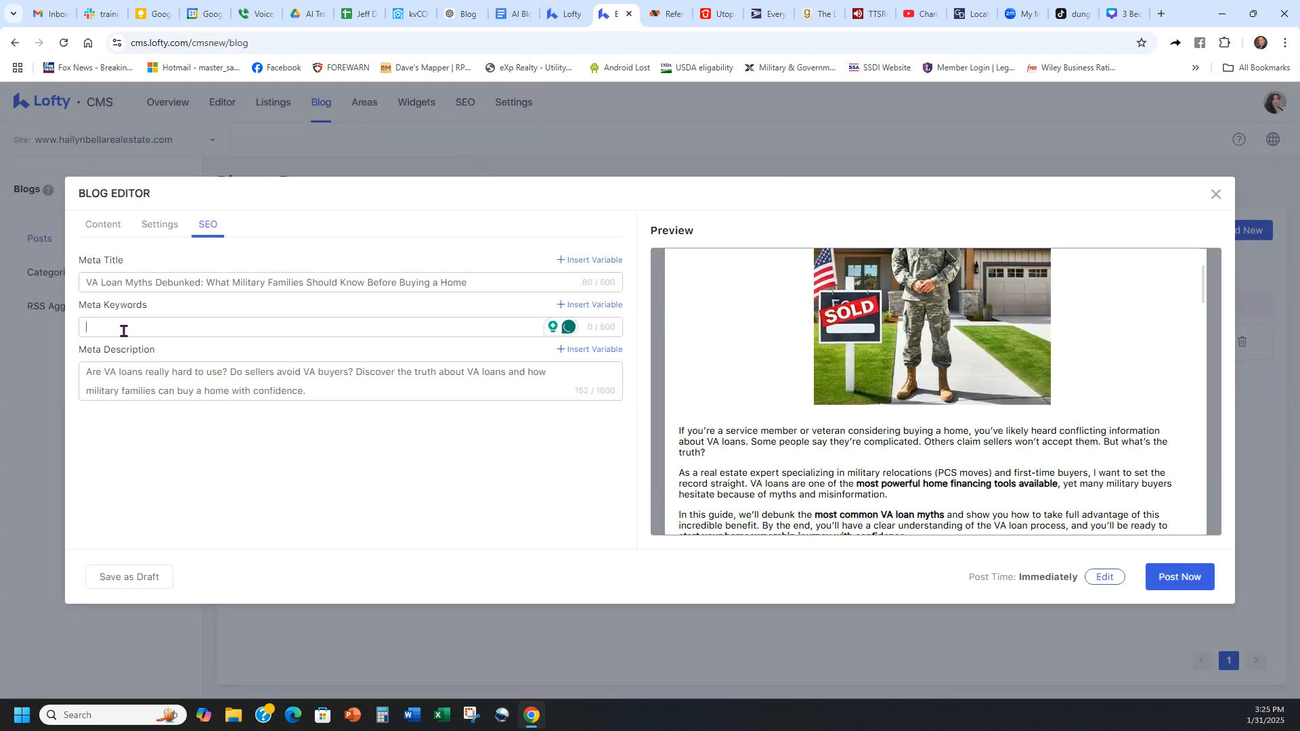
Step: Return to the ChatGPT conversation and send the request "please give me some meta keywords"
{"action": "left_click_drag", "start_coordinate": [169, 306], "coordinate": [81, 306]}
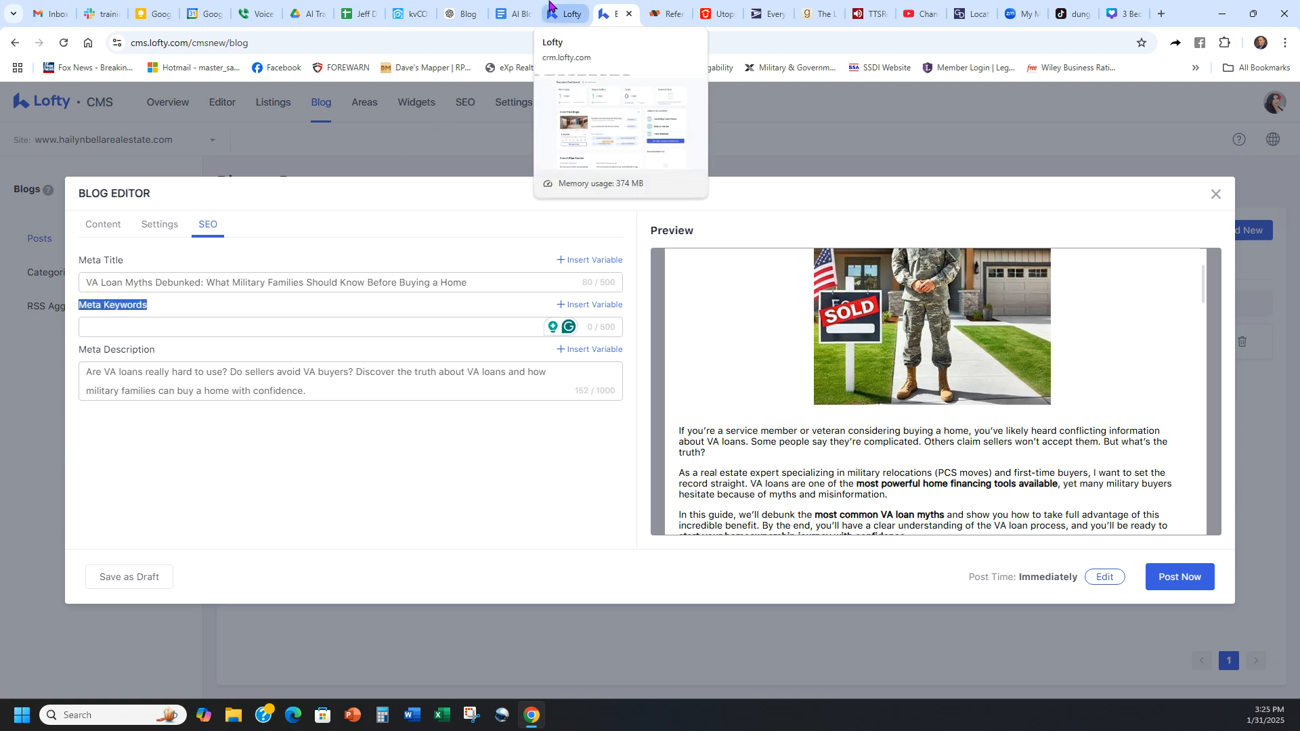
{"action": "left_click", "coordinate": [515, 14]}
{"action": "left_click", "coordinate": [462, 14]}
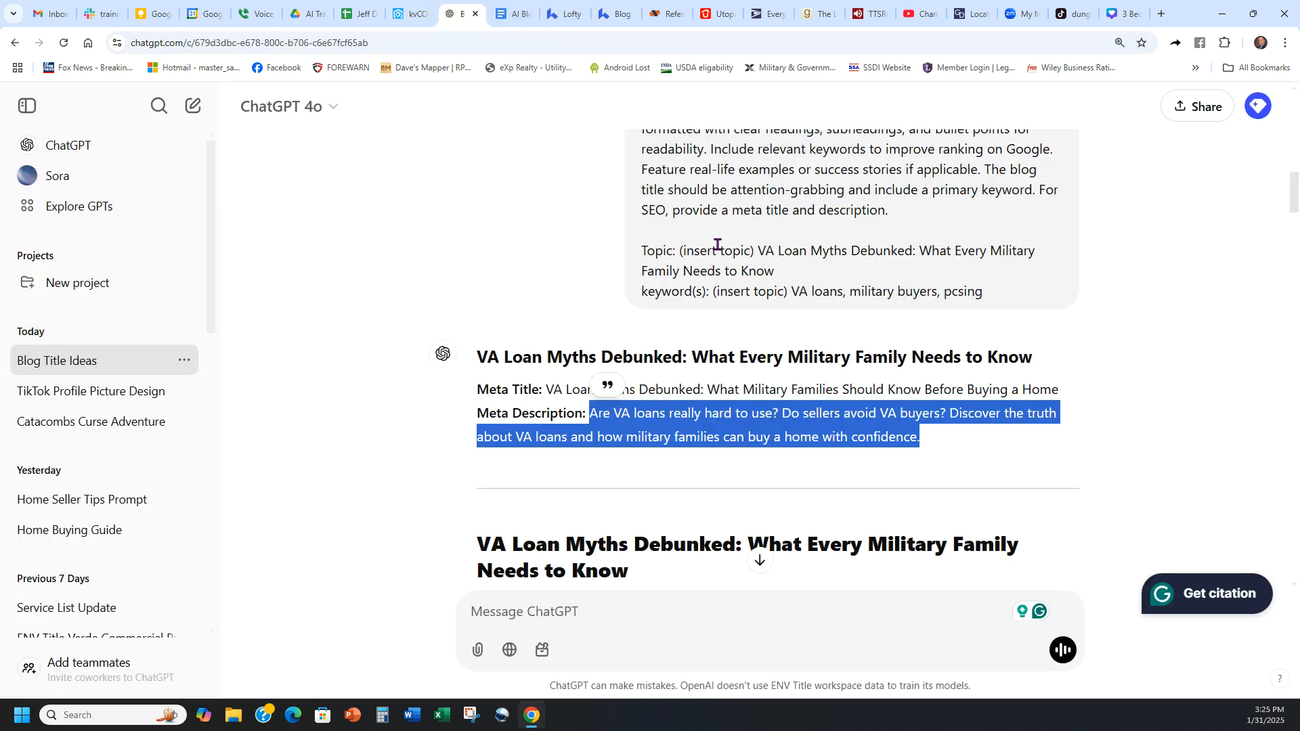
{"action": "left_click", "coordinate": [759, 559]}
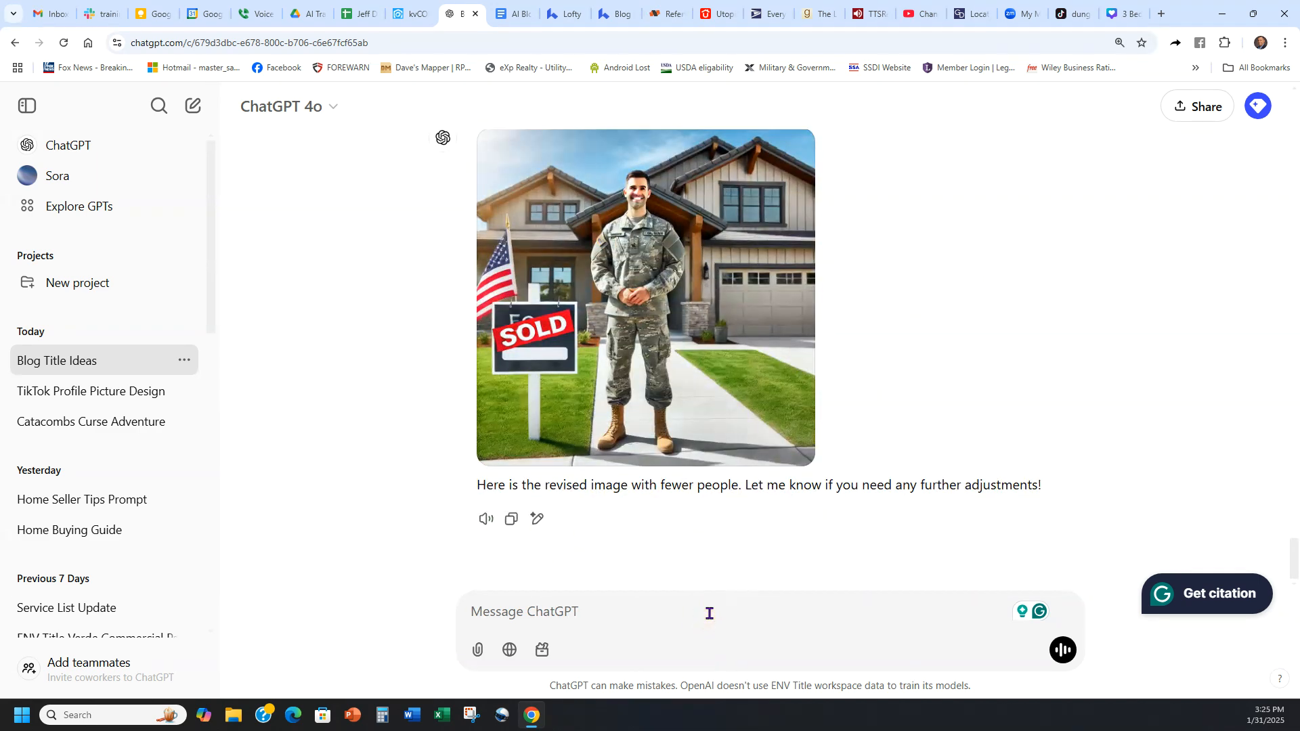
{"action": "type", "text": "please give me some me"}
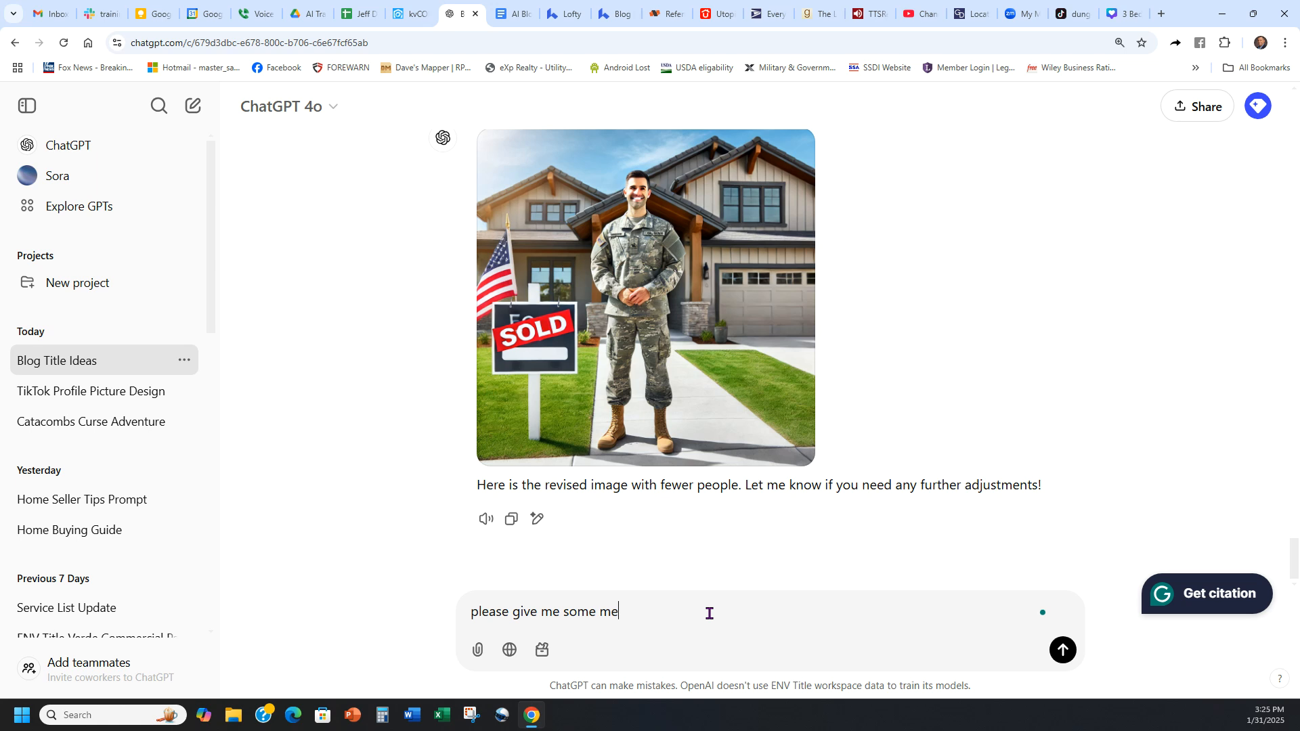
{"action": "type", "text": "ta keywords"}
{"action": "key", "text": "Return"}
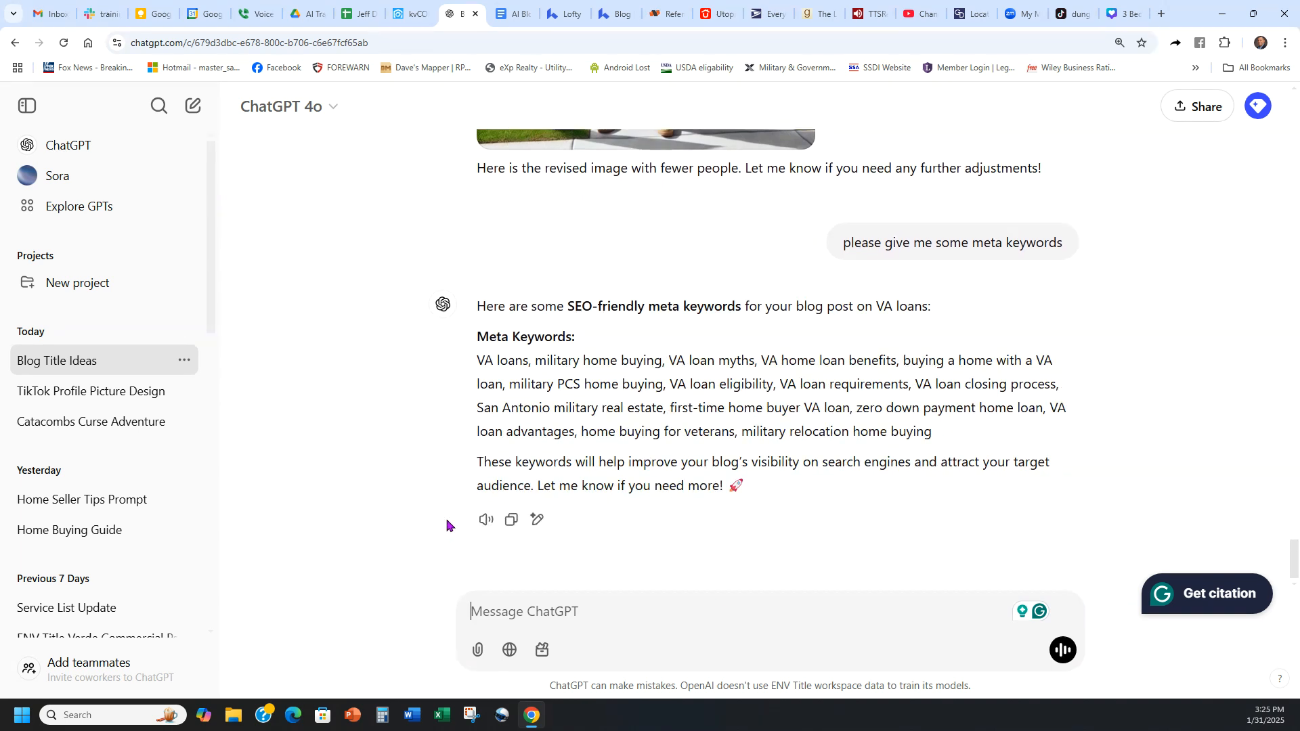
Step: Copy ChatGPT's full meta keyword list, from "VA loans" to "military relocation home buying", into Lofty's Meta Keywords field
{"action": "left_click_drag", "start_coordinate": [481, 357], "coordinate": [959, 444]}
{"action": "key", "text": "ctrl+c"}
{"action": "left_click", "coordinate": [628, 12]}
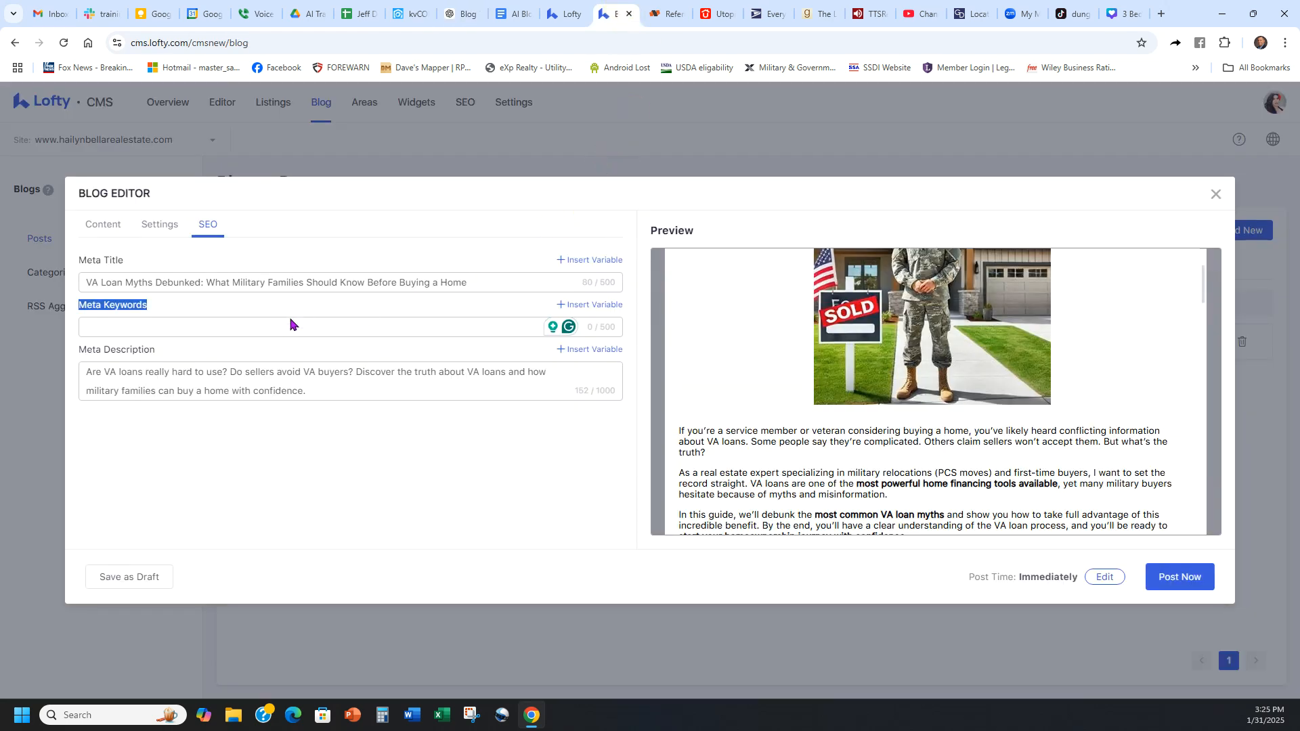
{"action": "key", "text": "ctrl+v"}
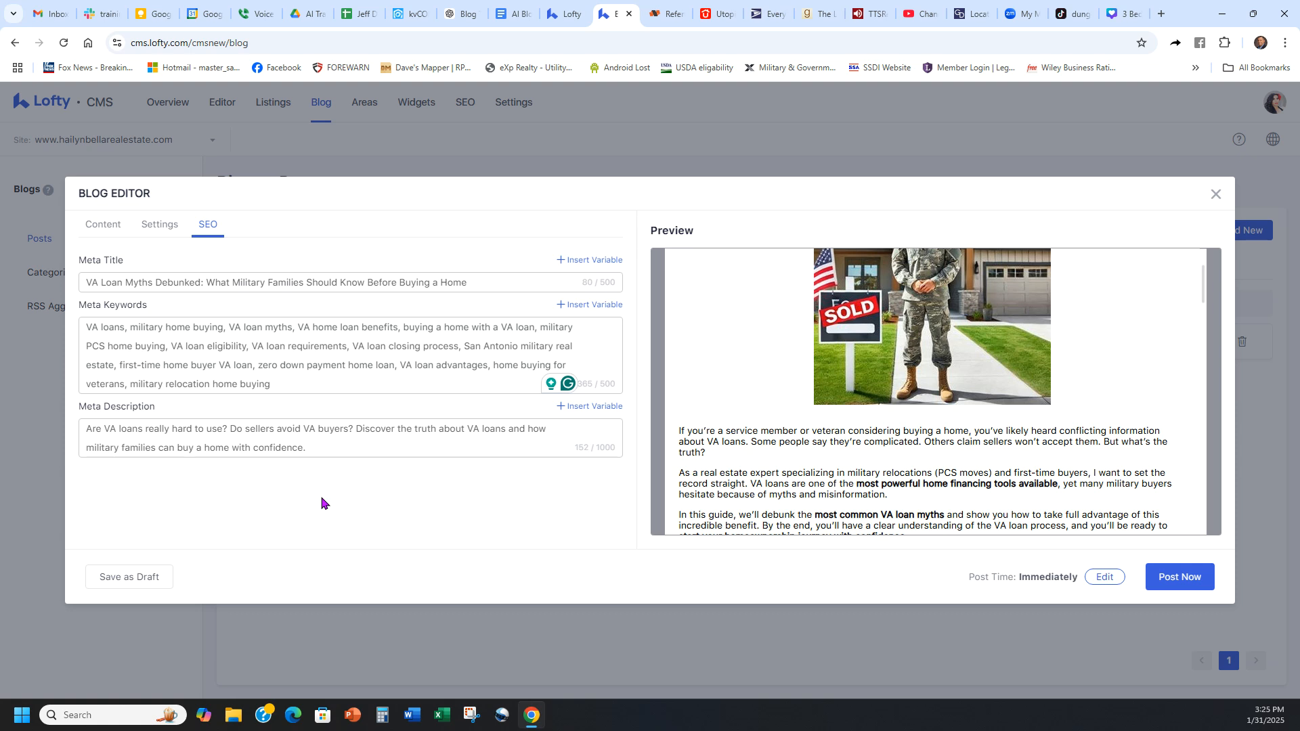
Step: Review the post's settings, content and preview once more before publishing
{"action": "left_click", "coordinate": [155, 223]}
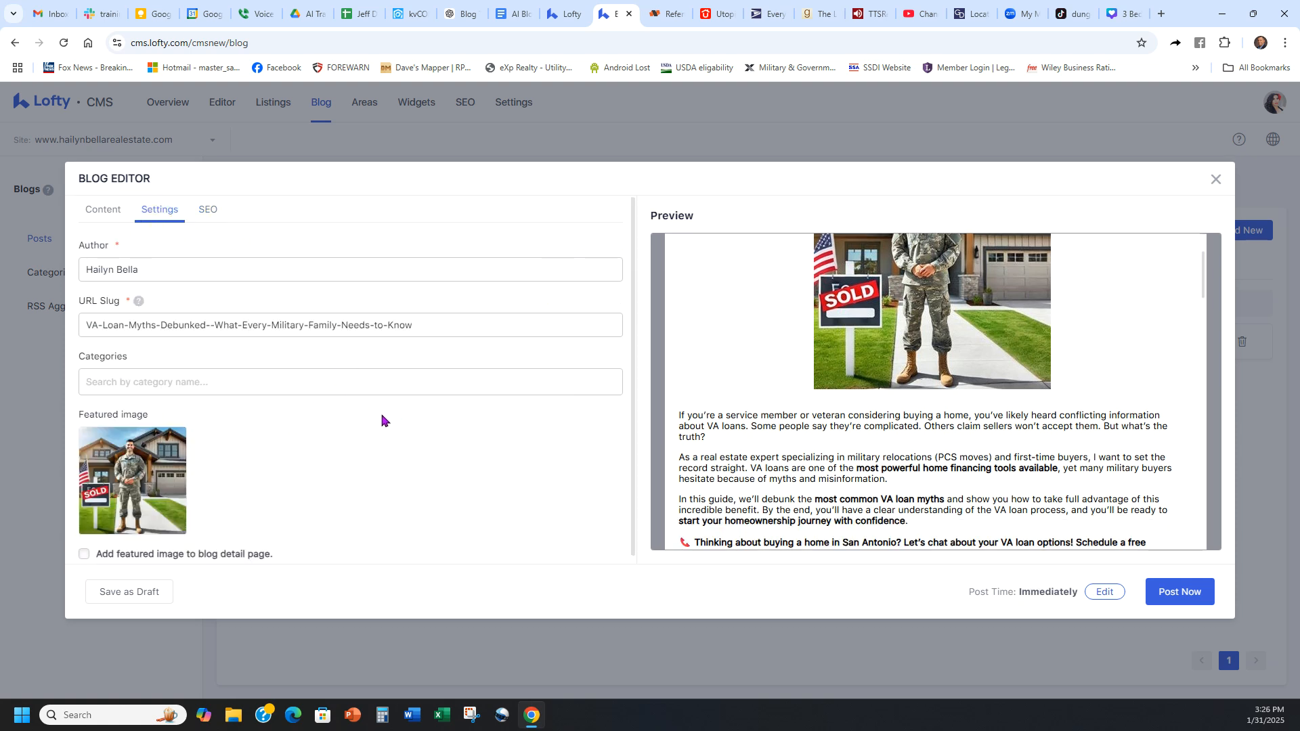
{"action": "left_click", "coordinate": [105, 210]}
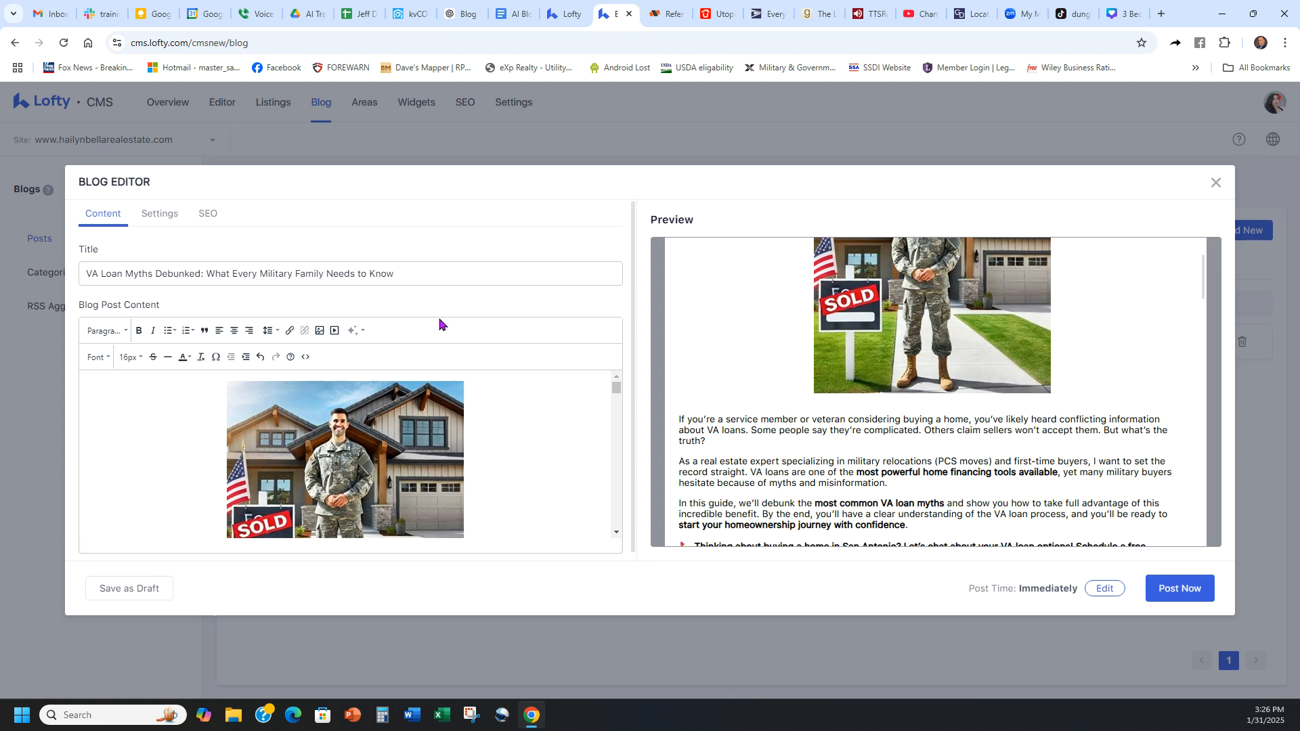
{"action": "scroll", "coordinate": [421, 408], "scroll_direction": "down", "scroll_amount": 1}
{"action": "scroll", "coordinate": [421, 408], "scroll_direction": "up", "scroll_amount": 1}
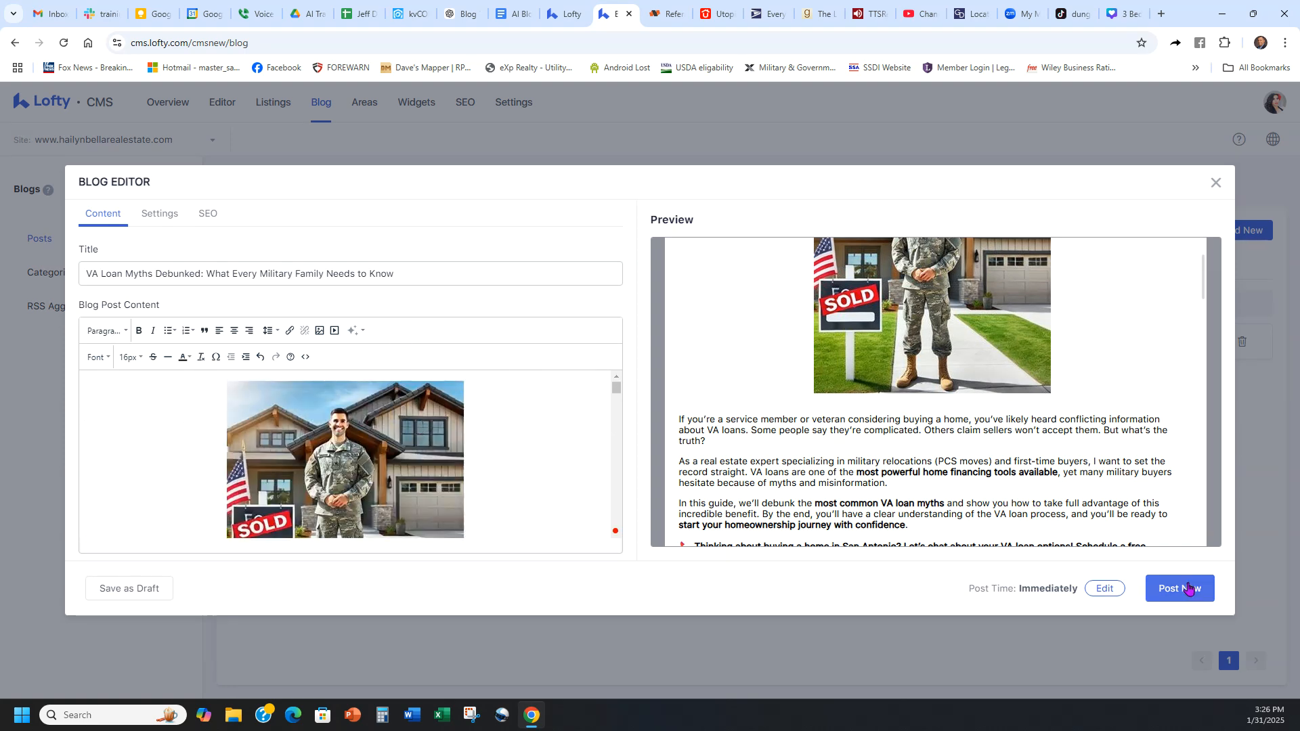
{"action": "scroll", "coordinate": [1122, 379], "scroll_direction": "down", "scroll_amount": 10}
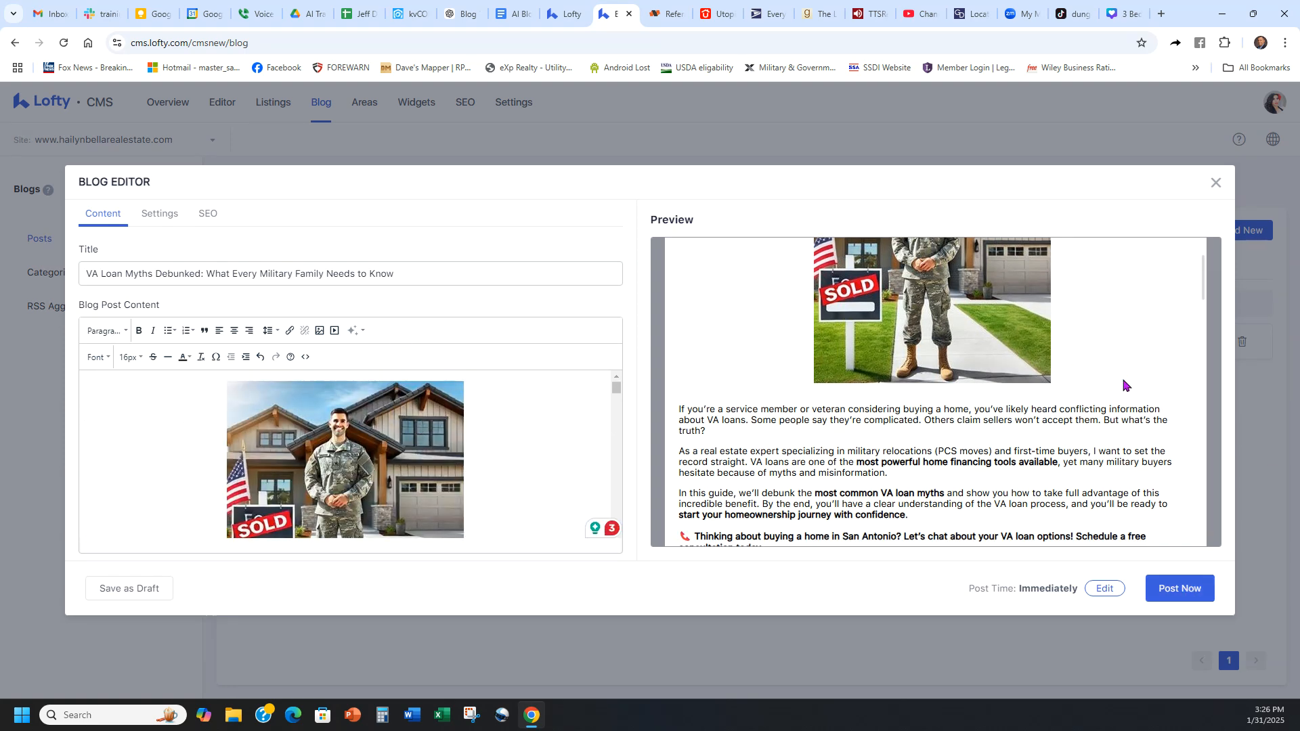
Step: Set the VA loan myths post's publishing time to 2025-01-31 at 15:26 and publish it
{"action": "double_click", "coordinate": [986, 600]}
{"action": "left_click_drag", "start_coordinate": [1009, 610], "coordinate": [1115, 582]}
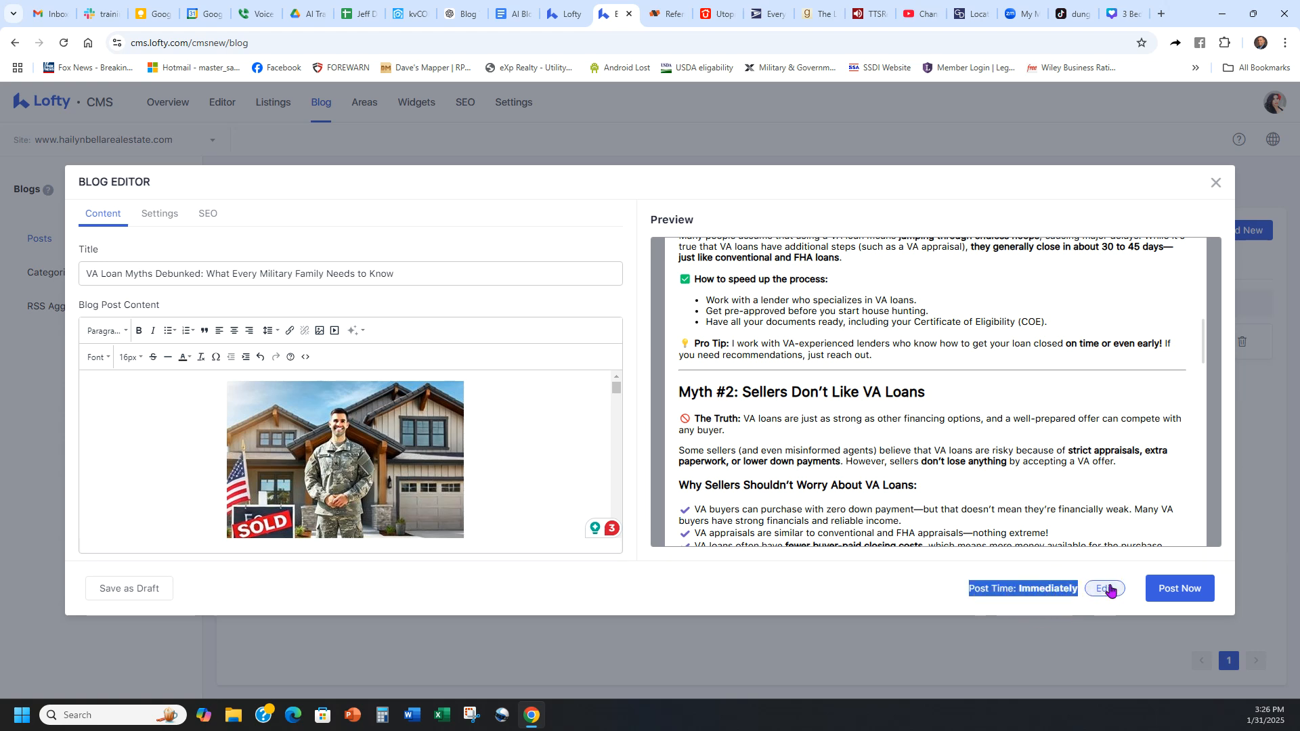
{"action": "left_click", "coordinate": [1109, 589]}
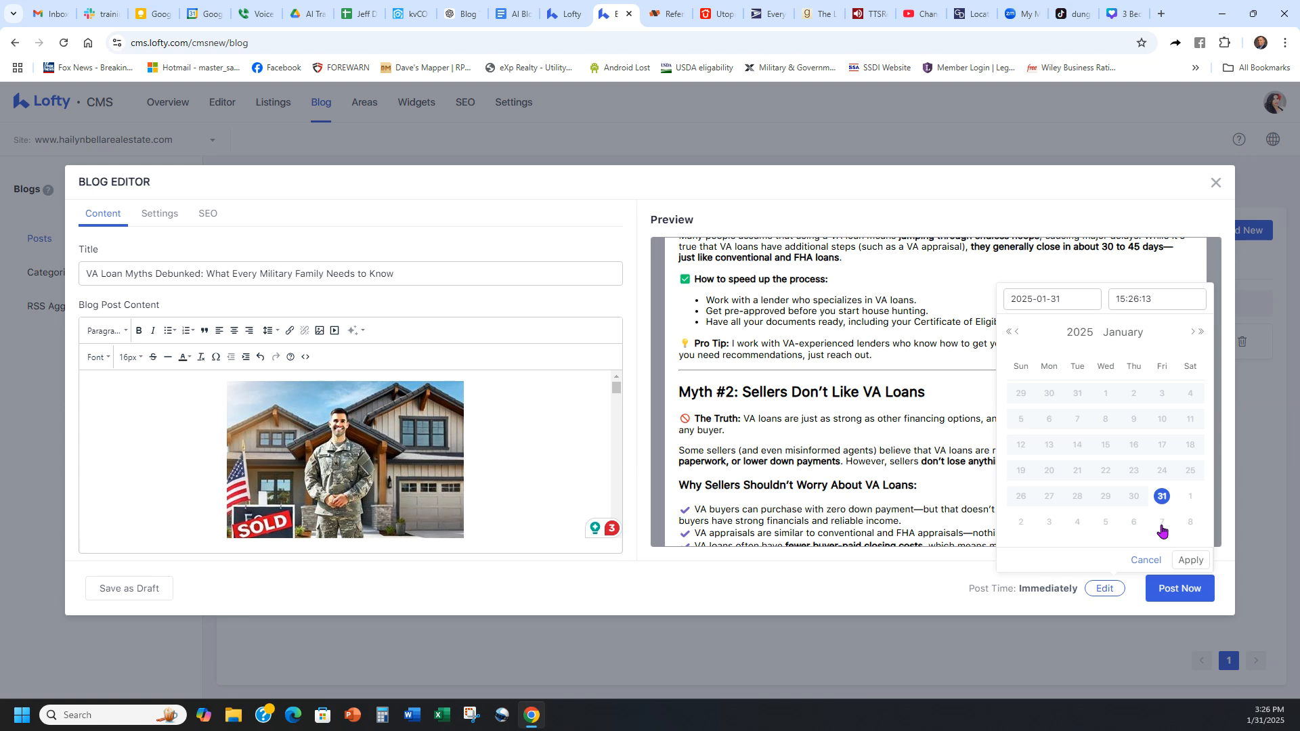
{"action": "left_click", "coordinate": [1188, 562]}
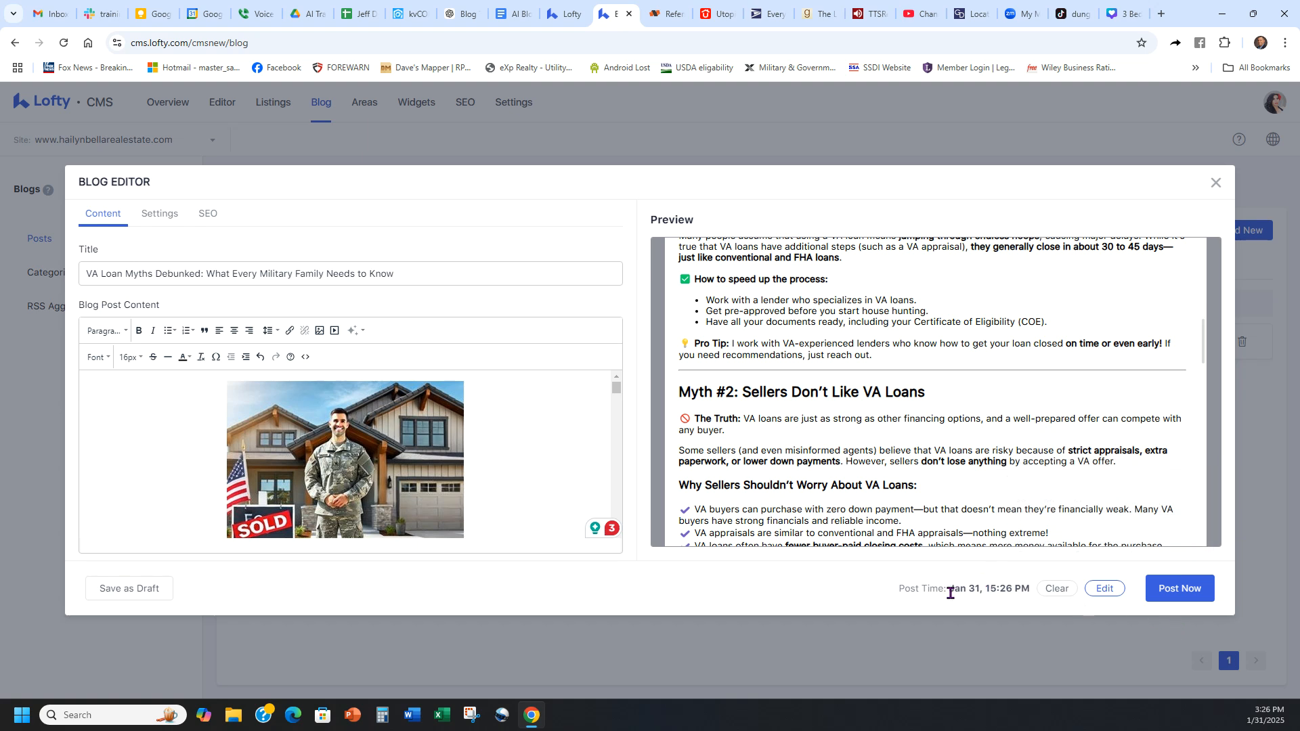
{"action": "left_click", "coordinate": [1176, 589]}
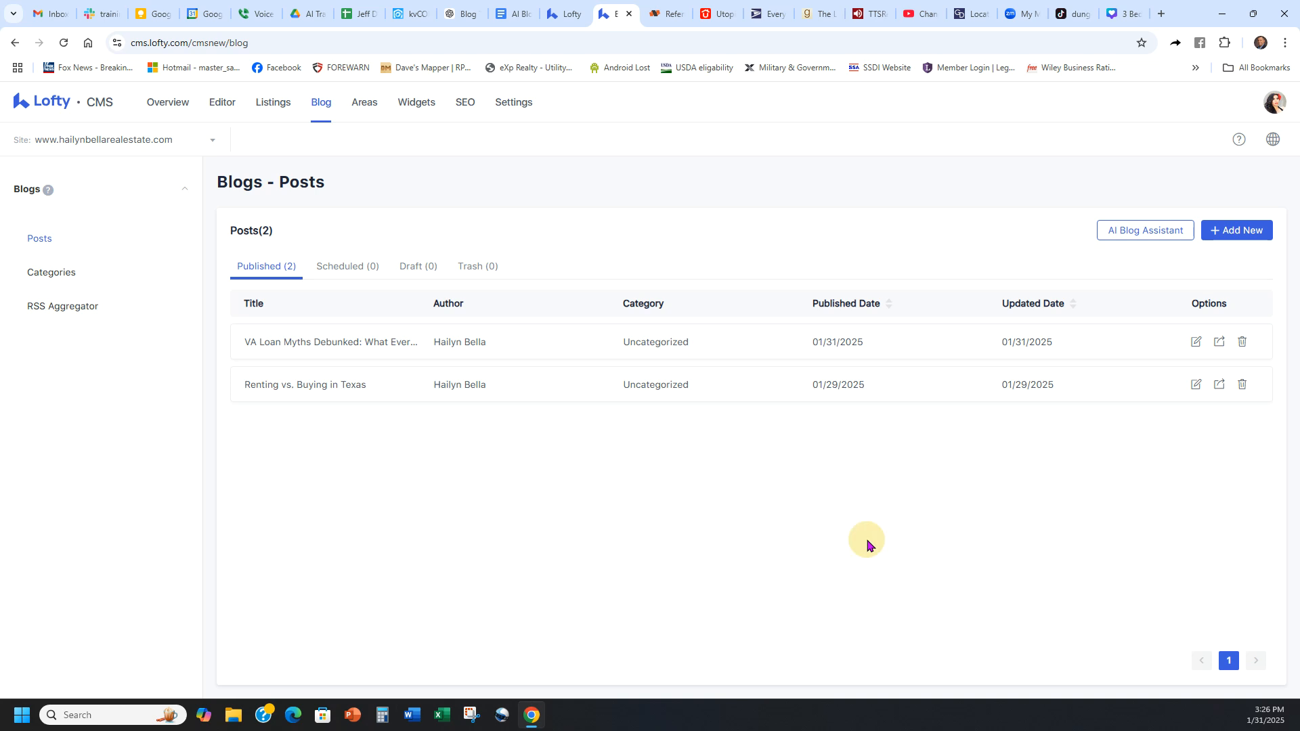
{"action": "left_click_drag", "start_coordinate": [674, 303], "coordinate": [617, 308]}
{"action": "left_click", "coordinate": [617, 308]}
{"action": "mouse_move", "coordinate": [644, 343]}
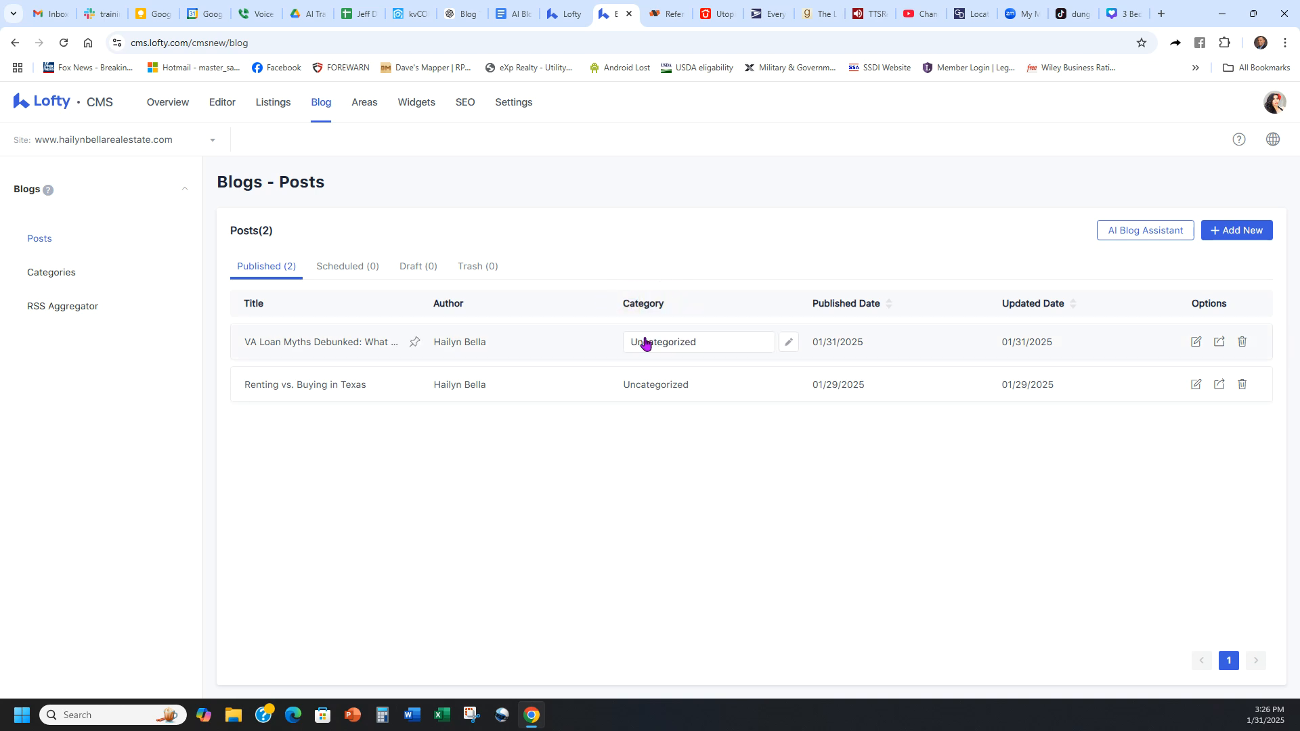
{"action": "left_click", "coordinate": [734, 347]}
{"action": "left_click", "coordinate": [761, 343]}
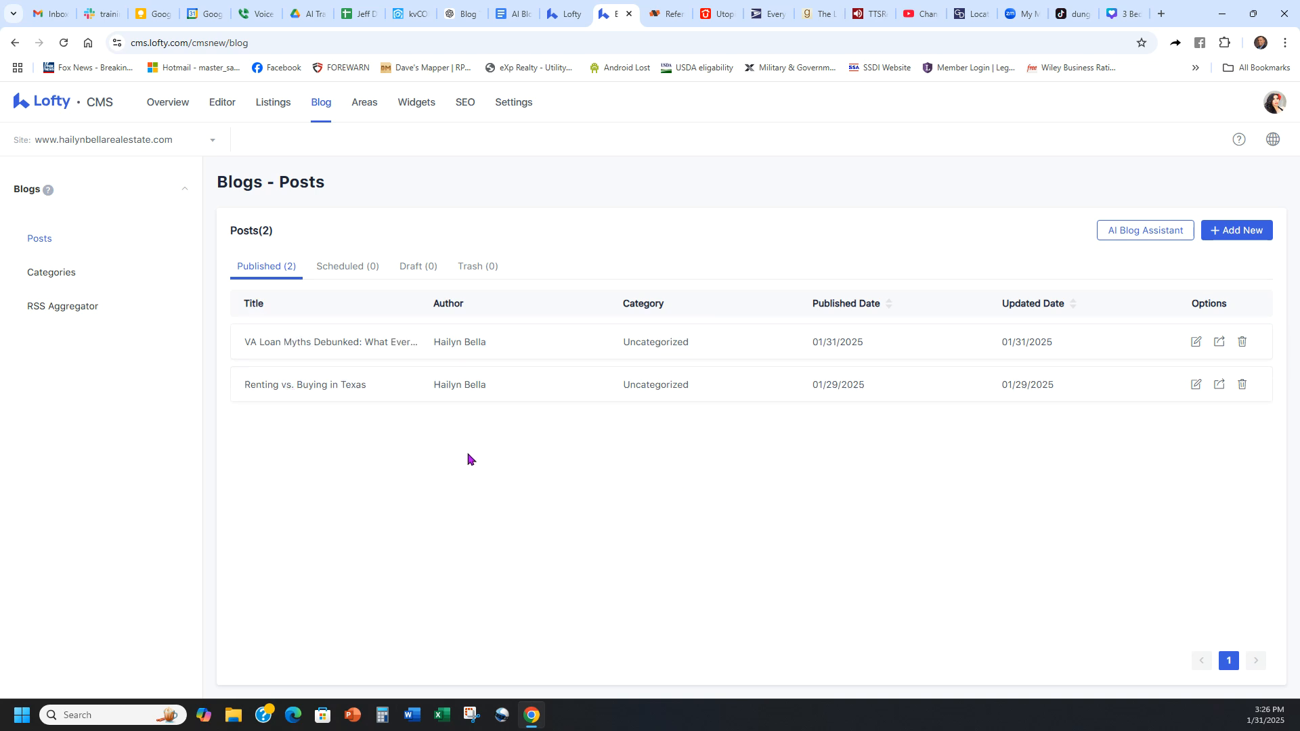
{"action": "left_click", "coordinate": [647, 343]}
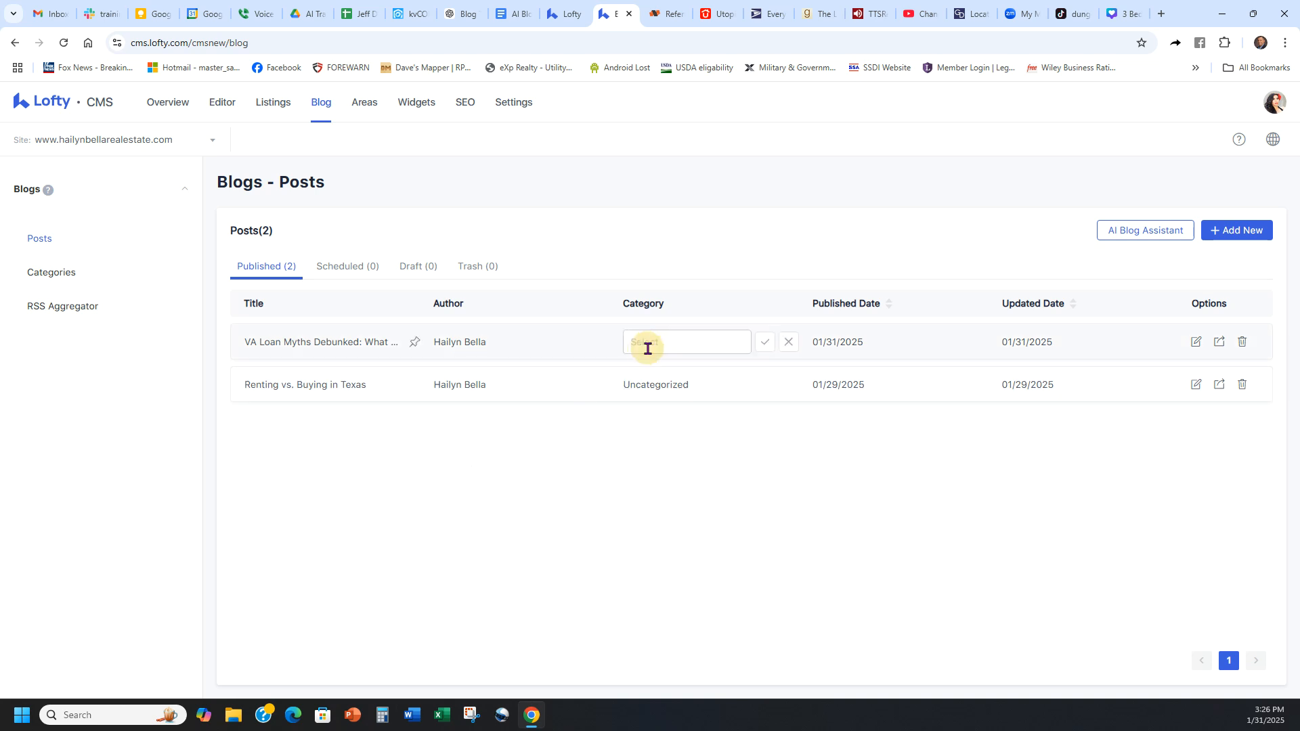
{"action": "left_click", "coordinate": [787, 343]}
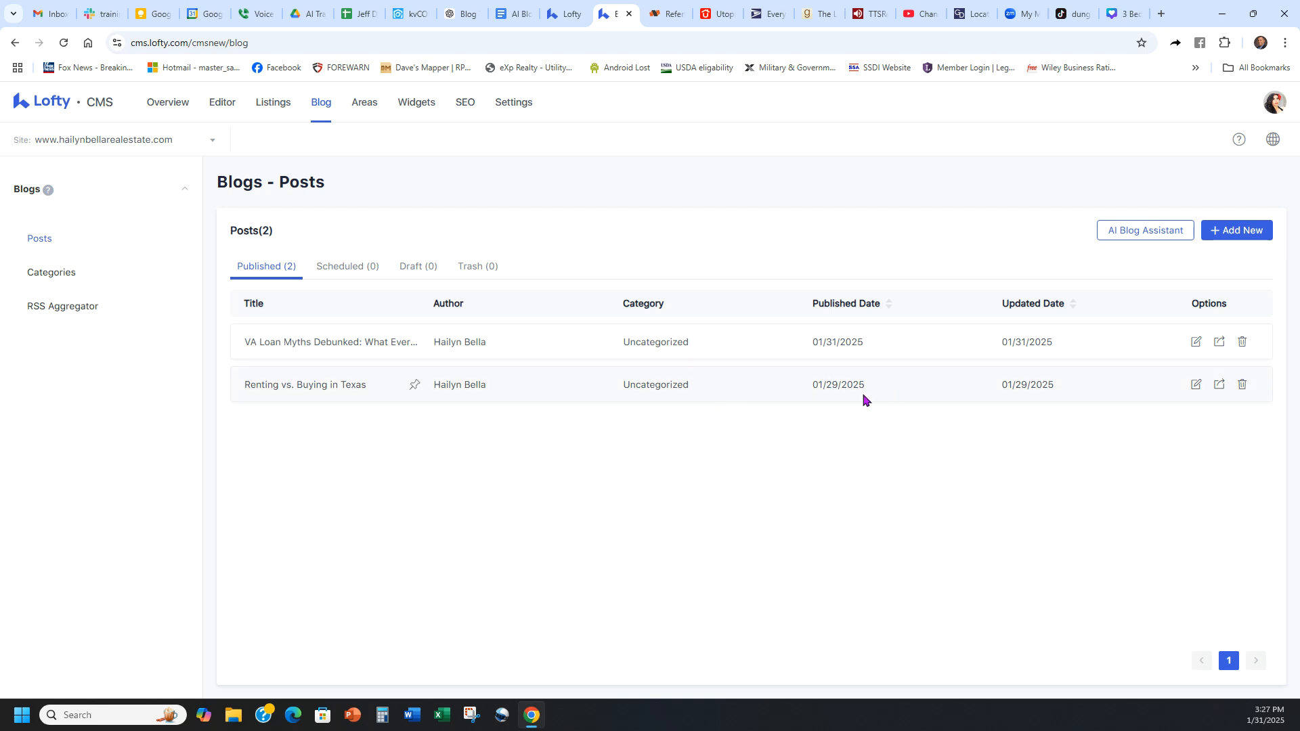
Step: Return to the ChatGPT conversation and copy the title "First-Time Home Buyer? Here's Your Step-by-Step Guide to Homeownership" from the ten blog title options
{"action": "left_click", "coordinate": [462, 14]}
{"action": "scroll", "coordinate": [1192, 440], "scroll_direction": "up", "scroll_amount": 5}
{"action": "left_click_drag", "start_coordinate": [1293, 513], "coordinate": [1256, 140]}
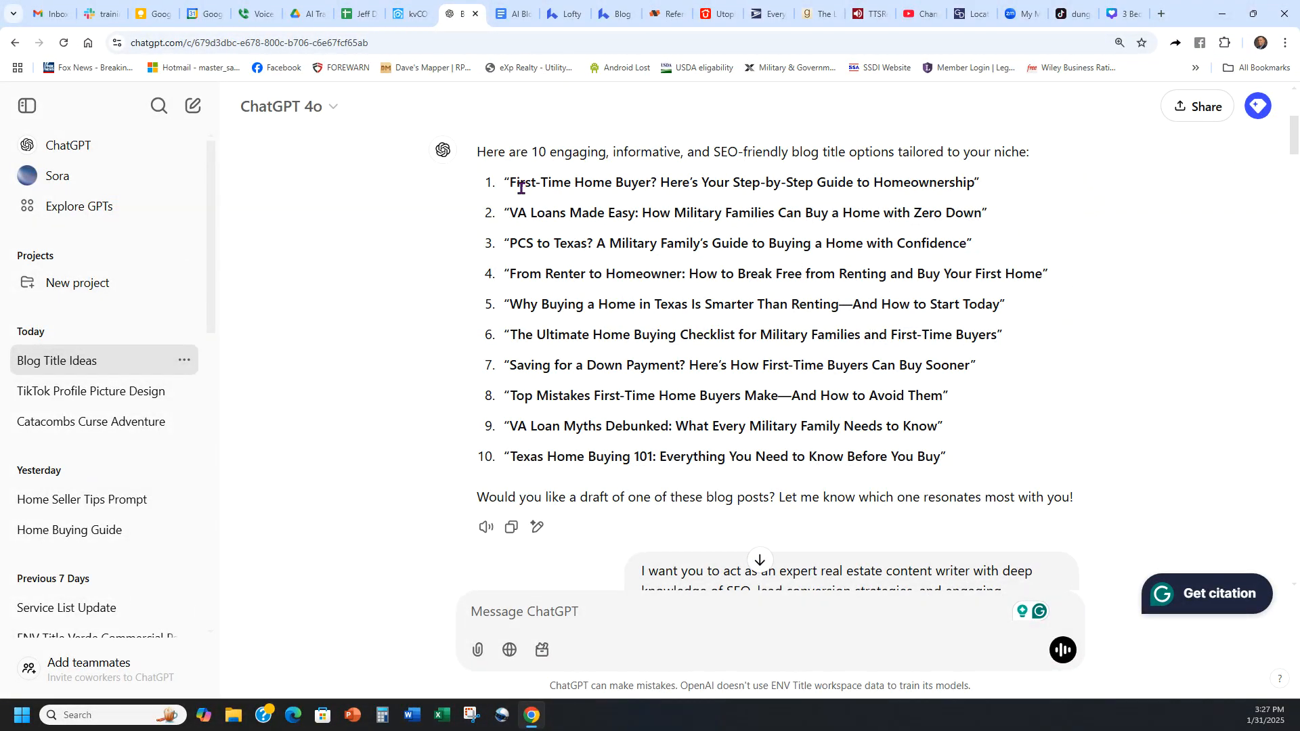
{"action": "left_click_drag", "start_coordinate": [512, 181], "coordinate": [977, 183]}
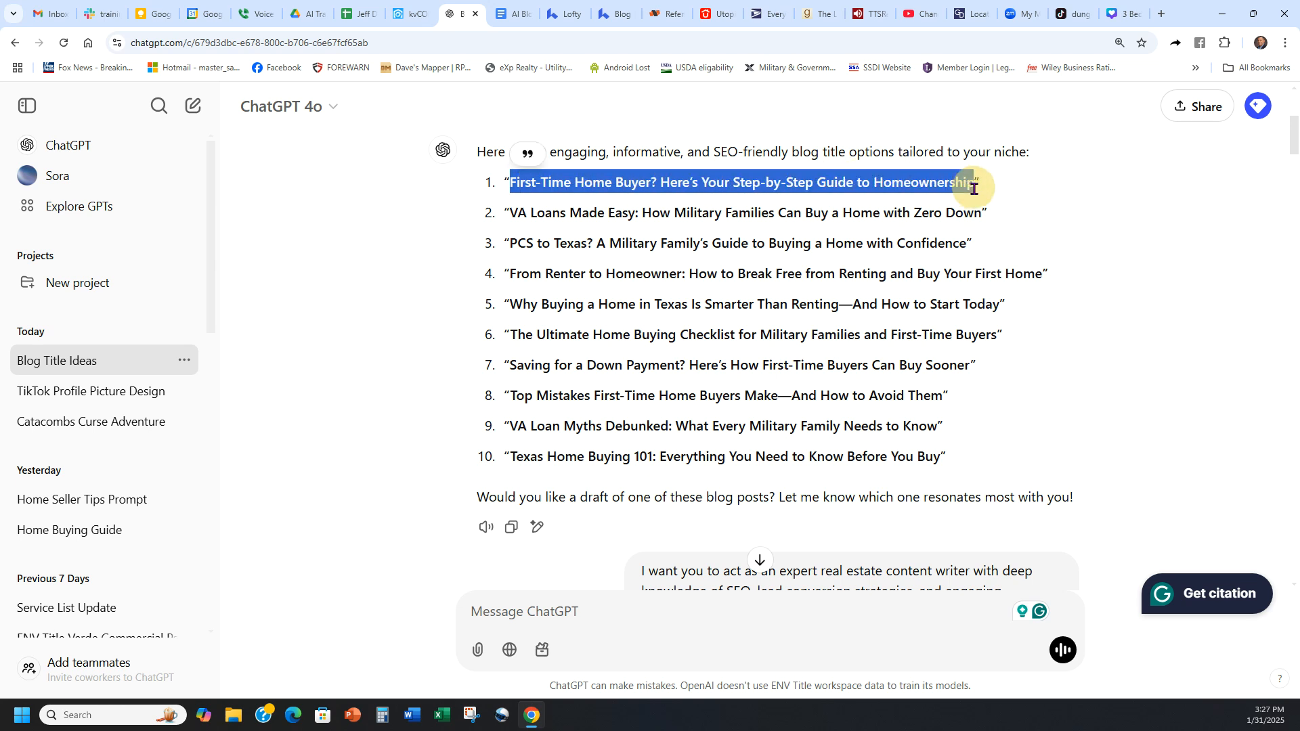
{"action": "left_click", "coordinate": [823, 202]}
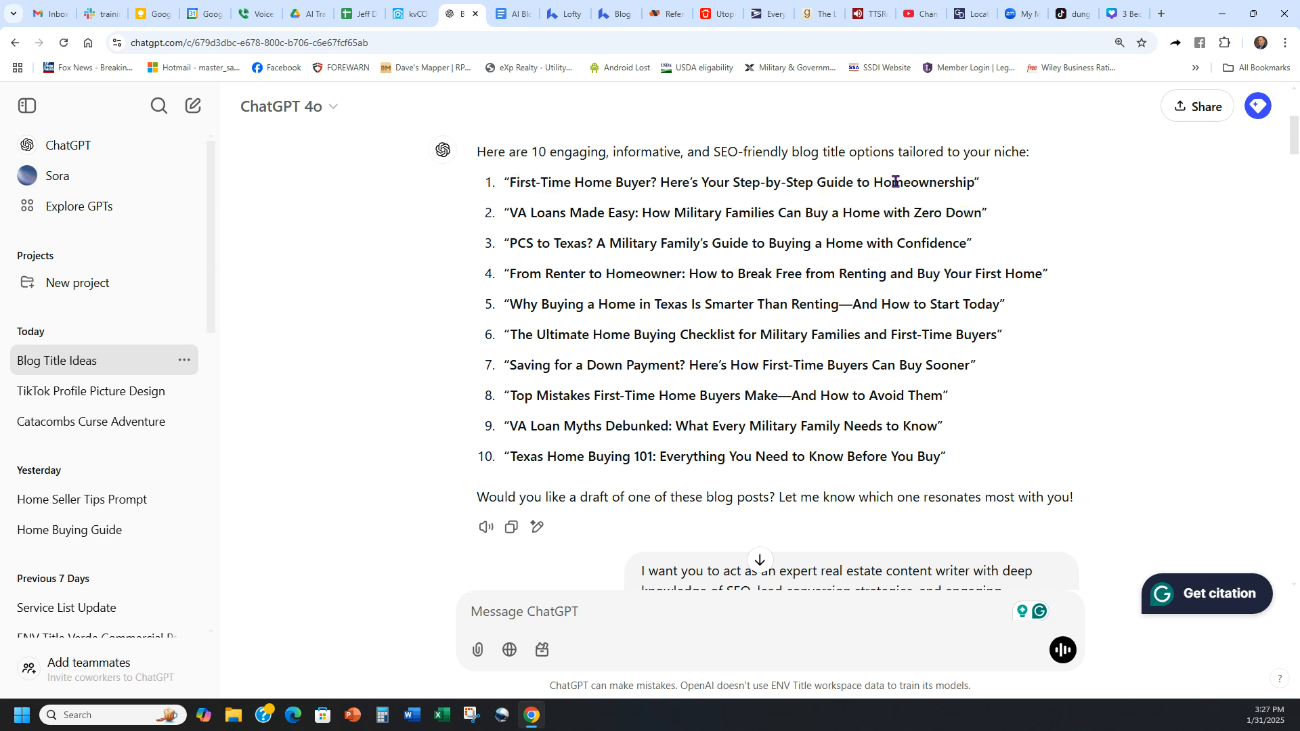
Step: Switch to Lofty, start a General Blog with the AI Blog Assistant, and paste the copied title as its title
{"action": "left_click", "coordinate": [613, 14]}
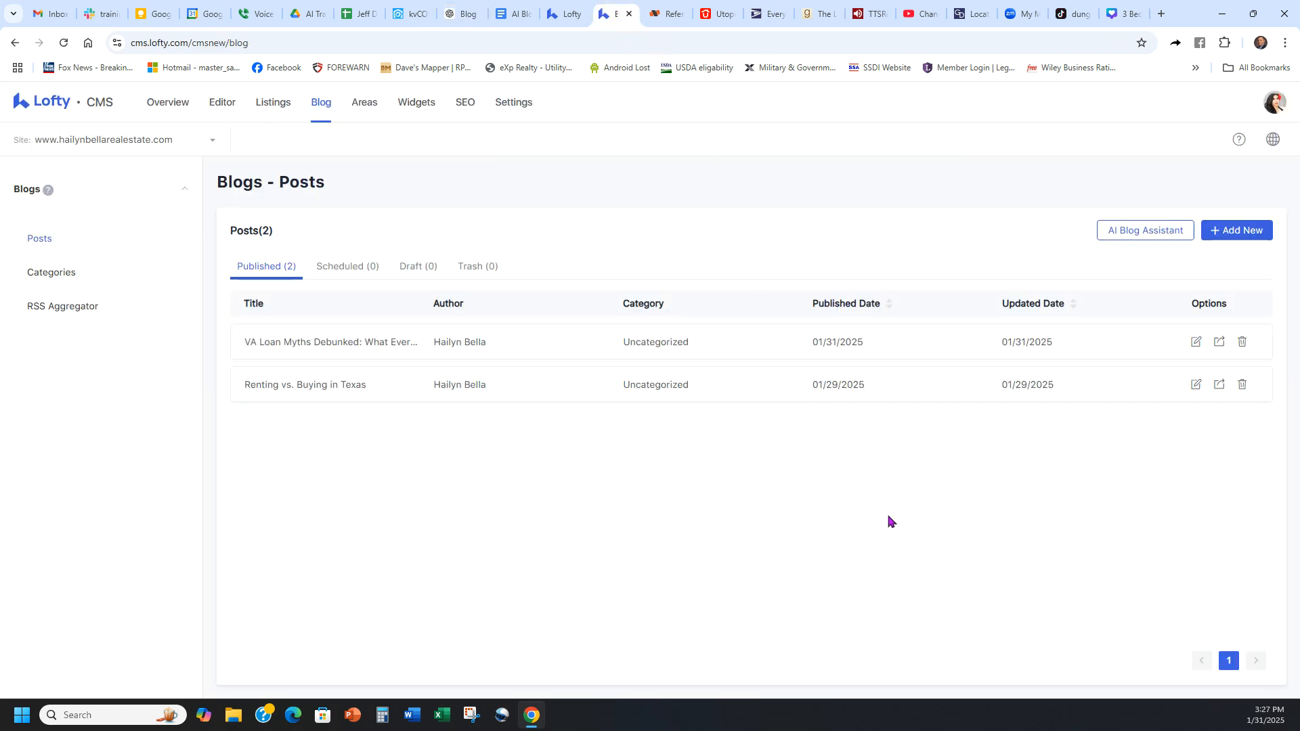
{"action": "left_click", "coordinate": [1146, 237]}
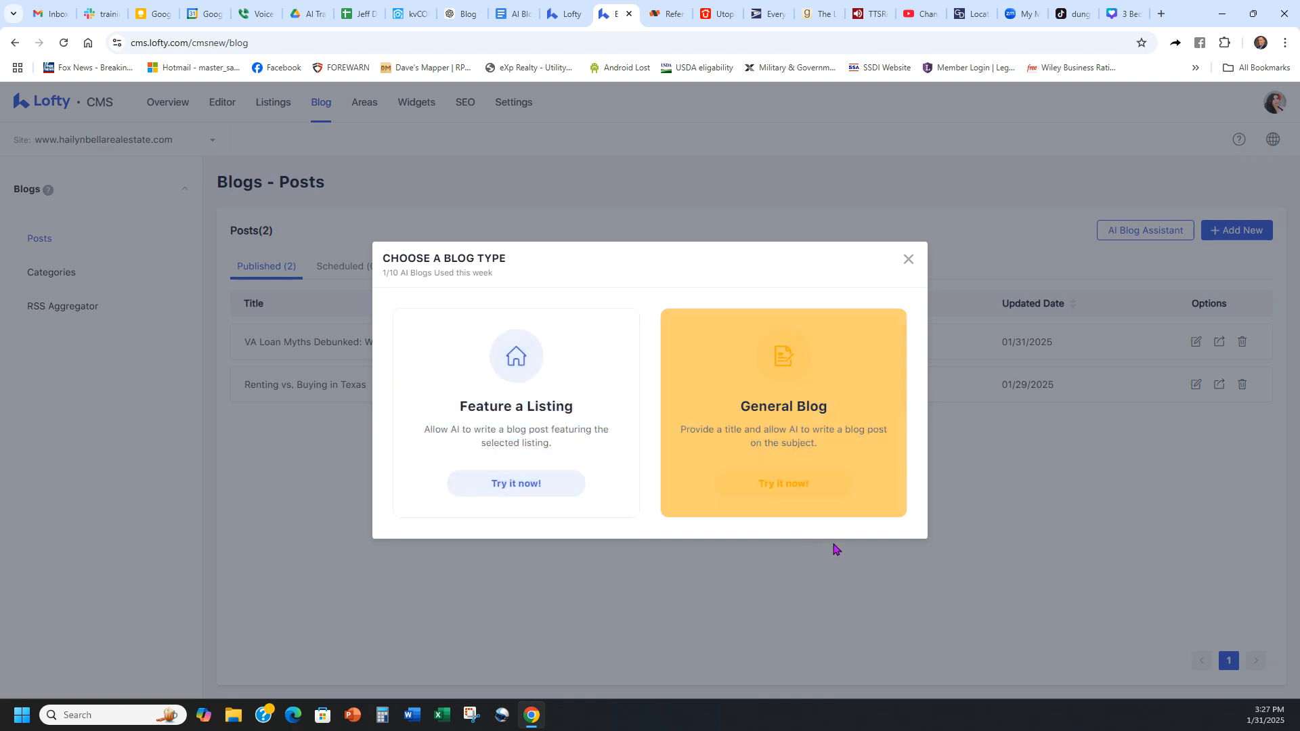
{"action": "left_click", "coordinate": [803, 486]}
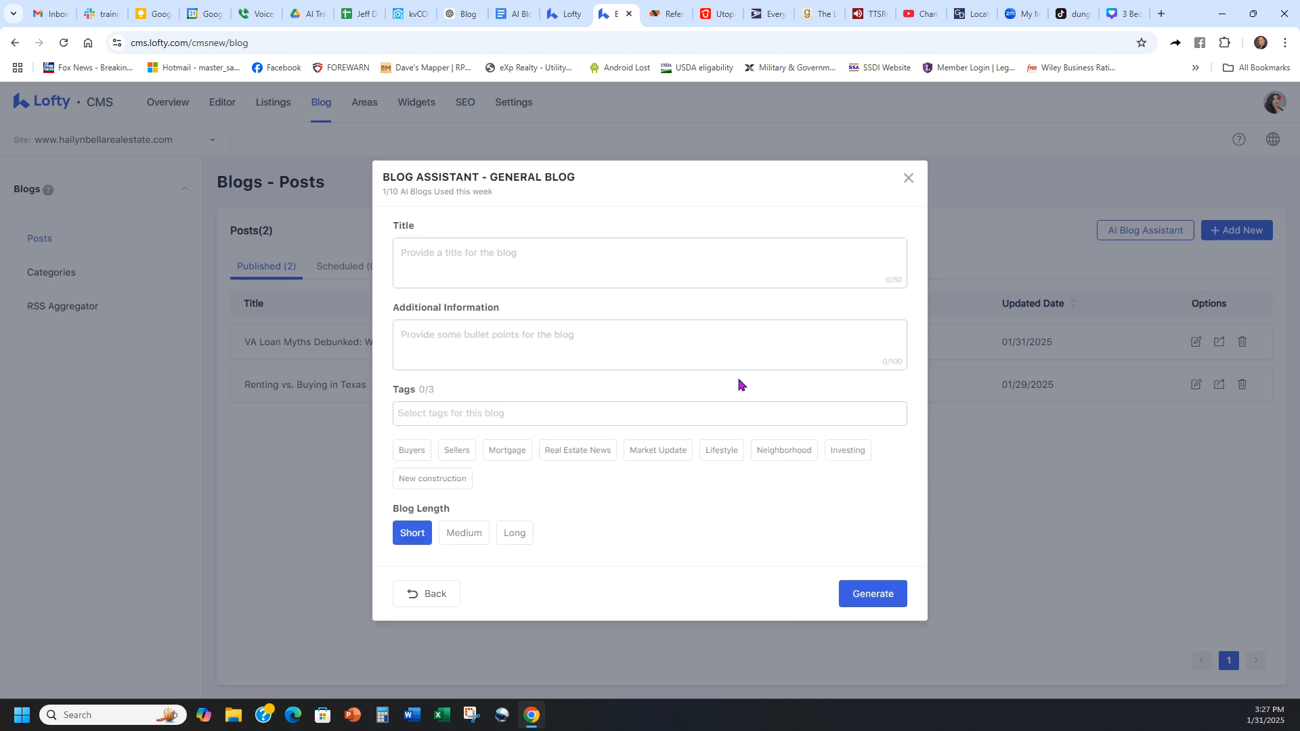
{"action": "left_click", "coordinate": [629, 260]}
{"action": "type", "text": "First-Time Home Buyer? Here’s Your Step-by-Step Gu"}
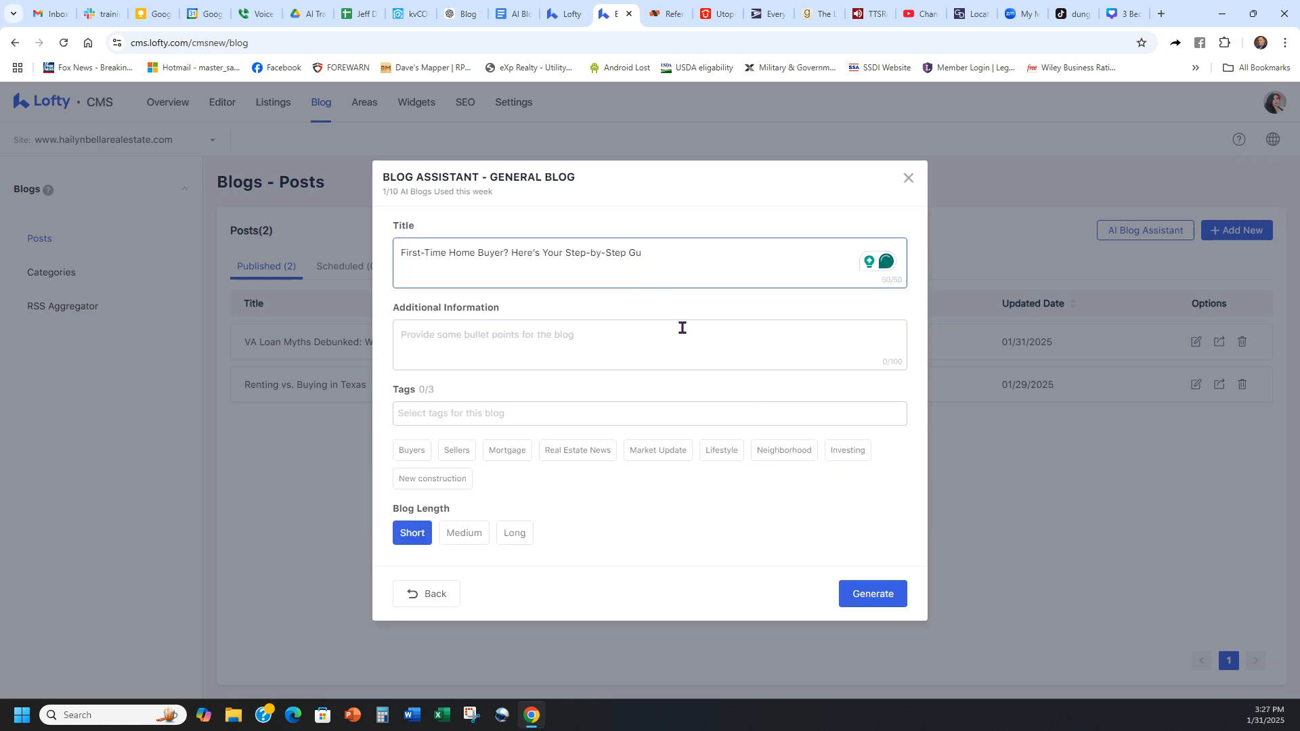
Step: Shorten the blog title to "First-Time Home Buyer? Here's Your how-to guide!", accepting the spelling correction for "how-to"
{"action": "key", "text": "BackSpace"}
{"action": "key", "text": "BackSpace"}
{"action": "left_click_drag", "start_coordinate": [568, 252], "coordinate": [641, 261]}
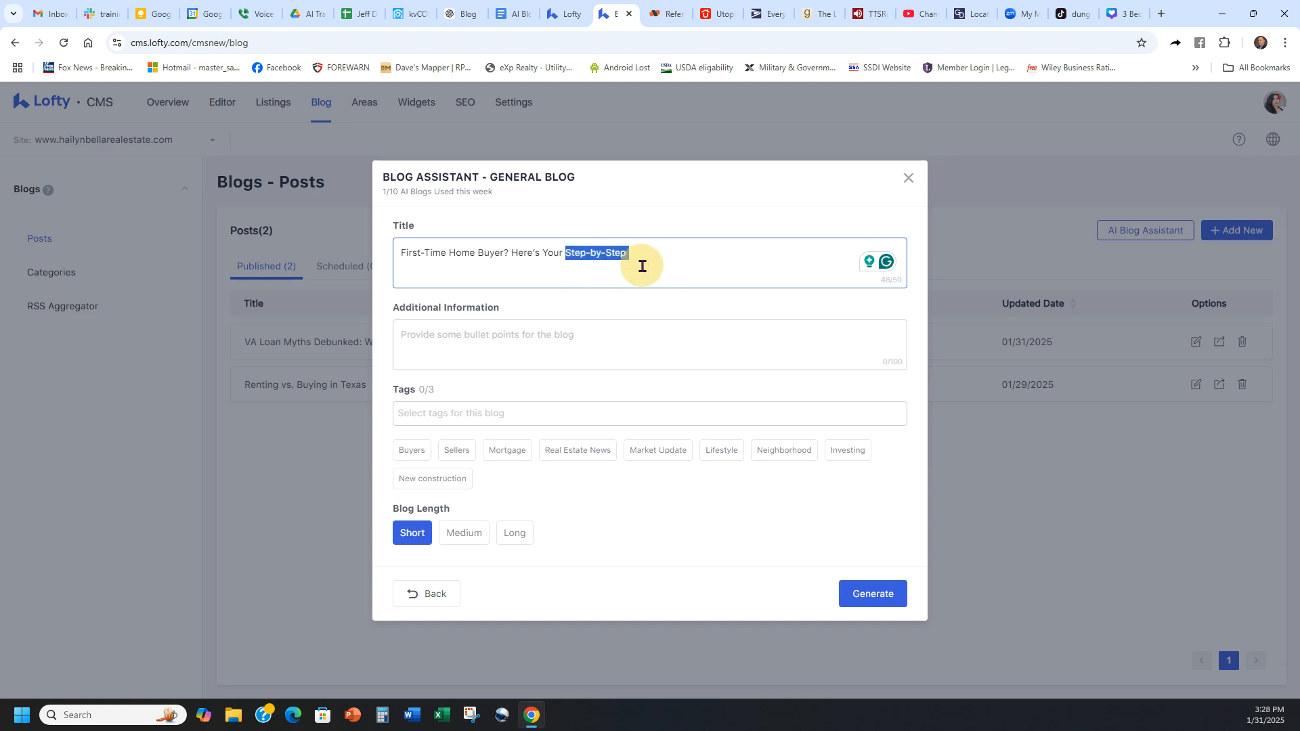
{"action": "type", "text": "how to guide!"}
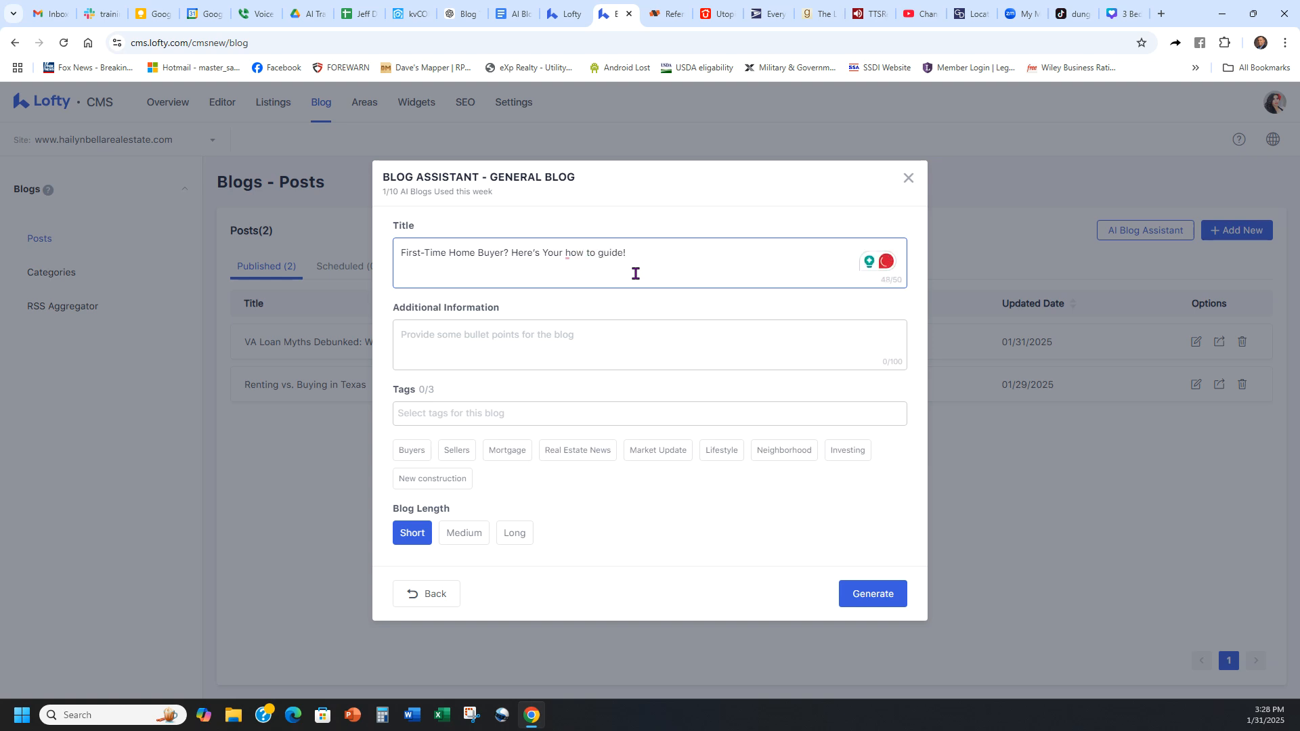
{"action": "mouse_move", "coordinate": [575, 255]}
{"action": "left_click", "coordinate": [583, 290]}
Step: Tag the blog with Buyers, first time home buyers and Sellers, and generate it at Medium length
{"action": "left_click", "coordinate": [533, 336]}
{"action": "left_click", "coordinate": [528, 414]}
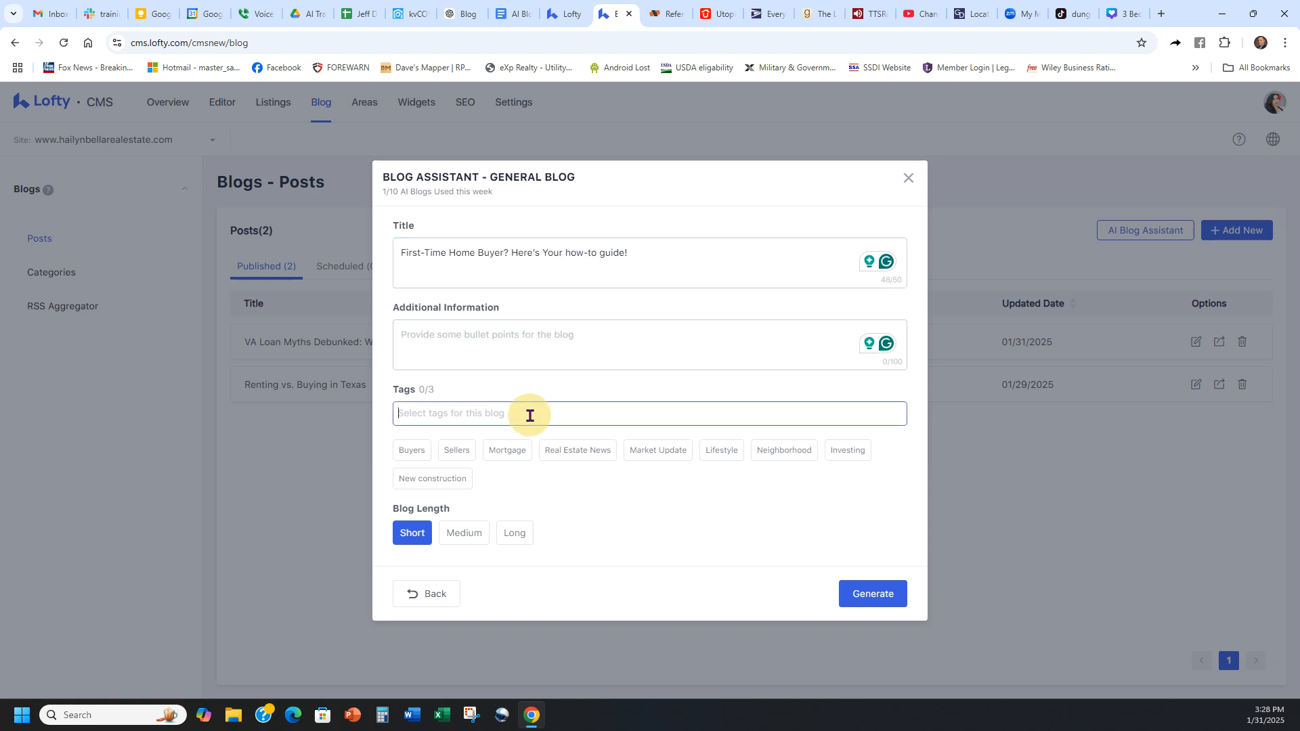
{"action": "left_click", "coordinate": [409, 451]}
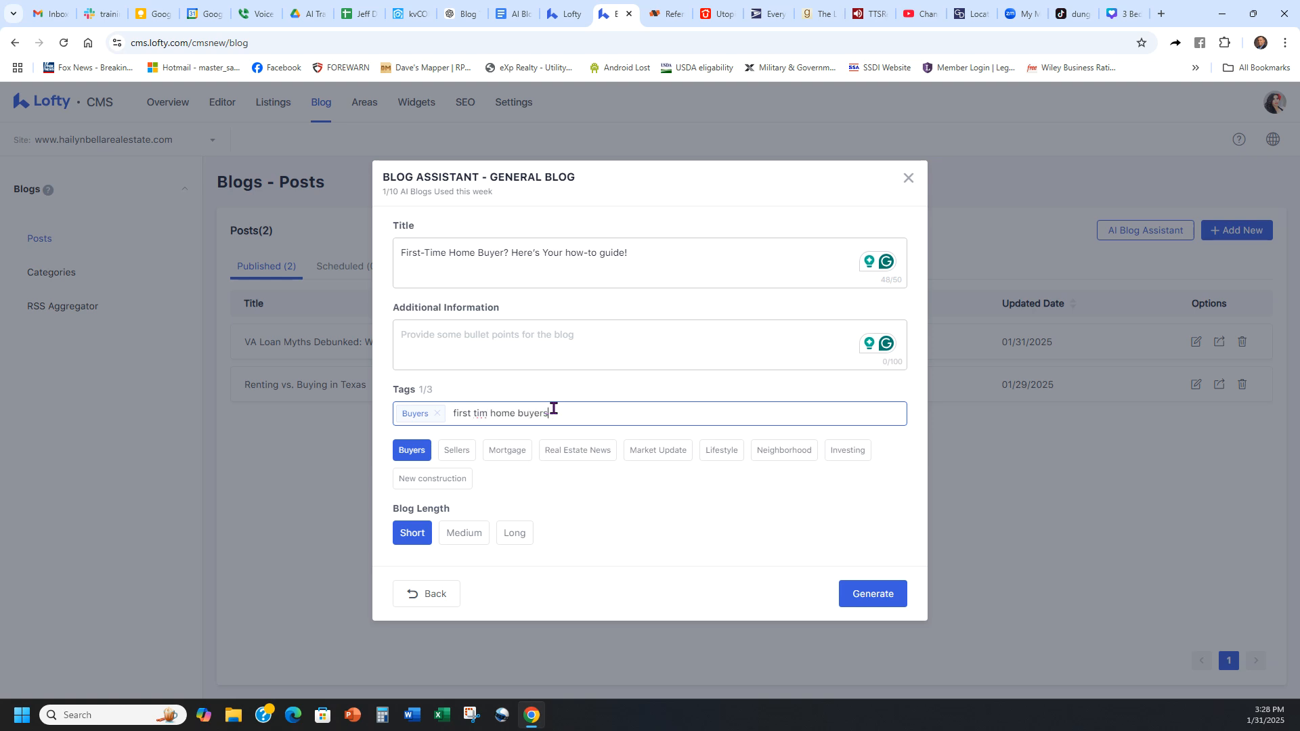
{"action": "left_click", "coordinate": [487, 414]}
{"action": "type", "text": "e"}
{"action": "key", "text": "Return"}
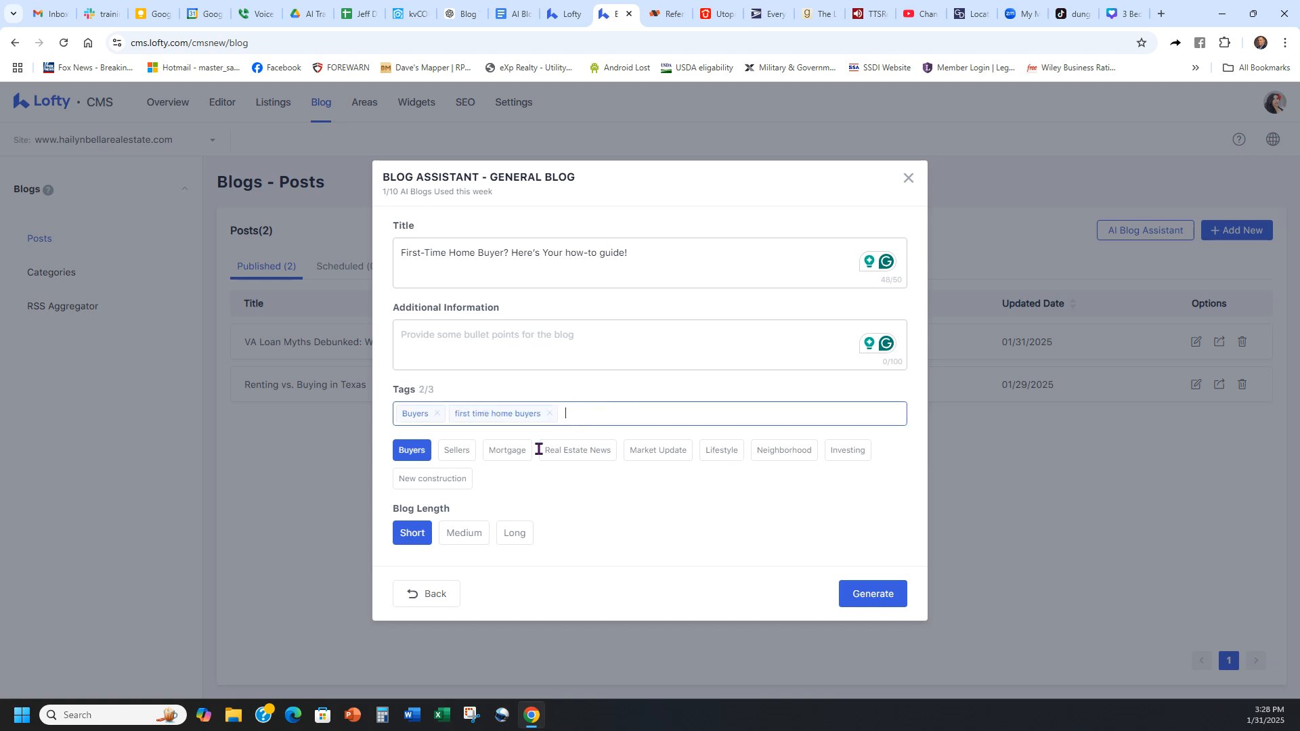
{"action": "left_click", "coordinate": [459, 452]}
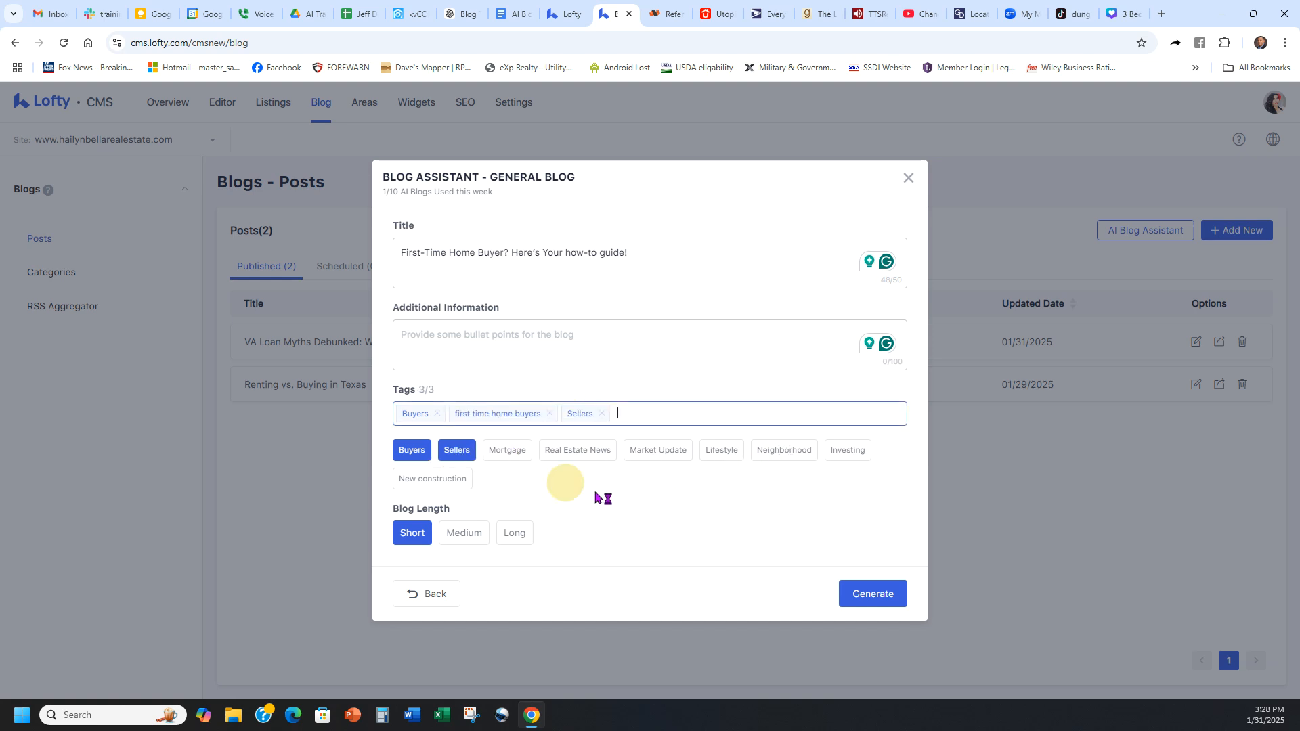
{"action": "left_click", "coordinate": [464, 535]}
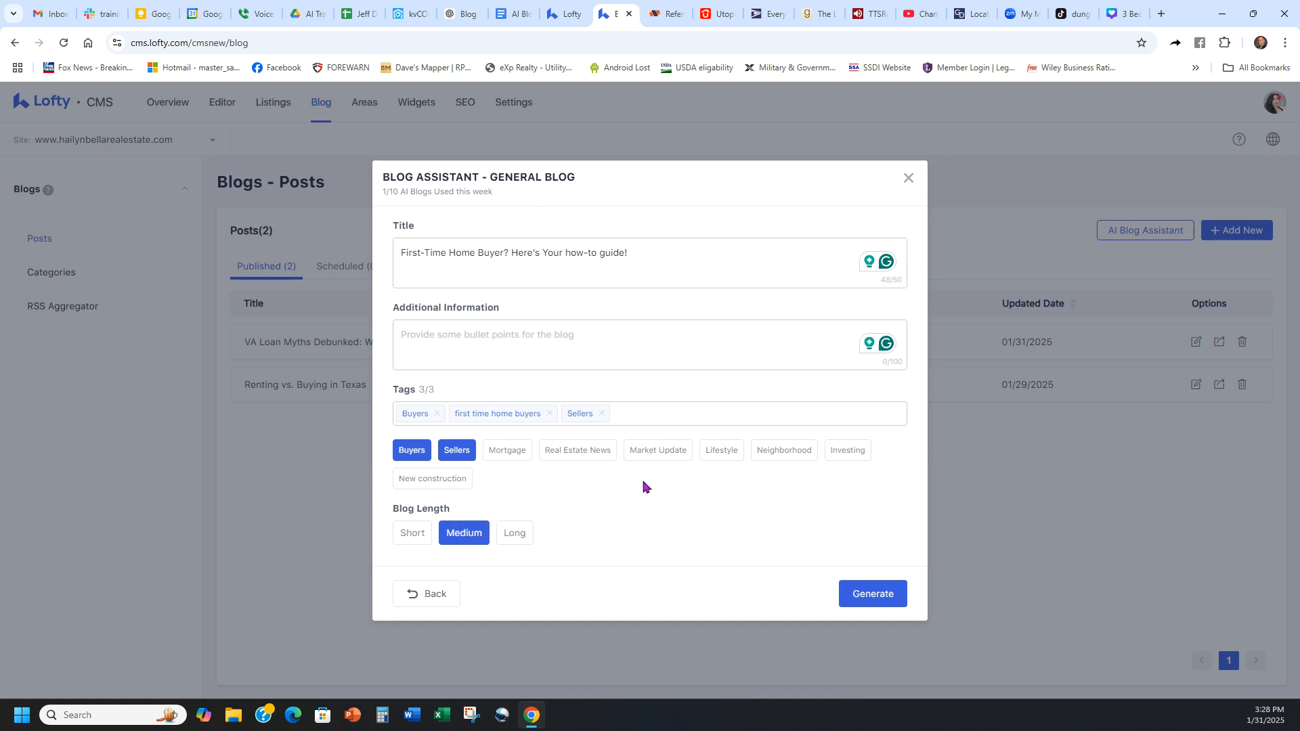
{"action": "left_click", "coordinate": [871, 599]}
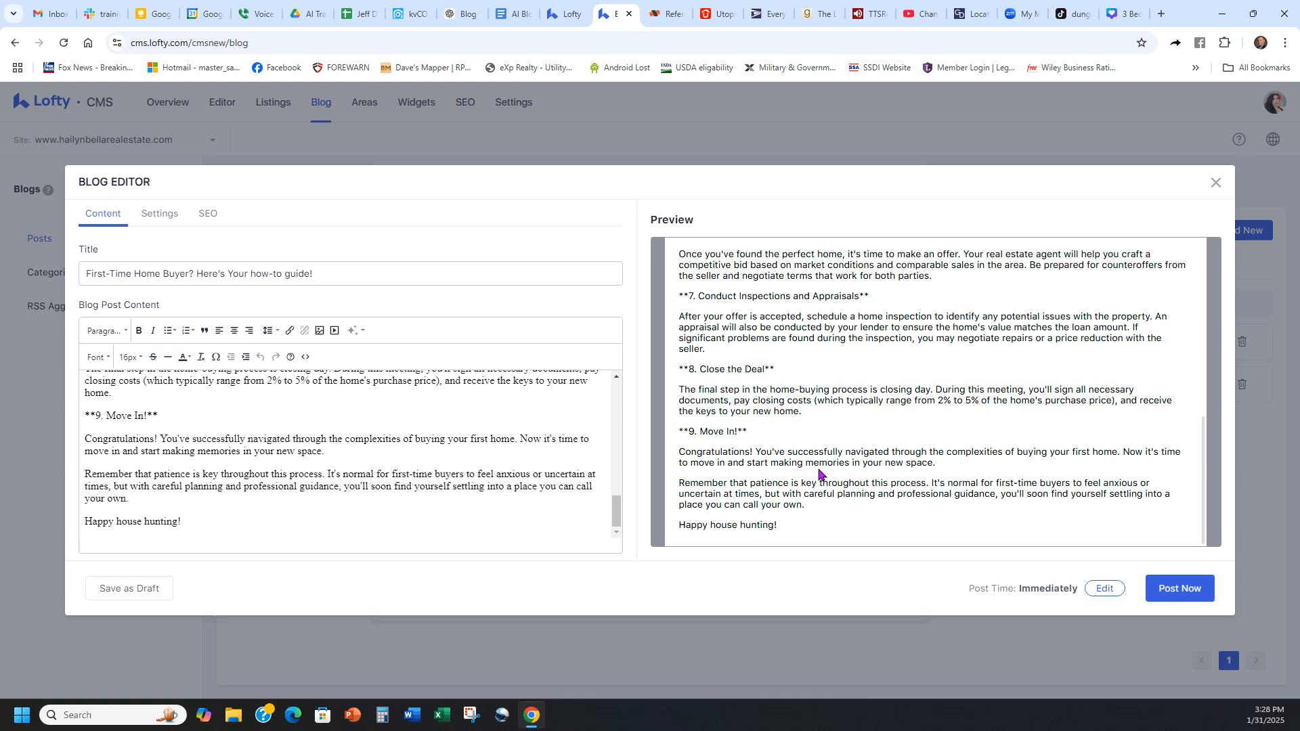
{"action": "left_click", "coordinate": [163, 214]}
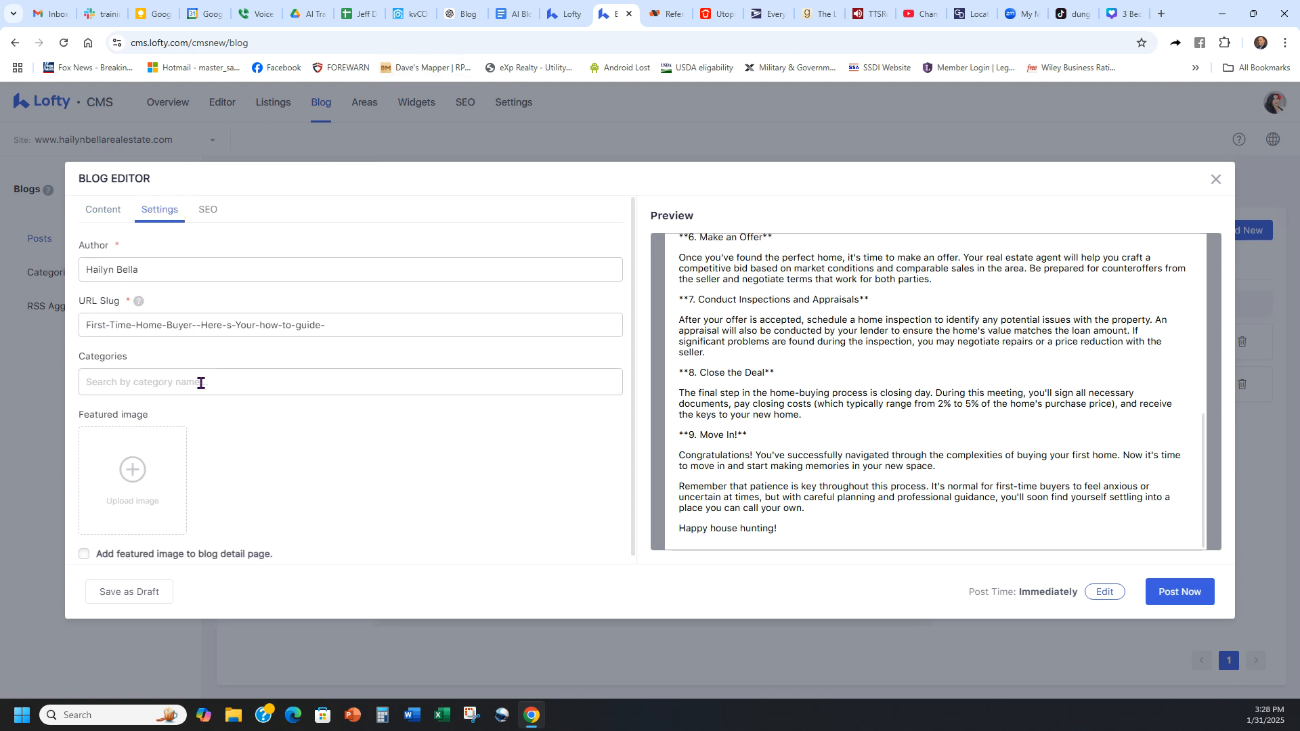
{"action": "left_click", "coordinate": [133, 472]}
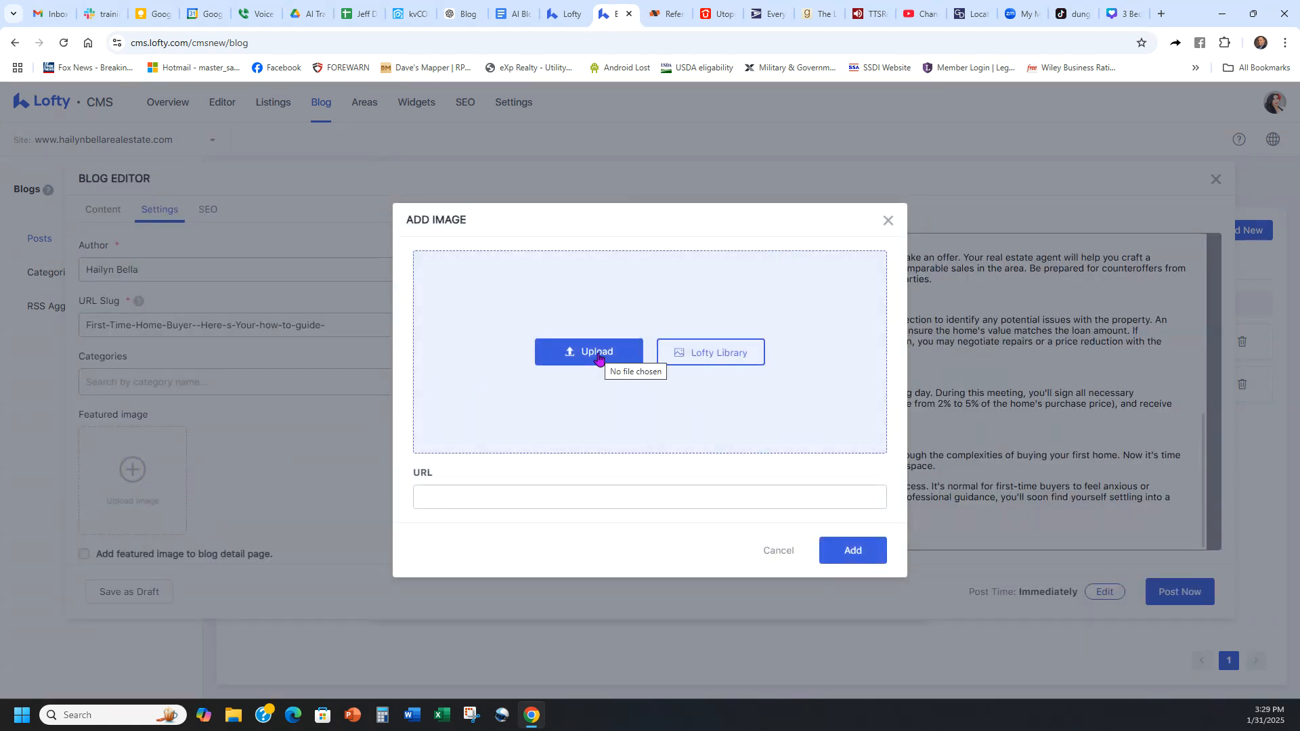
{"action": "left_click", "coordinate": [780, 552]}
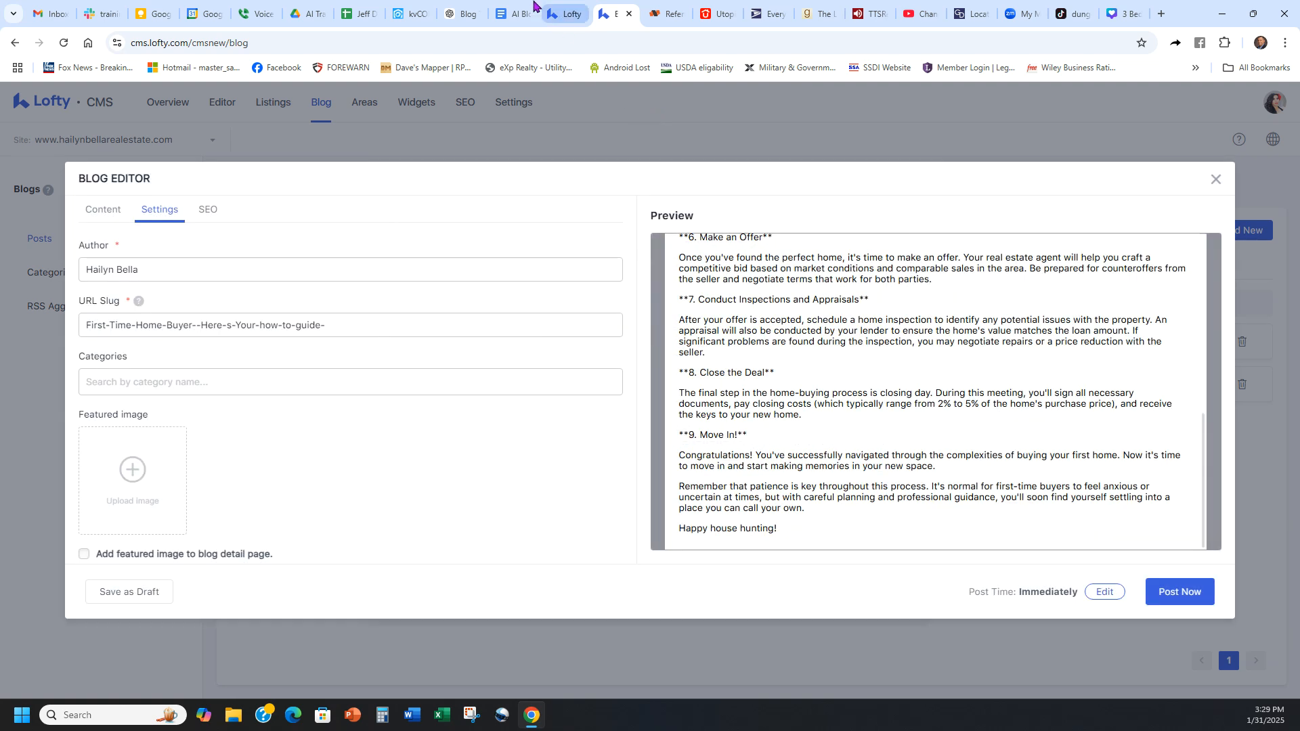
Step: Switch to ChatGPT and send "give me an image for this title:" followed by the copied "First-Time Home Buyer? Here's Your Step-by-Step Guide to Homeownership"
{"action": "left_click", "coordinate": [463, 14]}
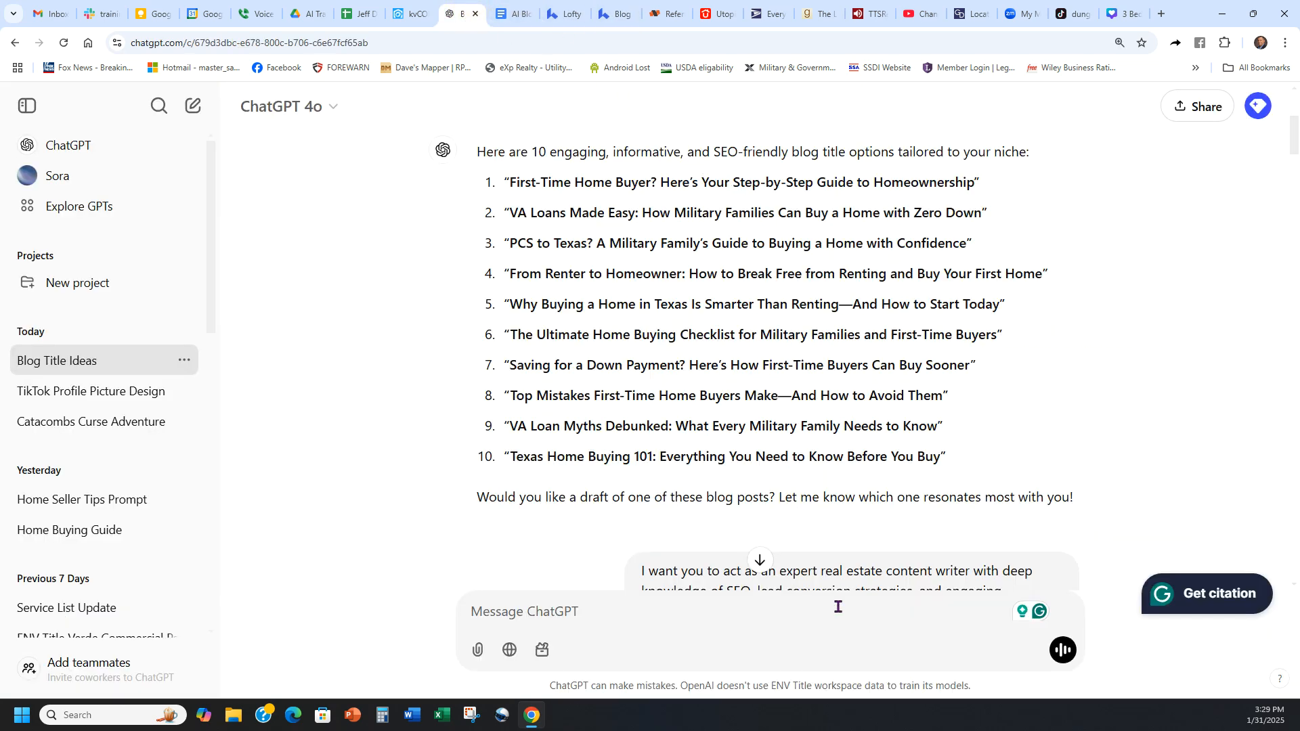
{"action": "type", "text": "give me an ima"}
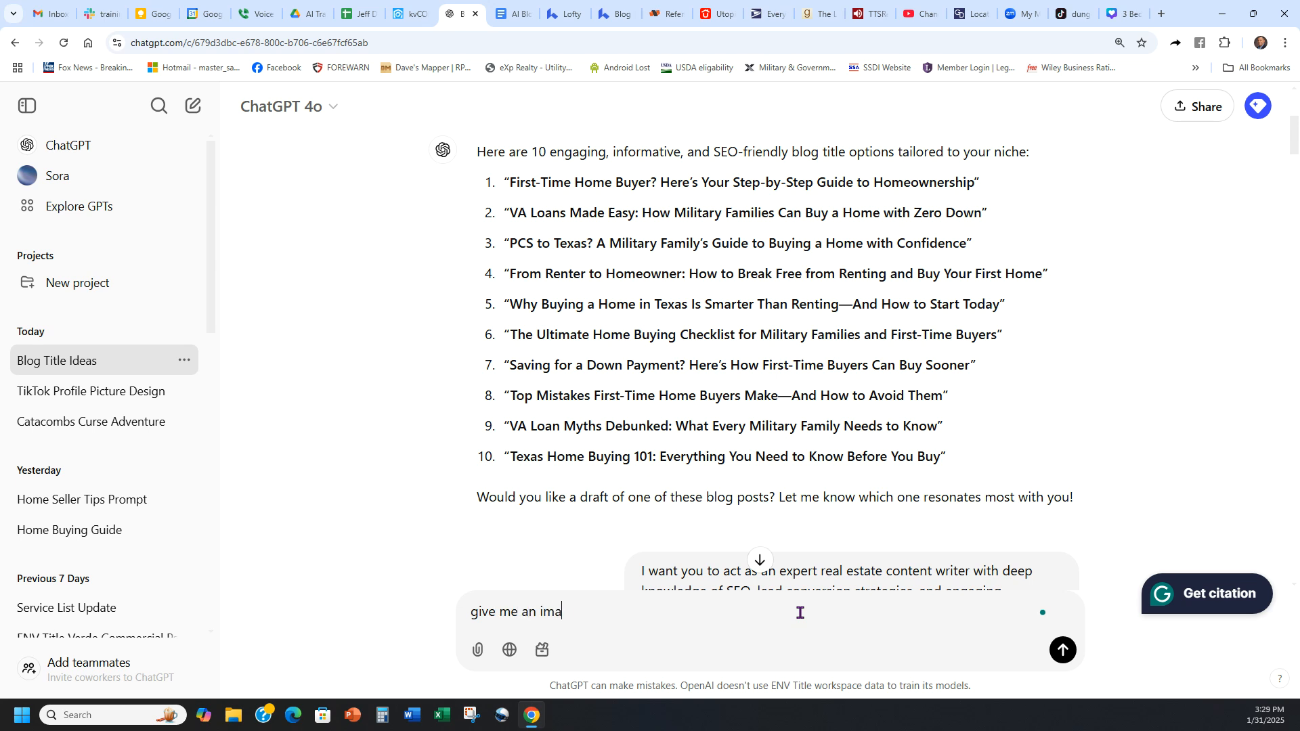
{"action": "type", "text": "ge for this title:"}
{"action": "type", "text": "First-Time Home Buyer? Here’s Your Step-by-Step Guide to Homeownership"}
{"action": "key", "text": "Return"}
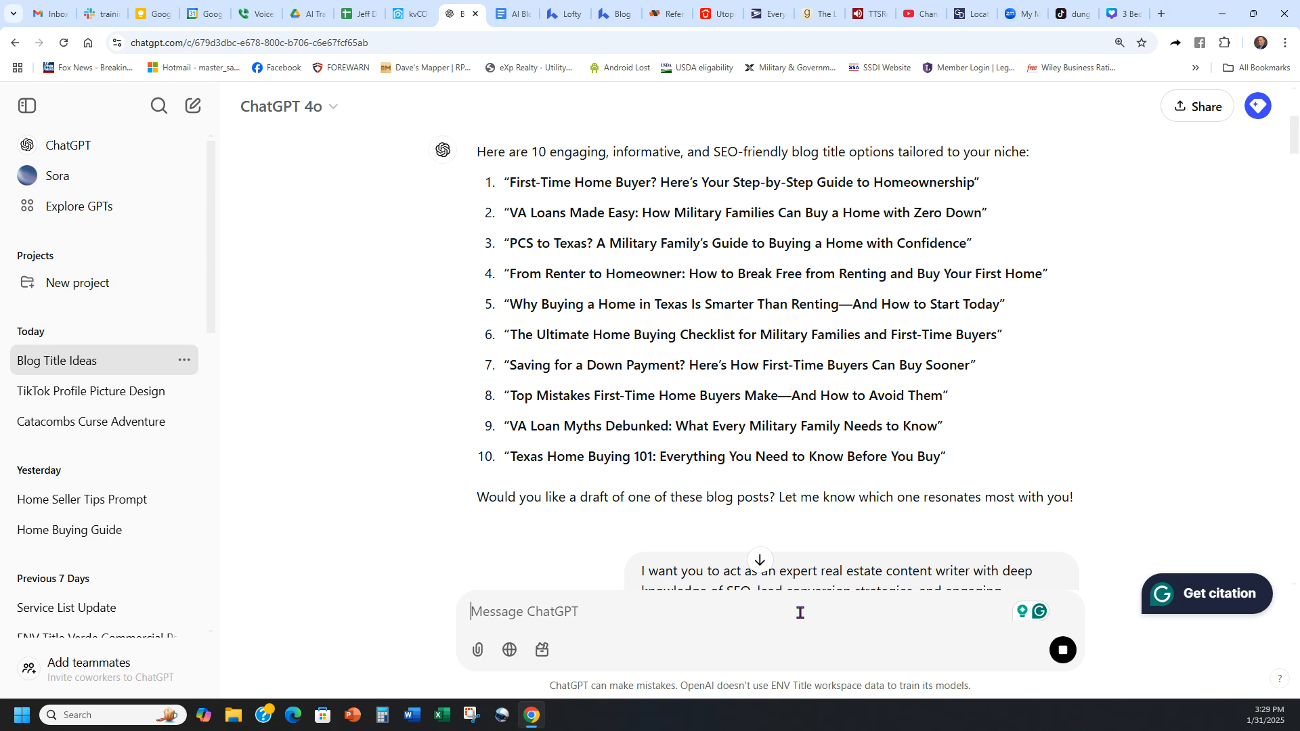
Step: Enlarge the generated image of the couple holding a house key and capture it with Snipping Tool
{"action": "left_click", "coordinate": [758, 560]}
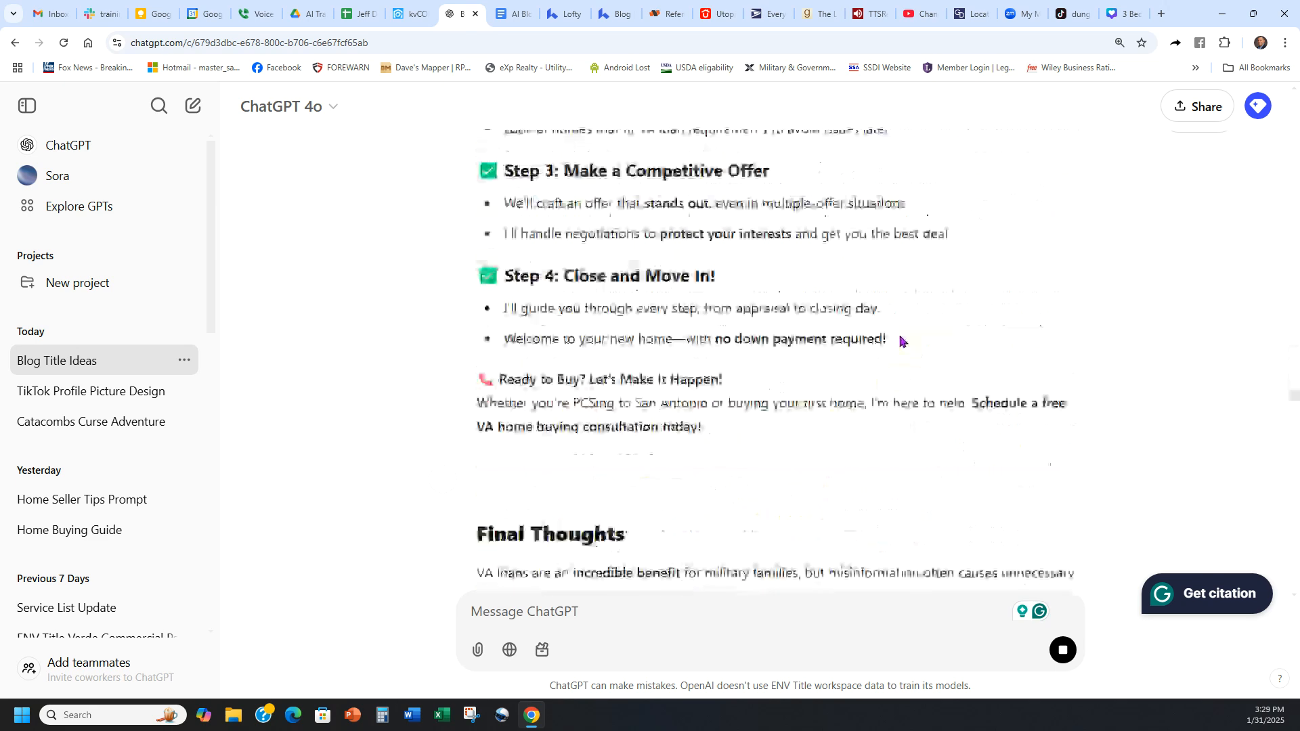
{"action": "scroll", "coordinate": [924, 336], "scroll_direction": "up", "scroll_amount": 2}
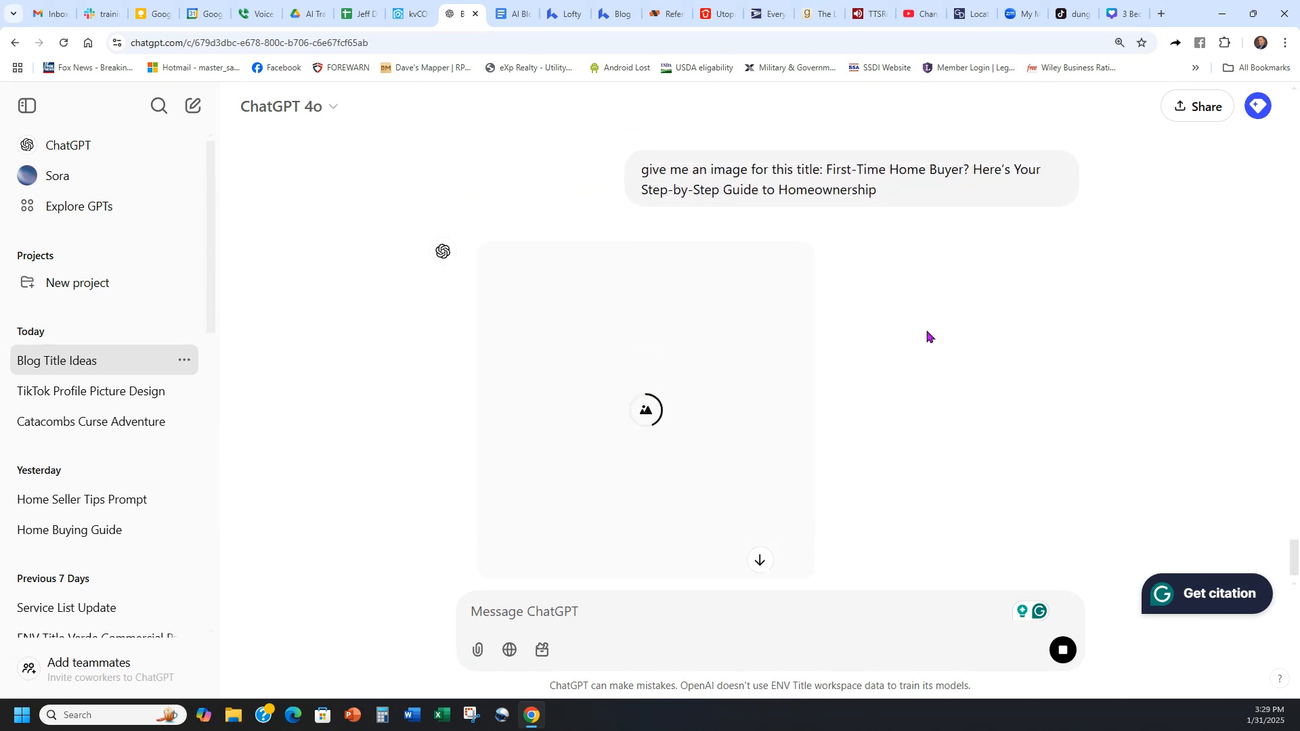
{"action": "scroll", "coordinate": [983, 311], "scroll_direction": "down", "scroll_amount": 2}
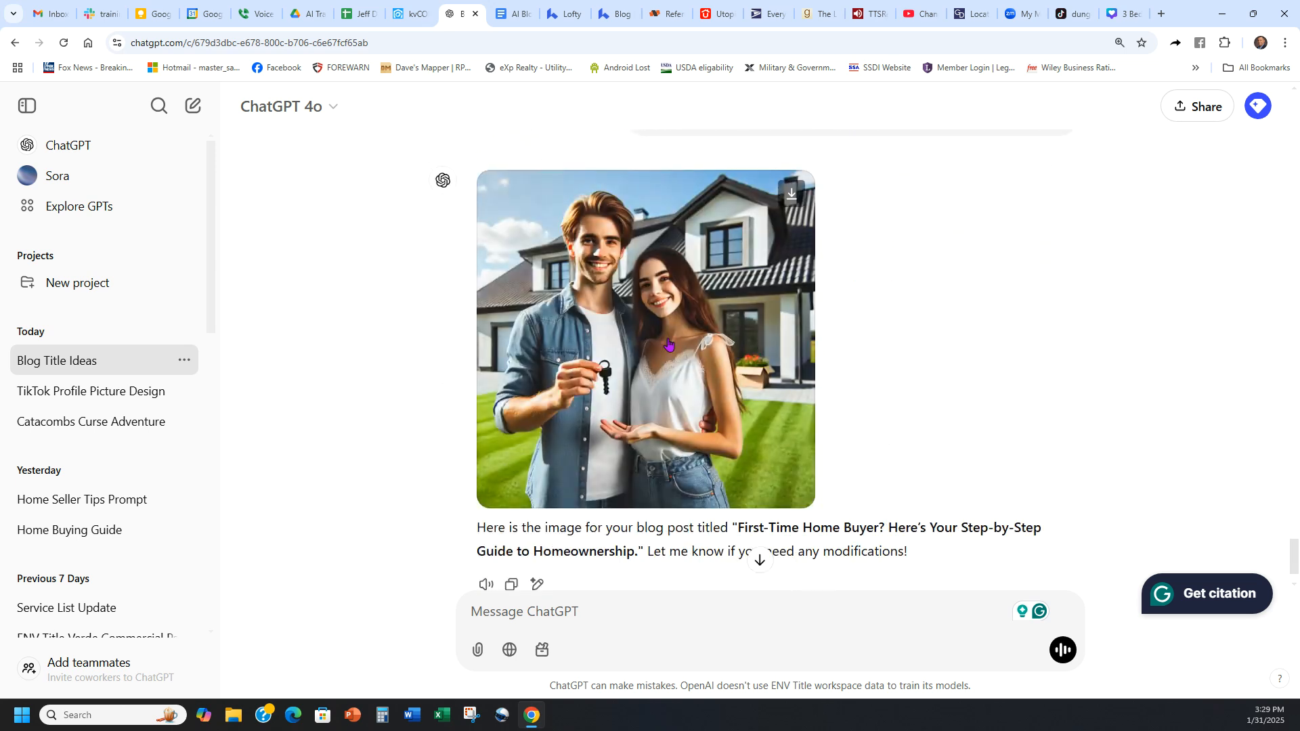
{"action": "left_click", "coordinate": [667, 342]}
{"action": "left_click", "coordinate": [483, 719]}
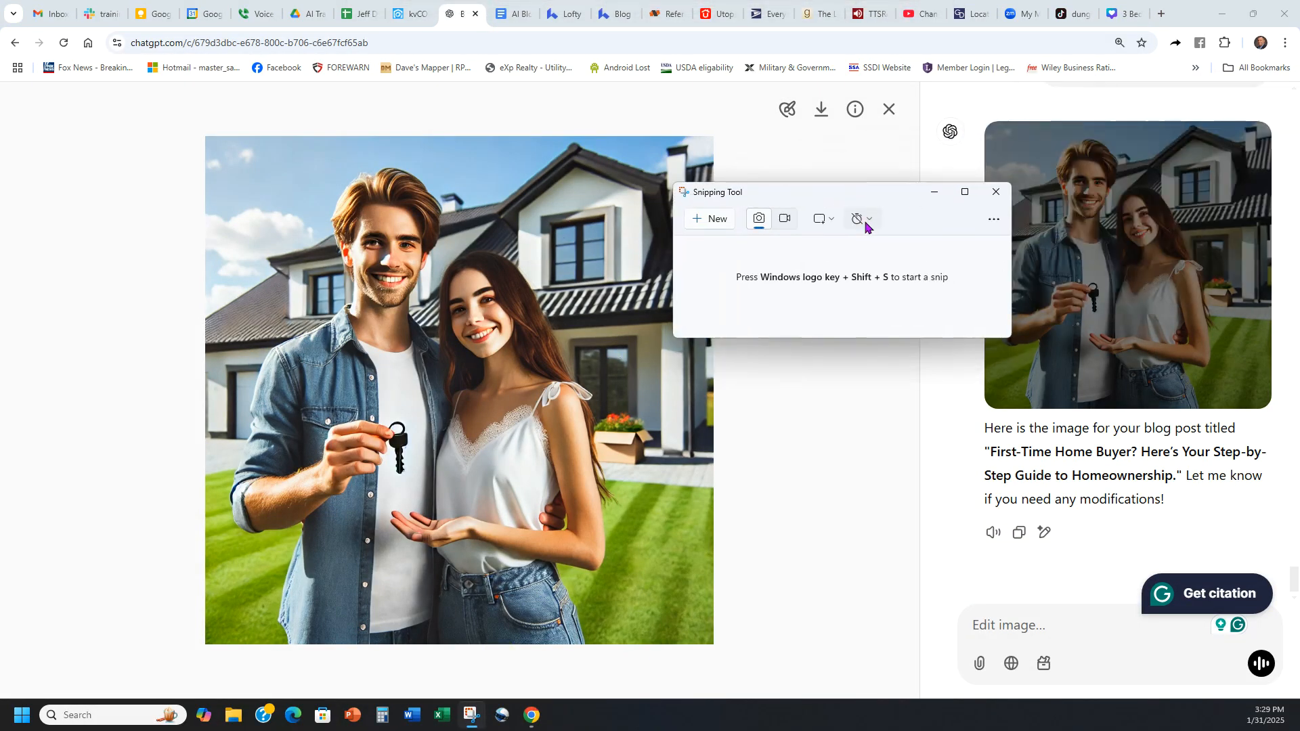
{"action": "left_click", "coordinate": [715, 220]}
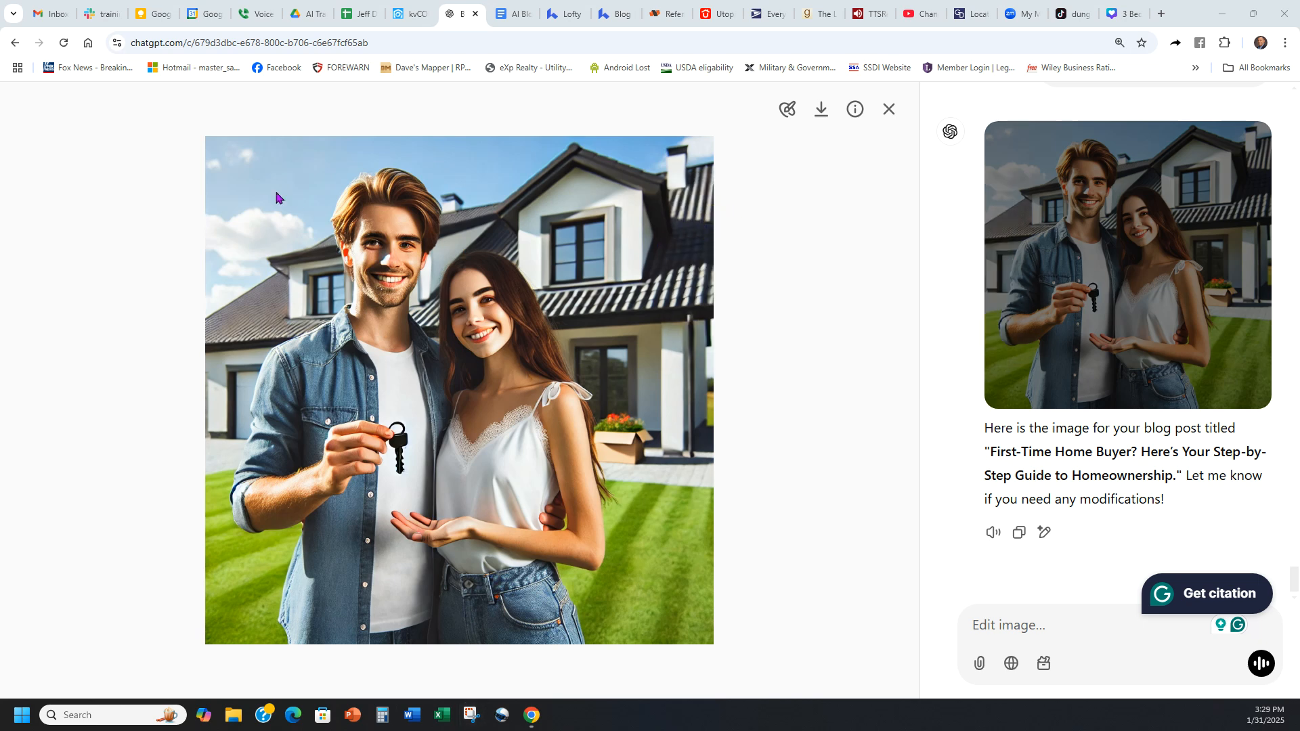
{"action": "left_click_drag", "start_coordinate": [210, 142], "coordinate": [707, 645]}
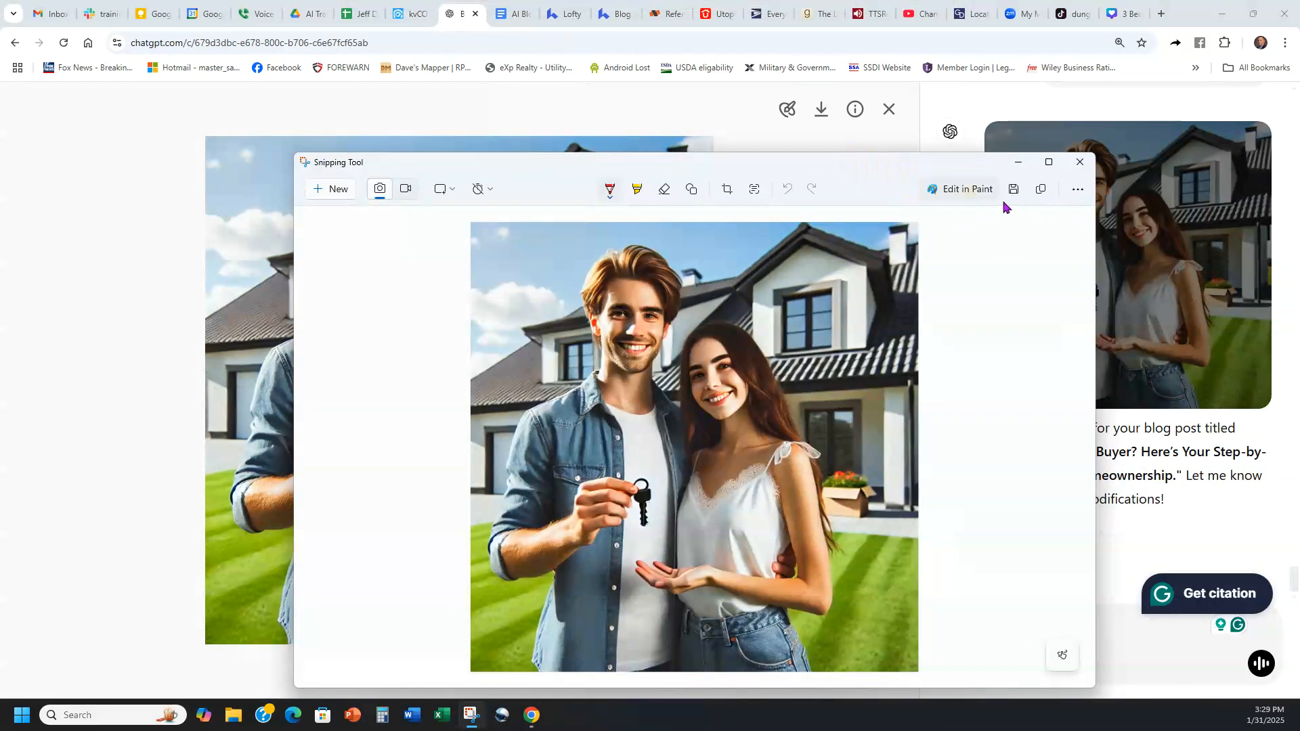
Step: Save the captured couple image as a JPG named "ft" in the Downloads folder, and close the enlarged image in ChatGPT
{"action": "left_click", "coordinate": [1012, 189]}
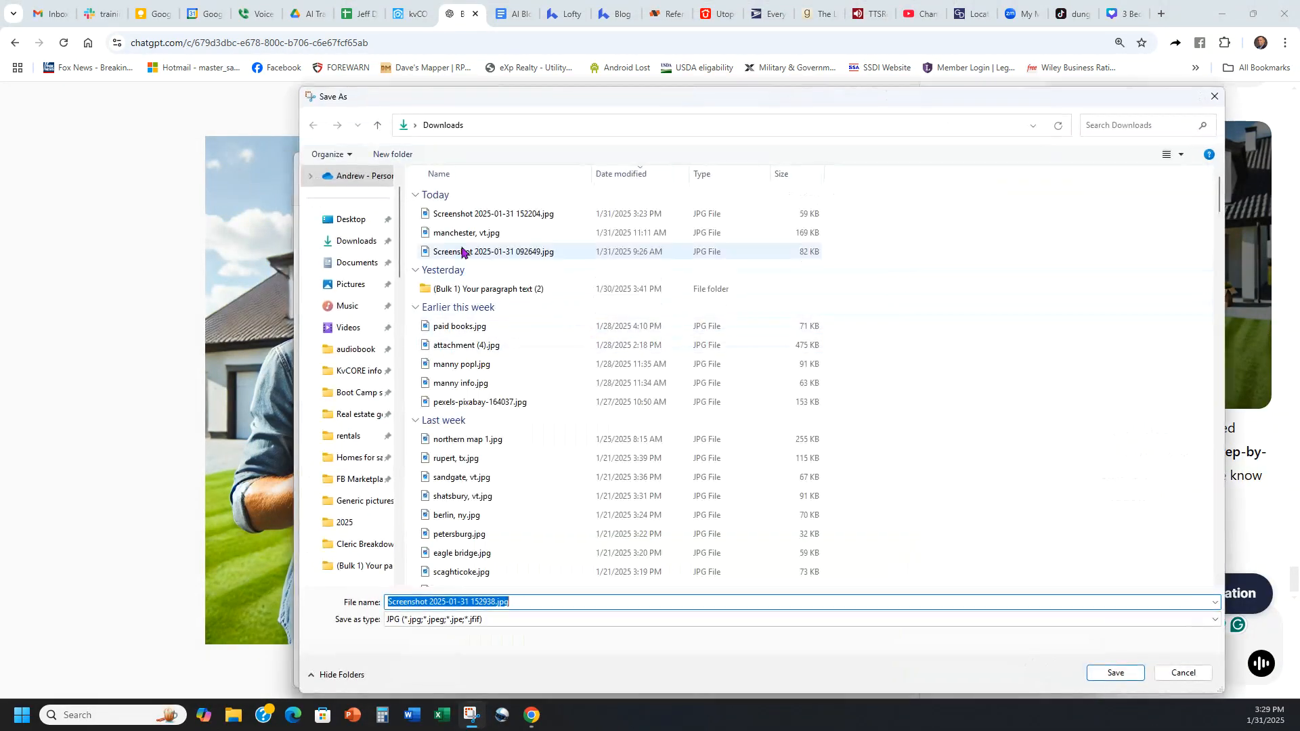
{"action": "left_click", "coordinate": [352, 243]}
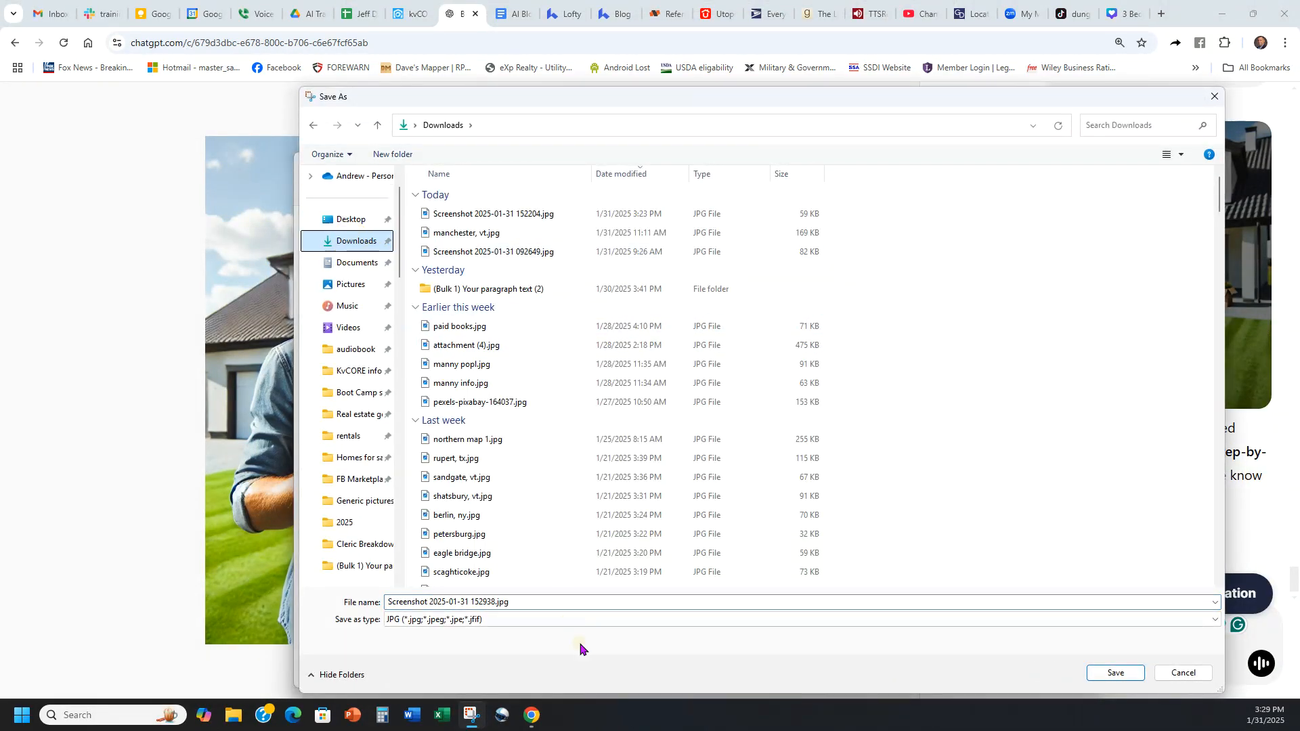
{"action": "left_click", "coordinate": [551, 604]}
{"action": "type", "text": "ft"}
{"action": "left_click", "coordinate": [1118, 672]}
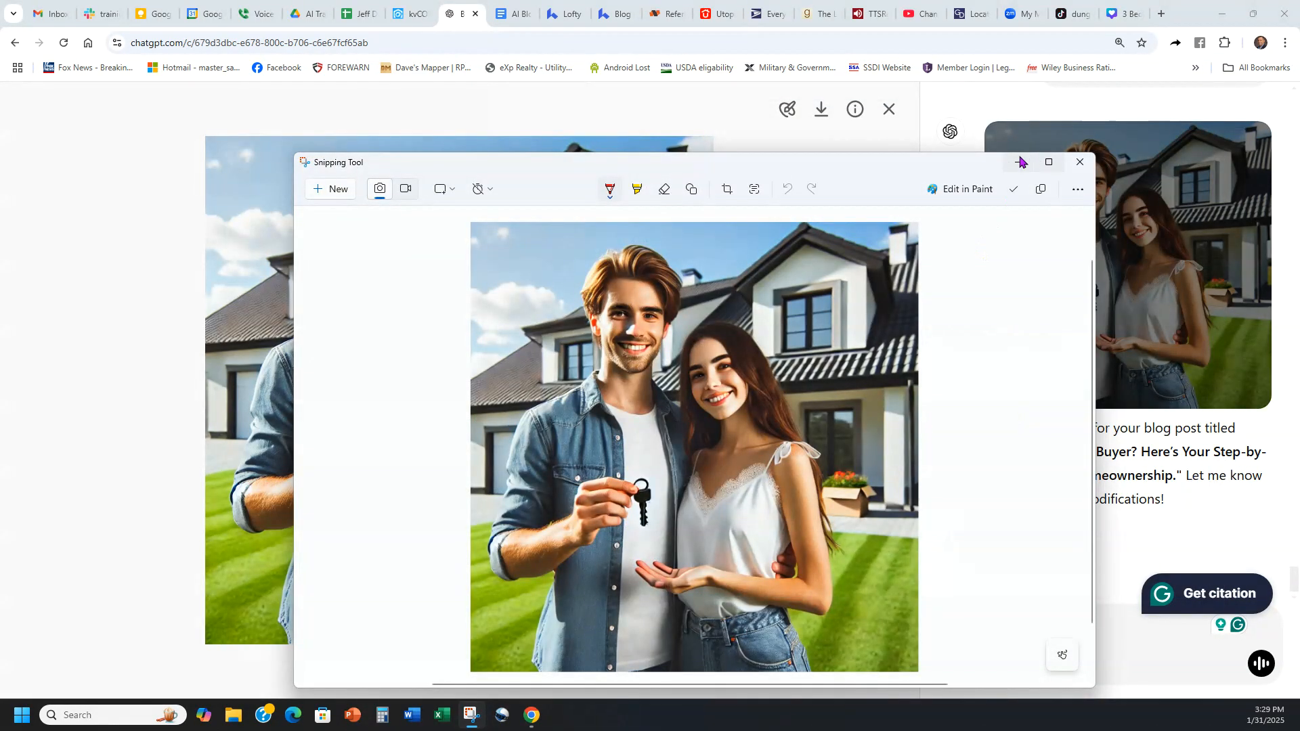
{"action": "left_click", "coordinate": [1020, 162]}
{"action": "left_click", "coordinate": [887, 111]}
Step: Switch to the Lofty blog editor and add the saved couple image as the post's featured image, keeping the full crop
{"action": "left_click", "coordinate": [617, 13]}
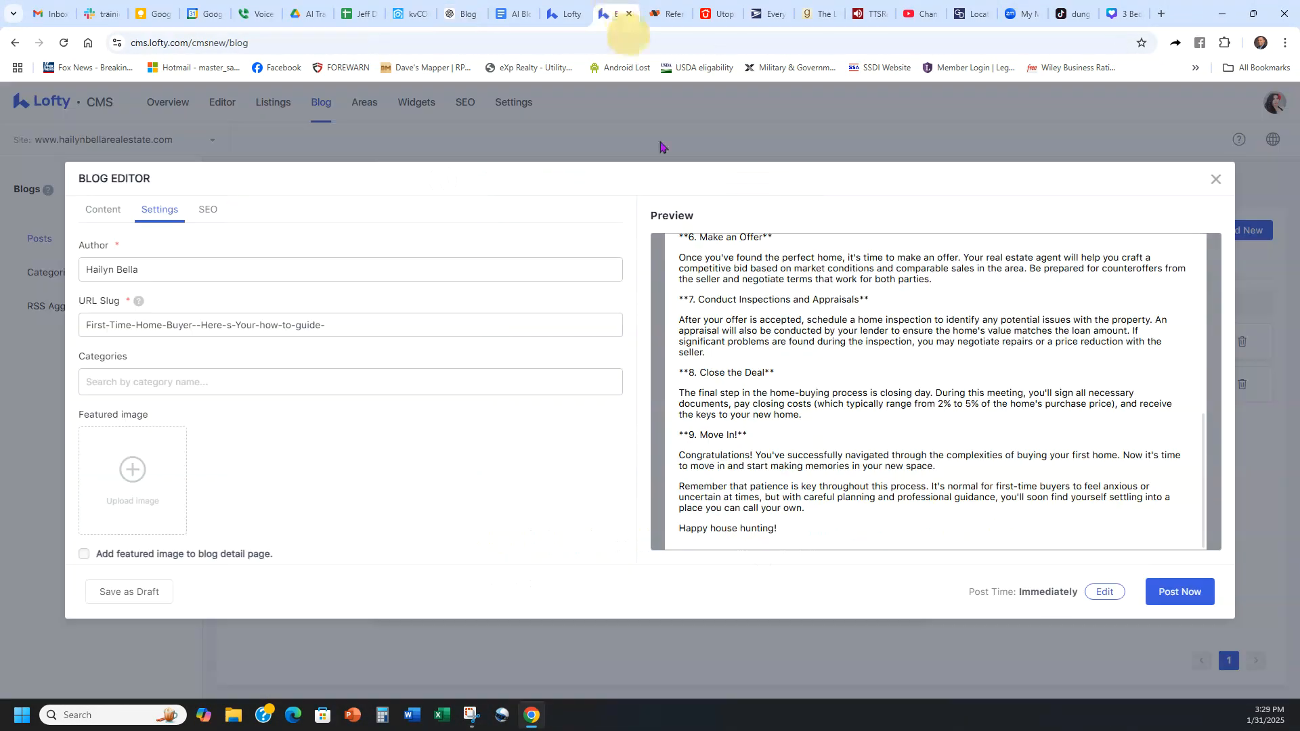
{"action": "left_click", "coordinate": [132, 469]}
{"action": "left_click", "coordinate": [583, 366]}
{"action": "double_click", "coordinate": [225, 140]}
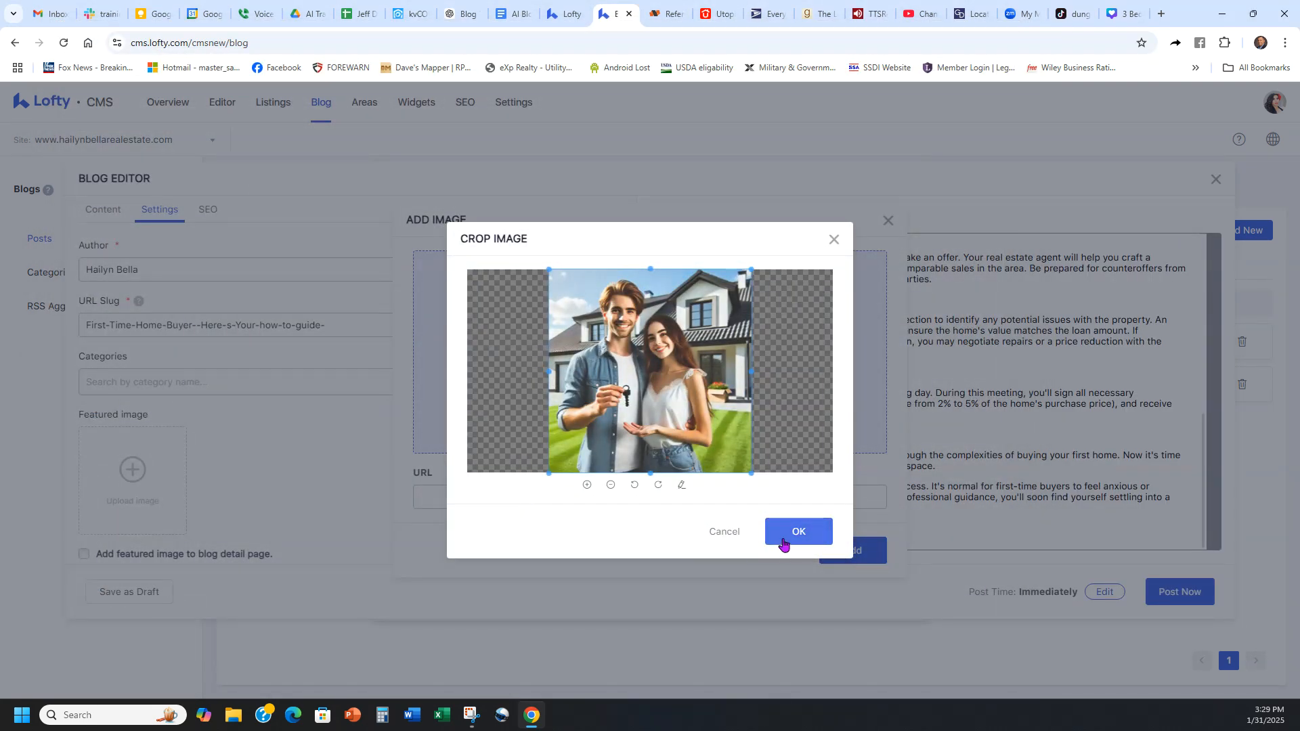
{"action": "left_click", "coordinate": [785, 538]}
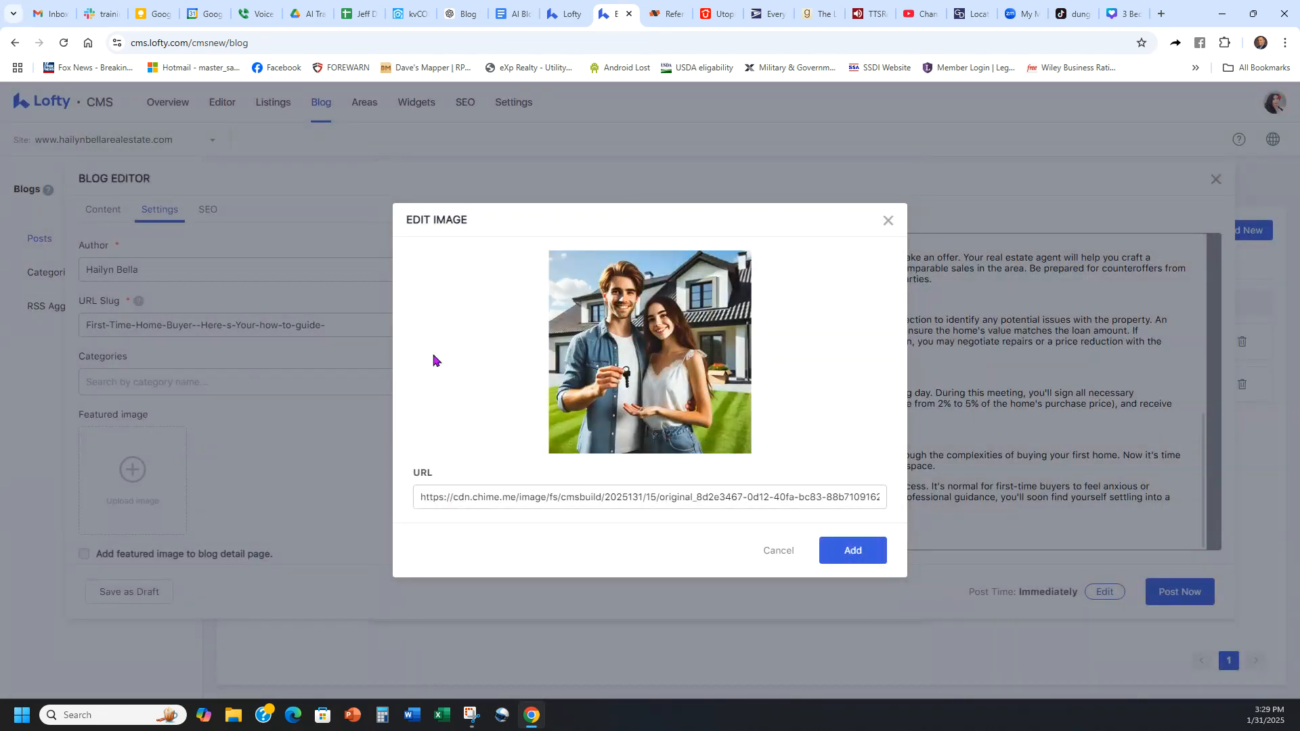
{"action": "left_click", "coordinate": [849, 548]}
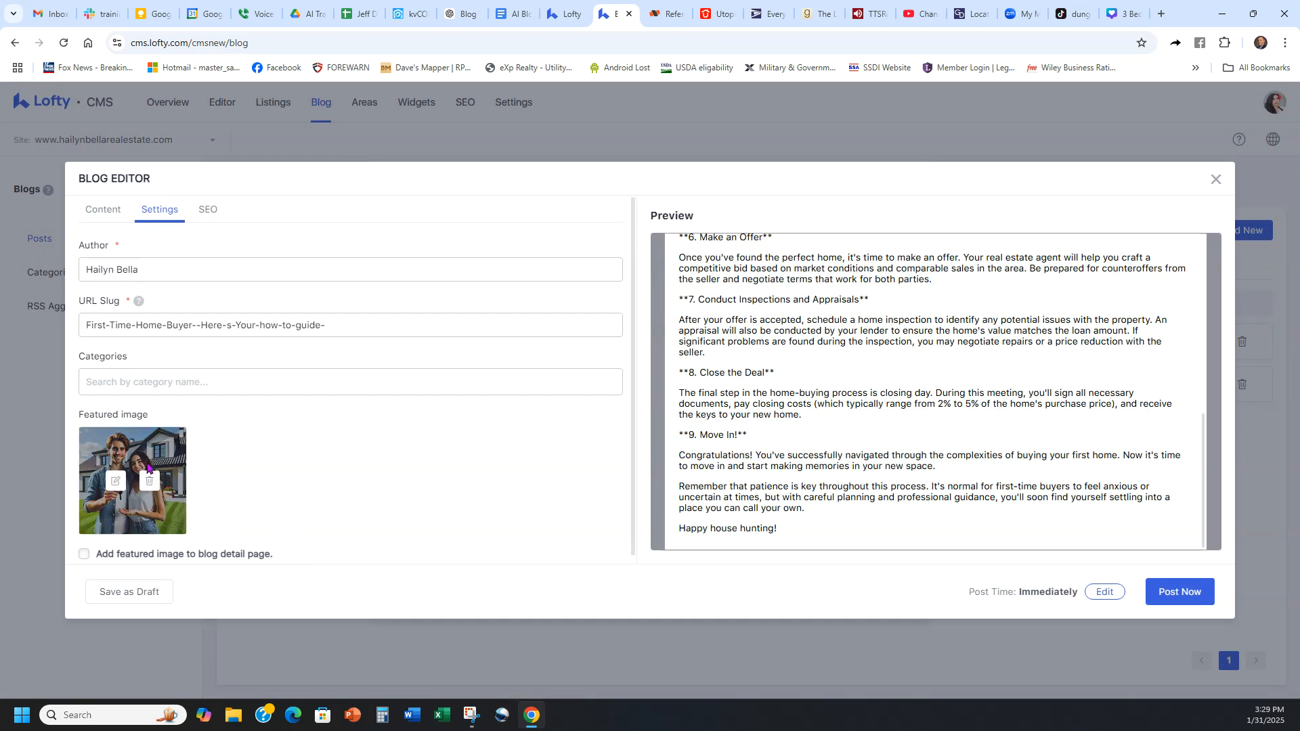
Step: Review the first-time home buyer post's SEO fields, settings and generated article text
{"action": "left_click", "coordinate": [212, 209]}
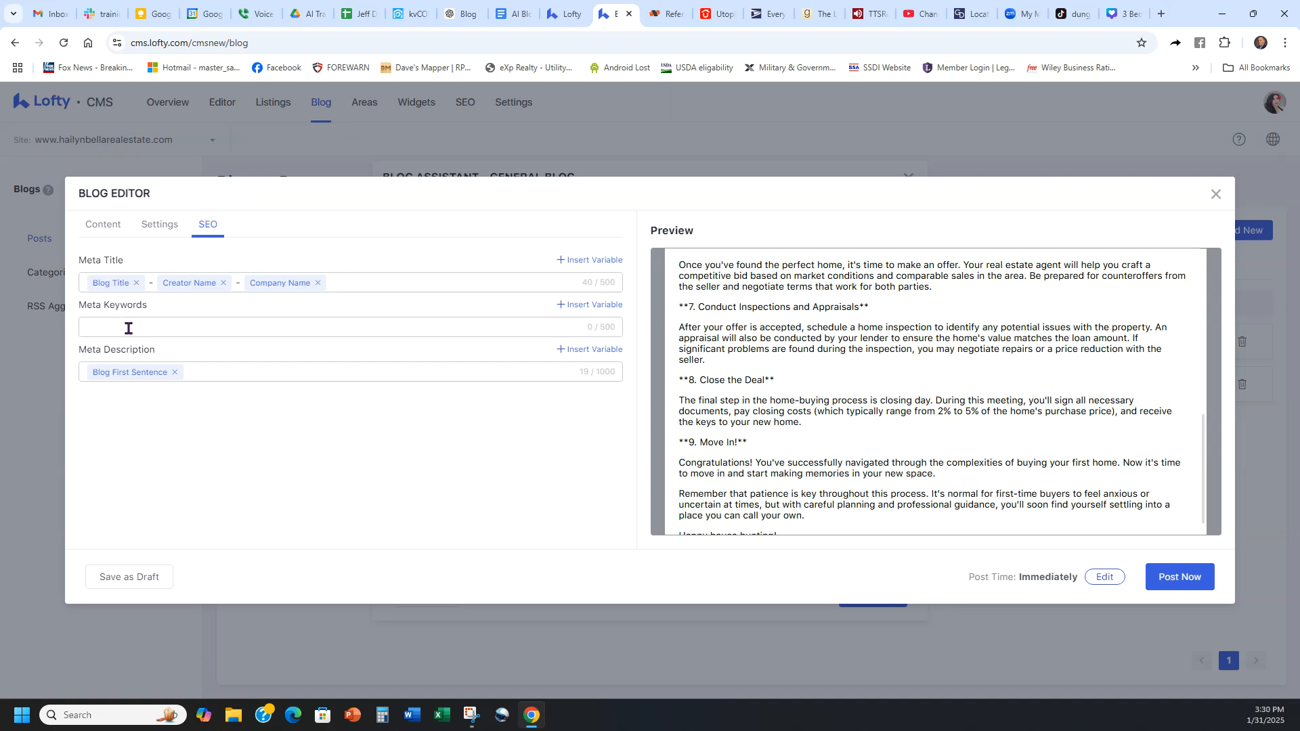
{"action": "scroll", "coordinate": [1063, 385], "scroll_direction": "down", "scroll_amount": 2}
{"action": "scroll", "coordinate": [889, 439], "scroll_direction": "up", "scroll_amount": 10}
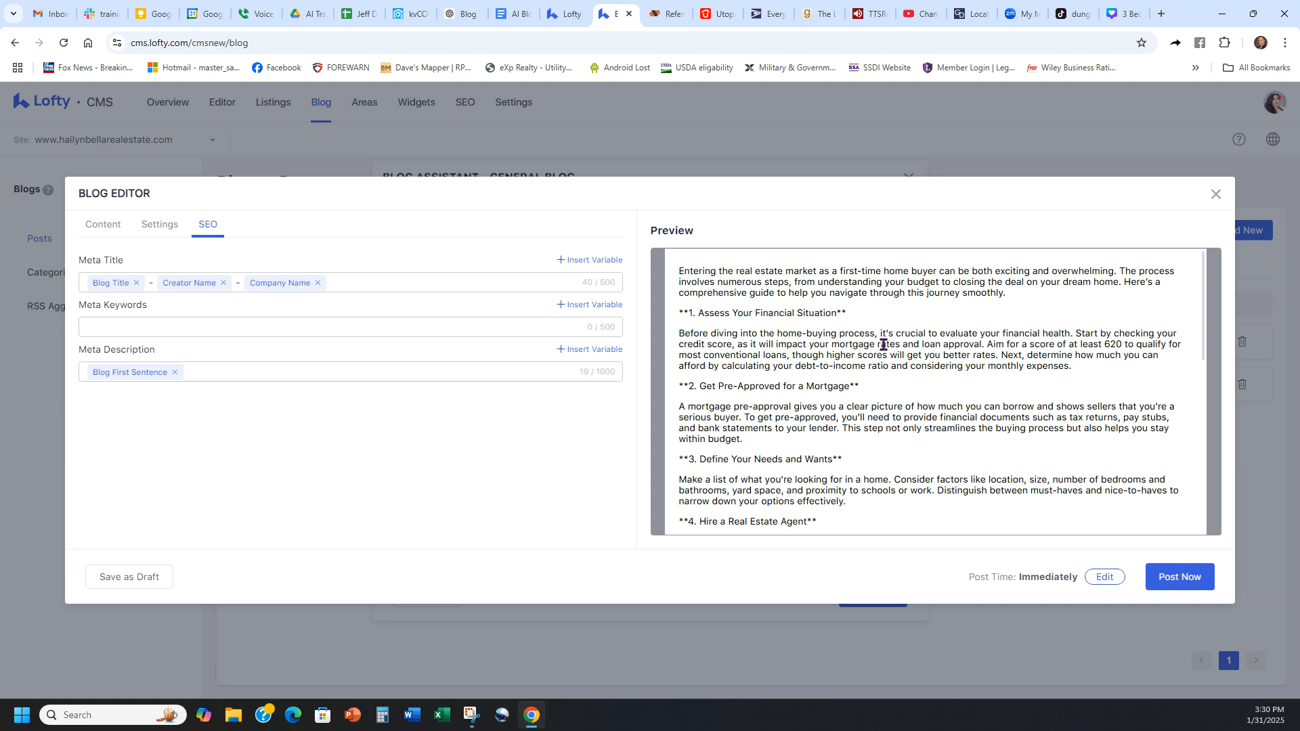
{"action": "scroll", "coordinate": [907, 352], "scroll_direction": "down", "scroll_amount": 10}
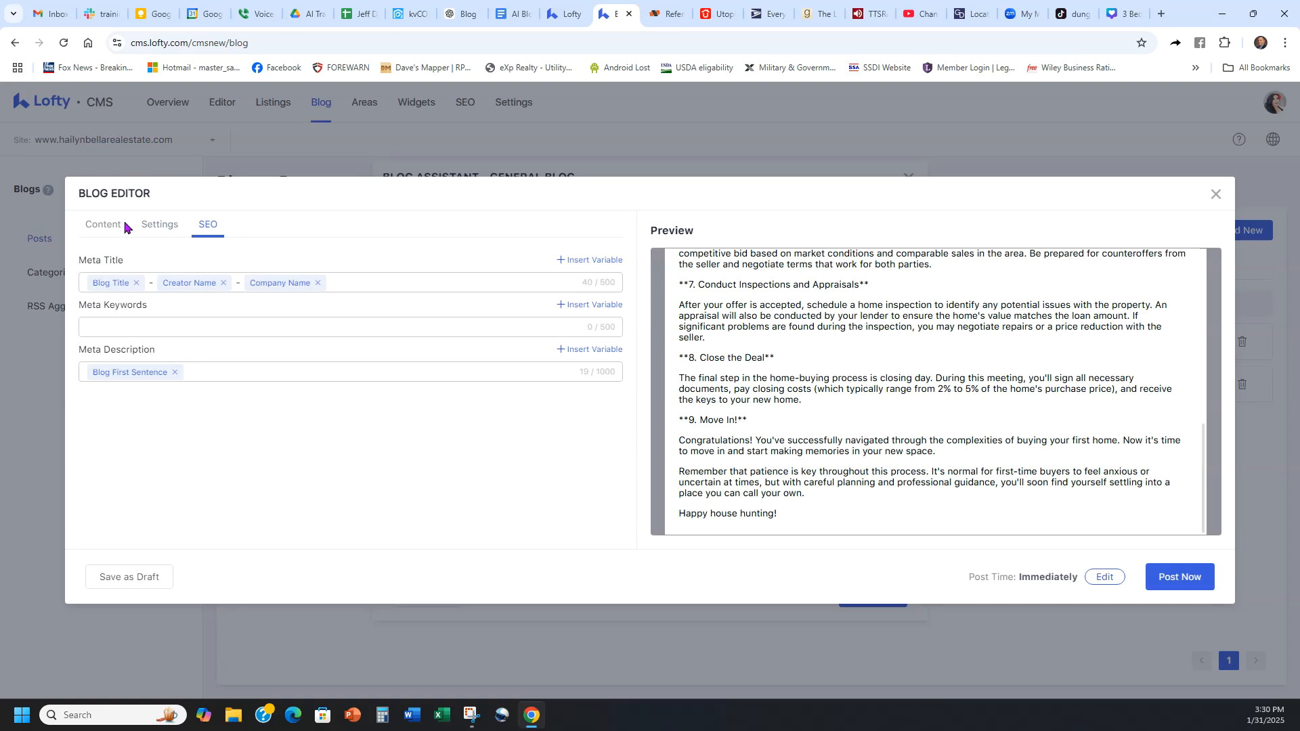
{"action": "left_click", "coordinate": [103, 225]}
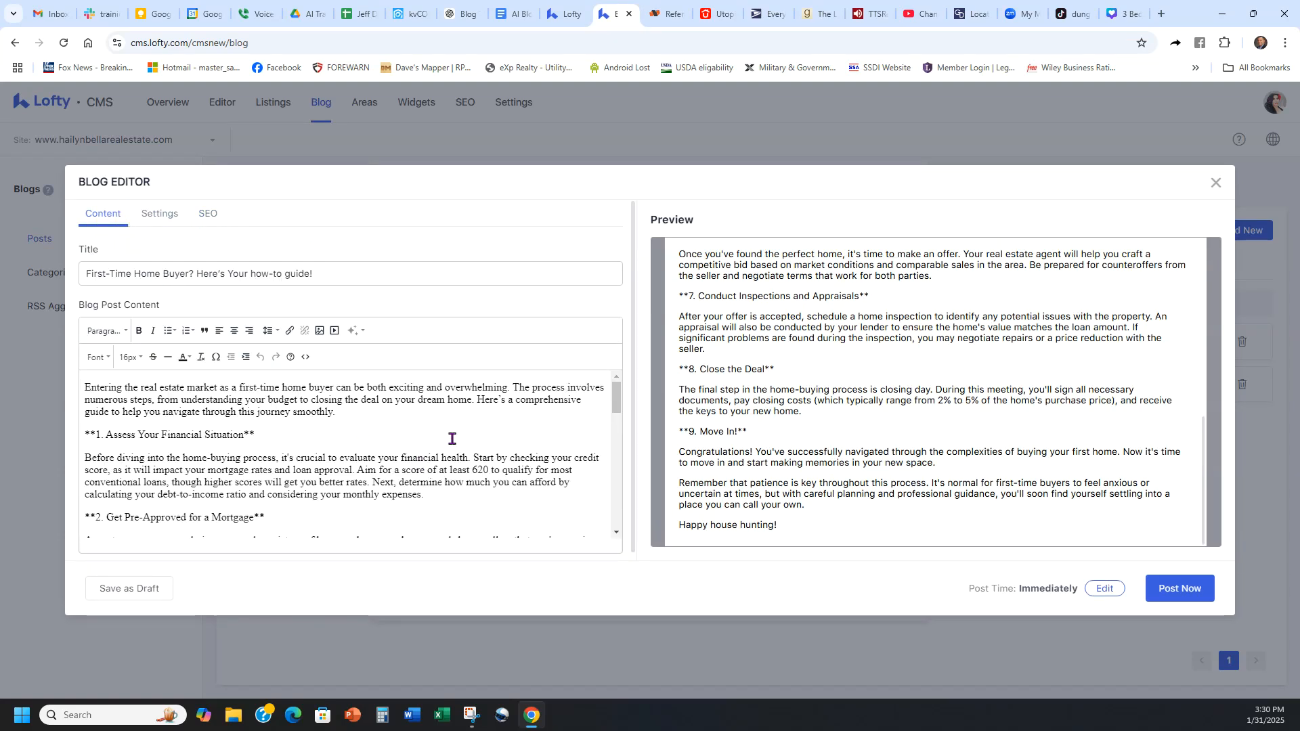
{"action": "scroll", "coordinate": [450, 433], "scroll_direction": "down", "scroll_amount": 7}
{"action": "scroll", "coordinate": [458, 432], "scroll_direction": "up", "scroll_amount": 7}
{"action": "left_click", "coordinate": [172, 214]}
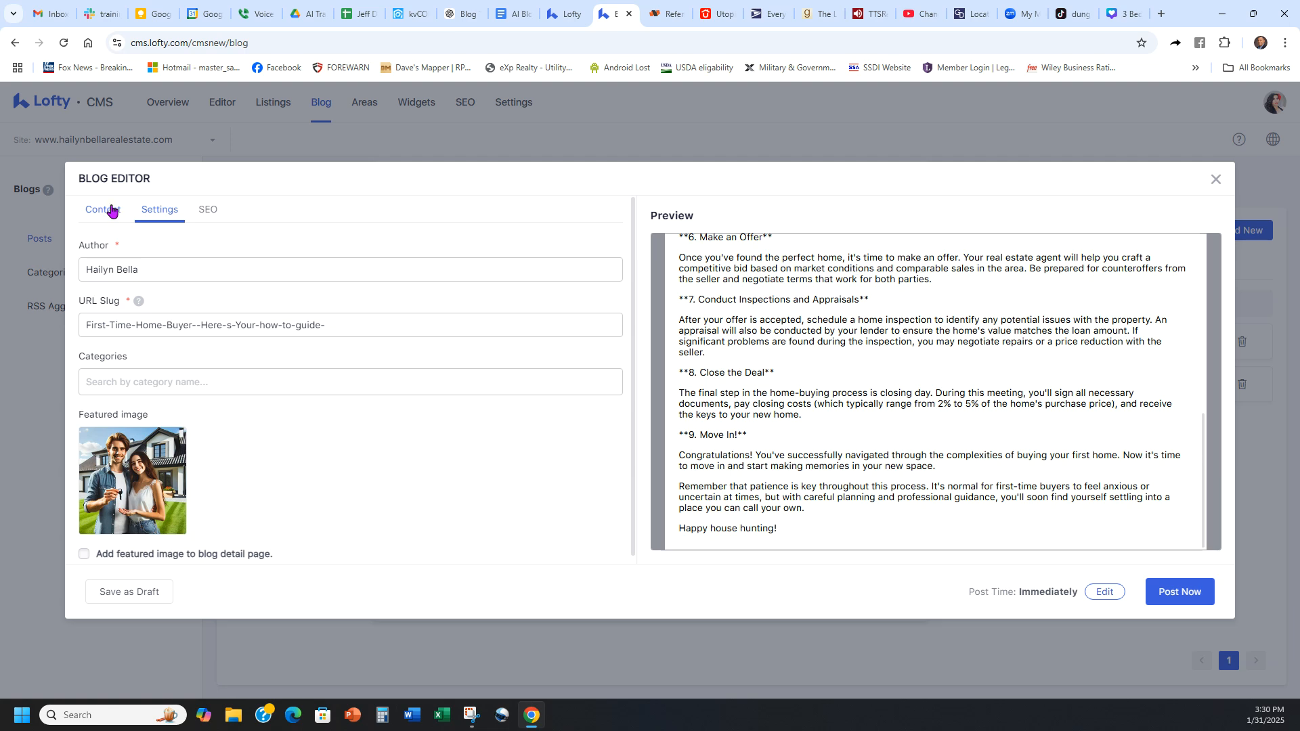
{"action": "left_click", "coordinate": [110, 205]}
{"action": "scroll", "coordinate": [499, 459], "scroll_direction": "down", "scroll_amount": 1}
{"action": "scroll", "coordinate": [499, 458], "scroll_direction": "up", "scroll_amount": 1}
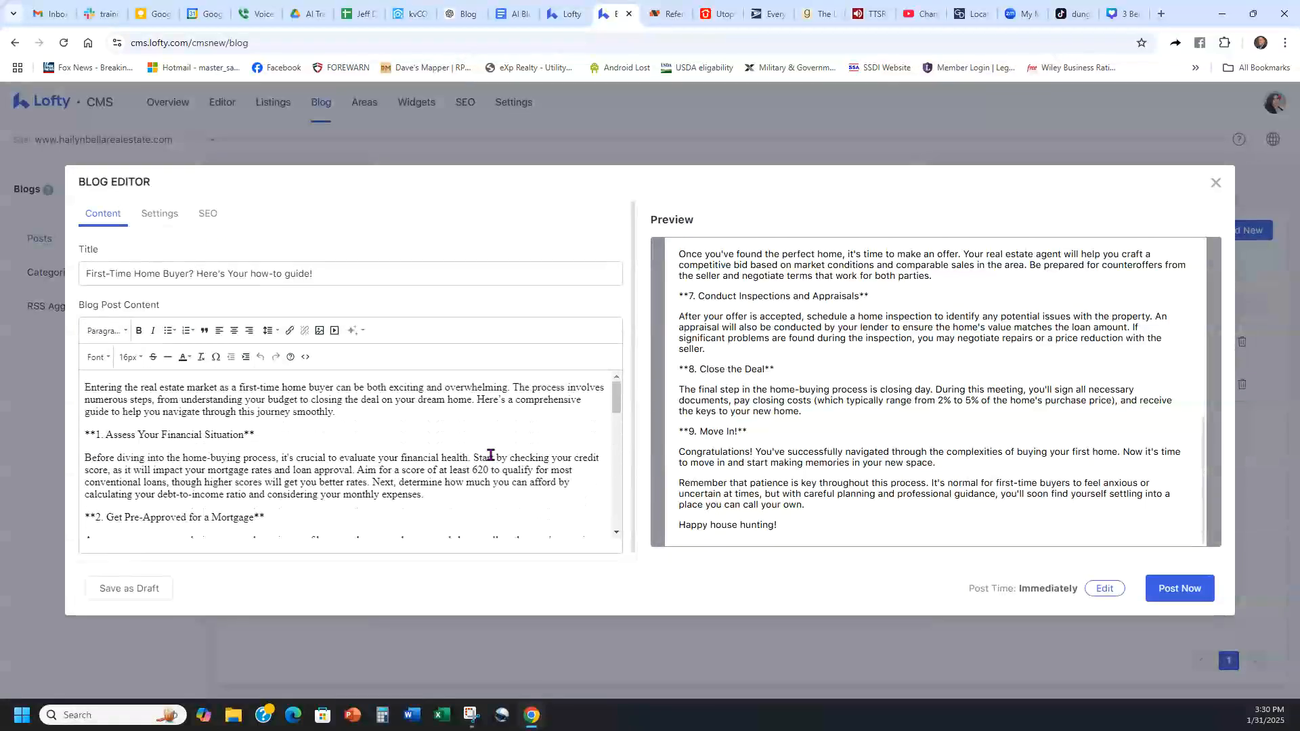
Step: Schedule the first-time home buyer post for February 7, 2025, keeping the suggested time
{"action": "left_click", "coordinate": [1104, 588]}
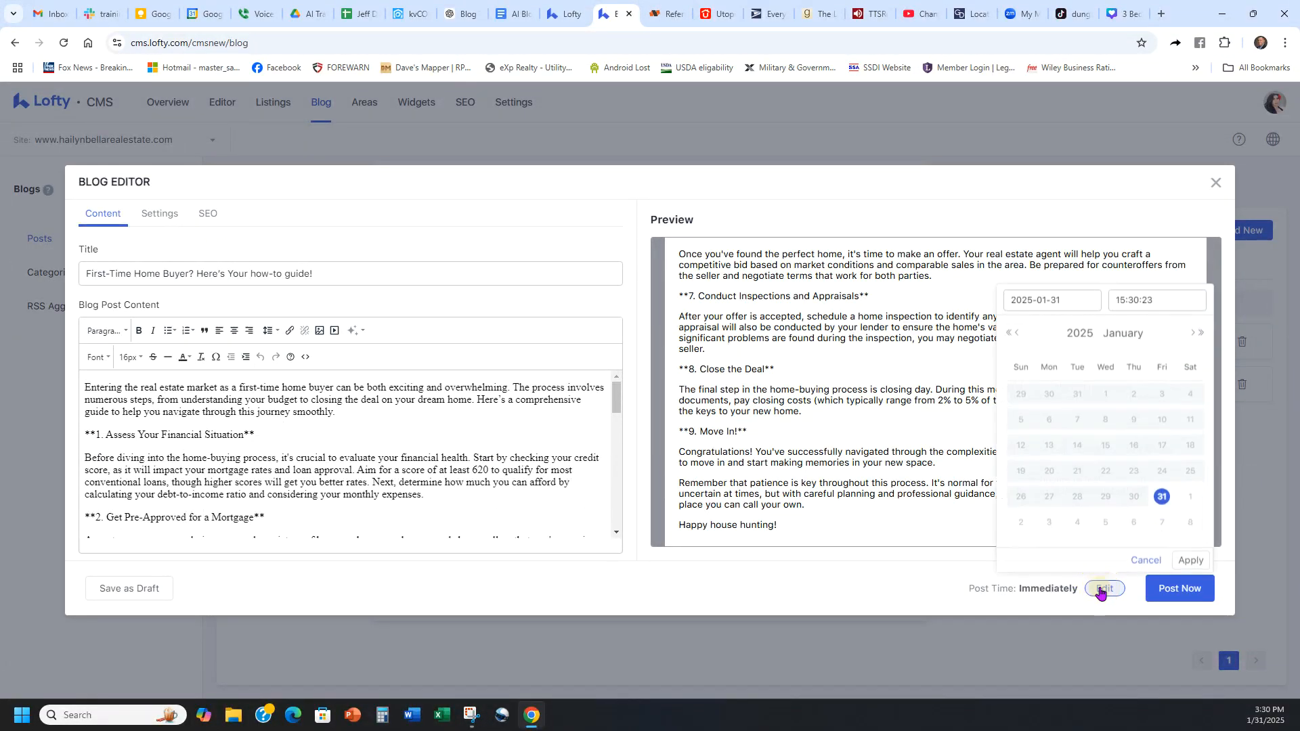
{"action": "left_click", "coordinate": [1160, 521]}
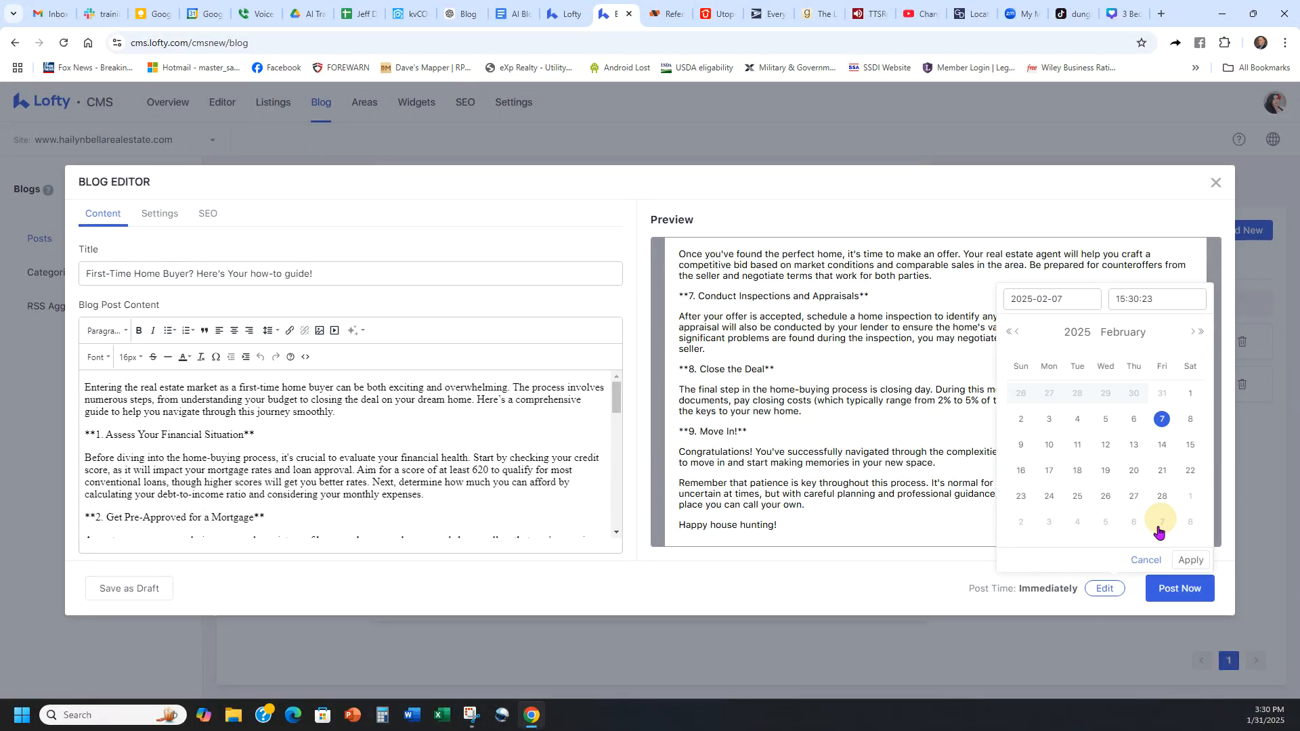
{"action": "left_click", "coordinate": [1197, 560]}
{"action": "left_click", "coordinate": [1162, 599]}
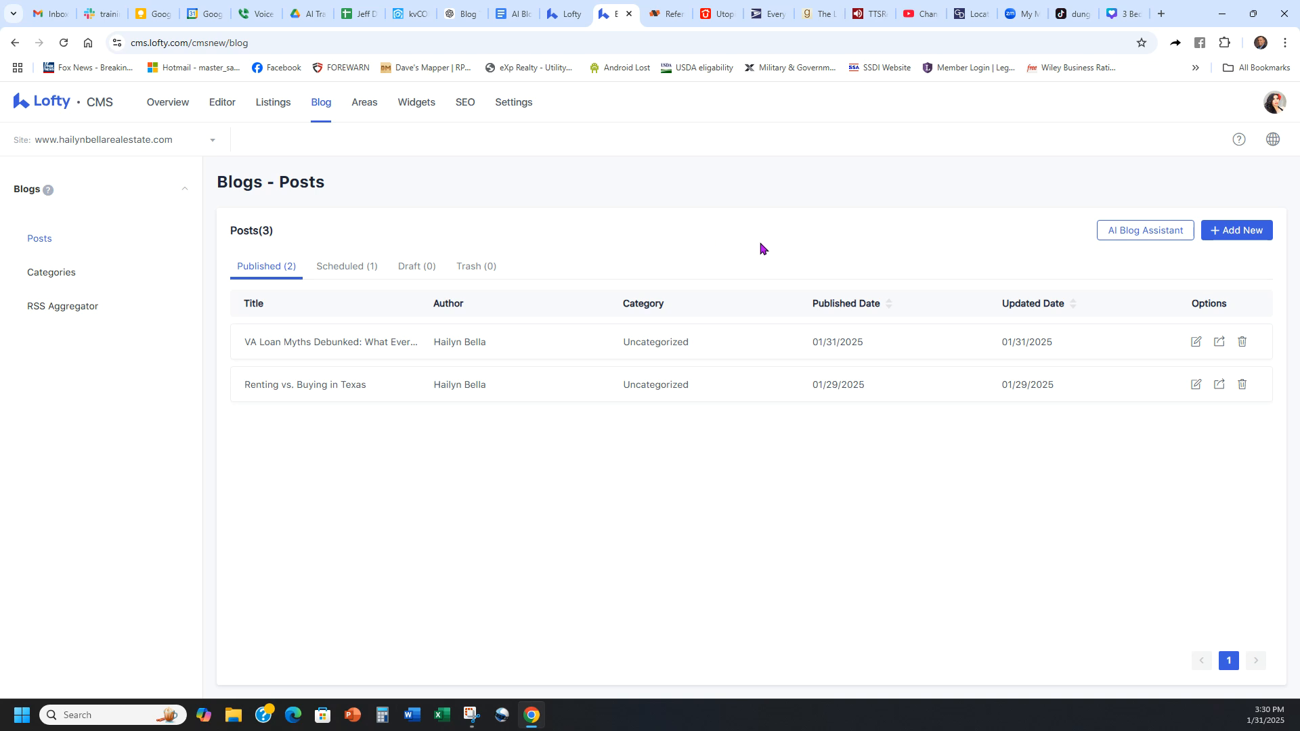
Step: Start an AI Blog Assistant post of the Feature a Listing type for the $199,999 San Antonio listing
{"action": "left_click", "coordinate": [1146, 237]}
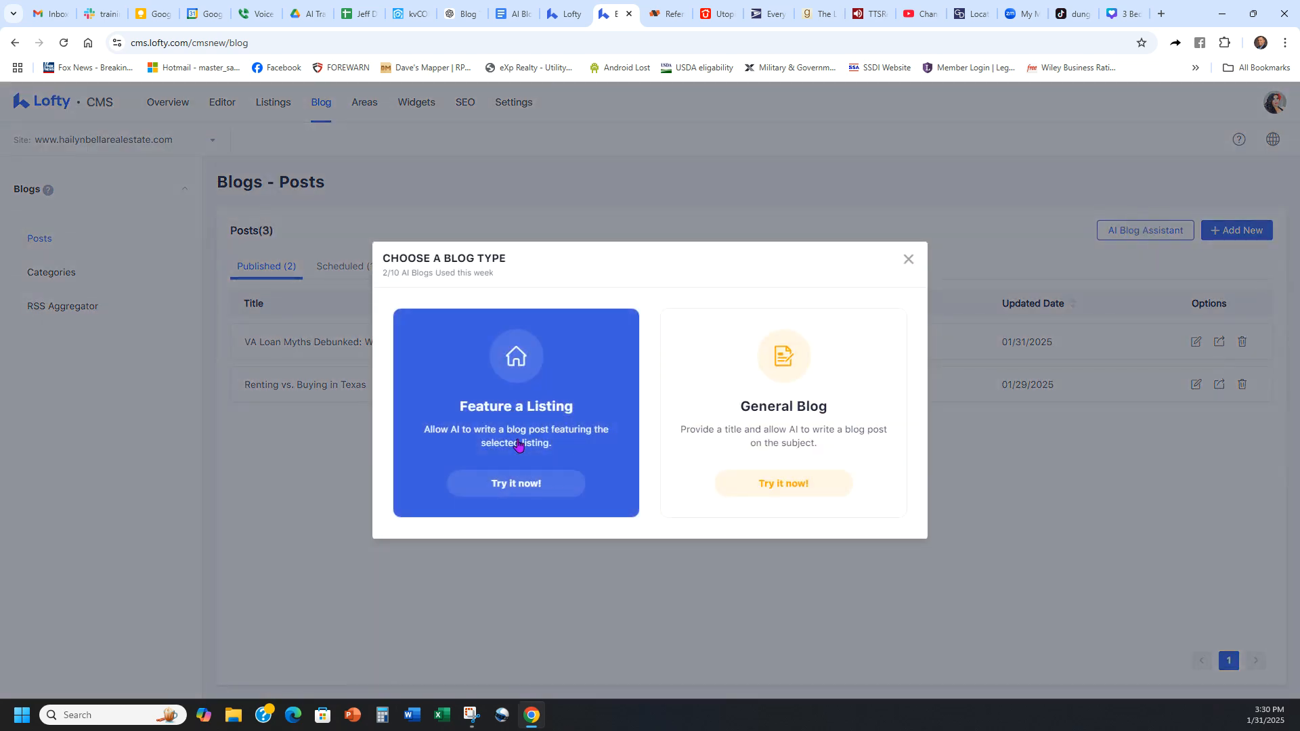
{"action": "left_click", "coordinate": [520, 483]}
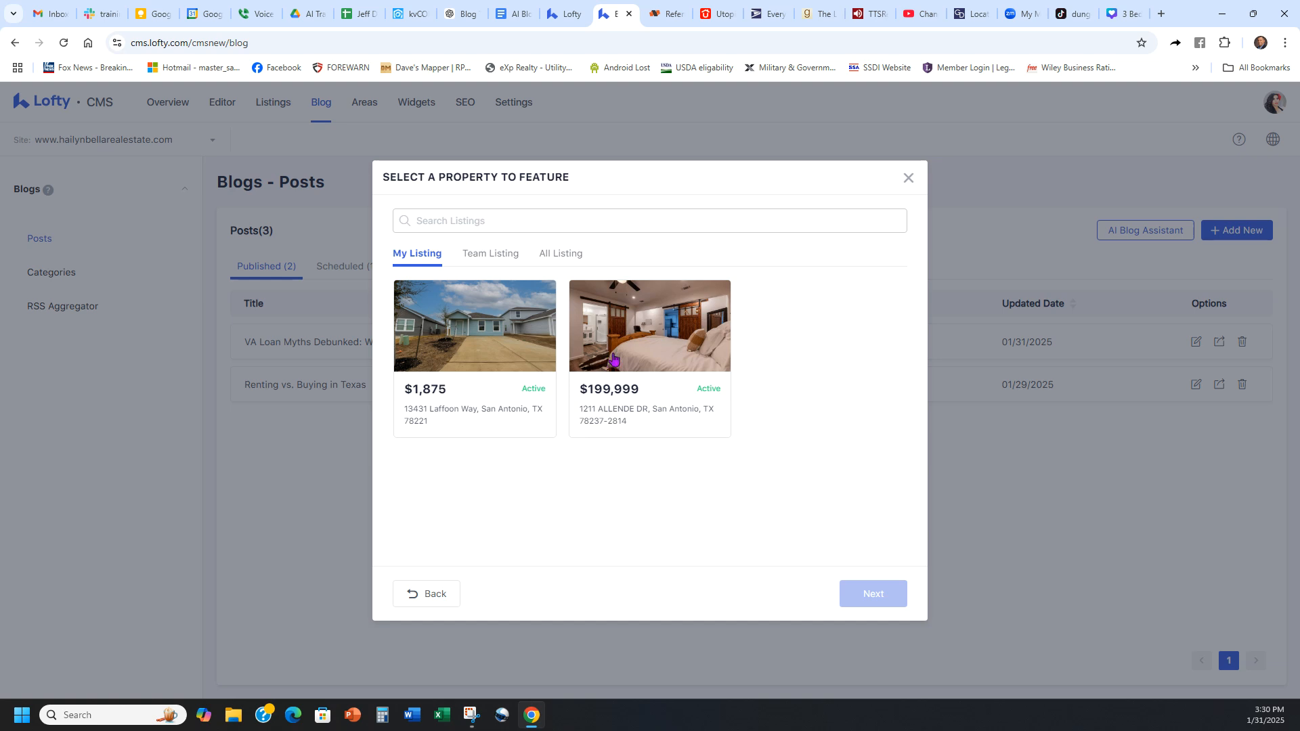
{"action": "left_click", "coordinate": [613, 328]}
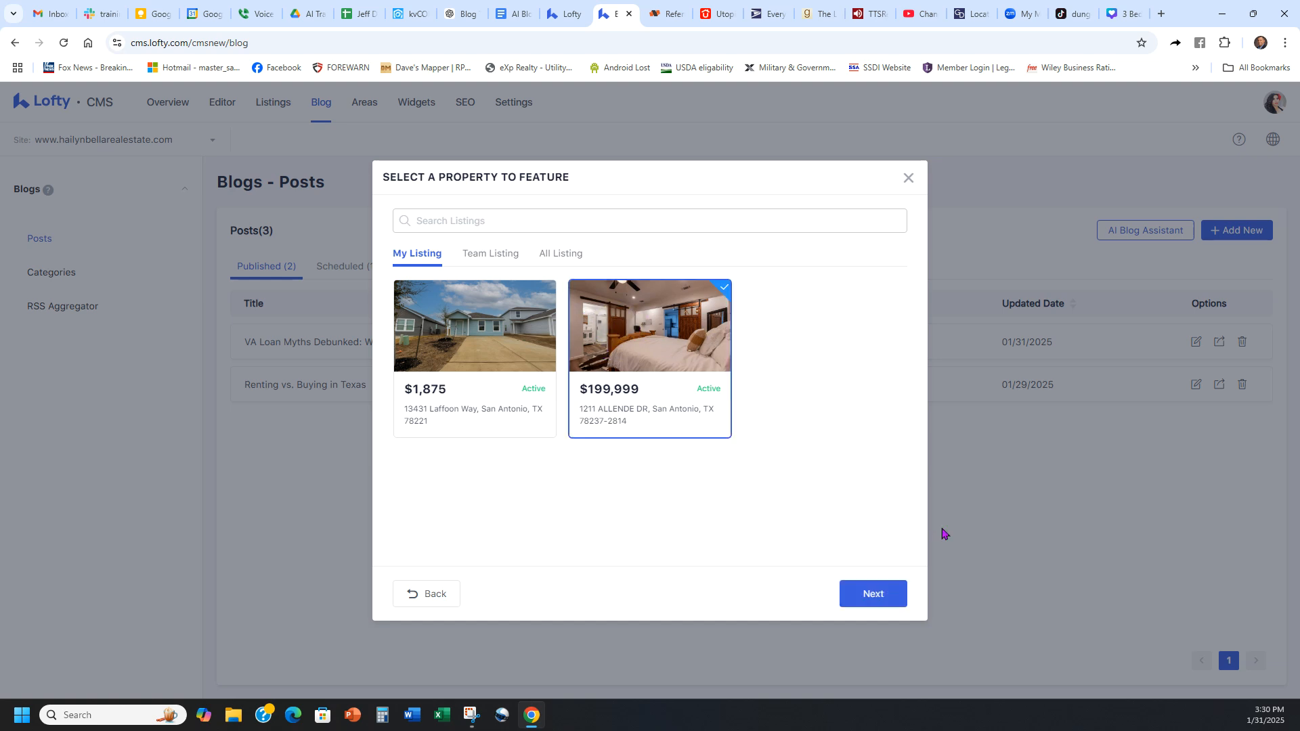
{"action": "left_click", "coordinate": [872, 595]}
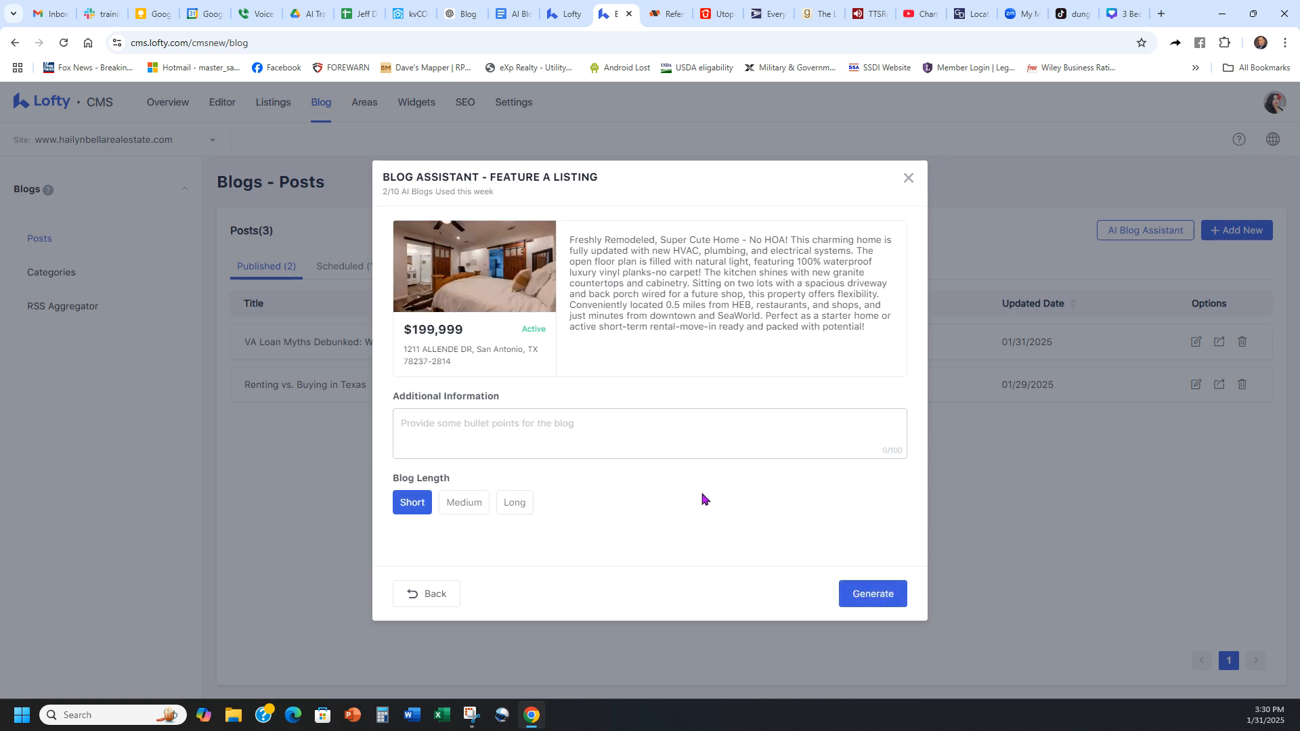
Step: Generate the listing blog at Short length without any additional information
{"action": "left_click", "coordinate": [558, 423]}
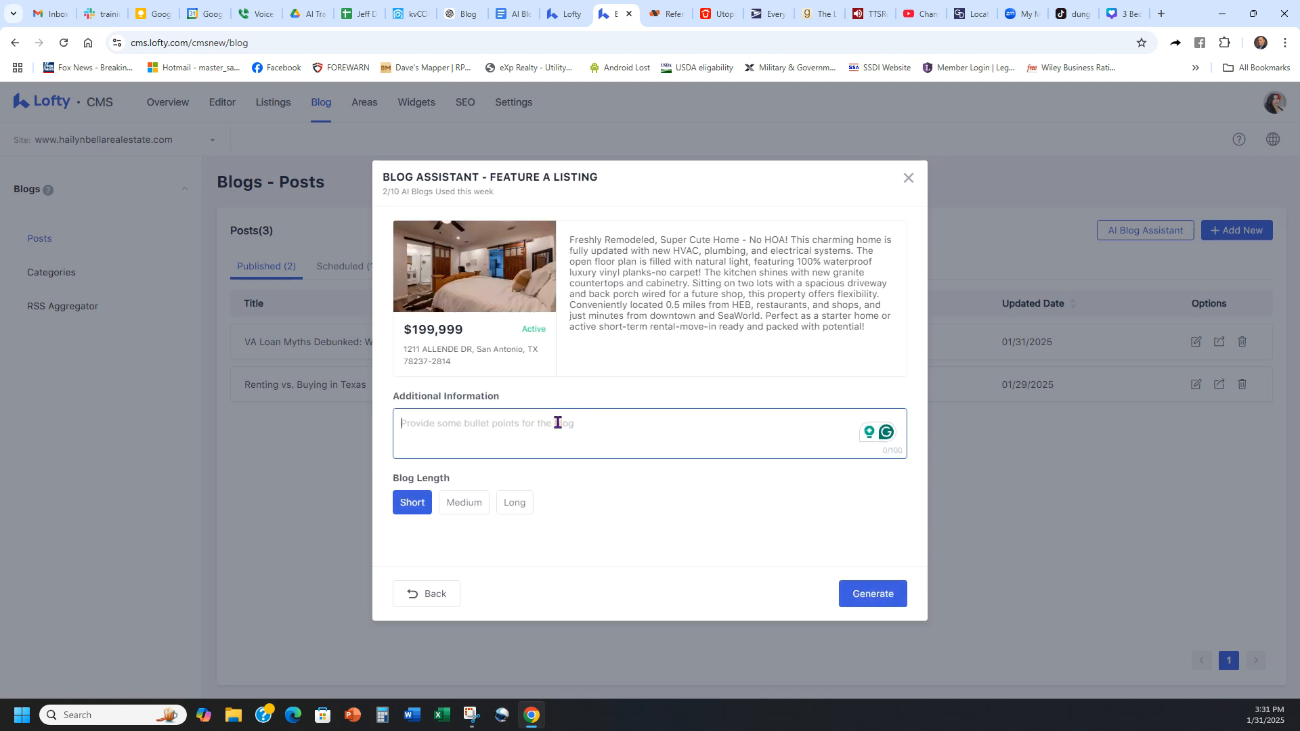
{"action": "left_click", "coordinate": [460, 501]}
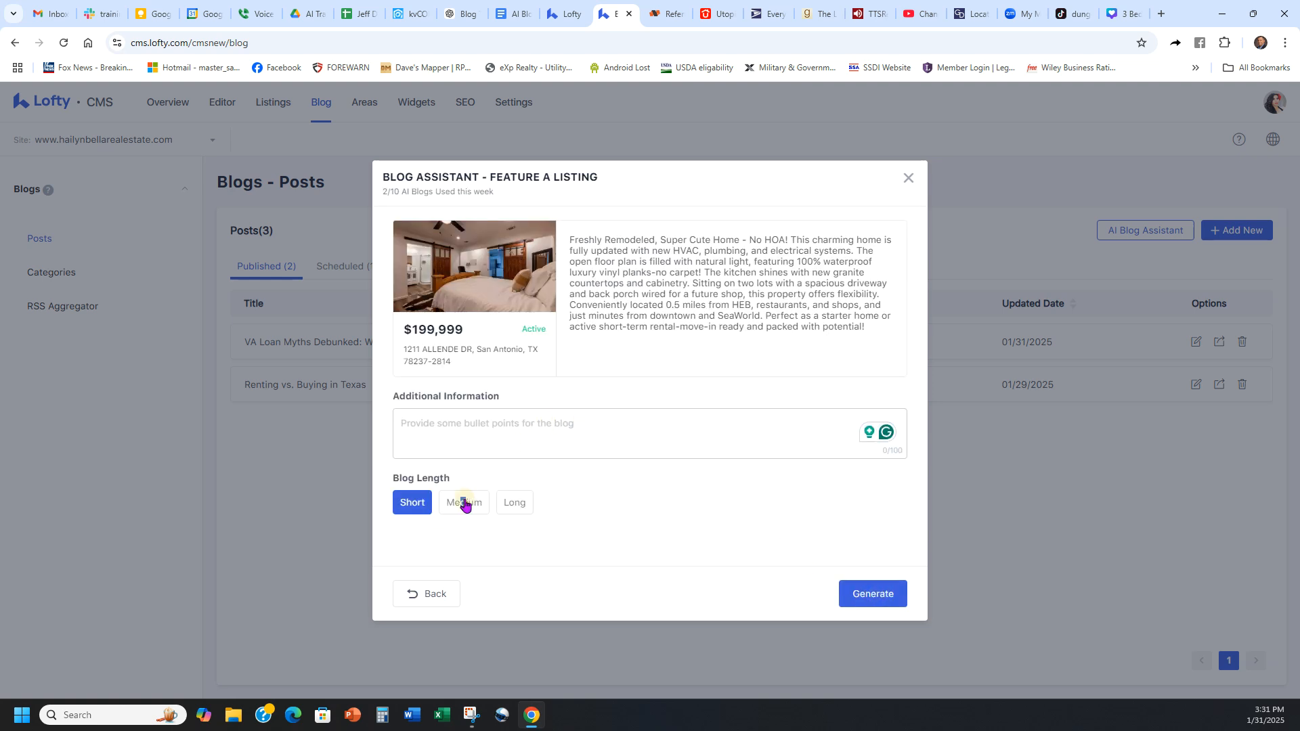
{"action": "left_click", "coordinate": [413, 501]}
{"action": "left_click", "coordinate": [847, 592]}
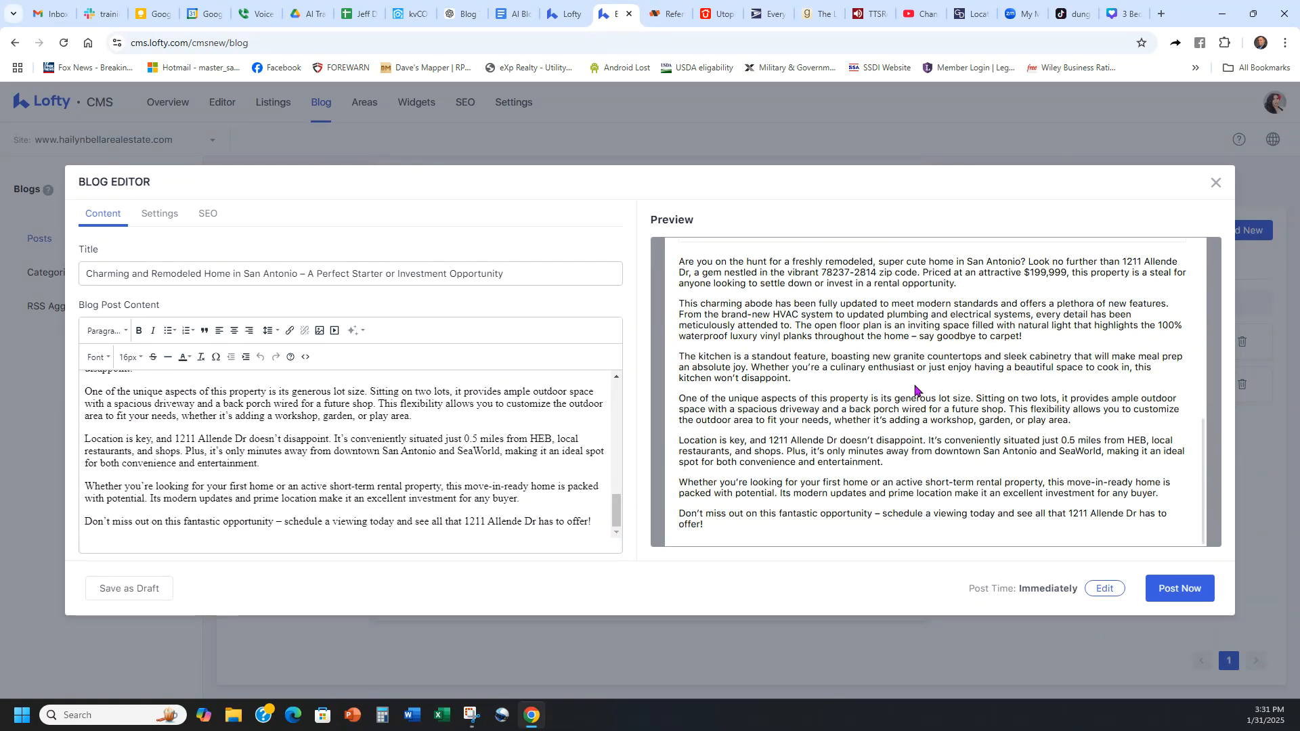
Step: Read through the generated listing post and schedule it for February 14, 2025, keeping the suggested time
{"action": "scroll", "coordinate": [989, 367], "scroll_direction": "up", "scroll_amount": 5}
{"action": "scroll", "coordinate": [988, 367], "scroll_direction": "down", "scroll_amount": 5}
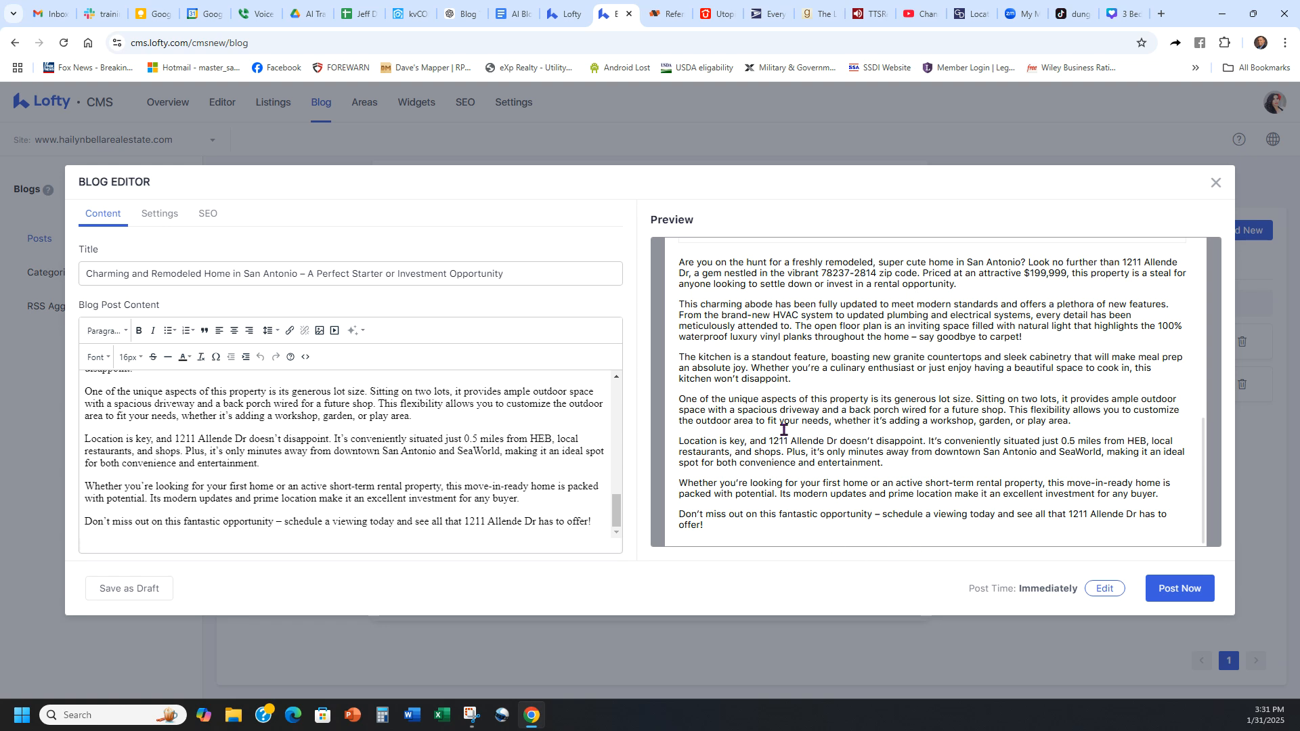
{"action": "scroll", "coordinate": [963, 505], "scroll_direction": "up", "scroll_amount": 5}
{"action": "scroll", "coordinate": [963, 504], "scroll_direction": "down", "scroll_amount": 5}
{"action": "left_click", "coordinate": [1095, 592]}
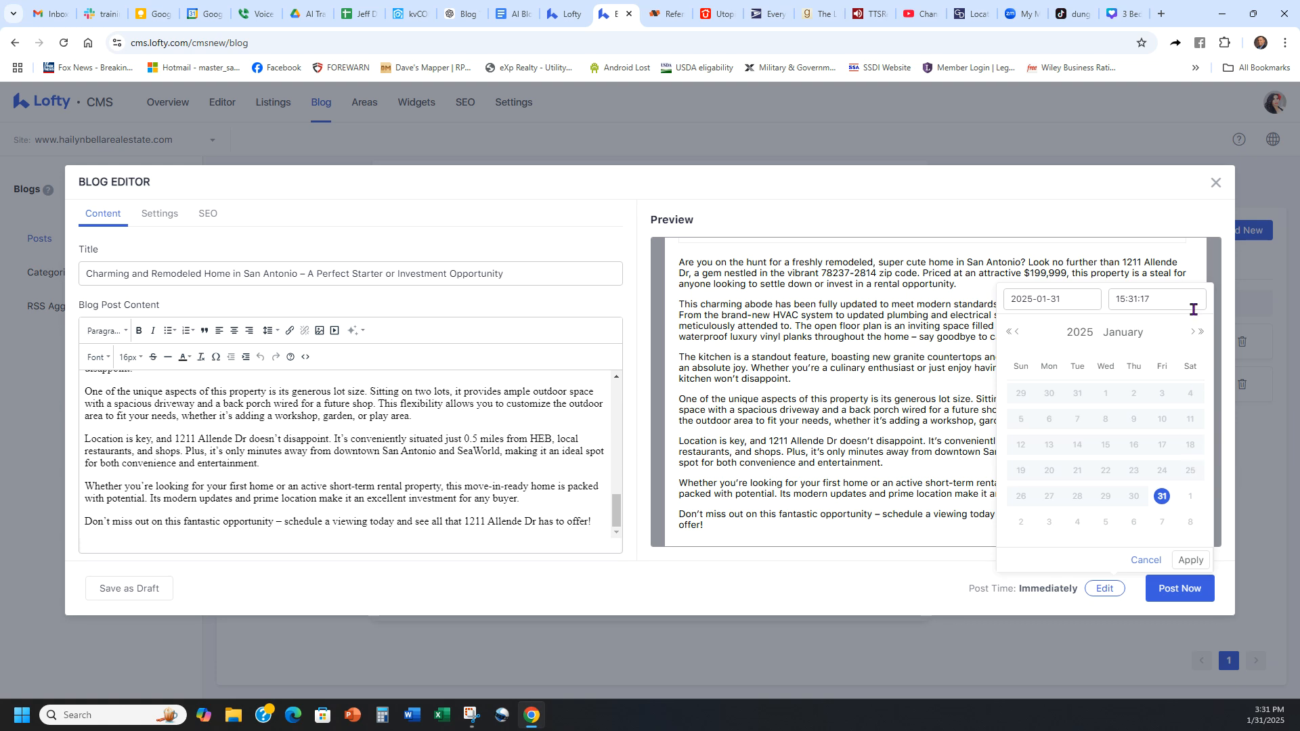
{"action": "left_click", "coordinate": [1193, 333]}
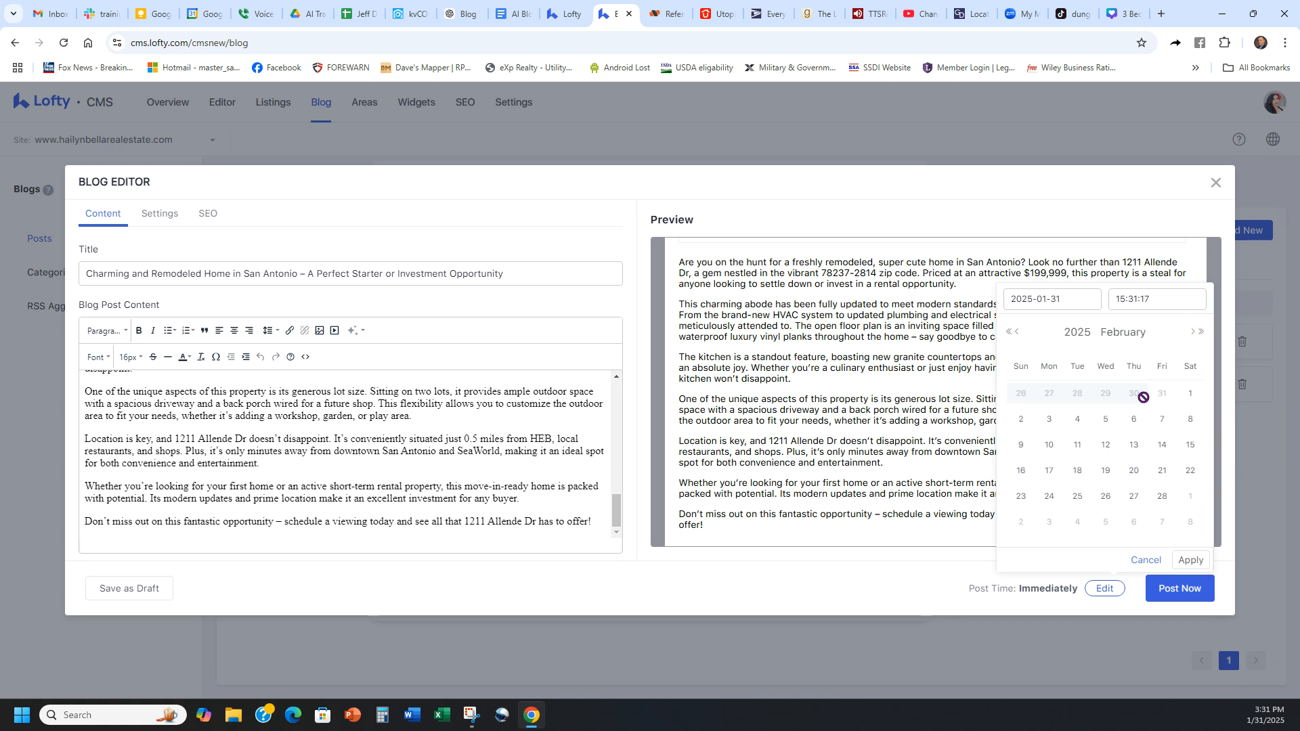
{"action": "left_click", "coordinate": [1133, 445]}
{"action": "left_click", "coordinate": [1162, 445]}
{"action": "left_click", "coordinate": [1191, 560]}
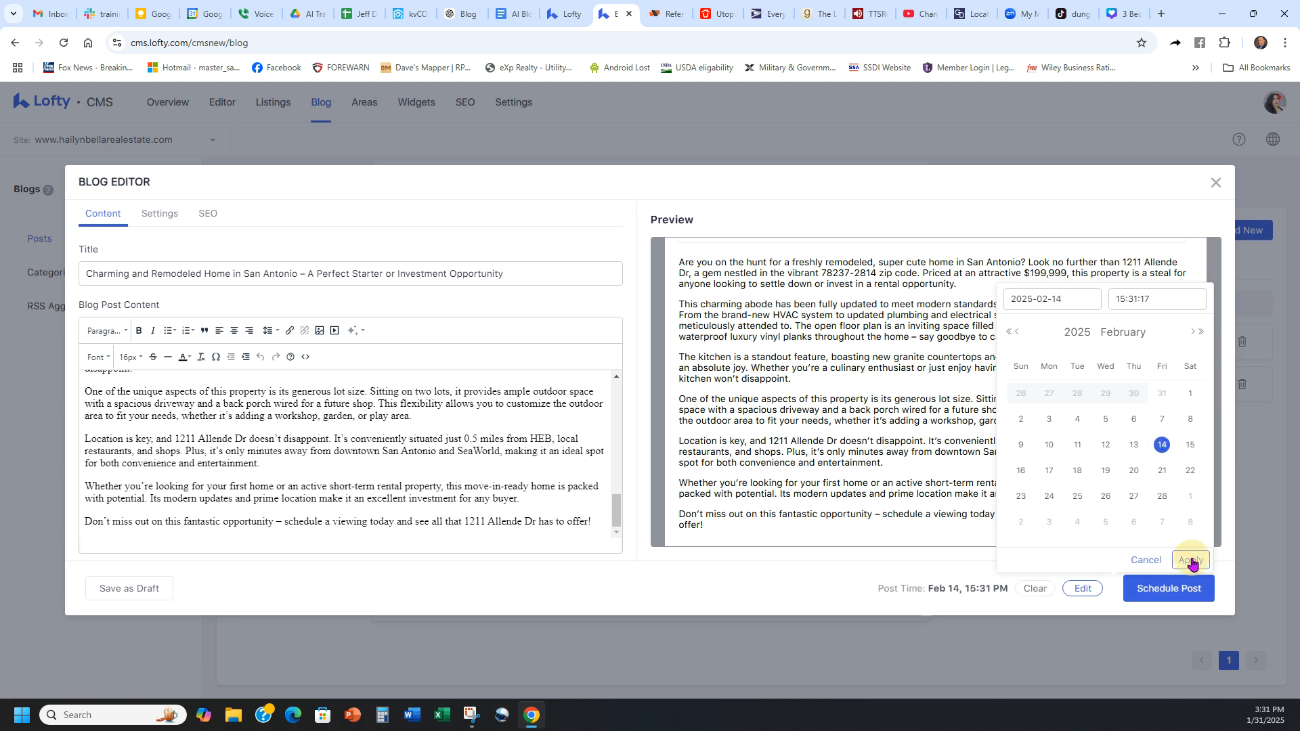
{"action": "left_click", "coordinate": [1163, 590]}
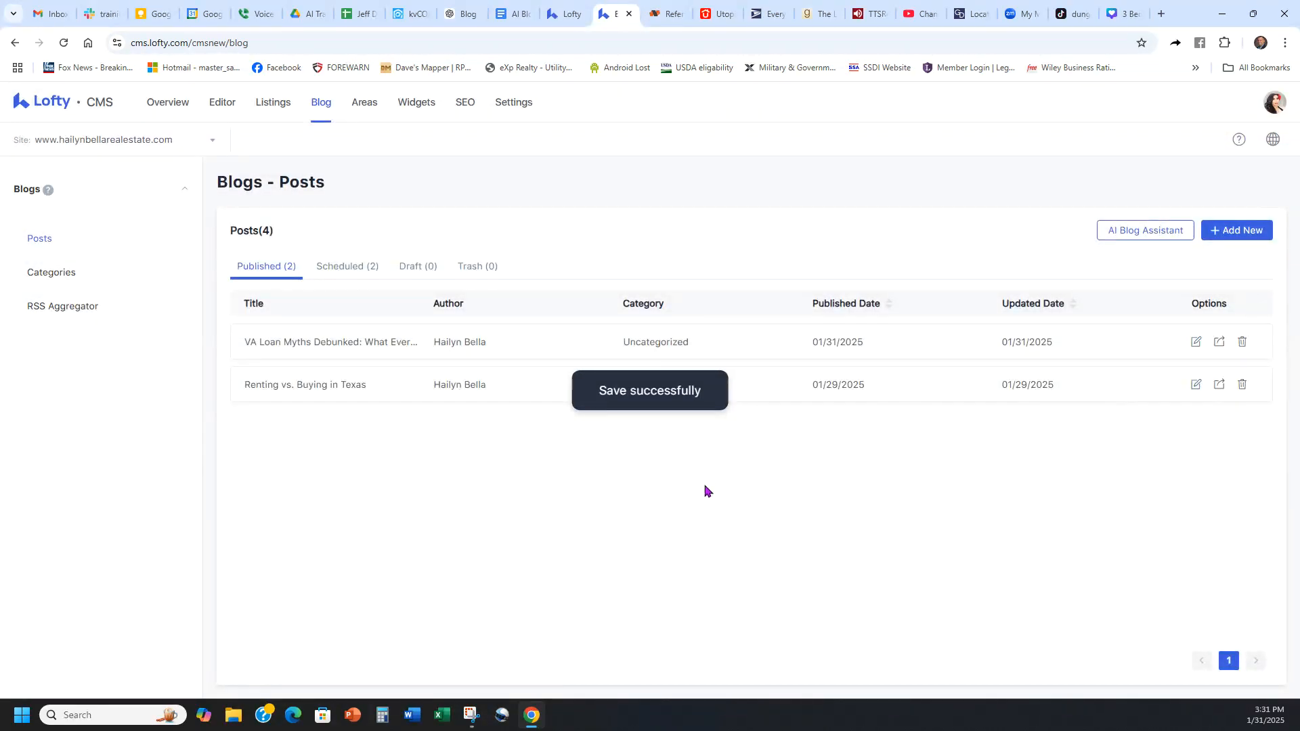
Step: Check the list of scheduled blog posts, and return to the published posts
{"action": "left_click", "coordinate": [343, 267]}
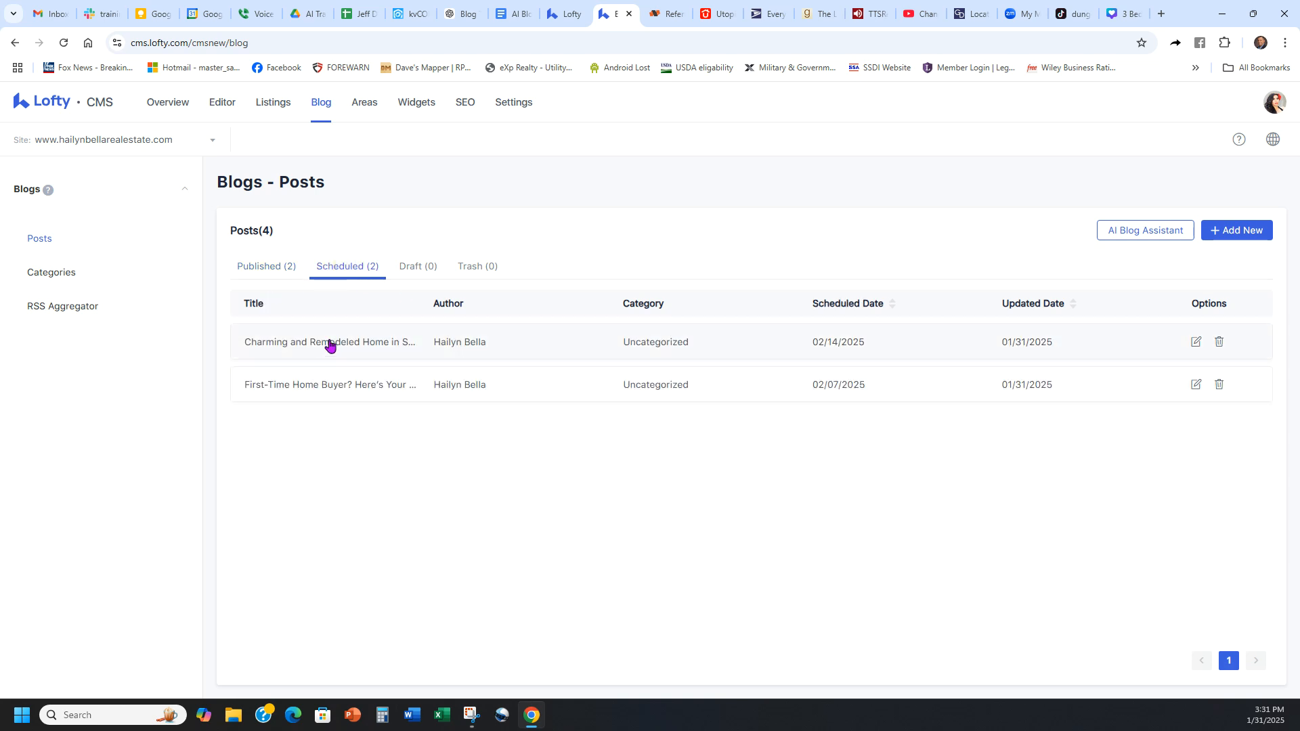
{"action": "mouse_move", "coordinate": [693, 342]}
{"action": "left_click", "coordinate": [259, 266]}
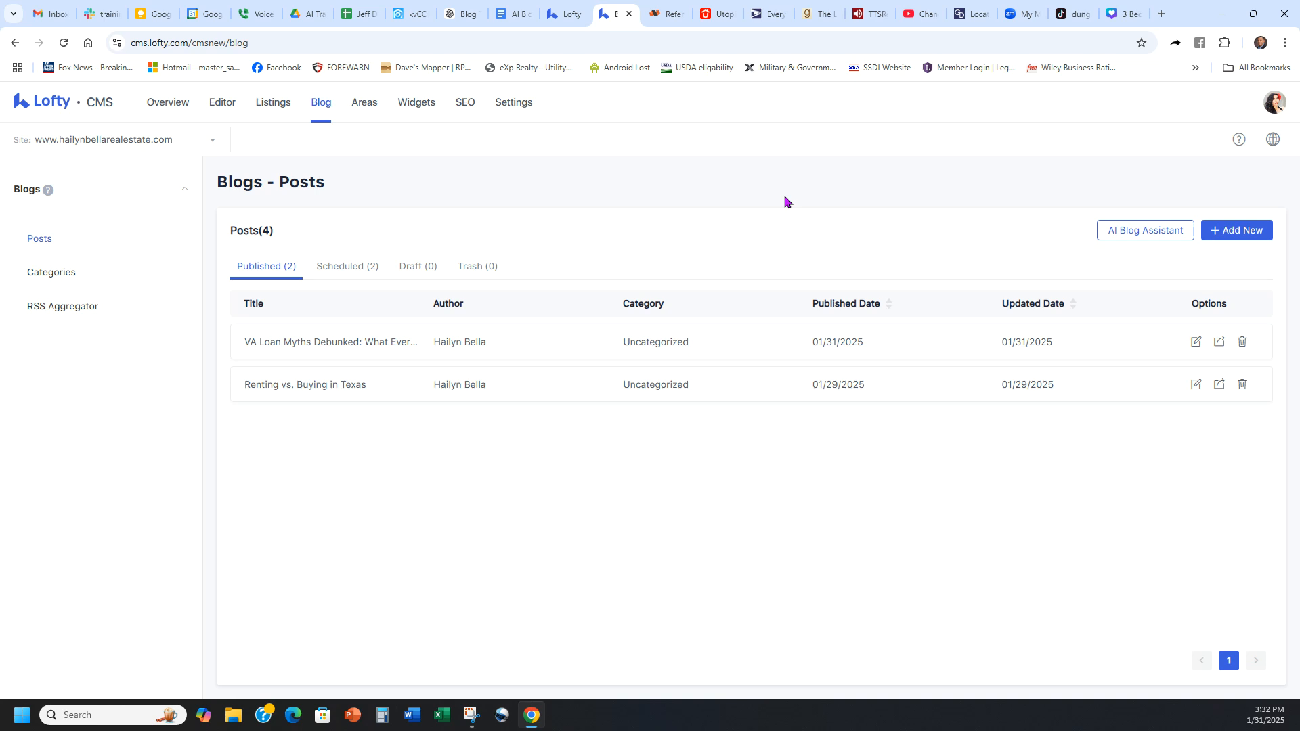
Step: Switch to the "AI Blog Prompts" document in Google Docs and view its prompts from the beginning
{"action": "left_click", "coordinate": [513, 13]}
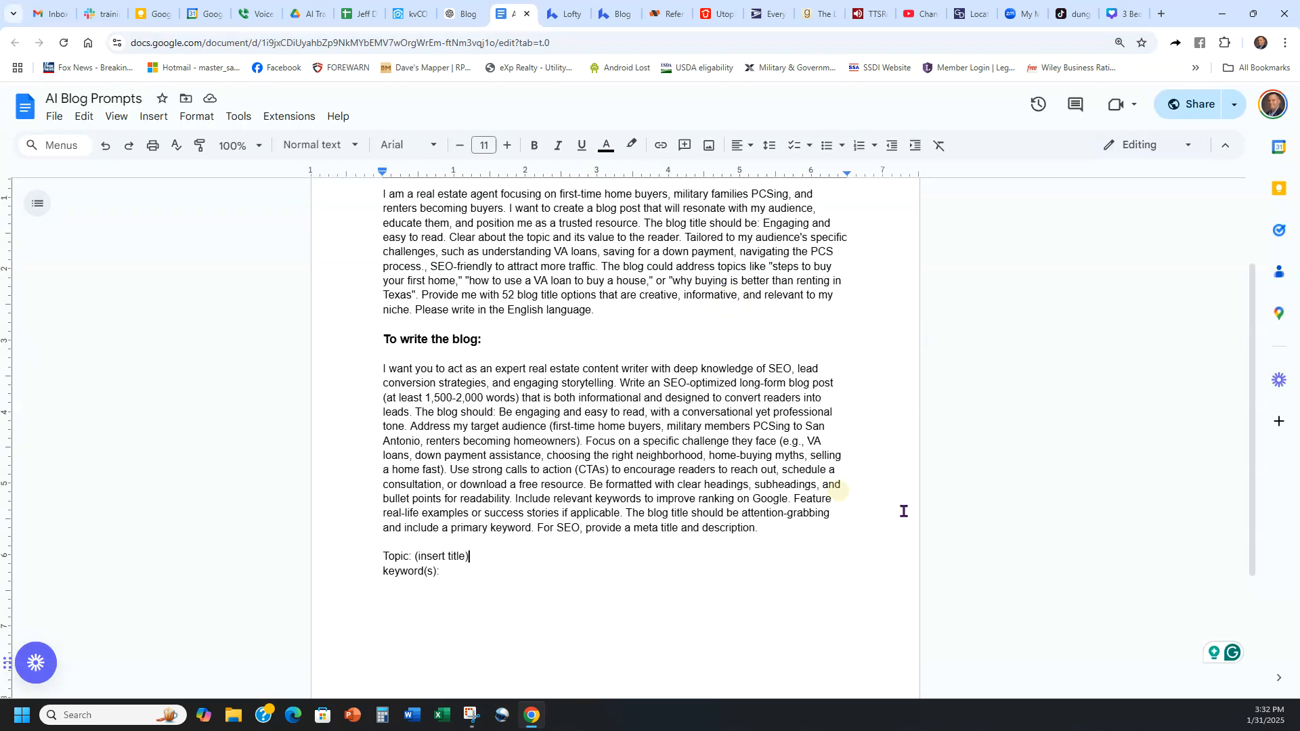
{"action": "scroll", "coordinate": [818, 528], "scroll_direction": "up", "scroll_amount": 2}
{"action": "left_click", "coordinate": [654, 473]}
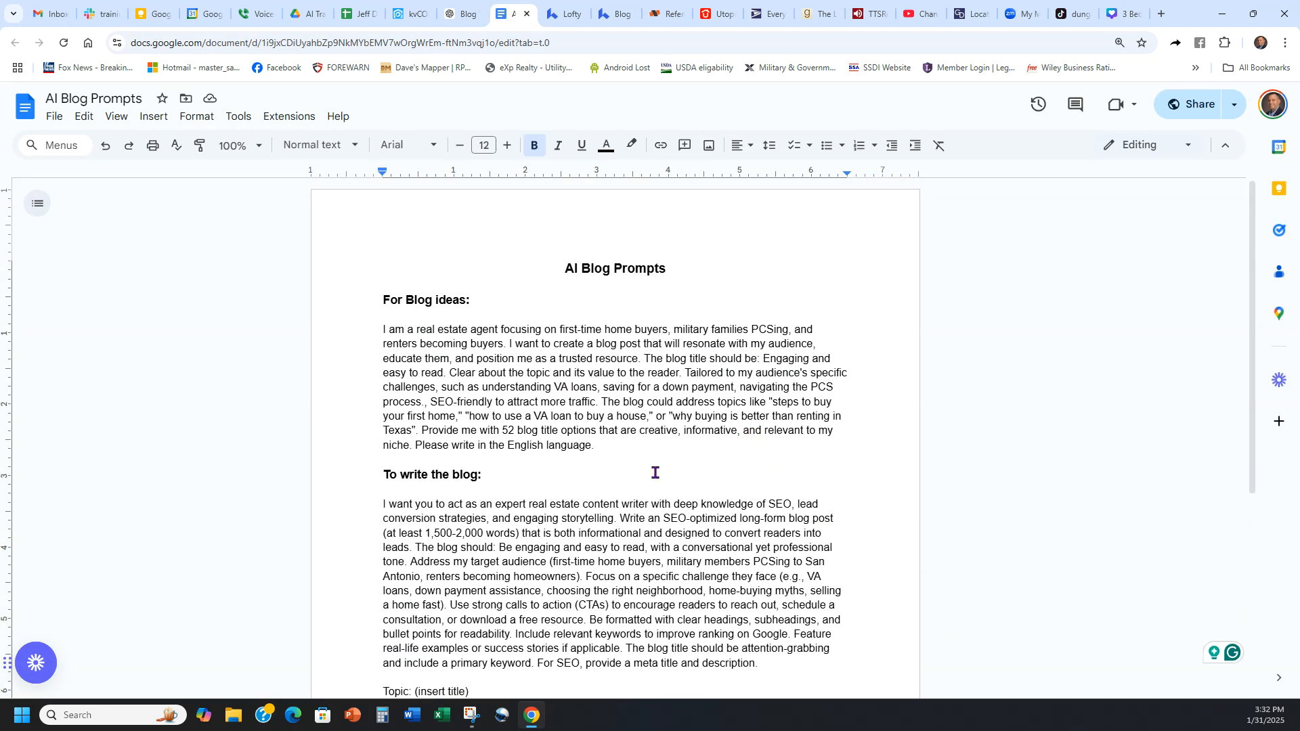